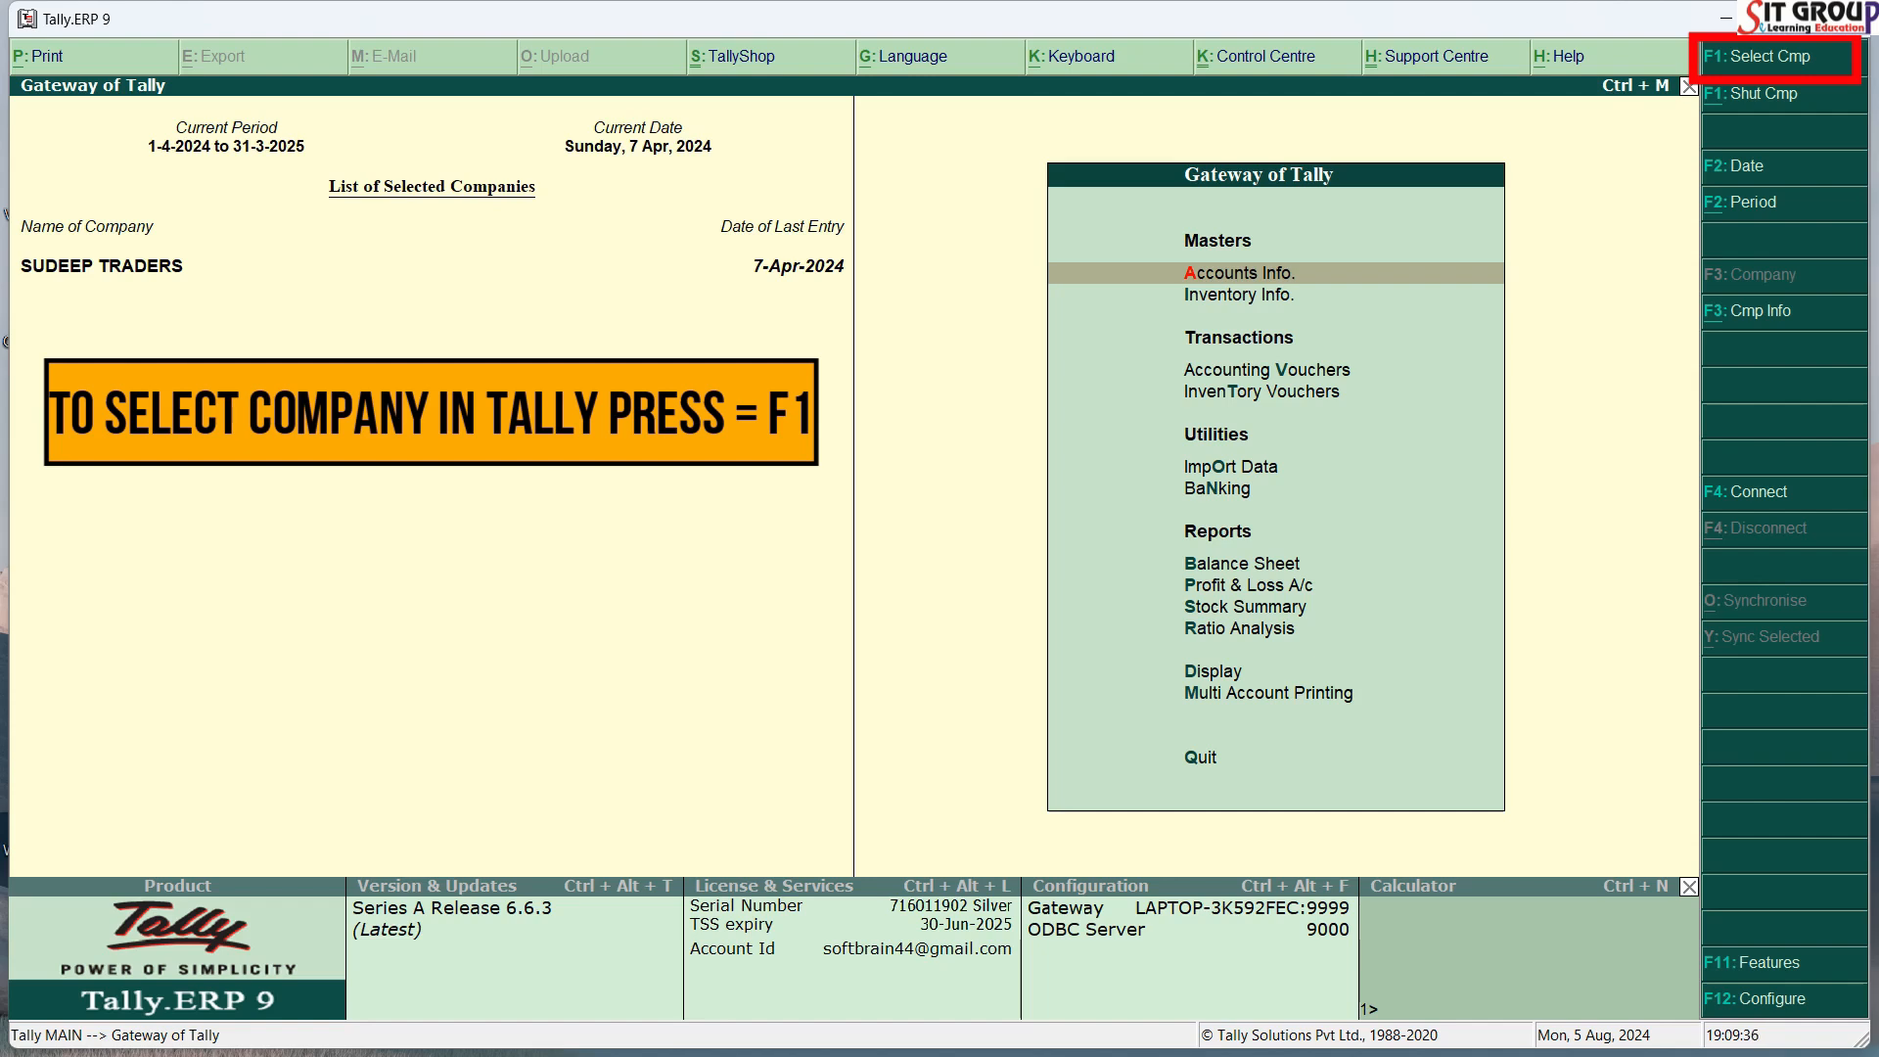
# Step: Load the company SUVIDHA STORE, filtering the company list by SUV
pyautogui.press('F1')
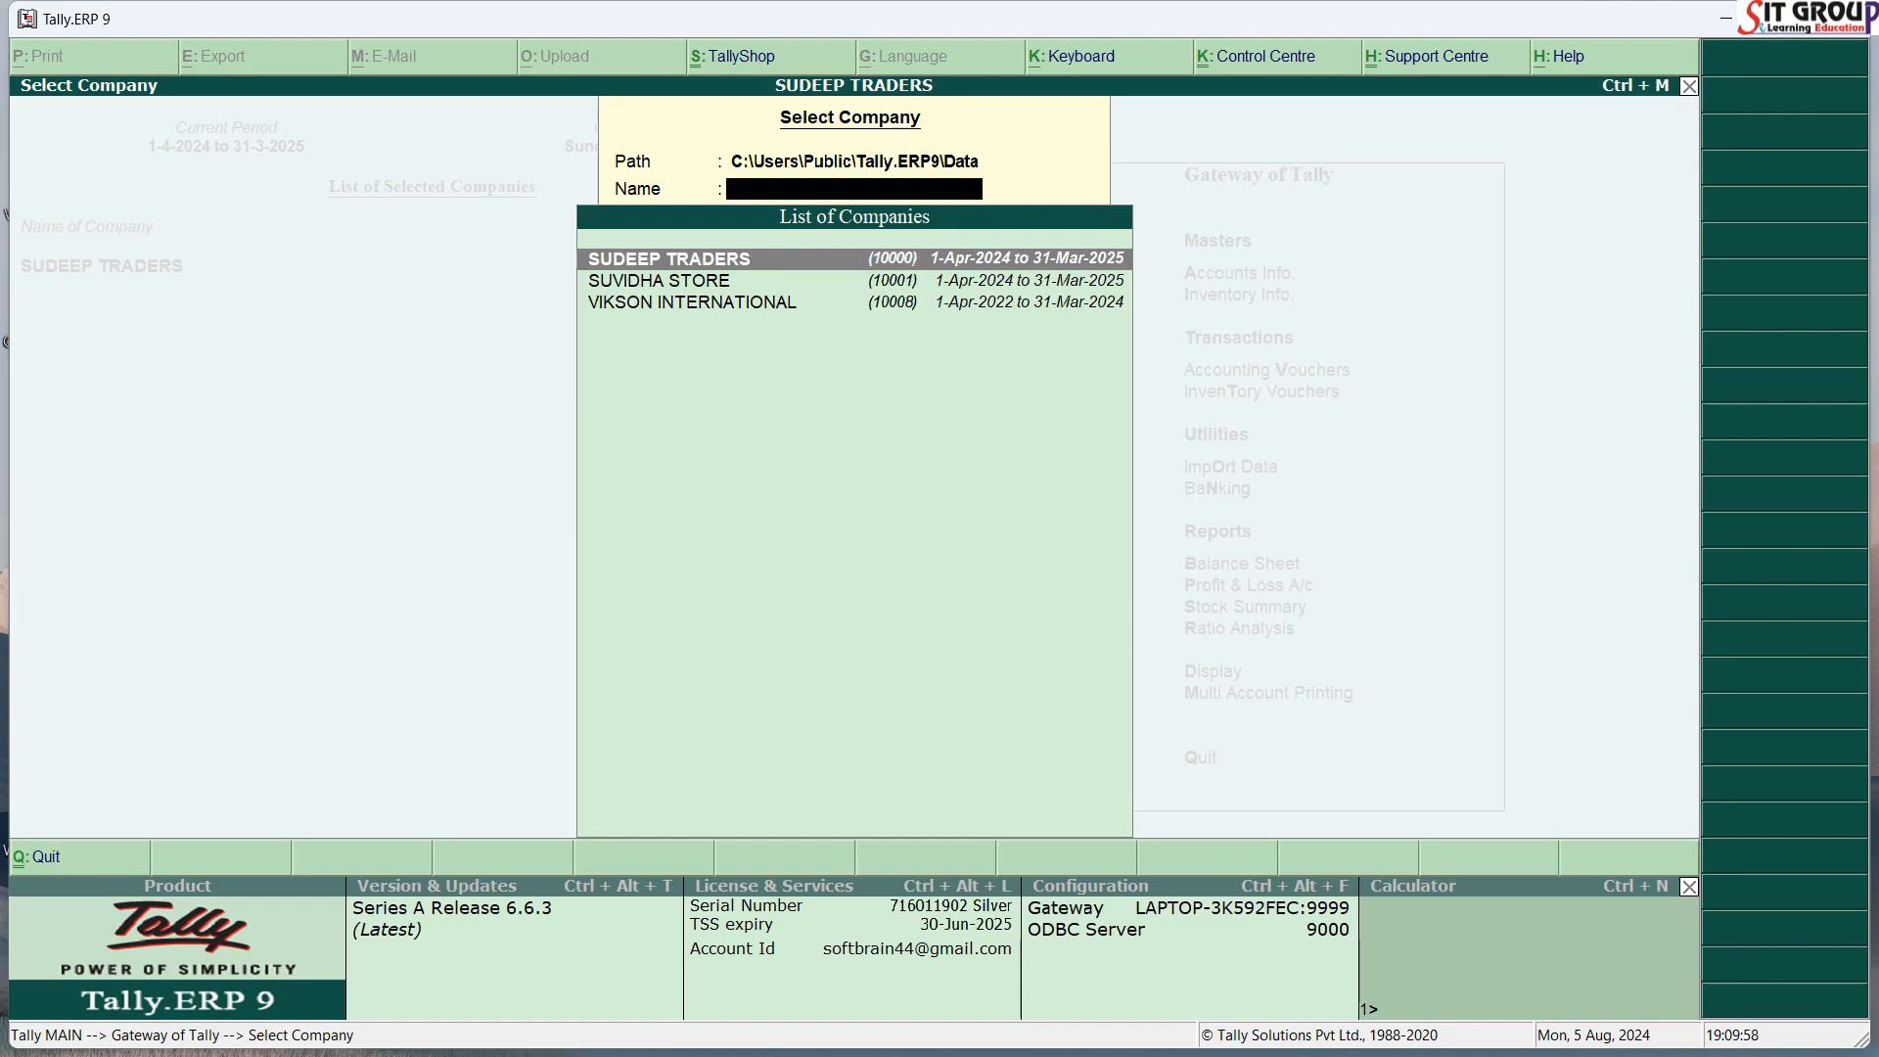
pyautogui.press('Down')
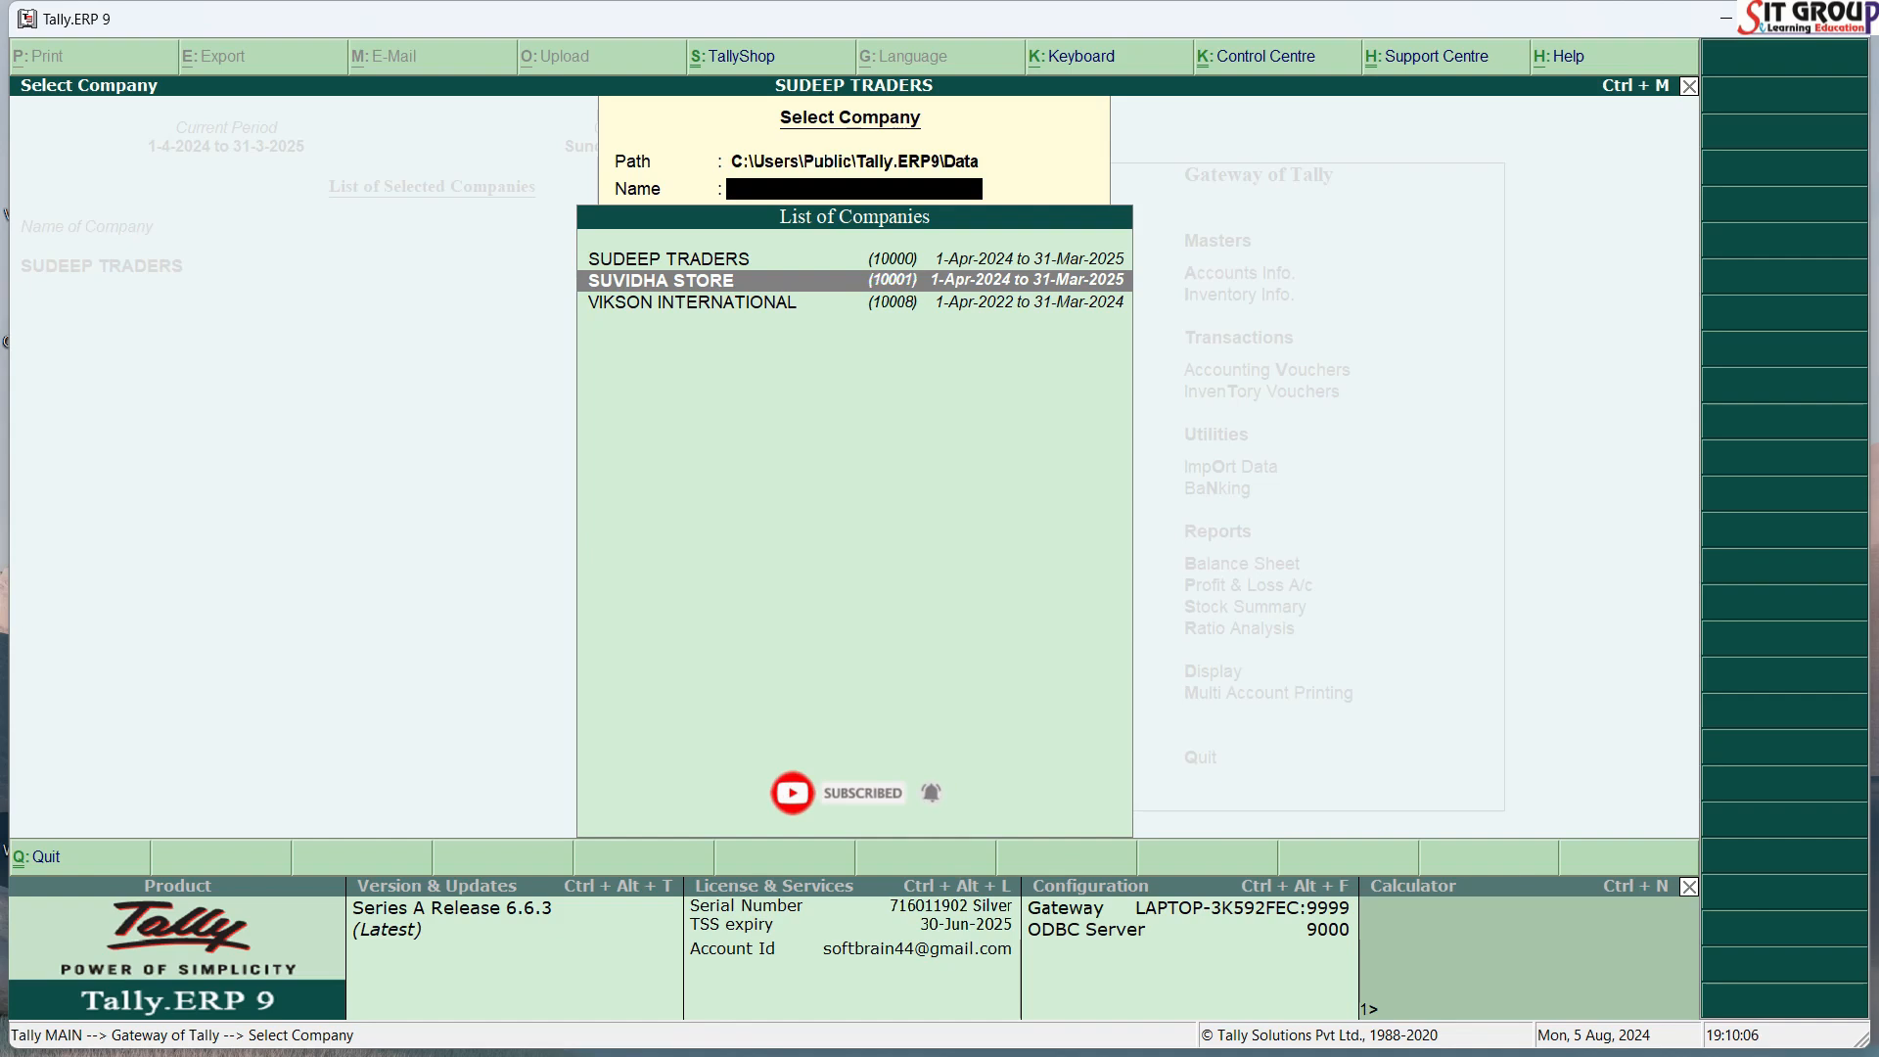
pyautogui.write('SUV')
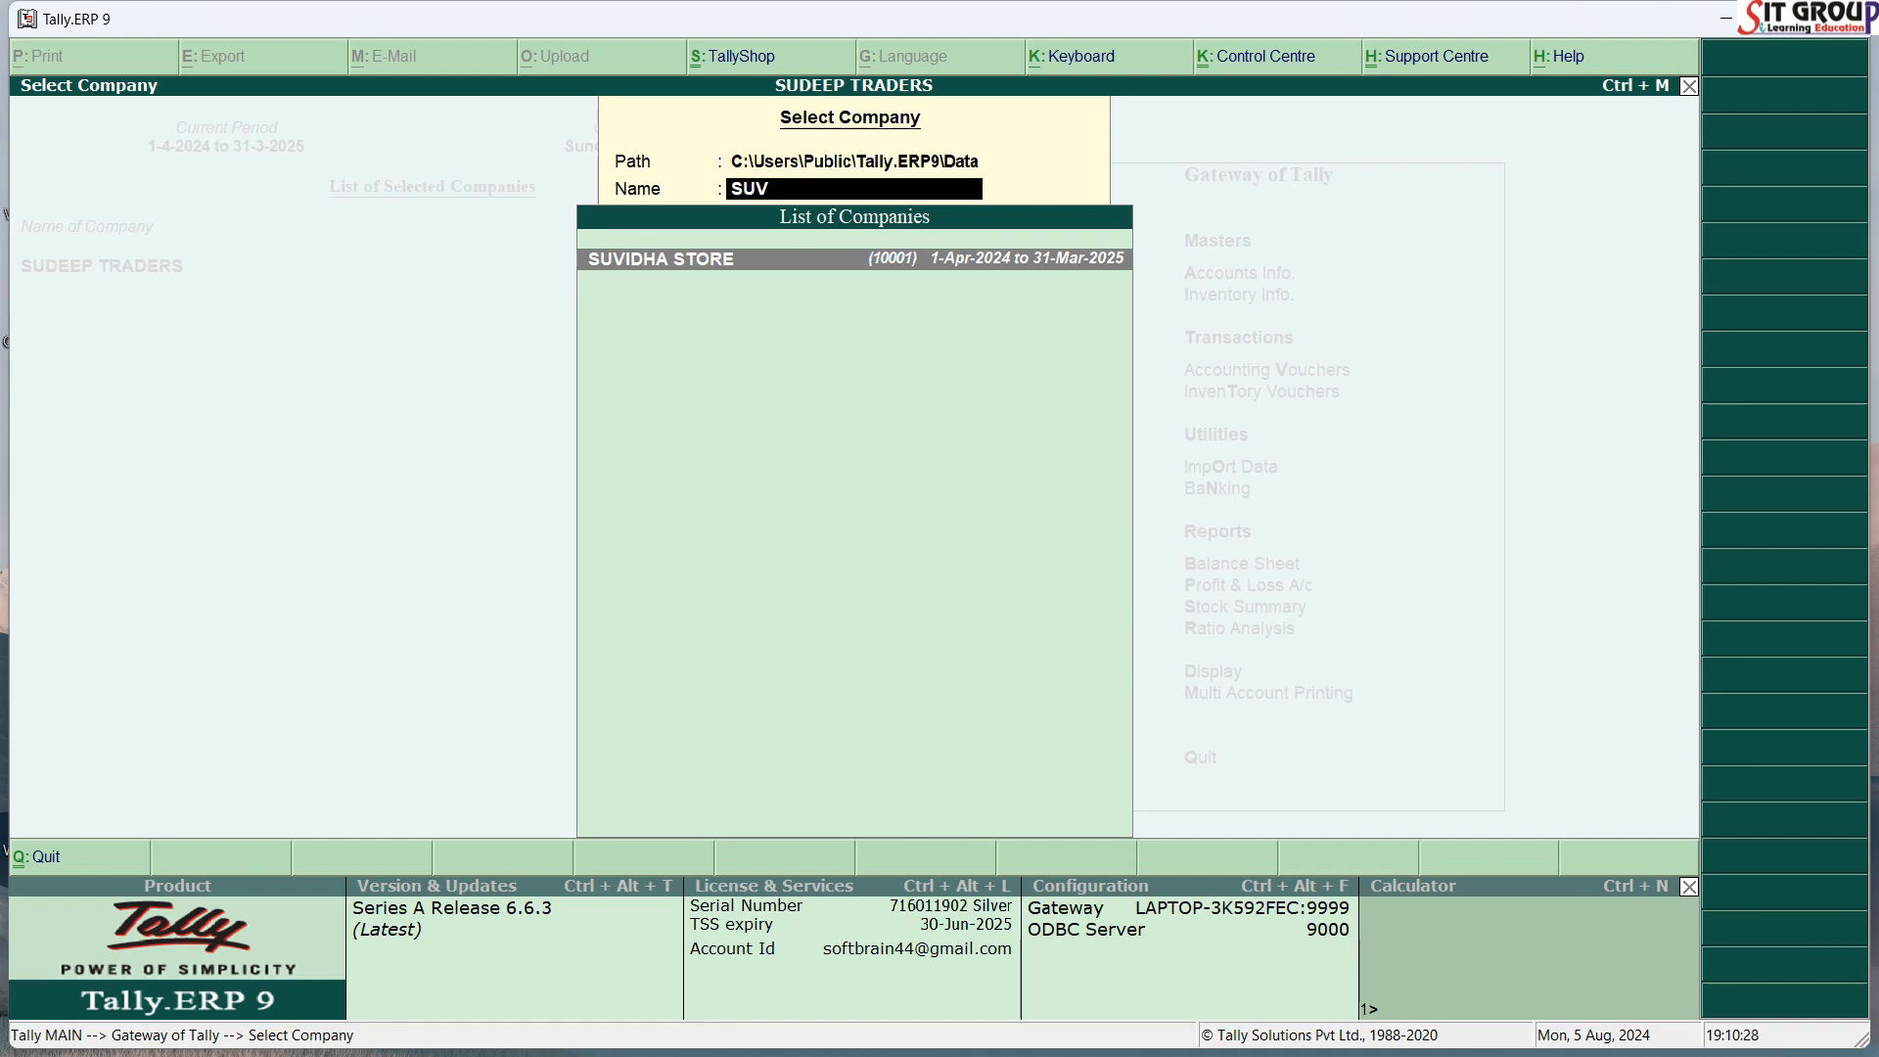
pyautogui.press('Return')
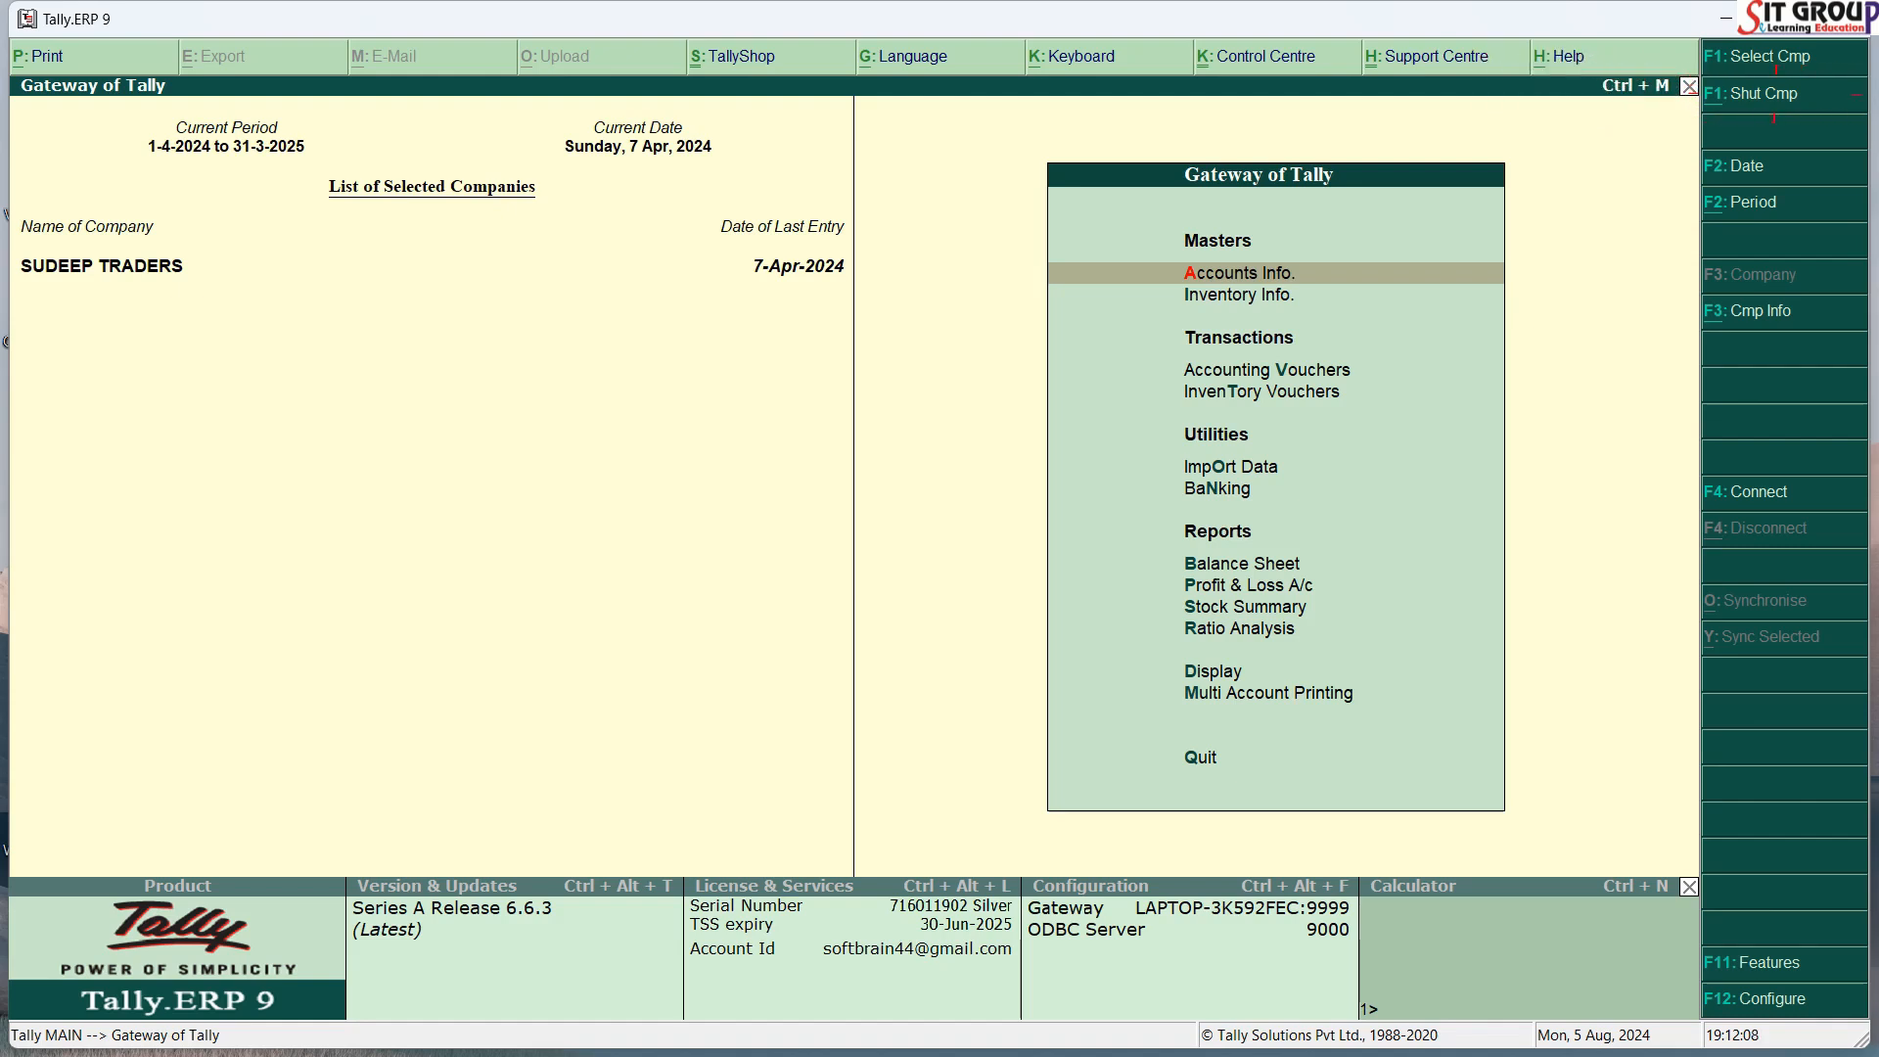
# Step: Shut the company SUDEEP TRADERS and find SUVIDHA STORE in the company selection by filtering for SUV
pyautogui.hotkey('alt', 'F1')
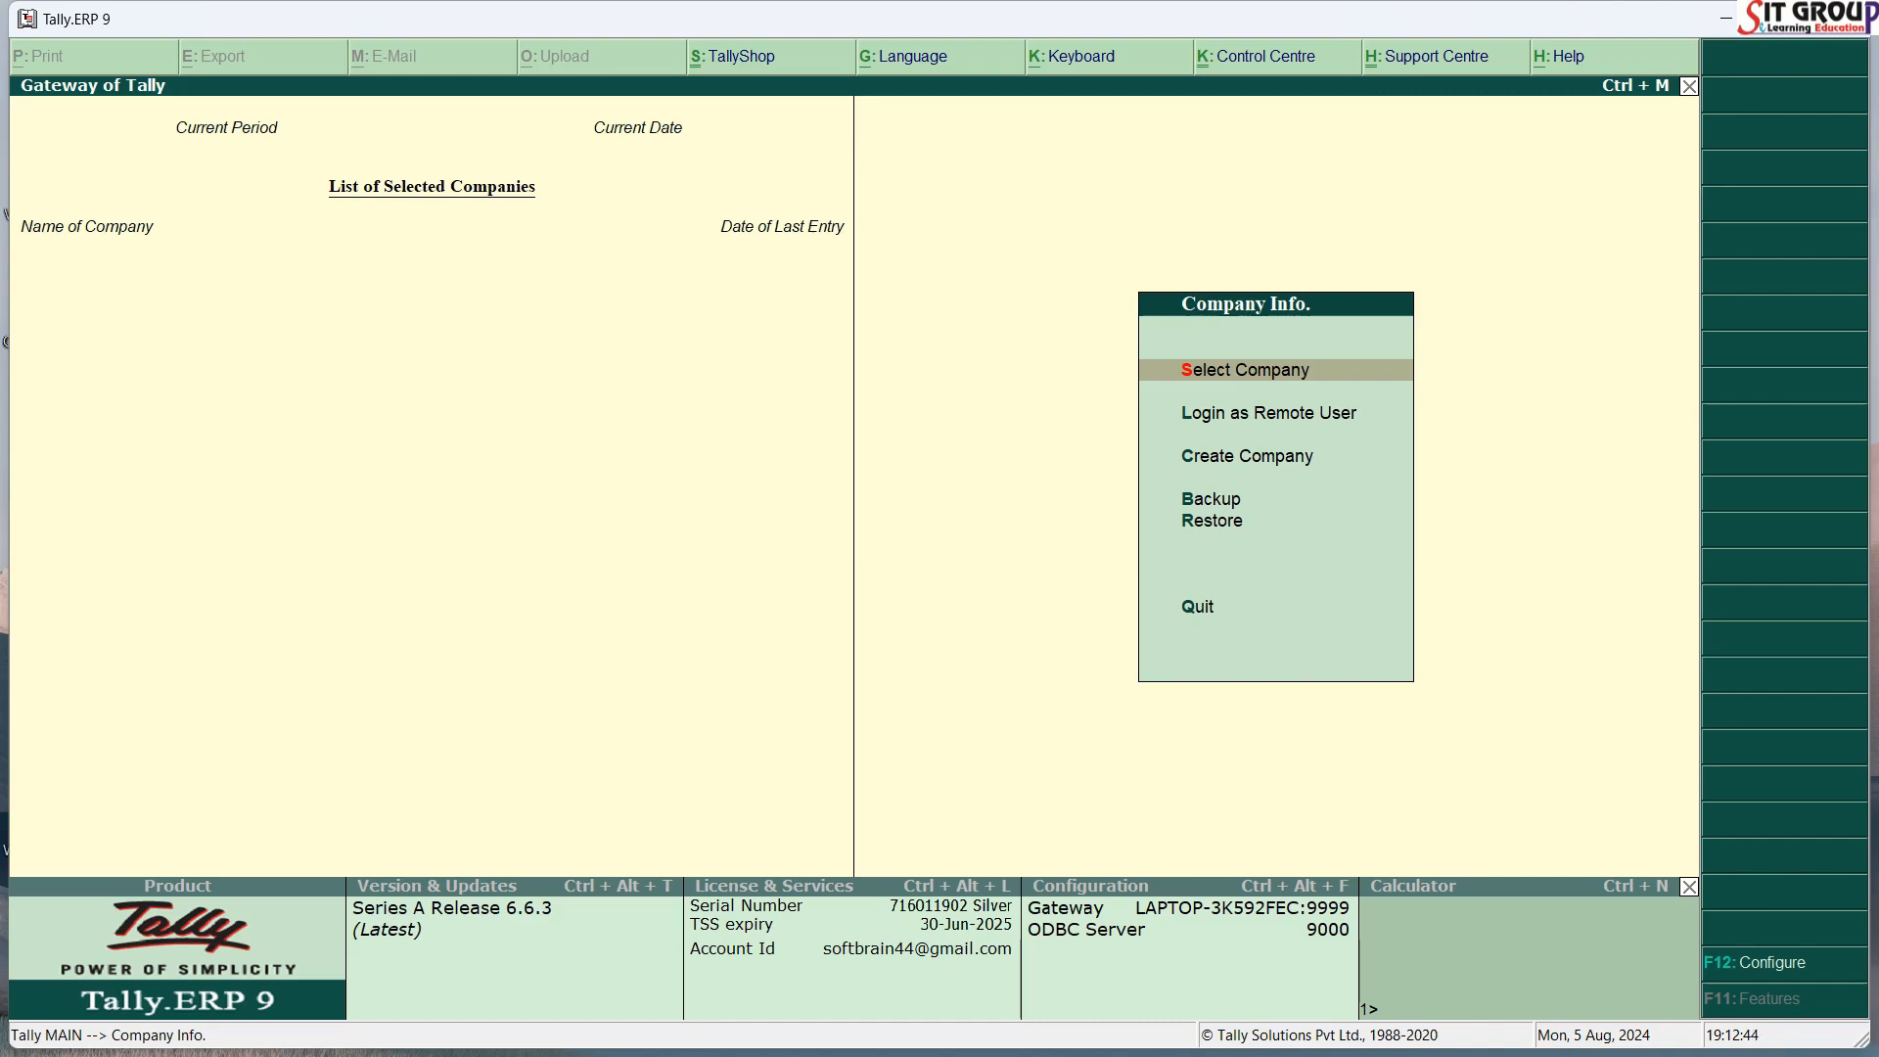
pyautogui.press('Return')
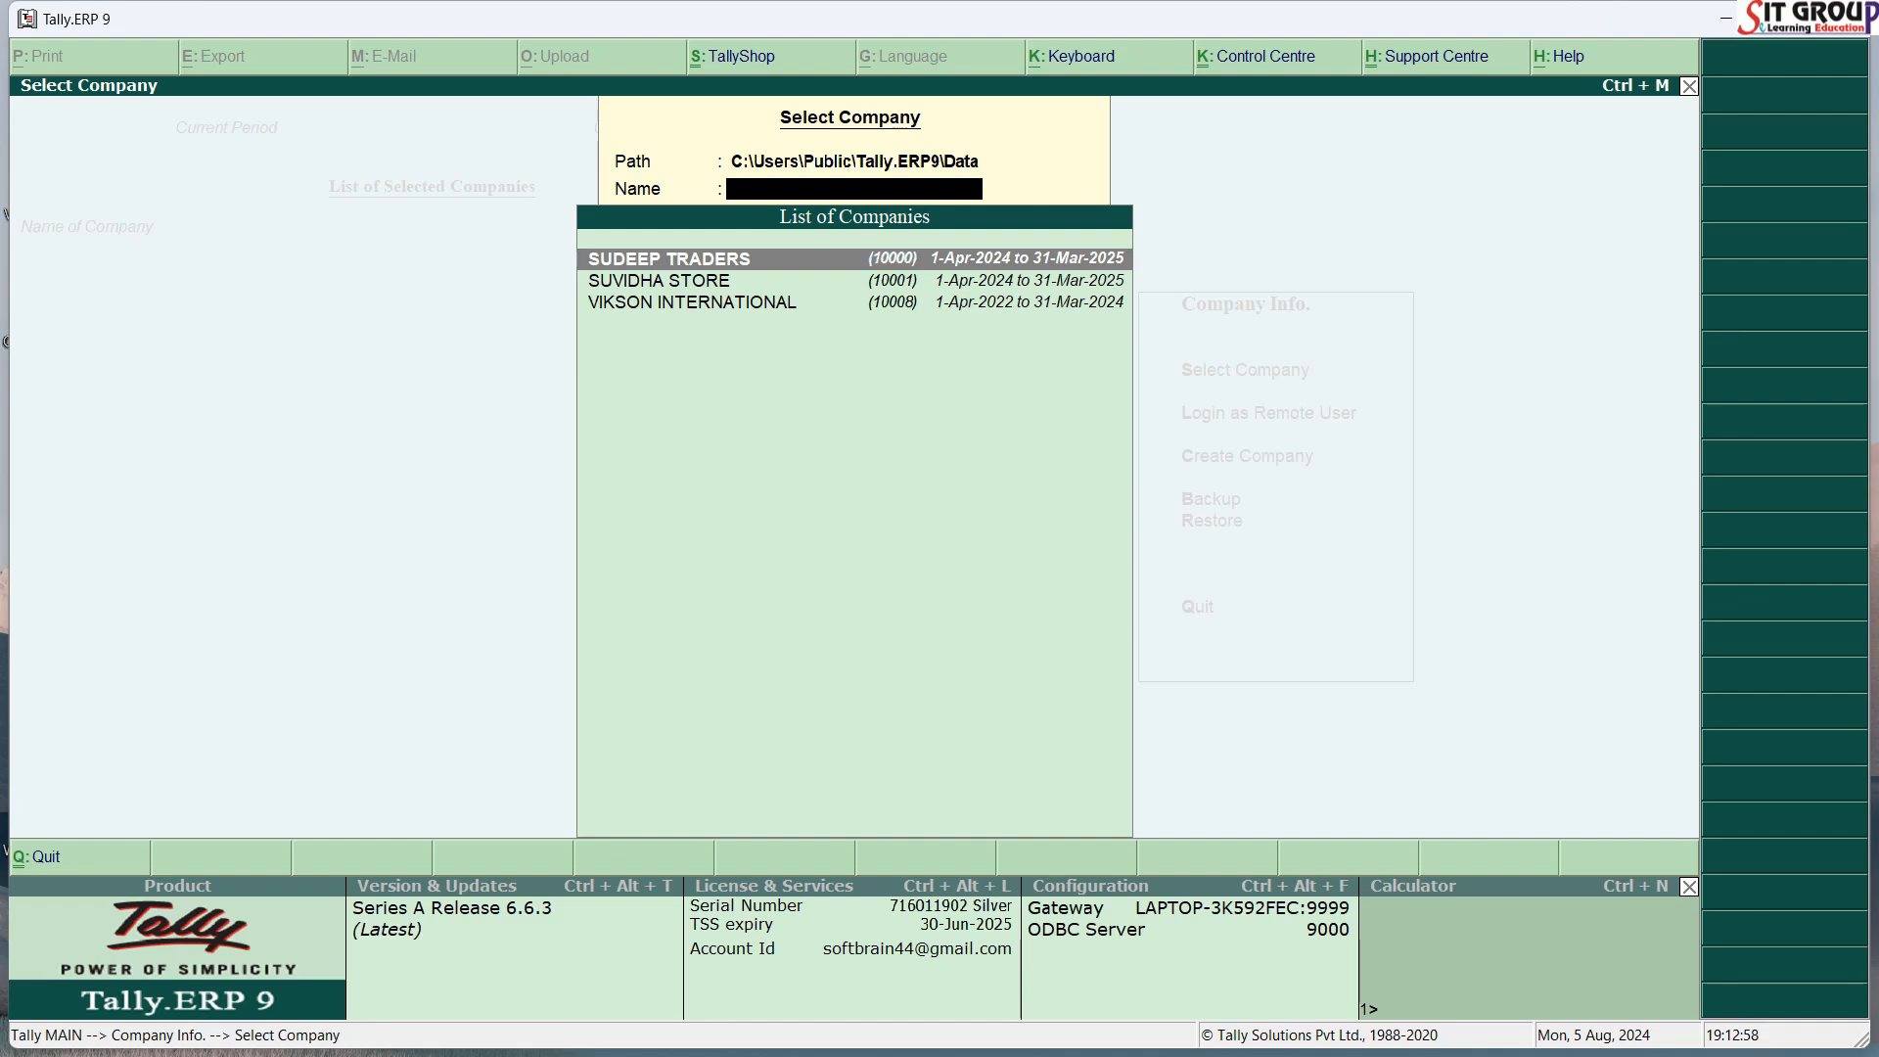
pyautogui.click(661, 280)
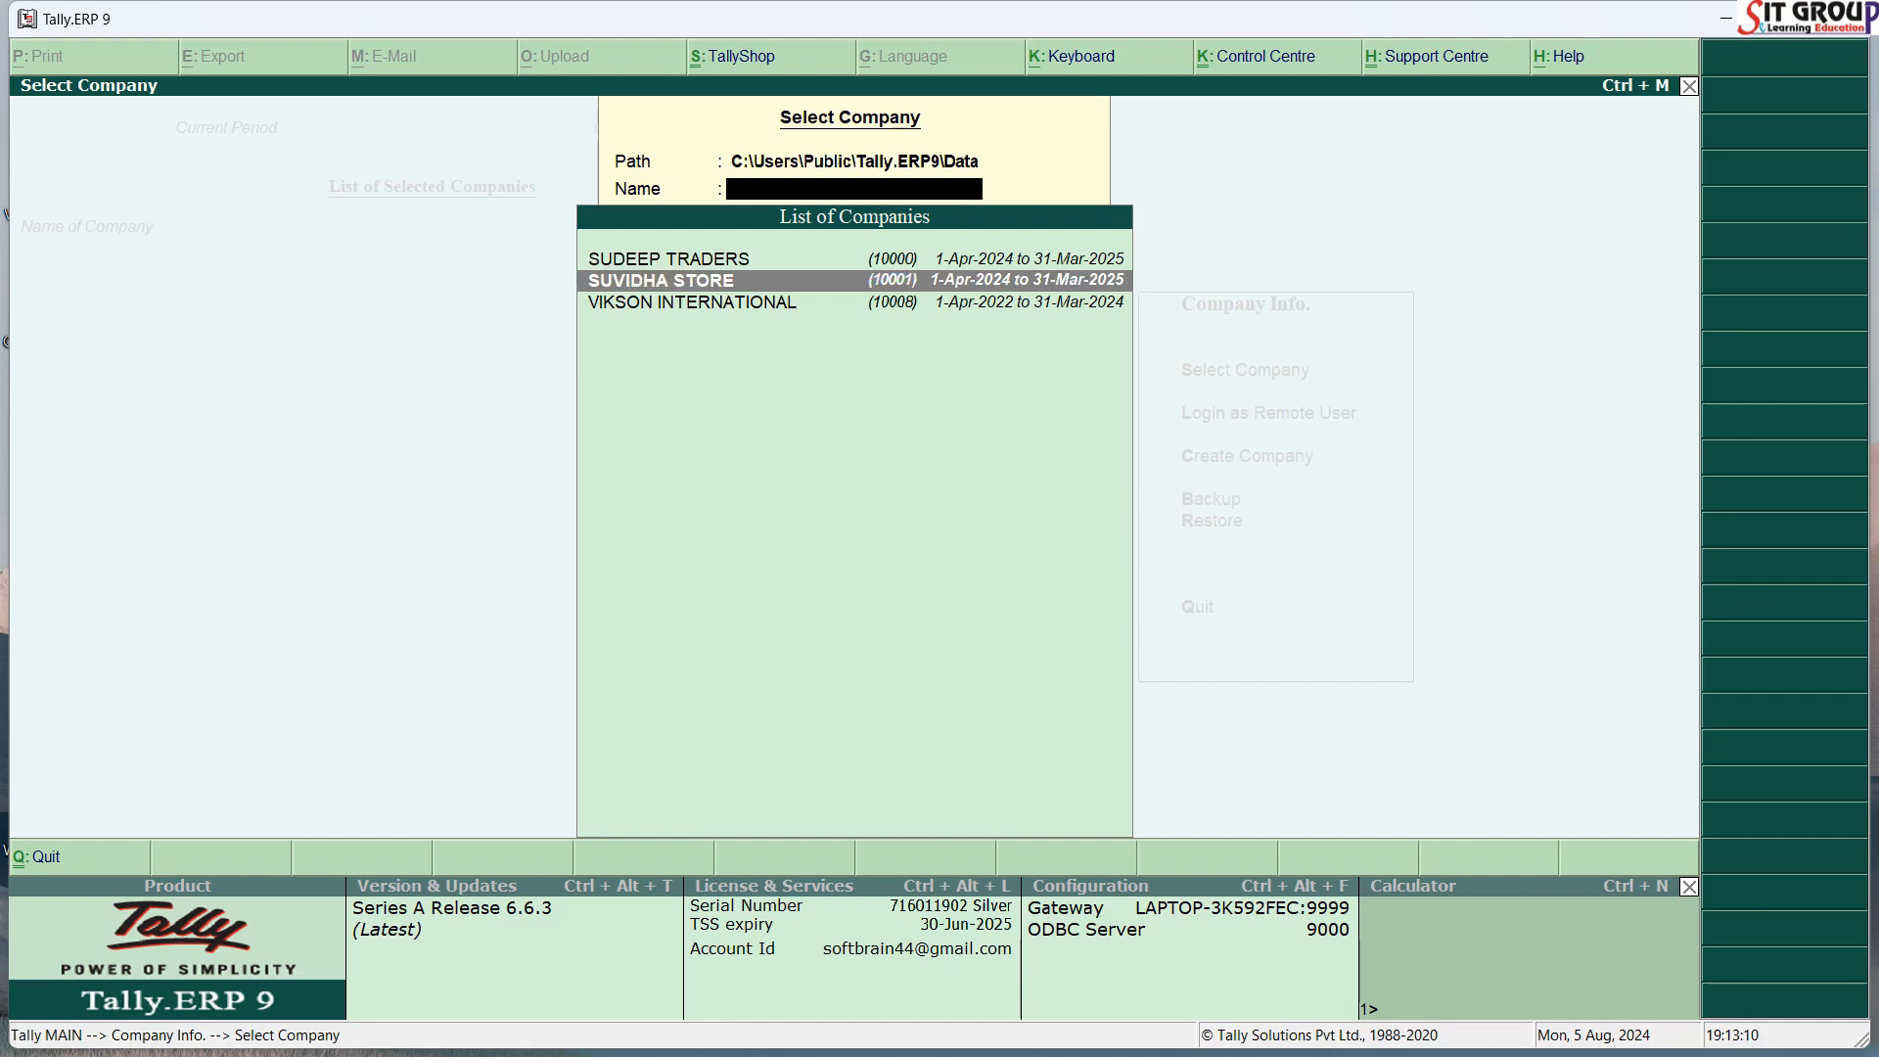
pyautogui.write('SUV')
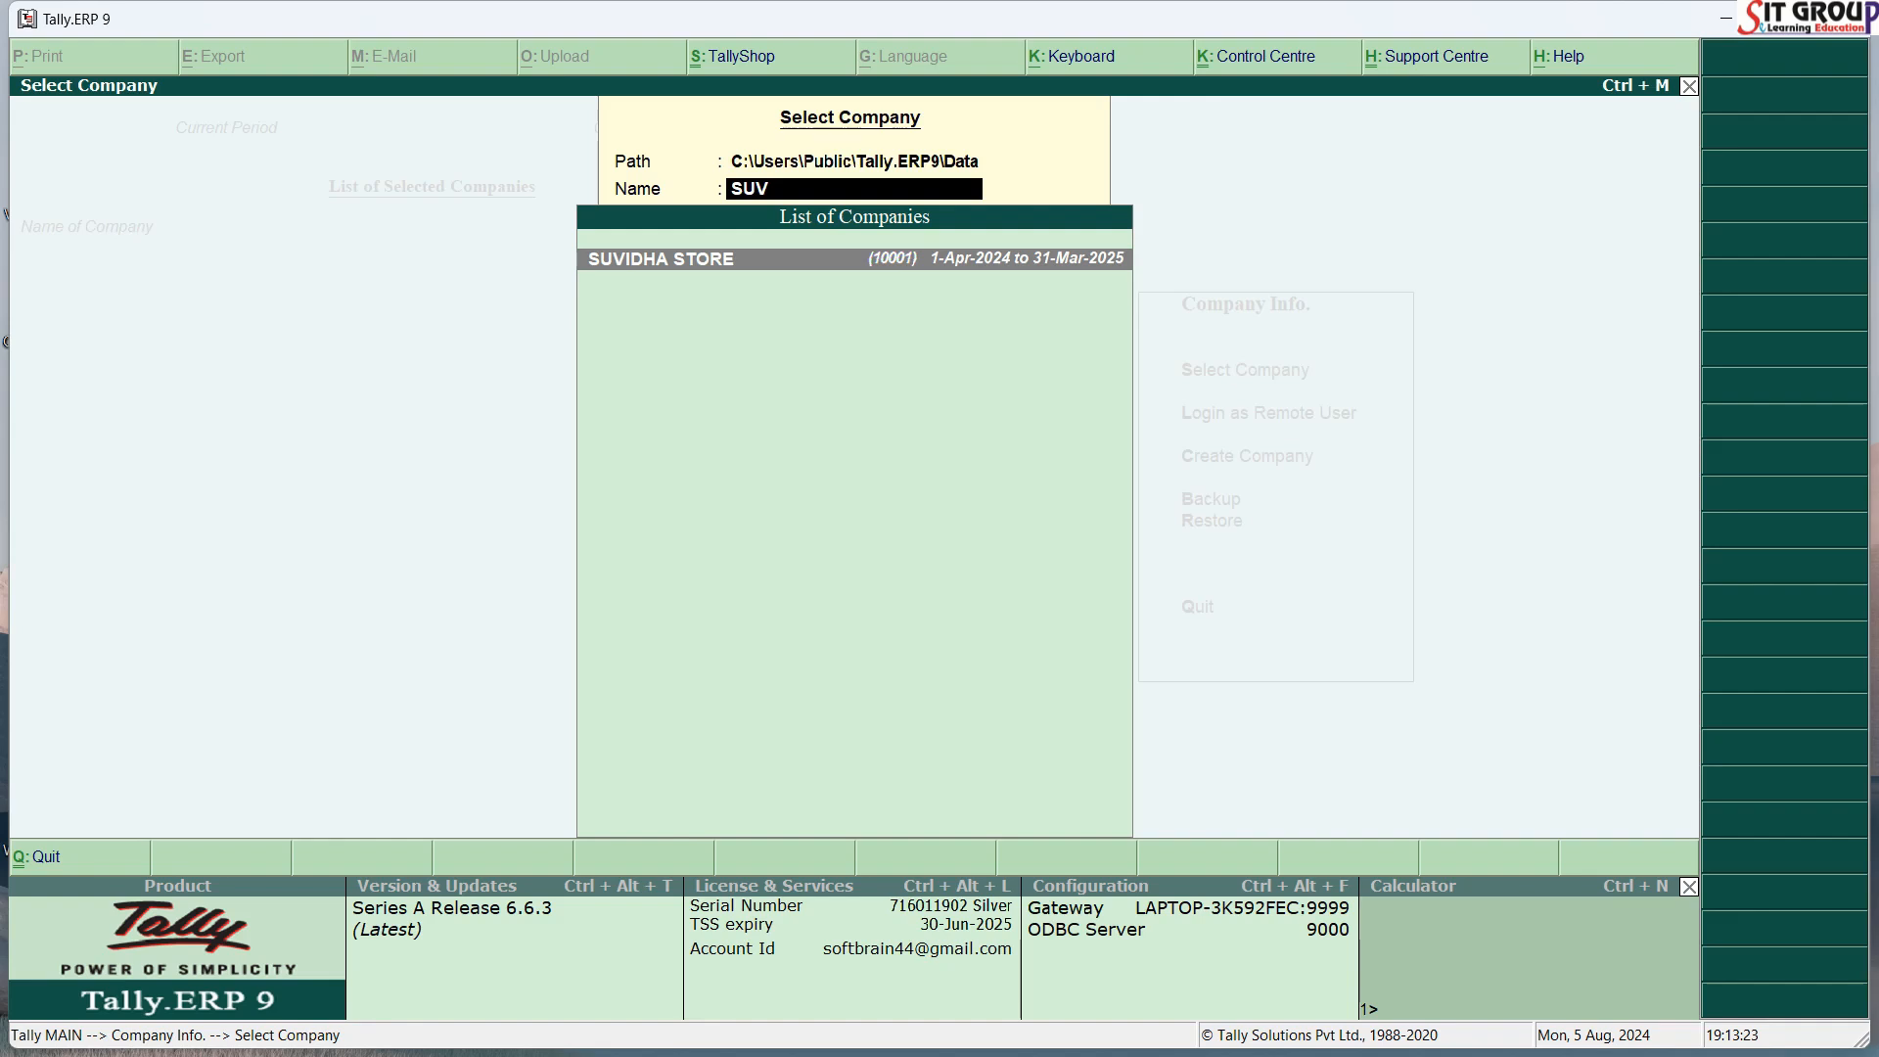
# Step: Clear the company name filter, cancel the company selection and quit Tally.ERP 9
pyautogui.press('BackSpace')
pyautogui.press('BackSpace')
pyautogui.press('BackSpace')
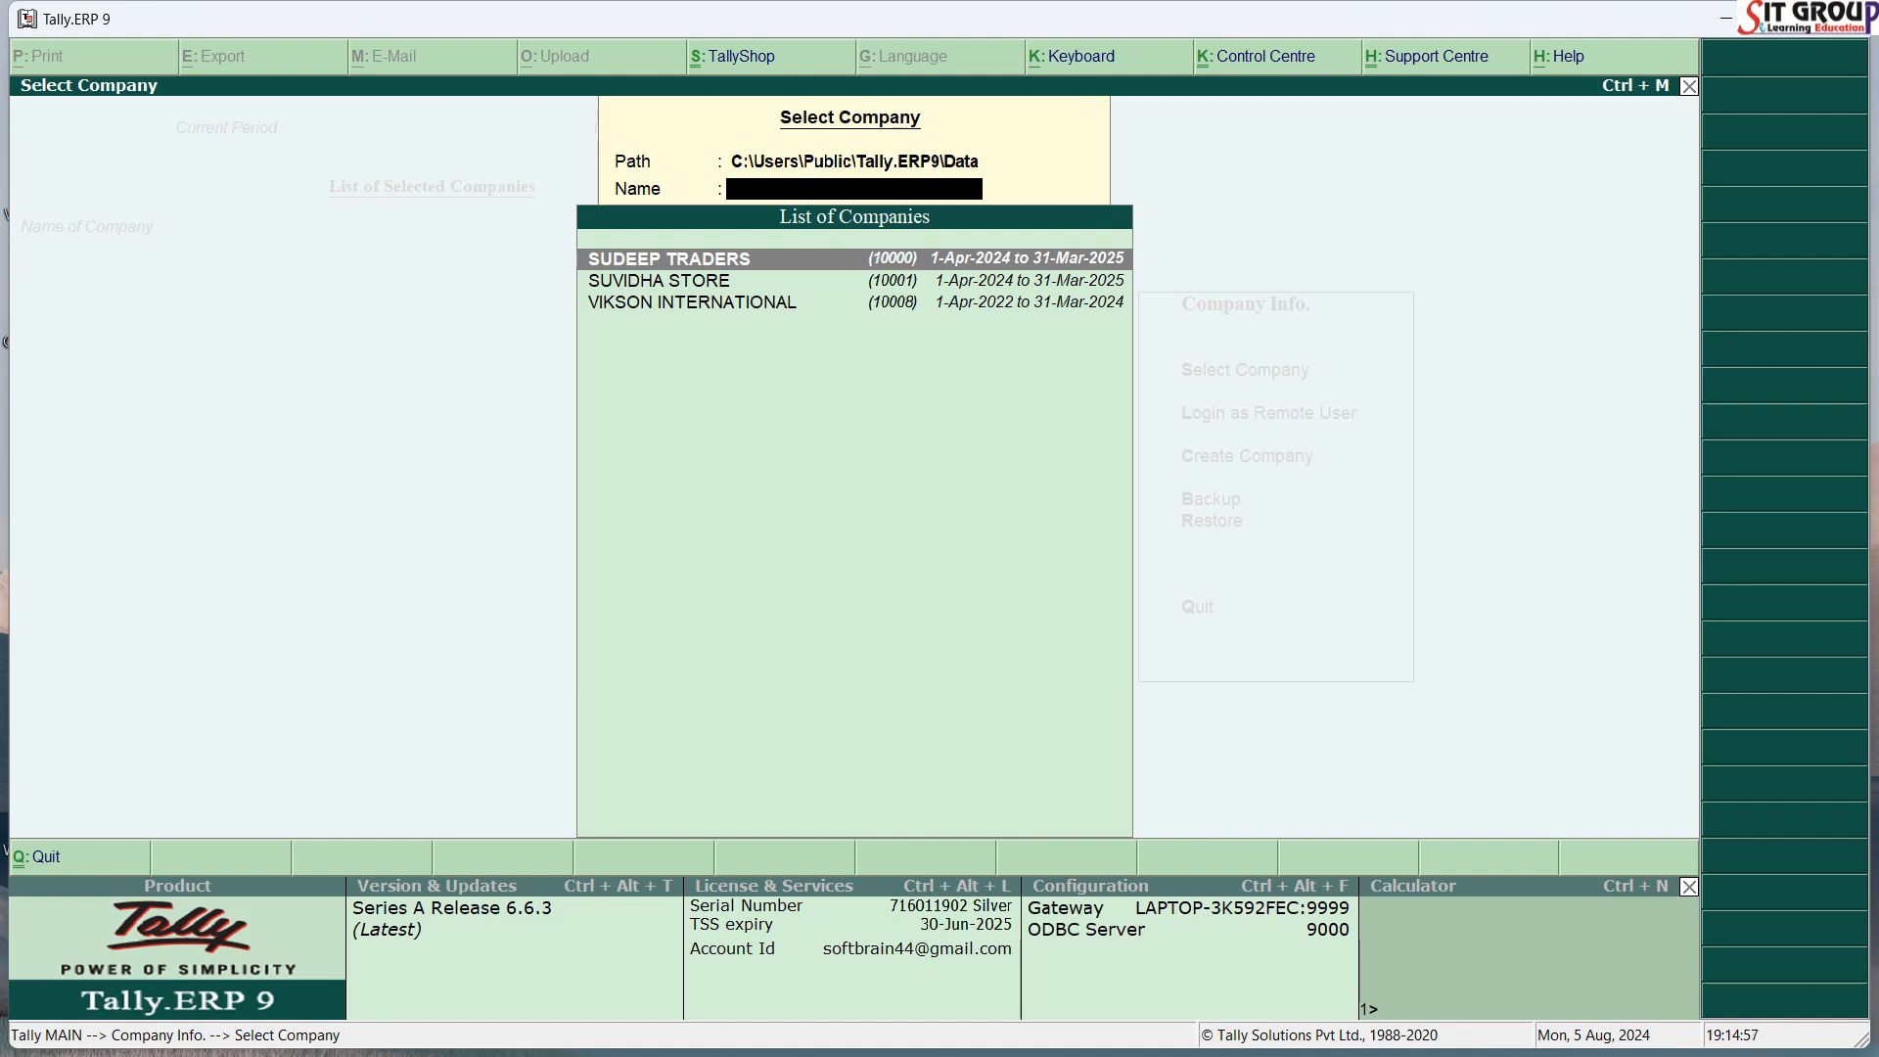
pyautogui.press('Escape')
pyautogui.press('Escape')
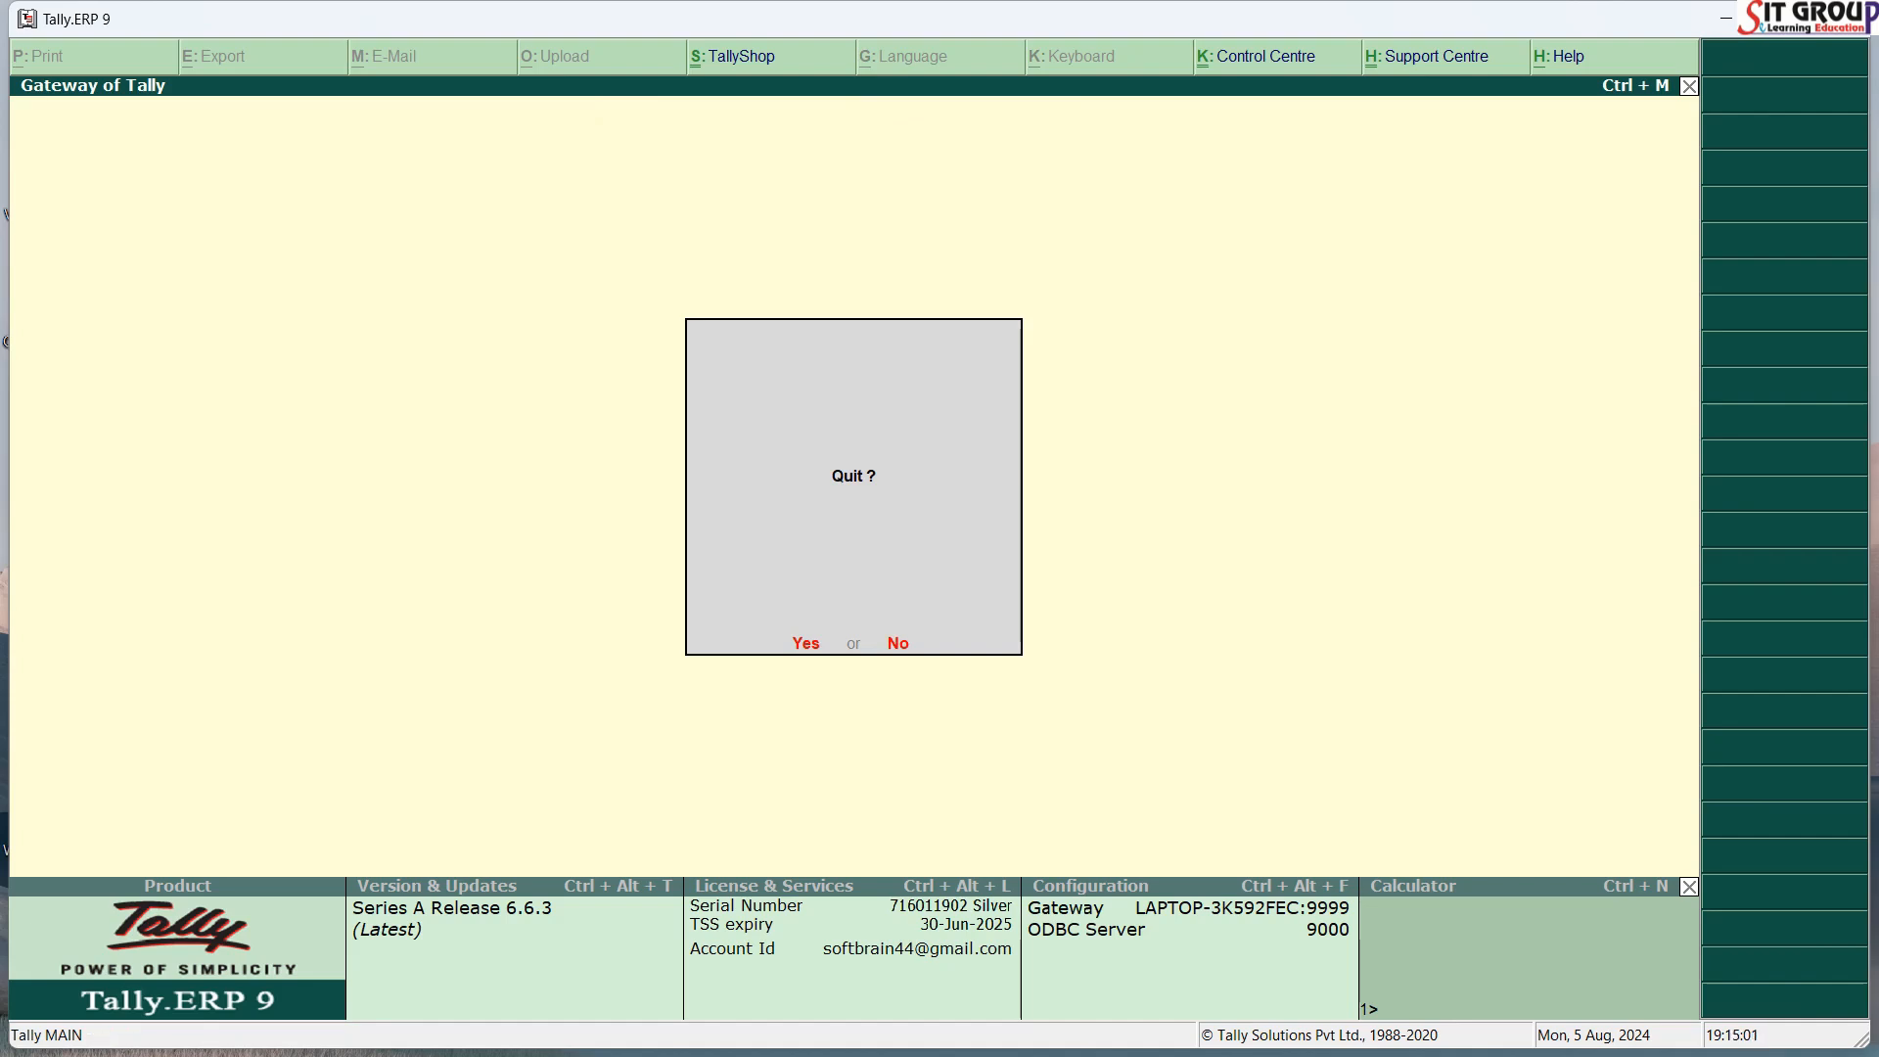
pyautogui.press('Return')
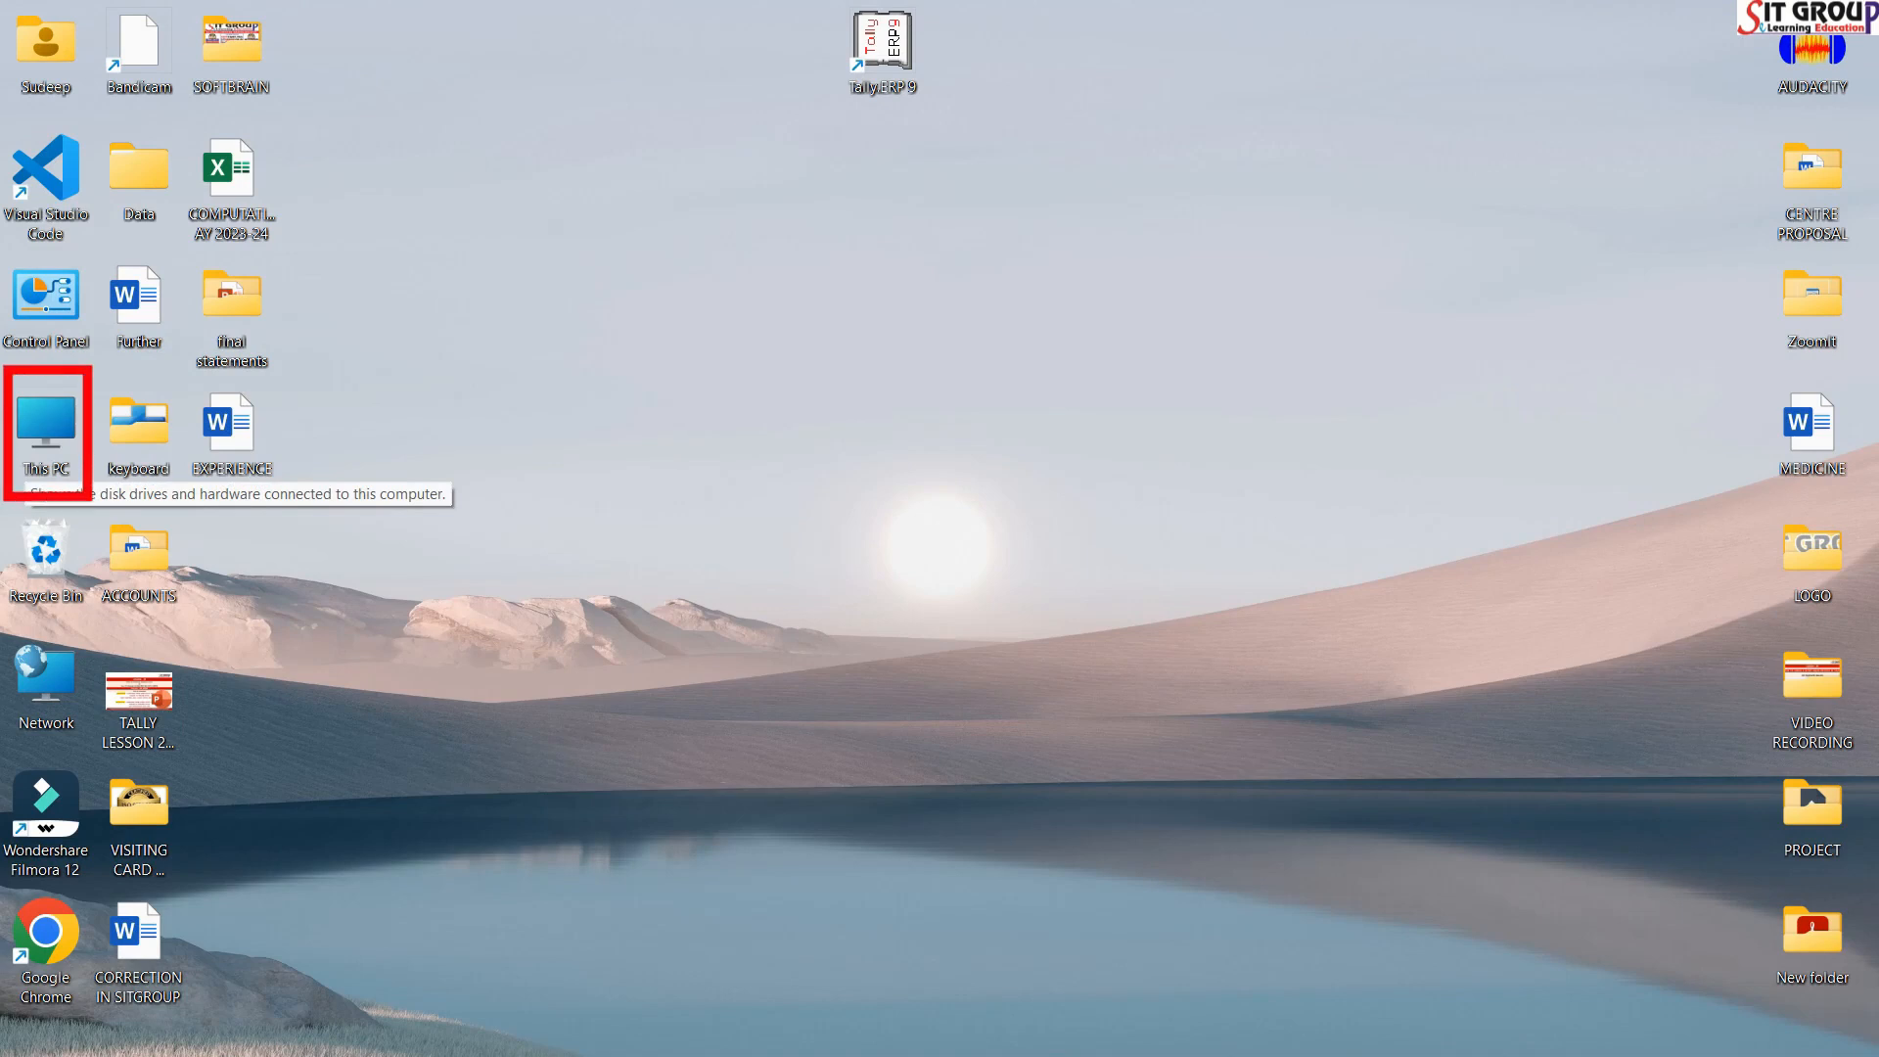
# Step: Switch to File Explorer and open the Tally data folder C:\Users\Public\Tally.ERP9\Data
pyautogui.doubleClick(46, 426)
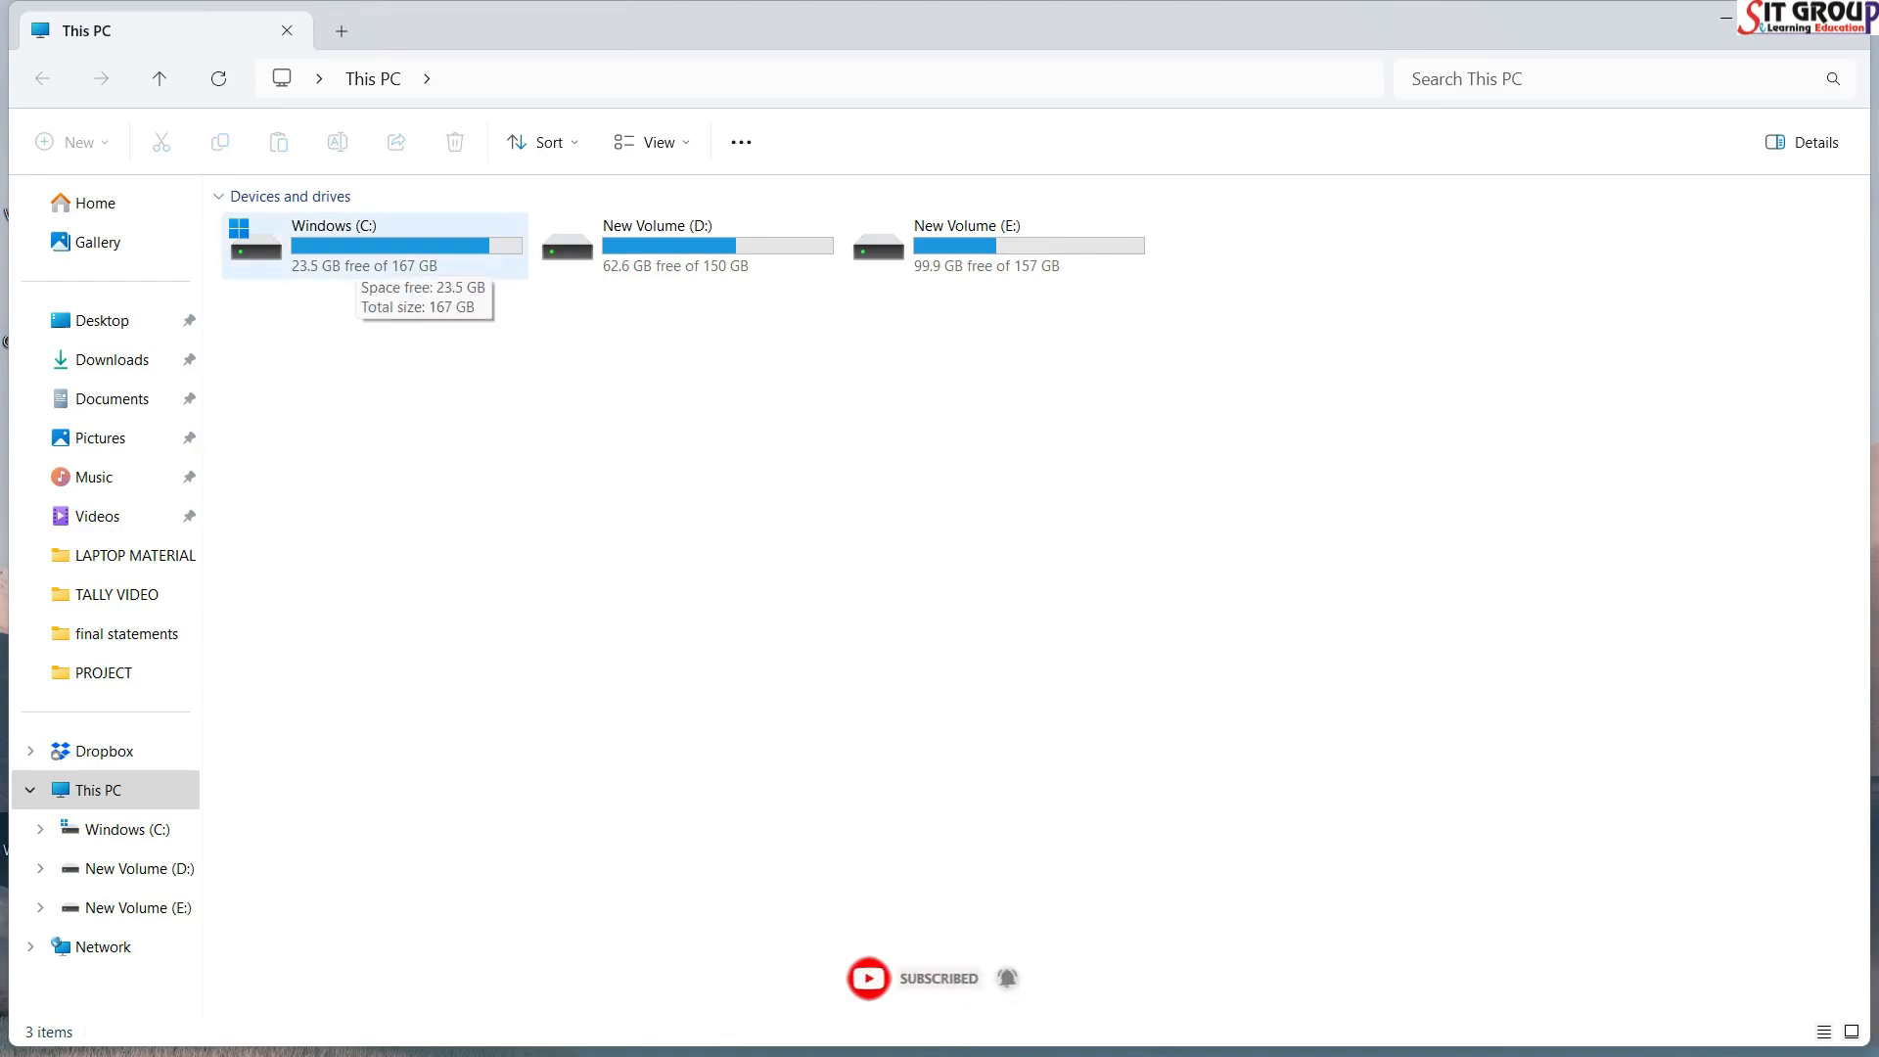
pyautogui.doubleClick(352, 256)
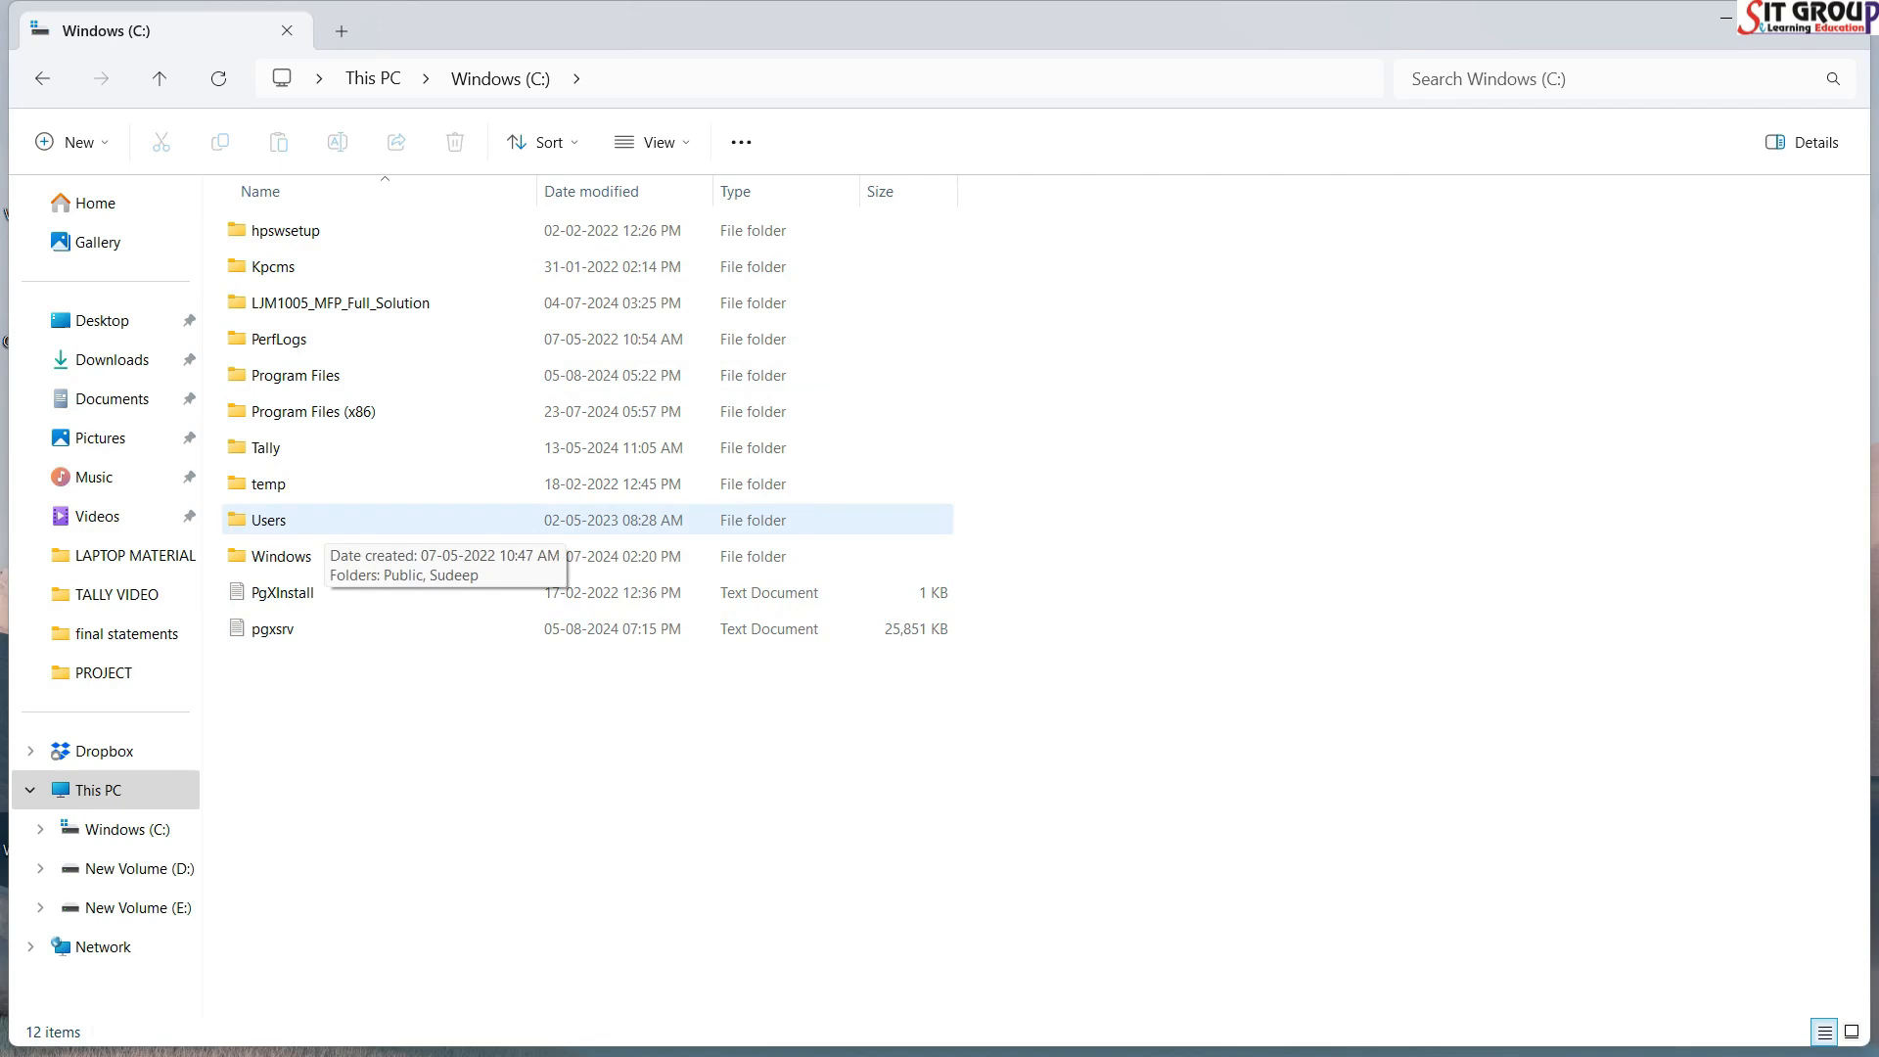
pyautogui.doubleClick(284, 520)
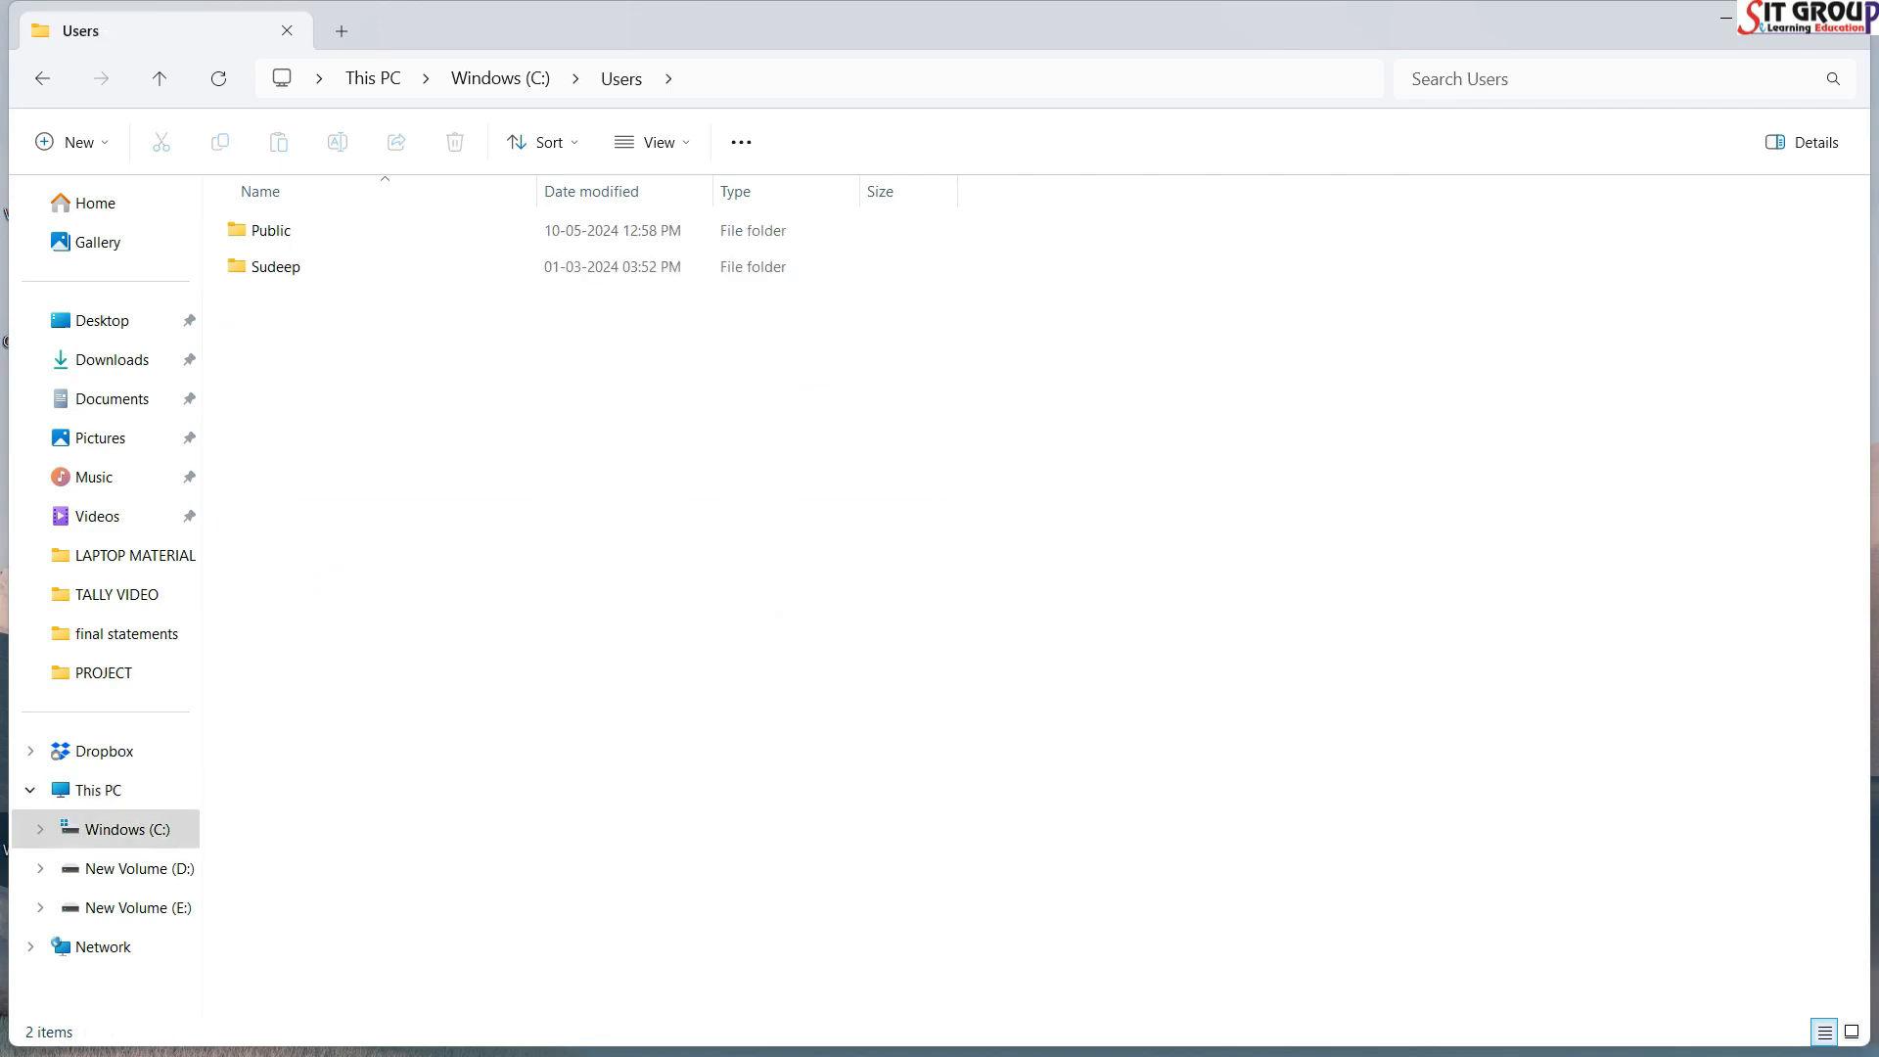
pyautogui.doubleClick(271, 230)
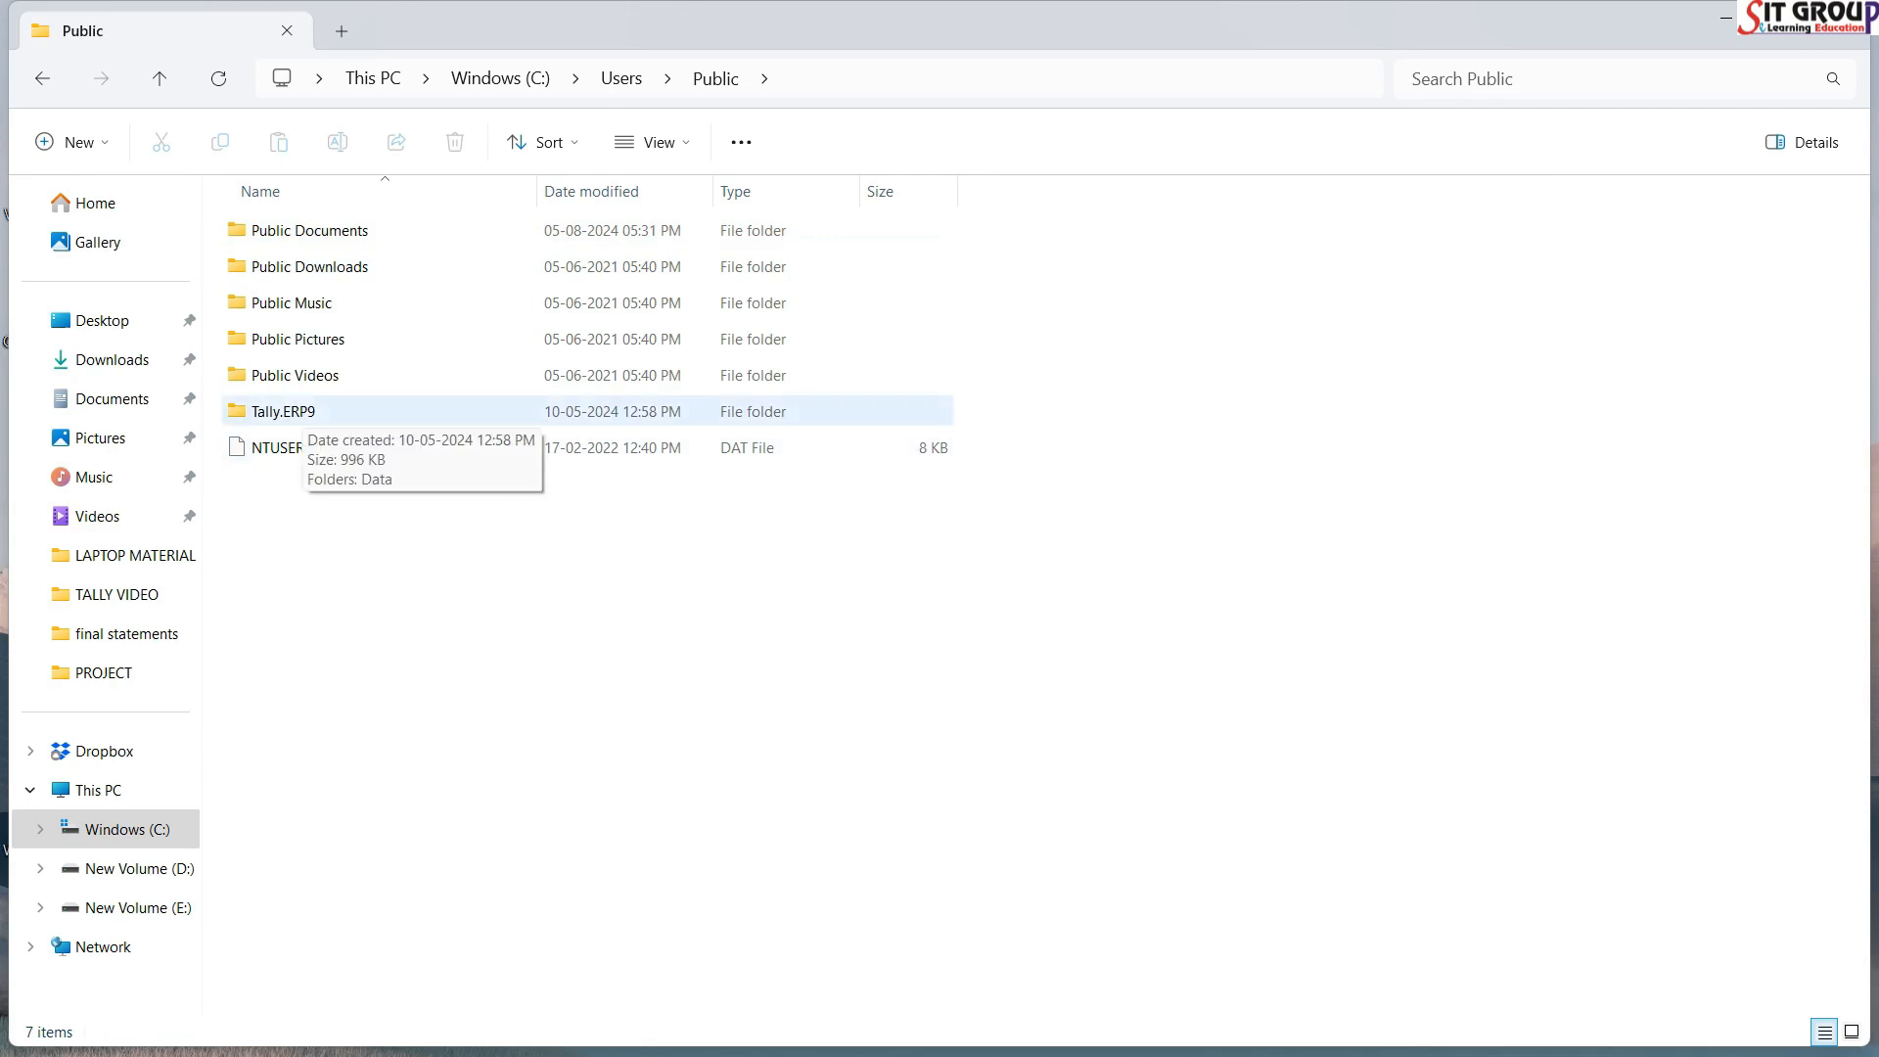
pyautogui.doubleClick(284, 412)
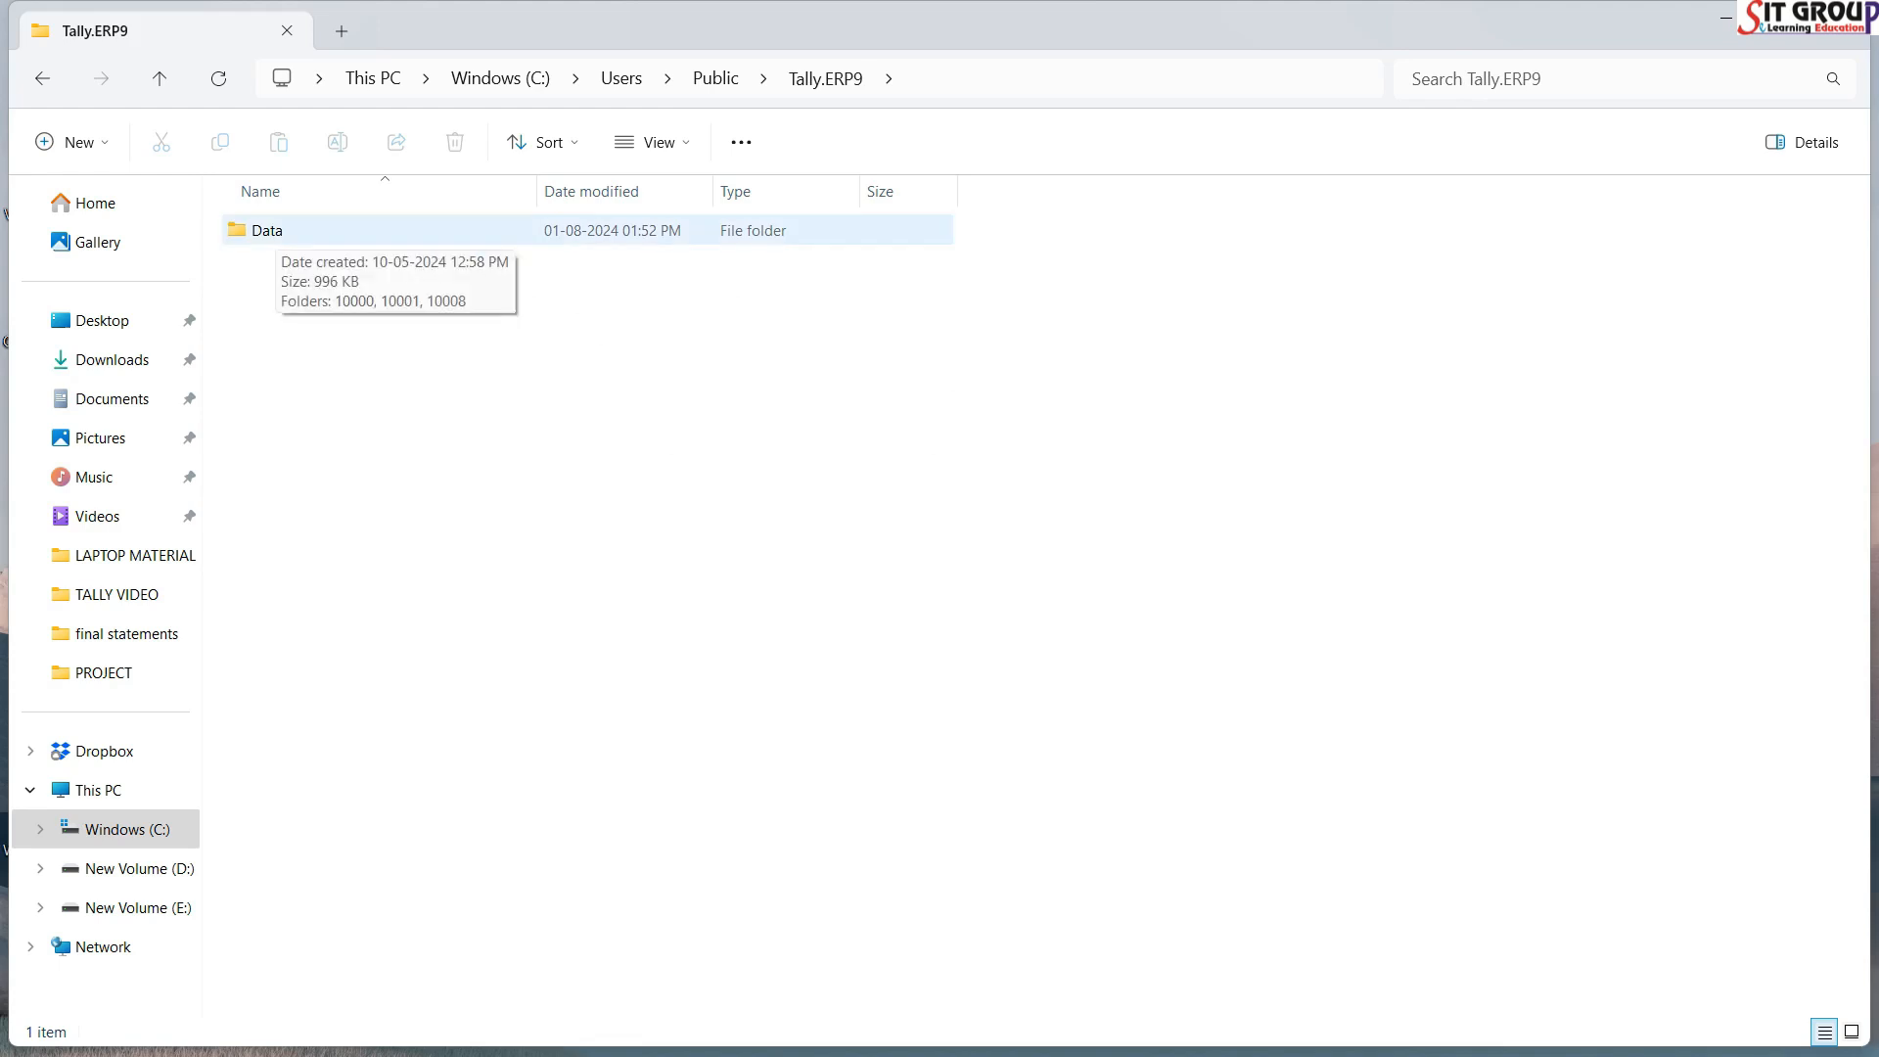
pyautogui.doubleClick(266, 230)
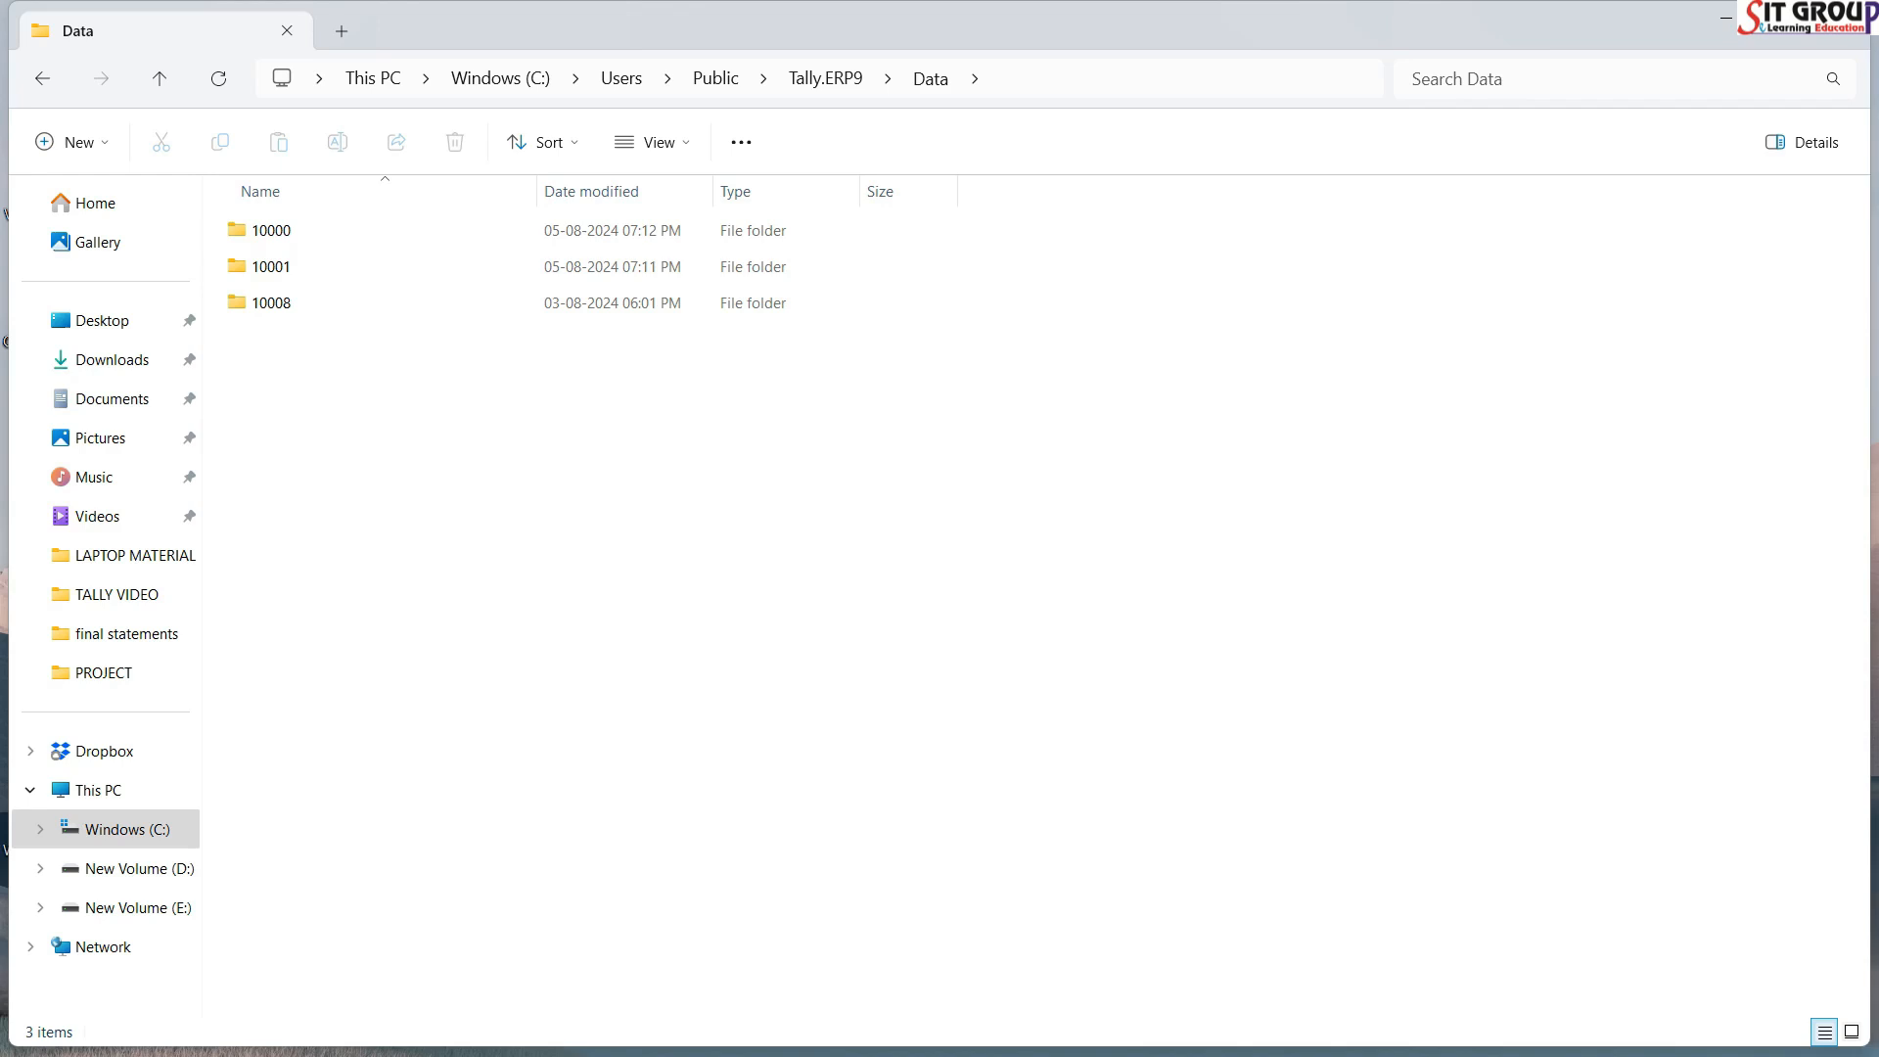
# Step: Copy the company data folder 10001
pyautogui.click(271, 267)
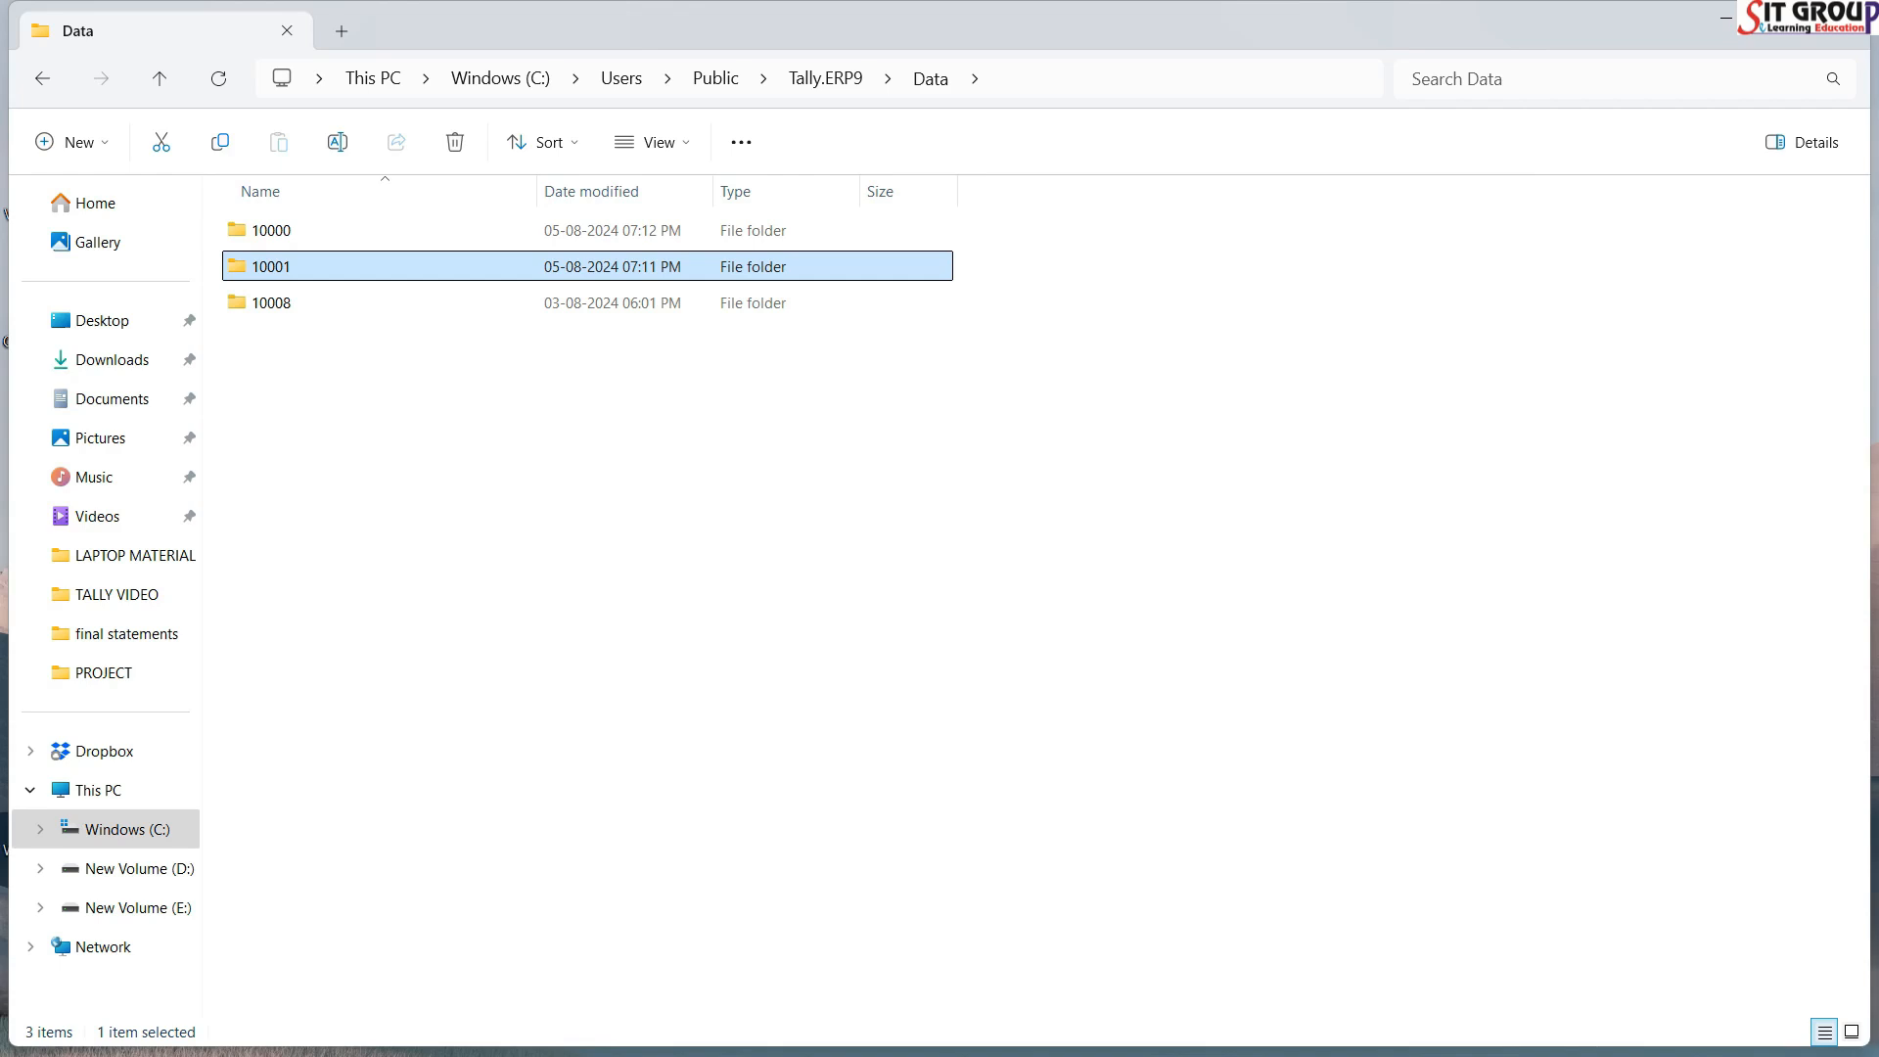
pyautogui.hotkey('shift', 'F10')
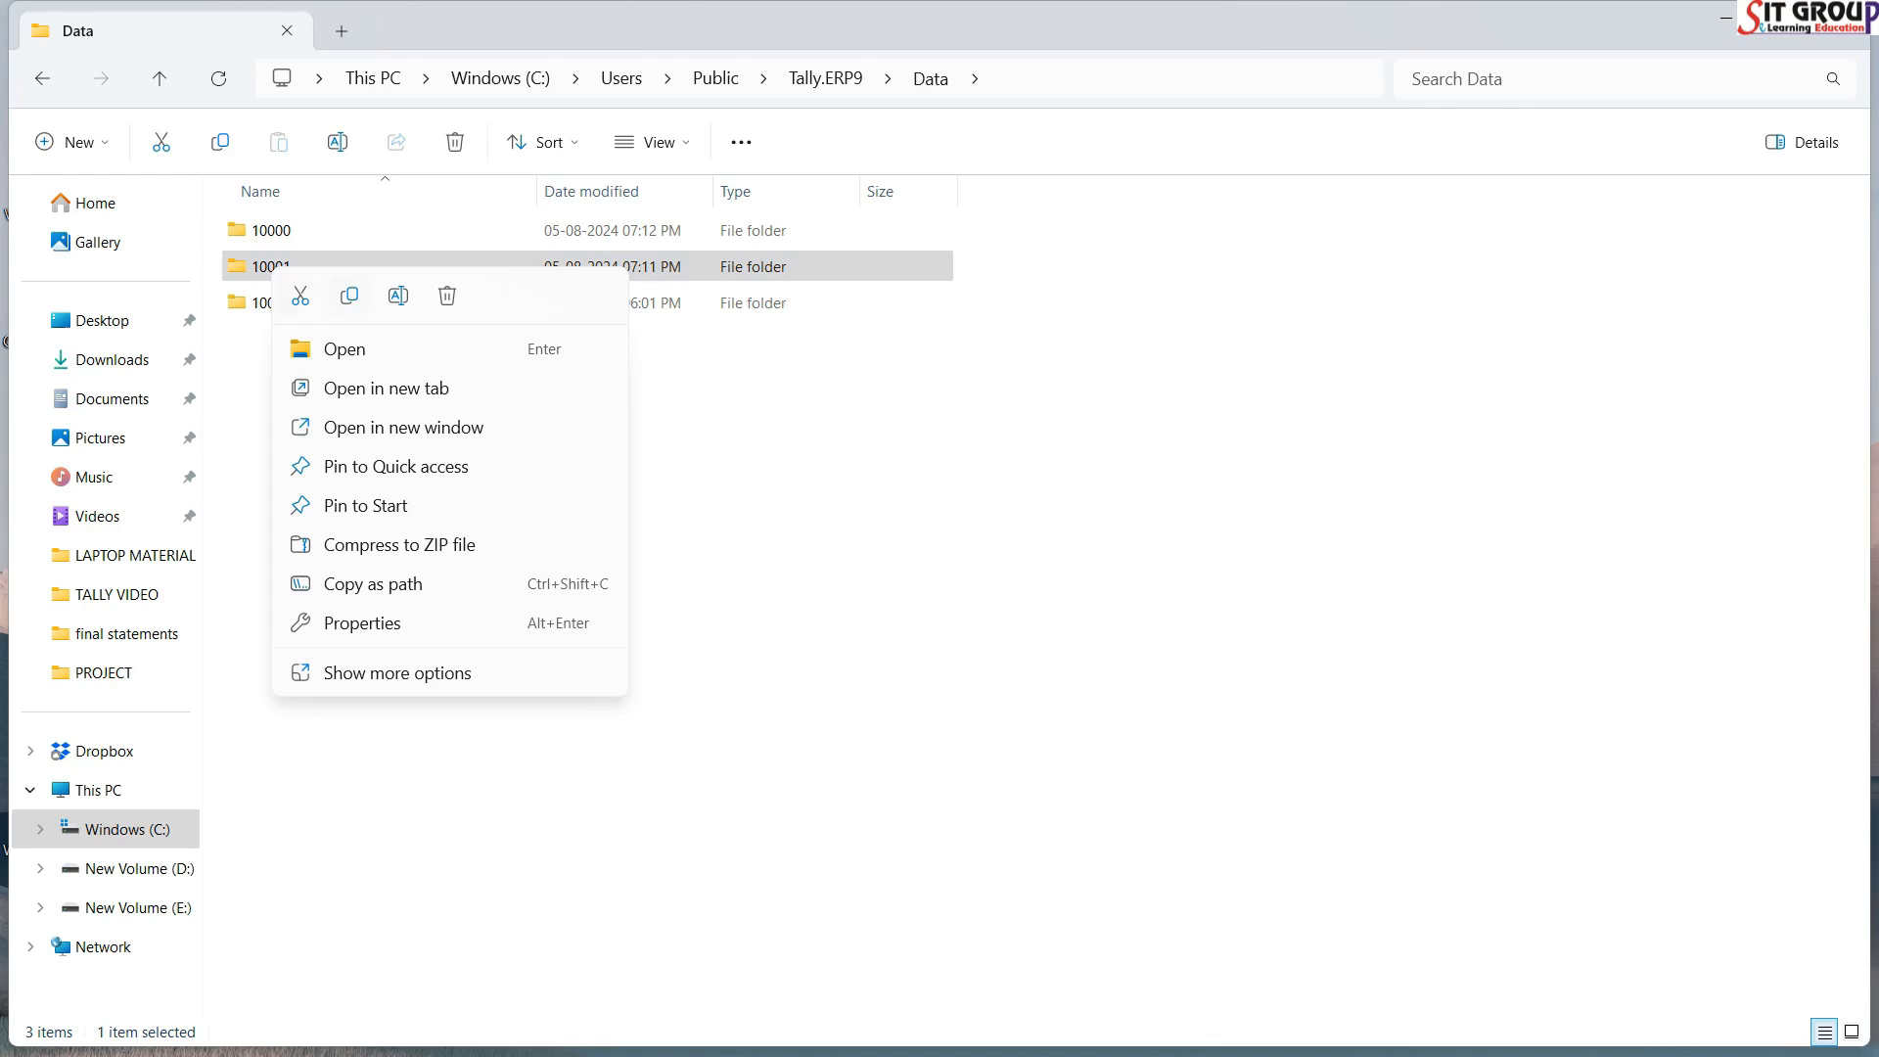
pyautogui.click(349, 295)
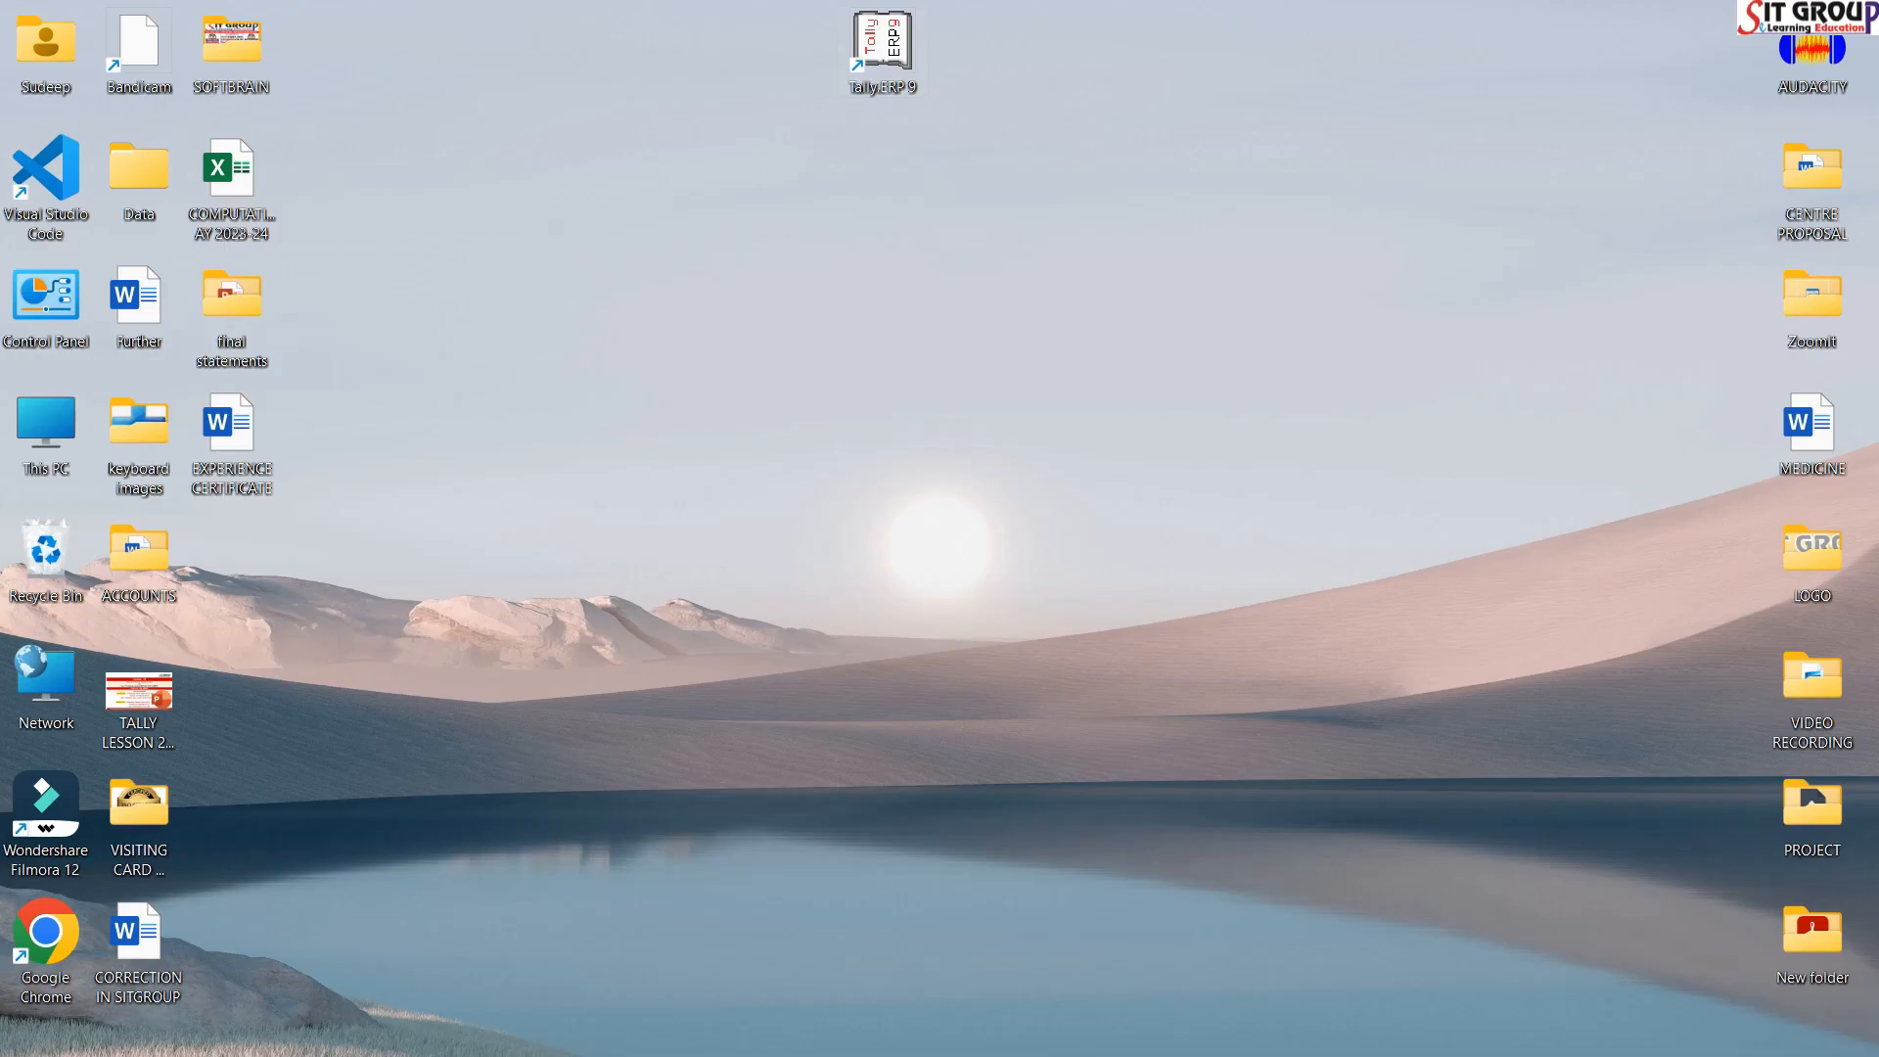
# Step: Switch to Tally.ERP 9 and load the company SUVIDHA STORE alongside SUDEEP TRADERS
pyautogui.doubleClick(881, 44)
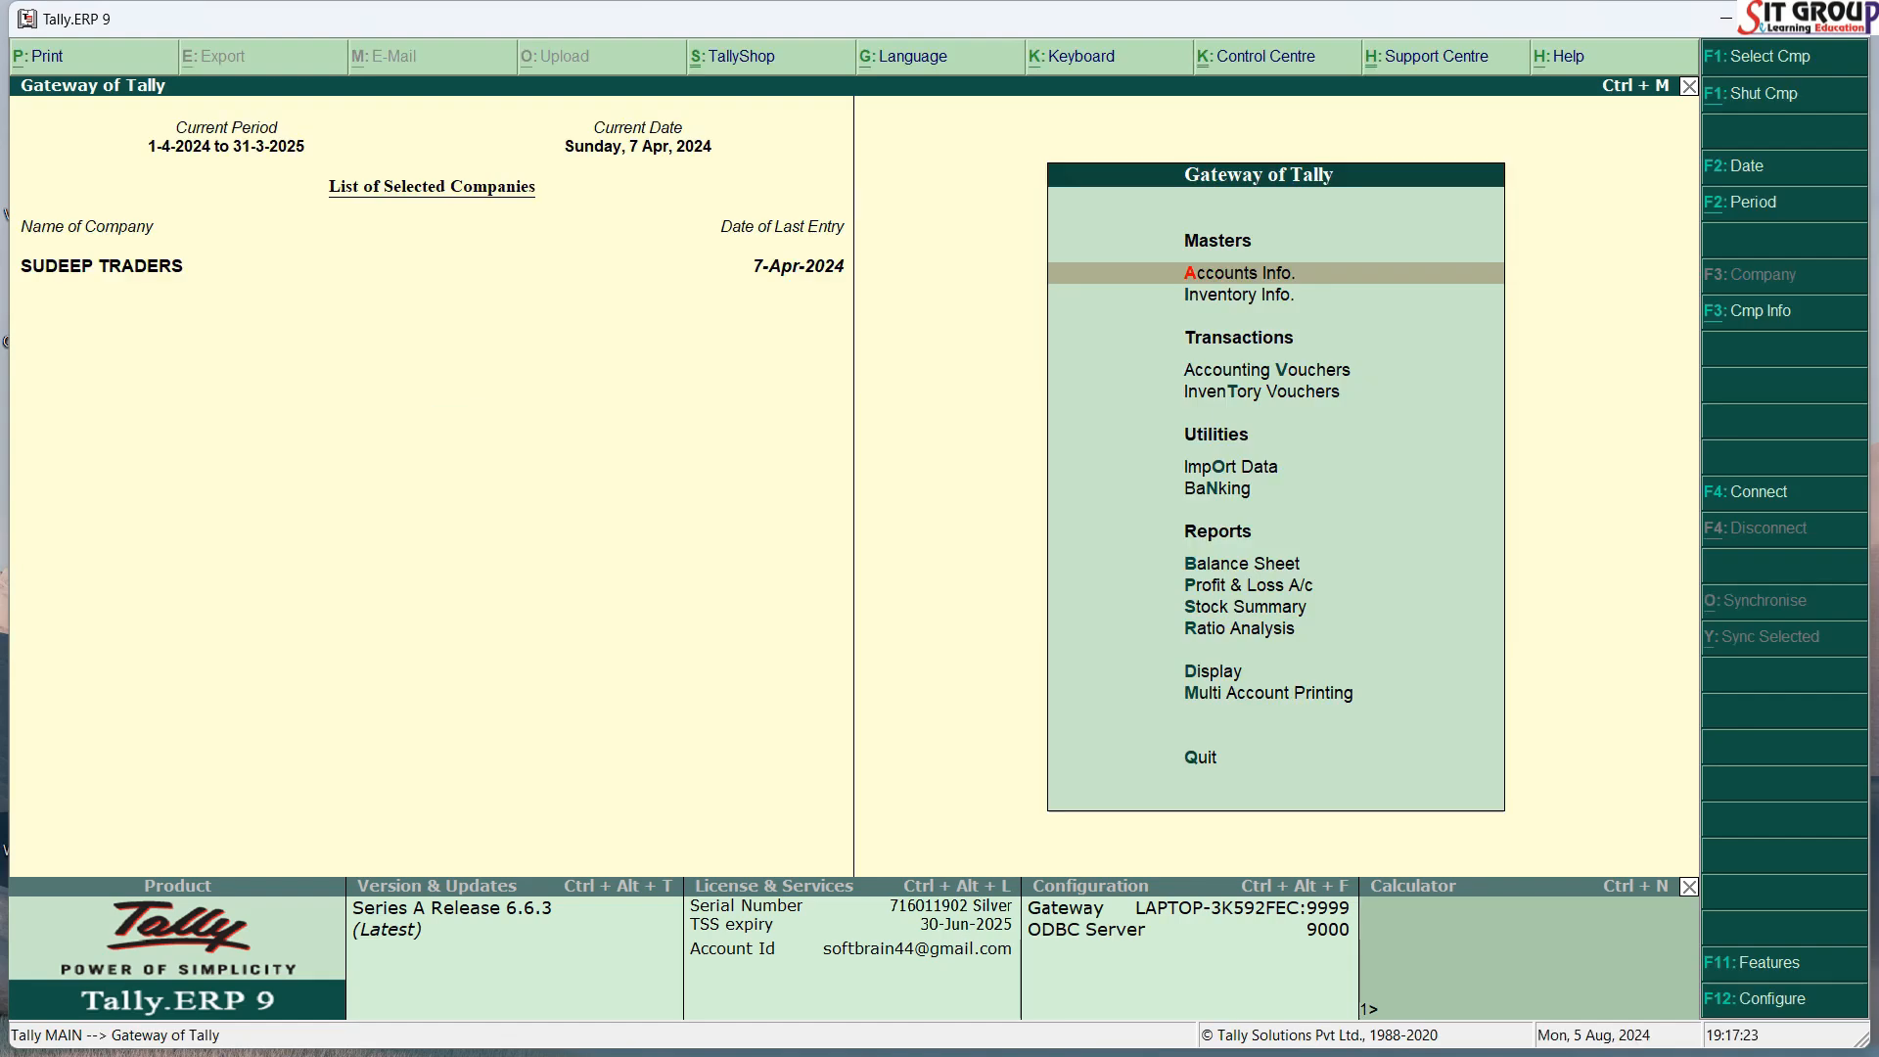
pyautogui.press('F1')
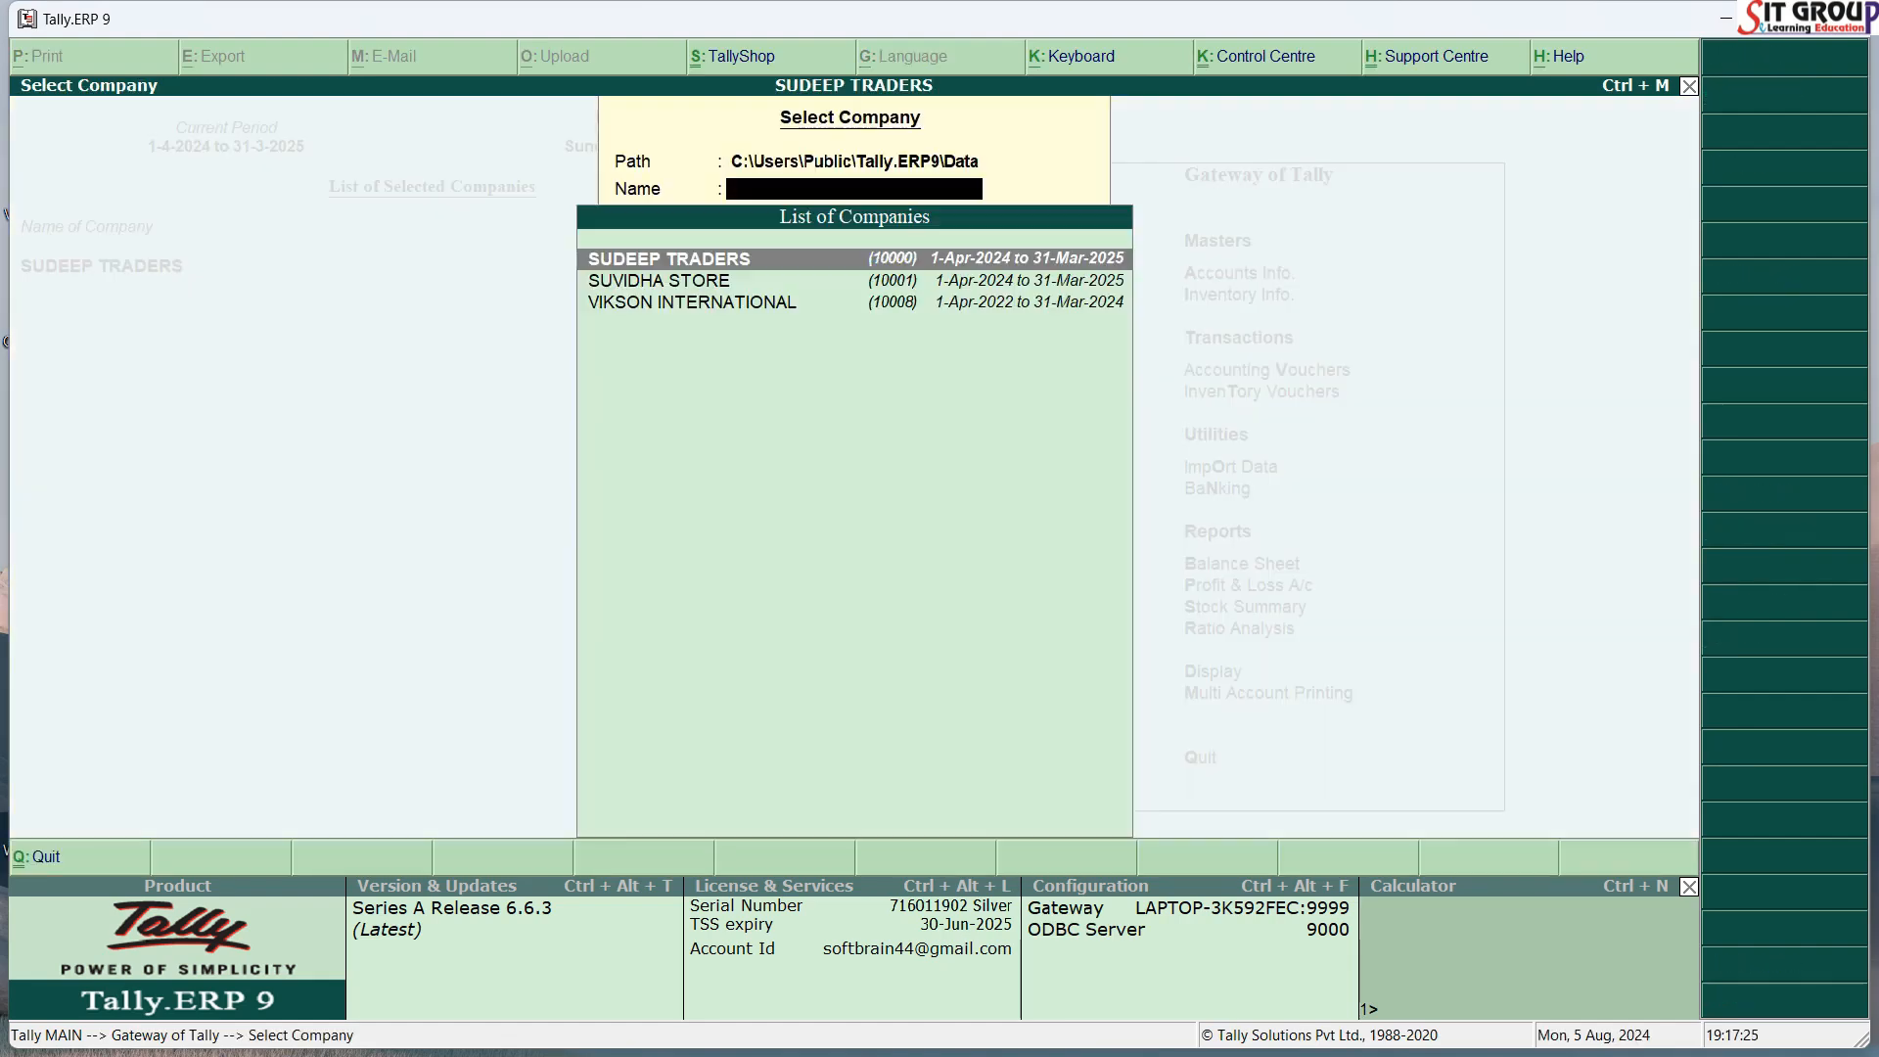
pyautogui.press('Down')
pyautogui.press('Return')
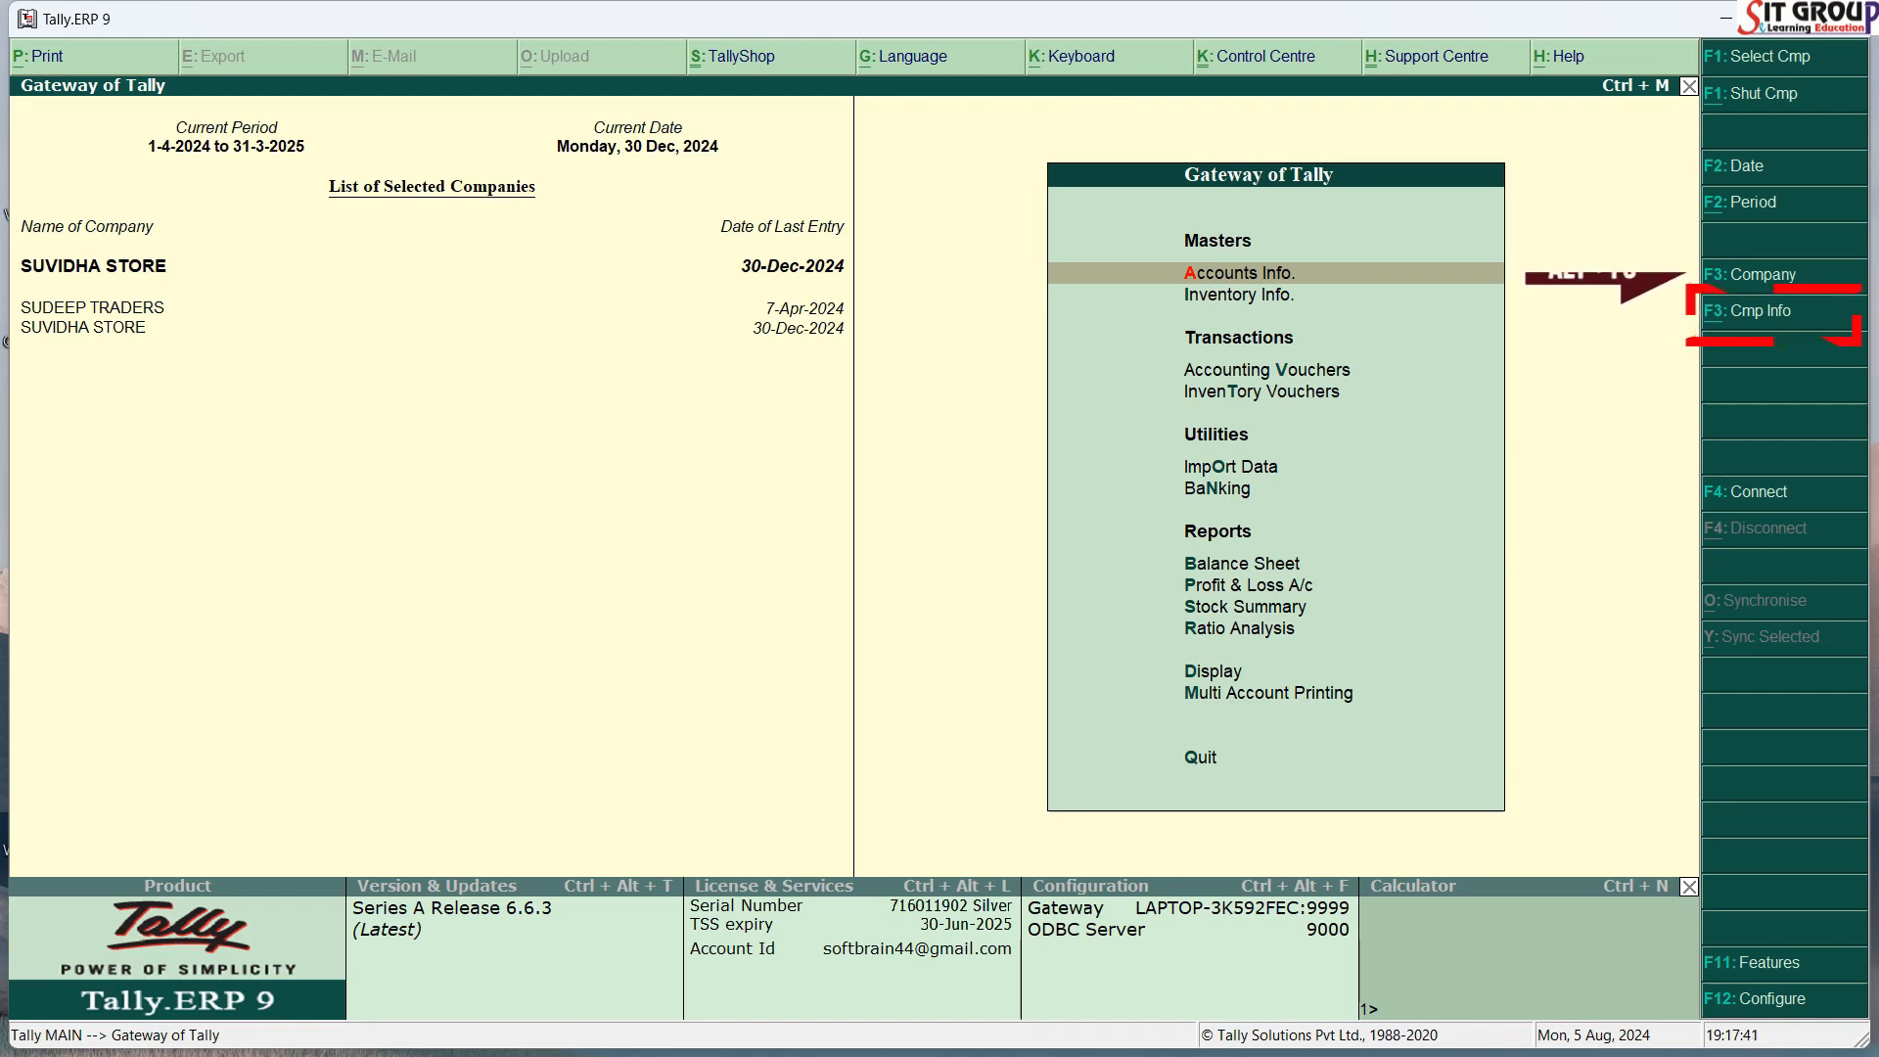
# Step: Open the company details of SUVIDHA STORE for alteration
pyautogui.hotkey('alt', 'F3')
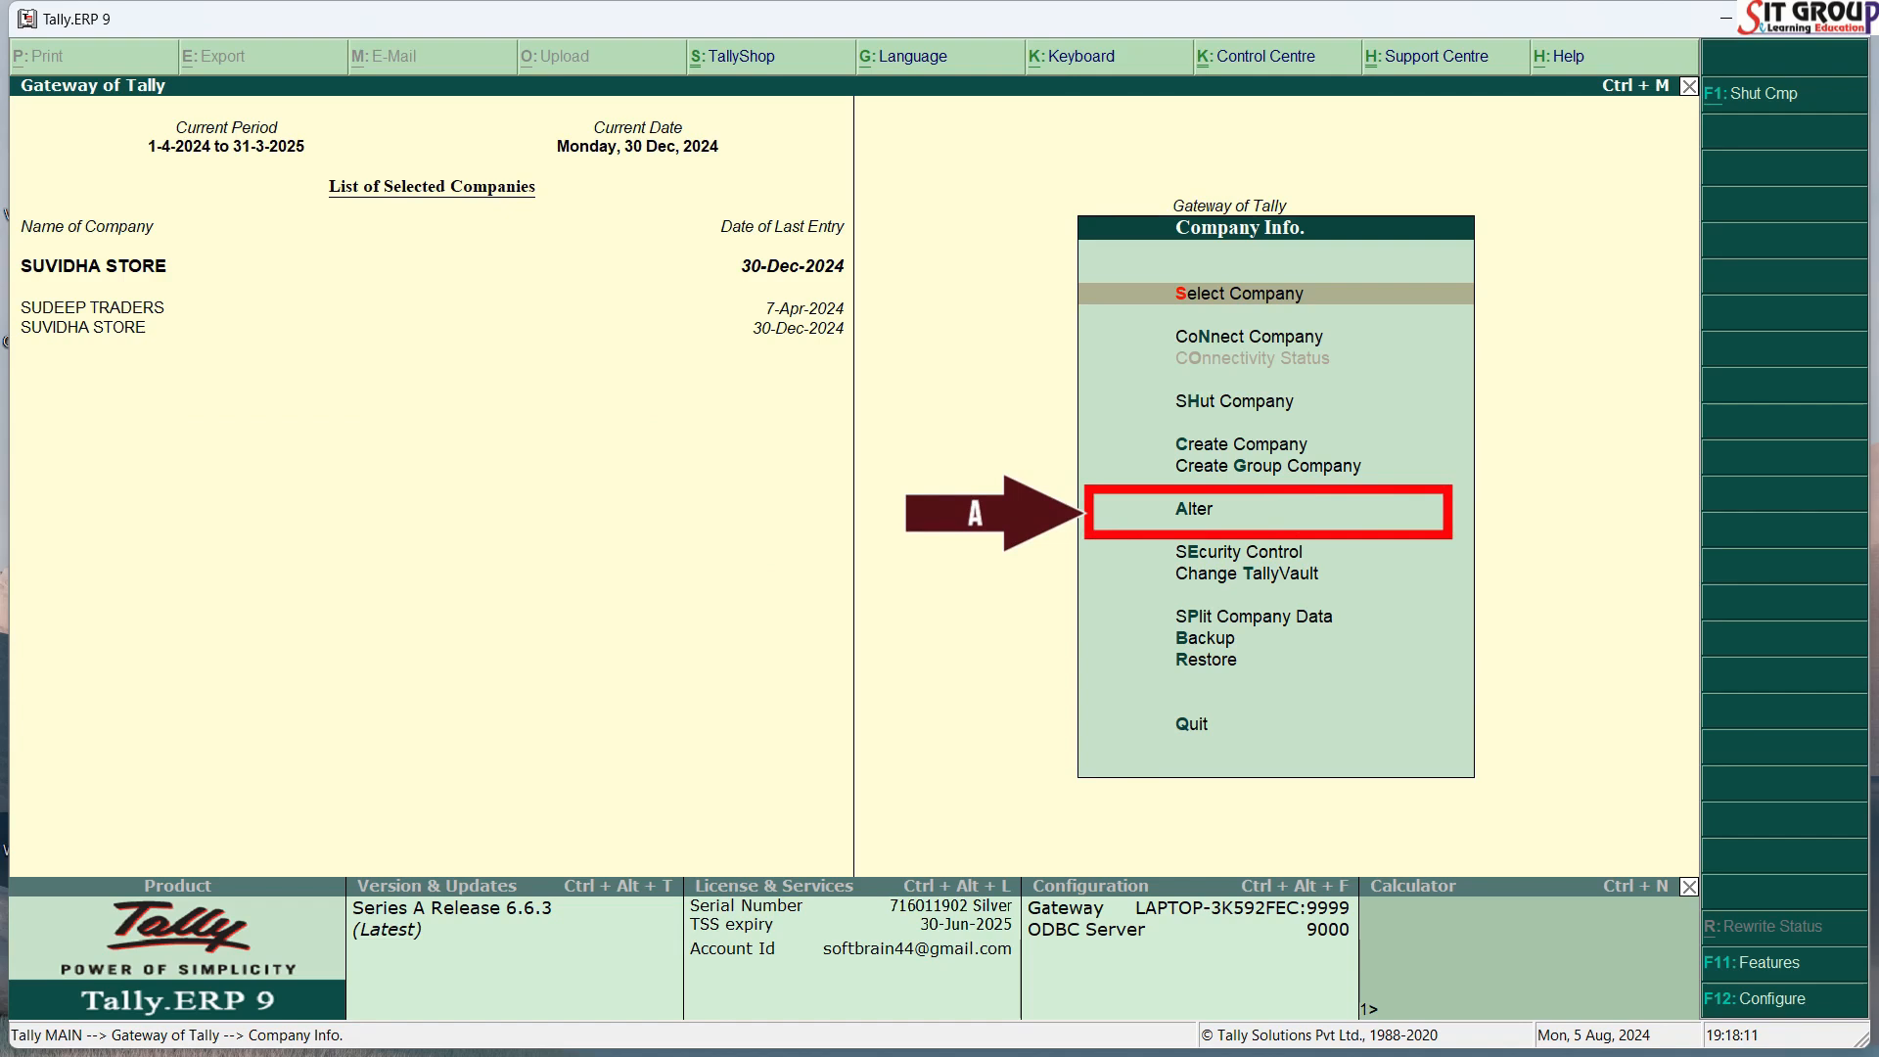
pyautogui.press('Down')
pyautogui.press('Down')
pyautogui.press('Down')
pyautogui.press('Down')
pyautogui.press('Down')
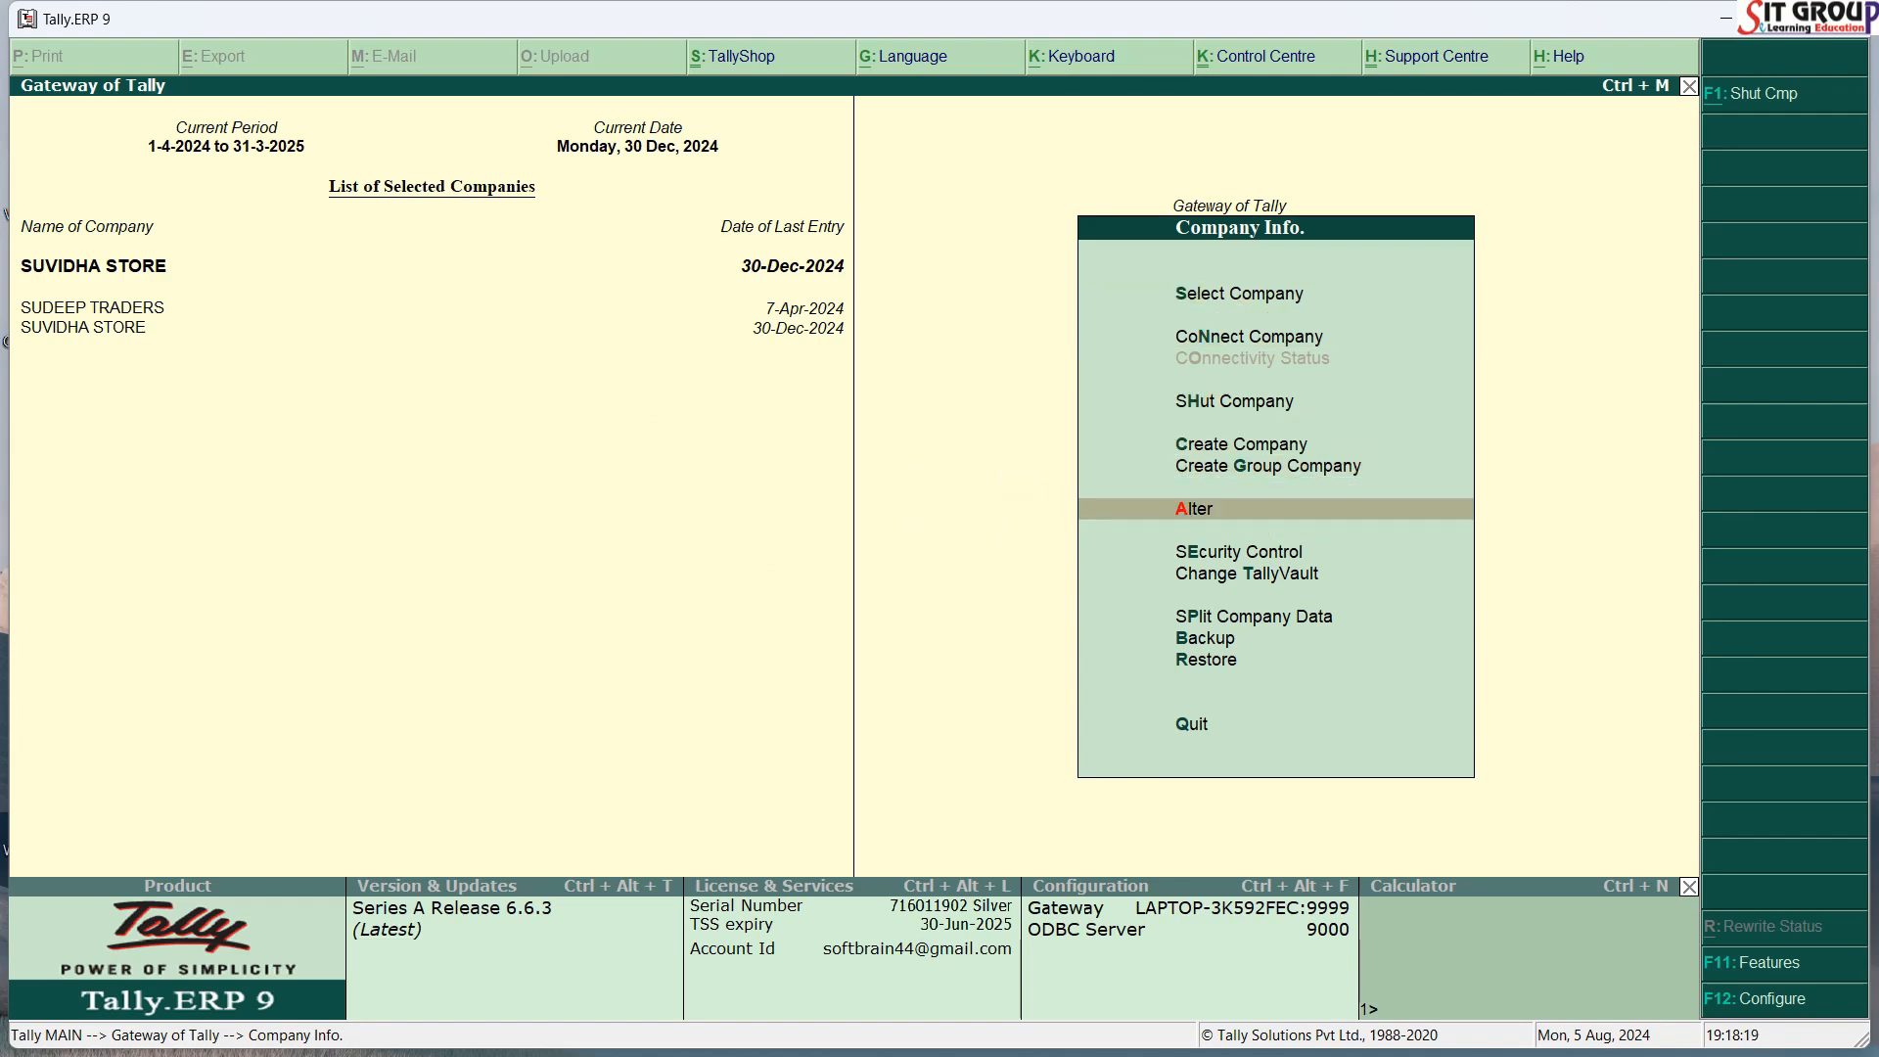
pyautogui.press('Return')
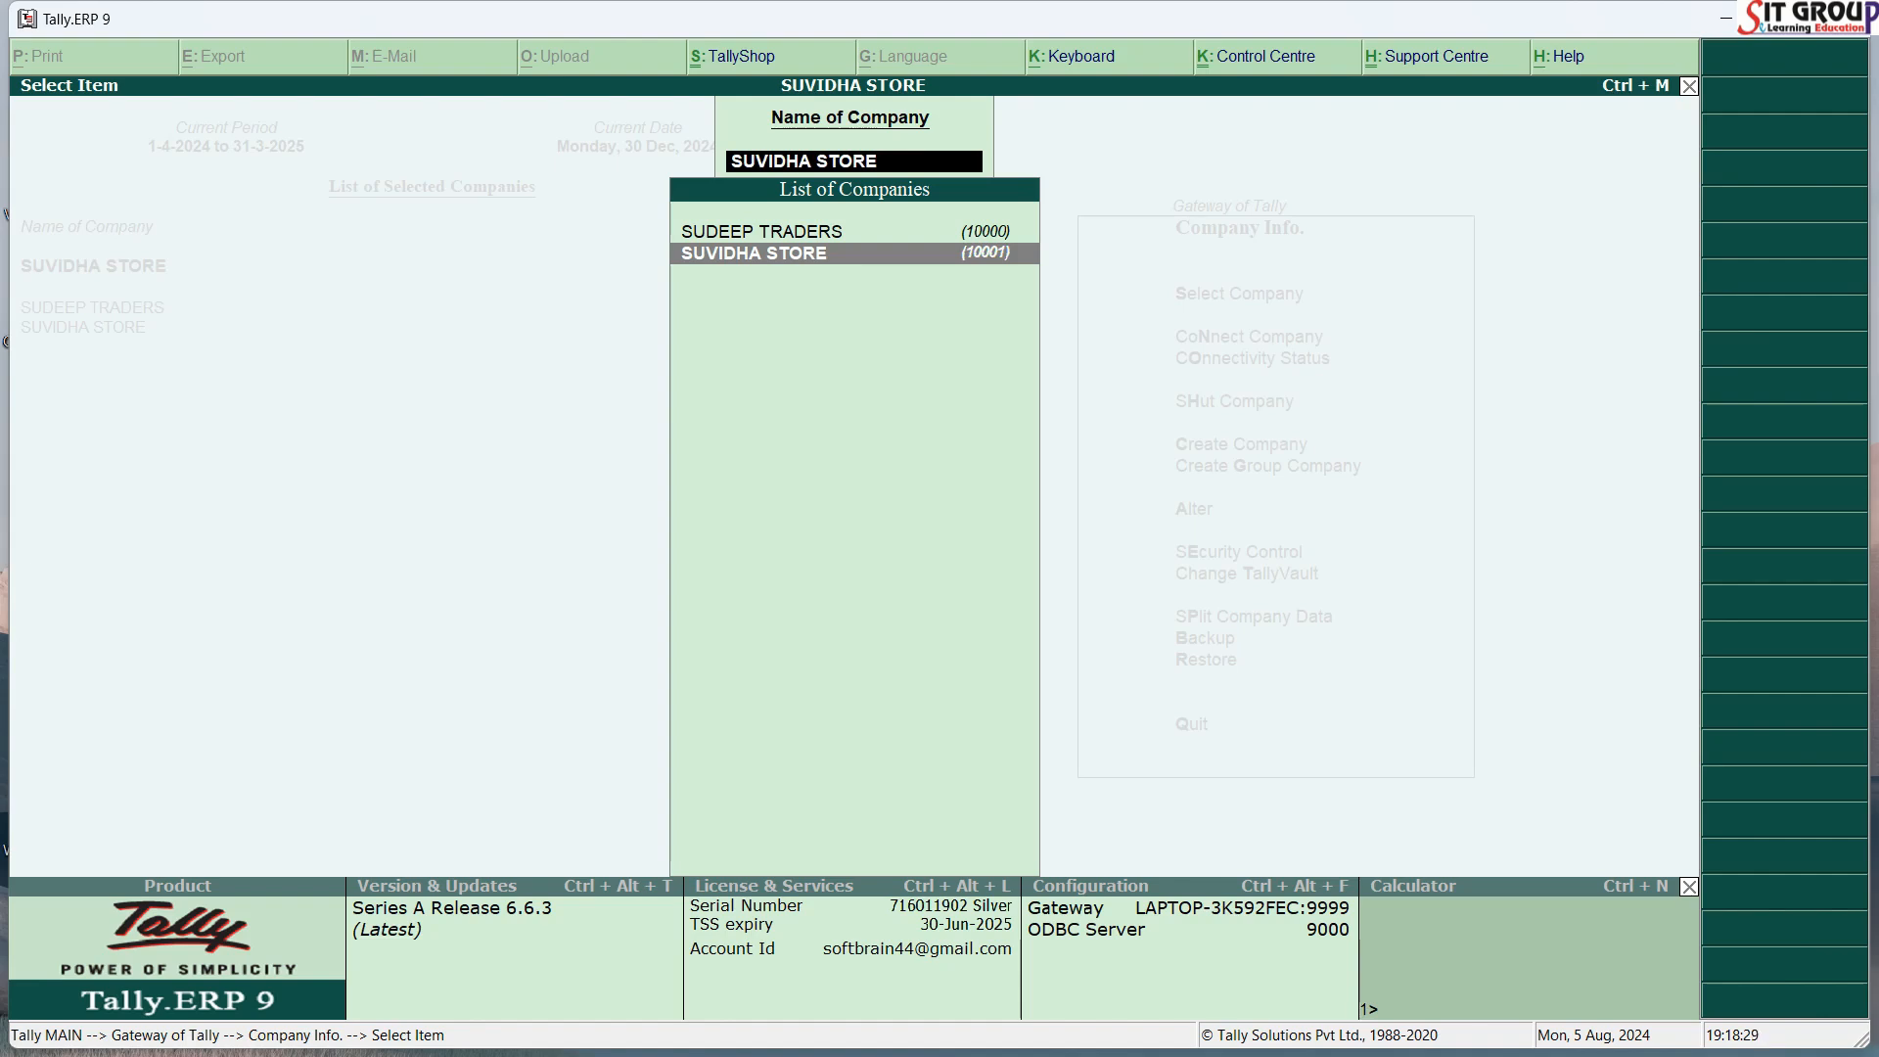
pyautogui.press('Return')
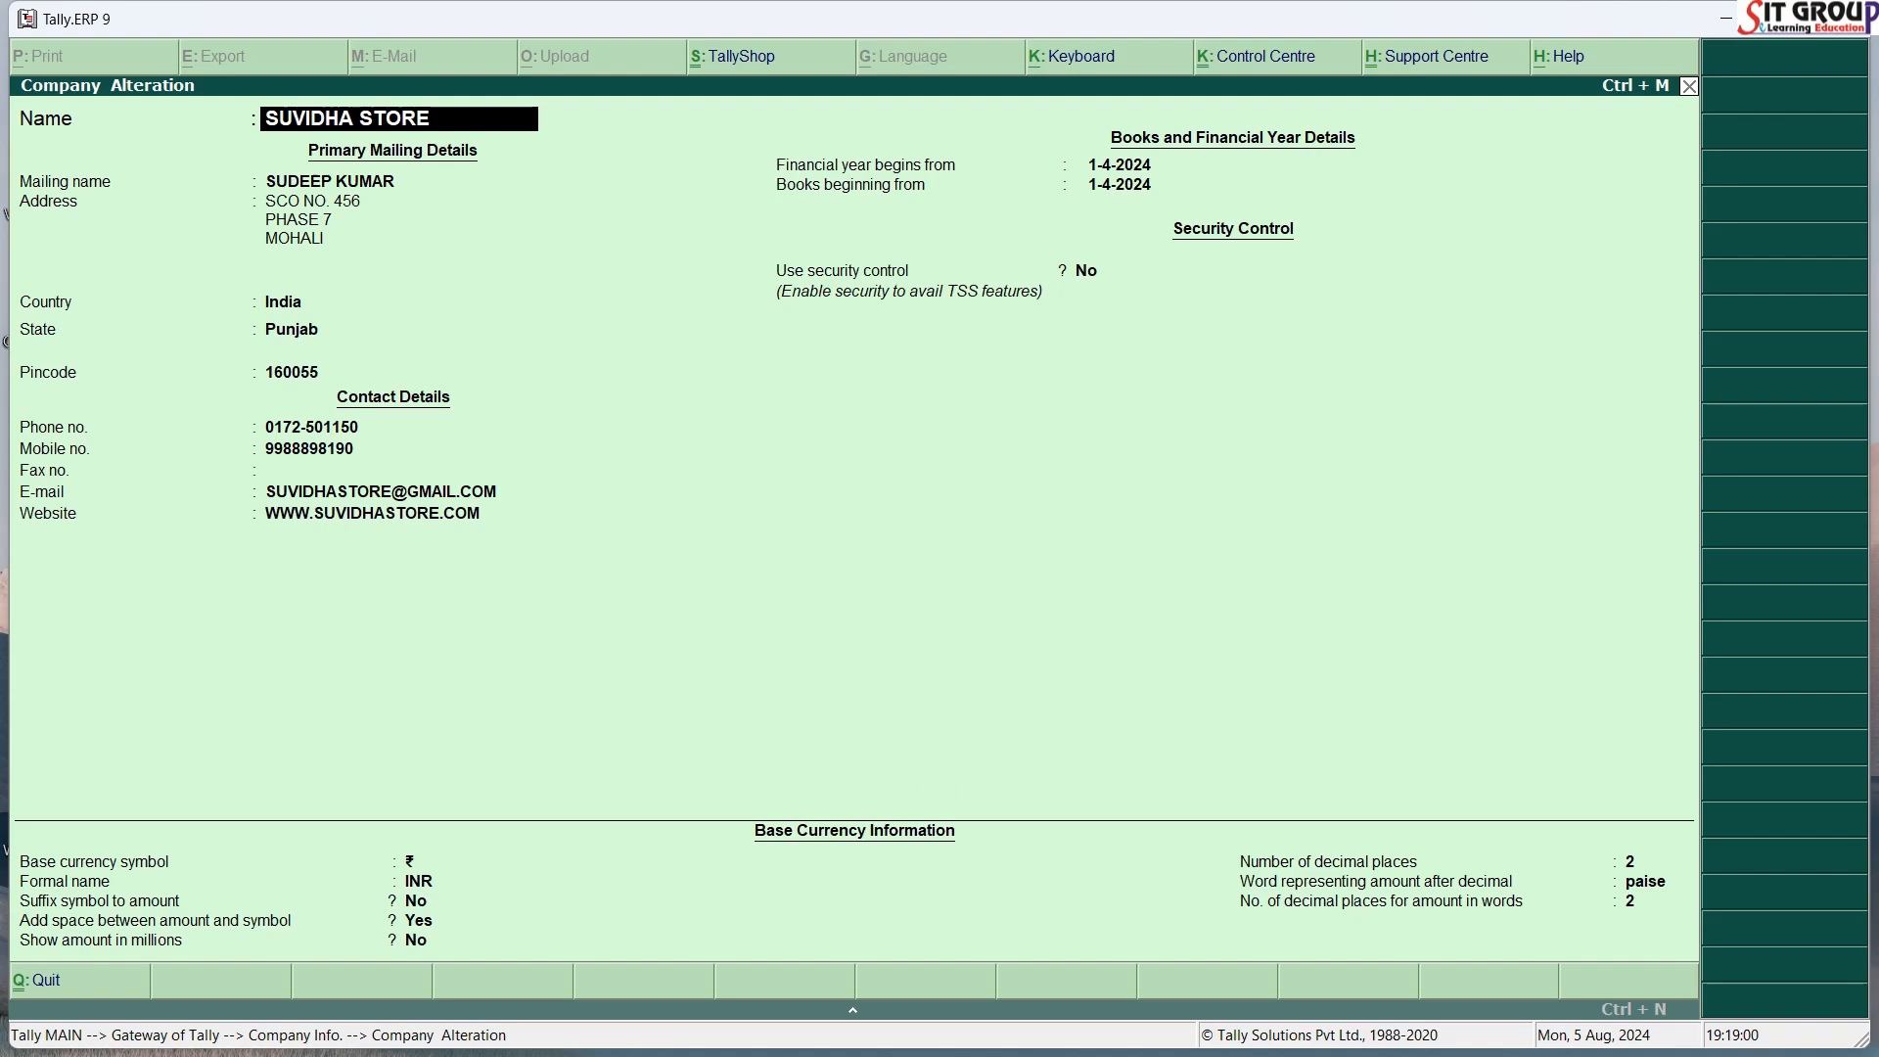
# Step: Change the company name to SUVIDHA STORE BAZAR and carry it over to the mailing name
pyautogui.press('Return')
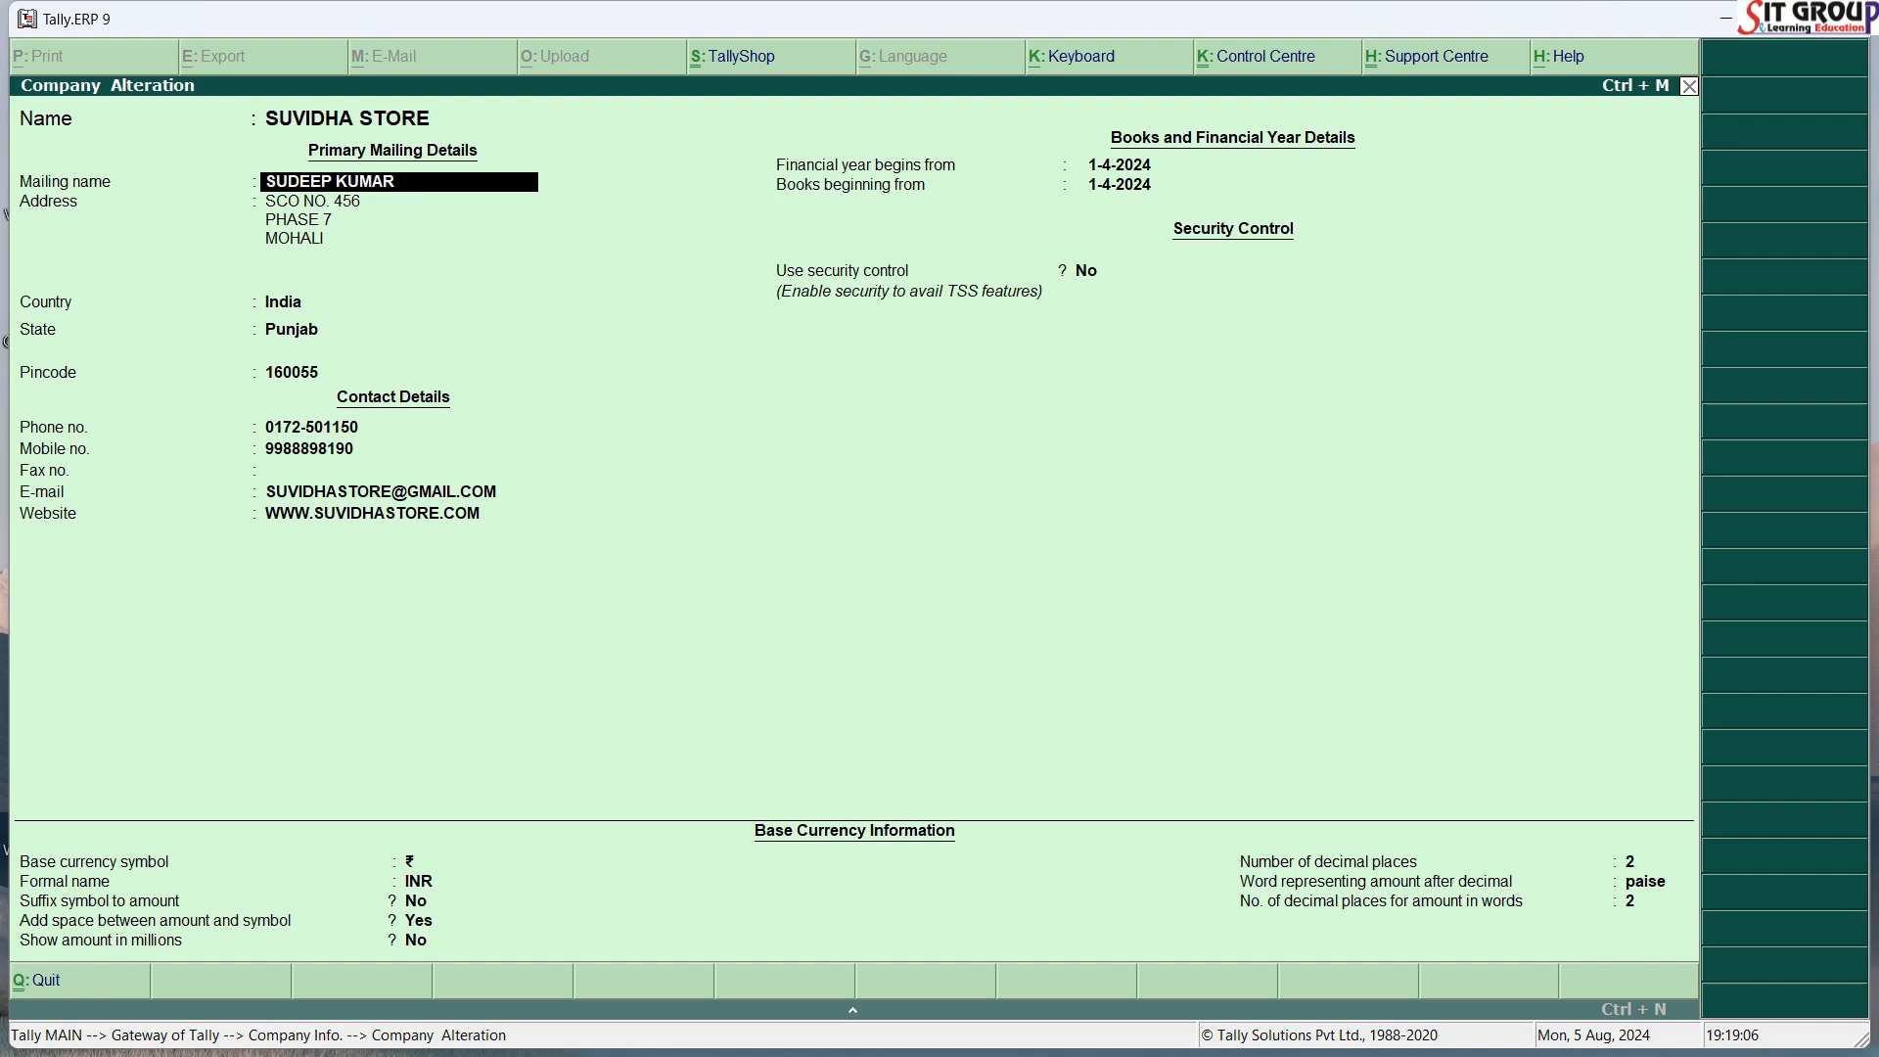
pyautogui.press('Return')
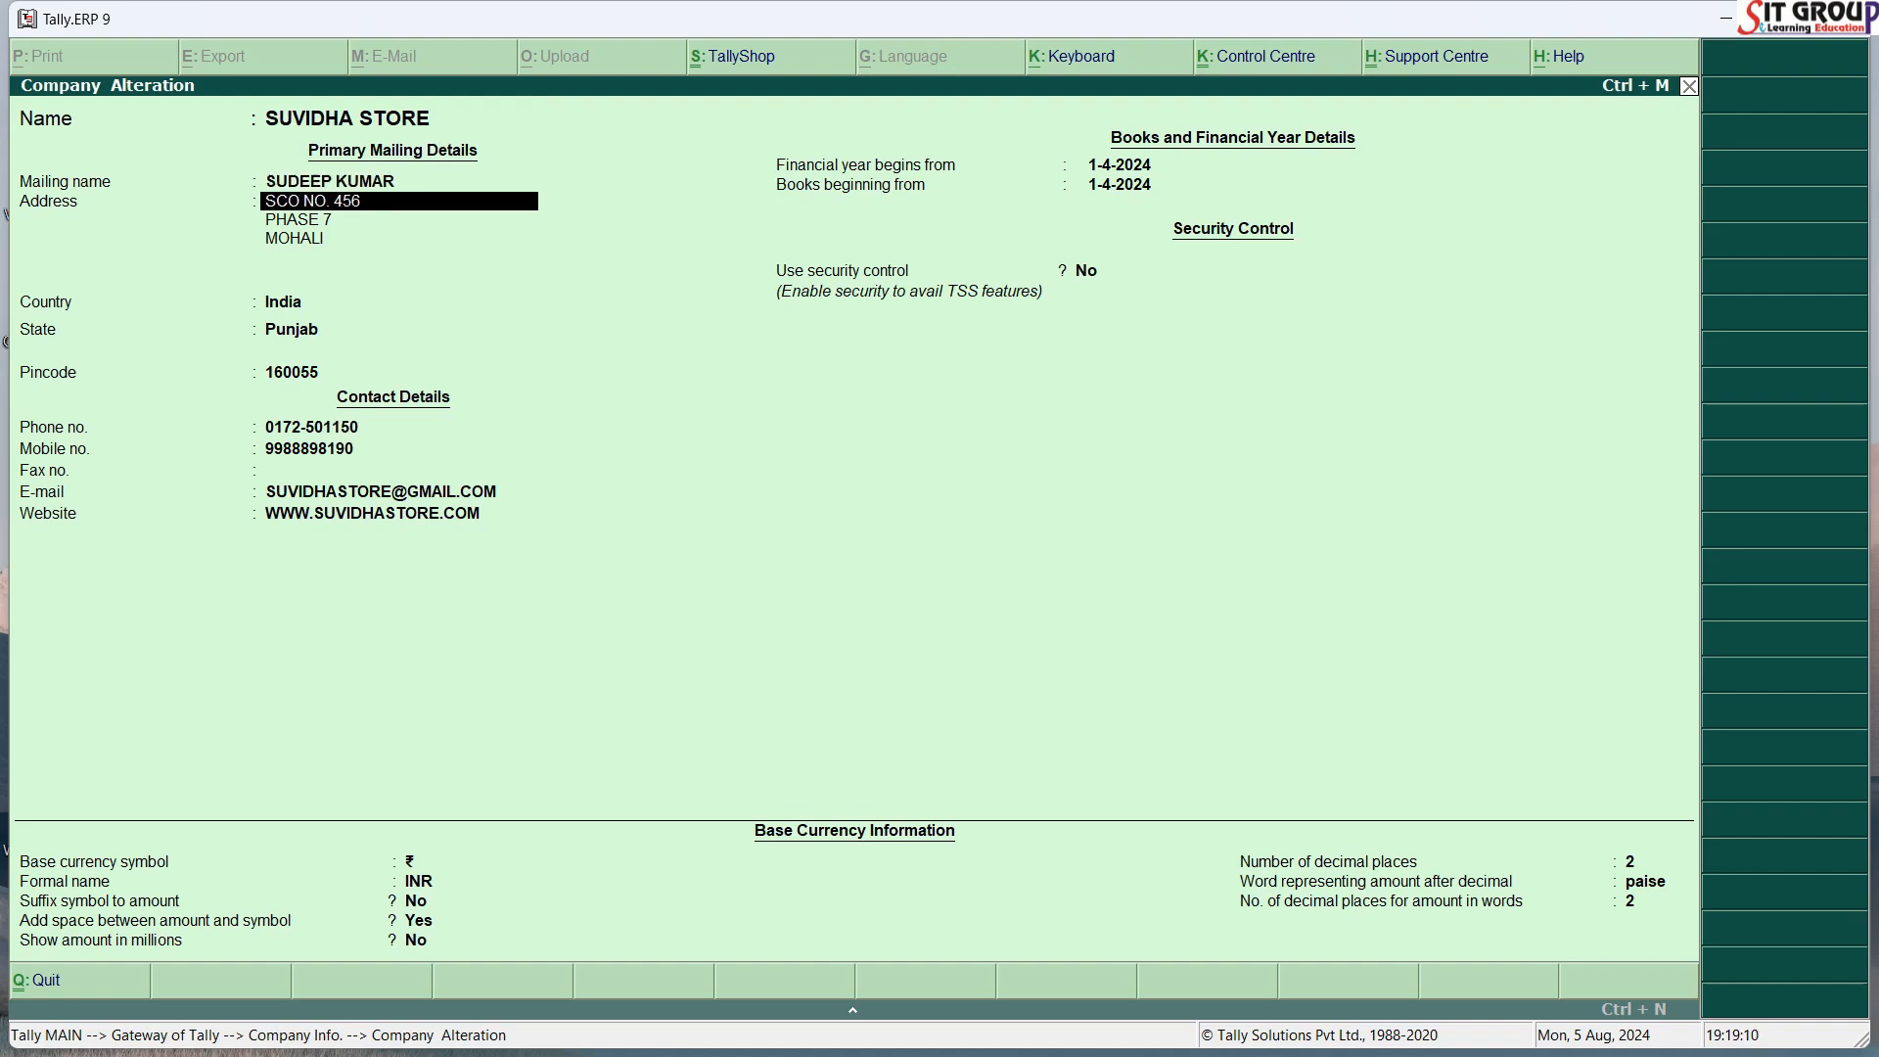
pyautogui.press('Up')
pyautogui.press('Up')
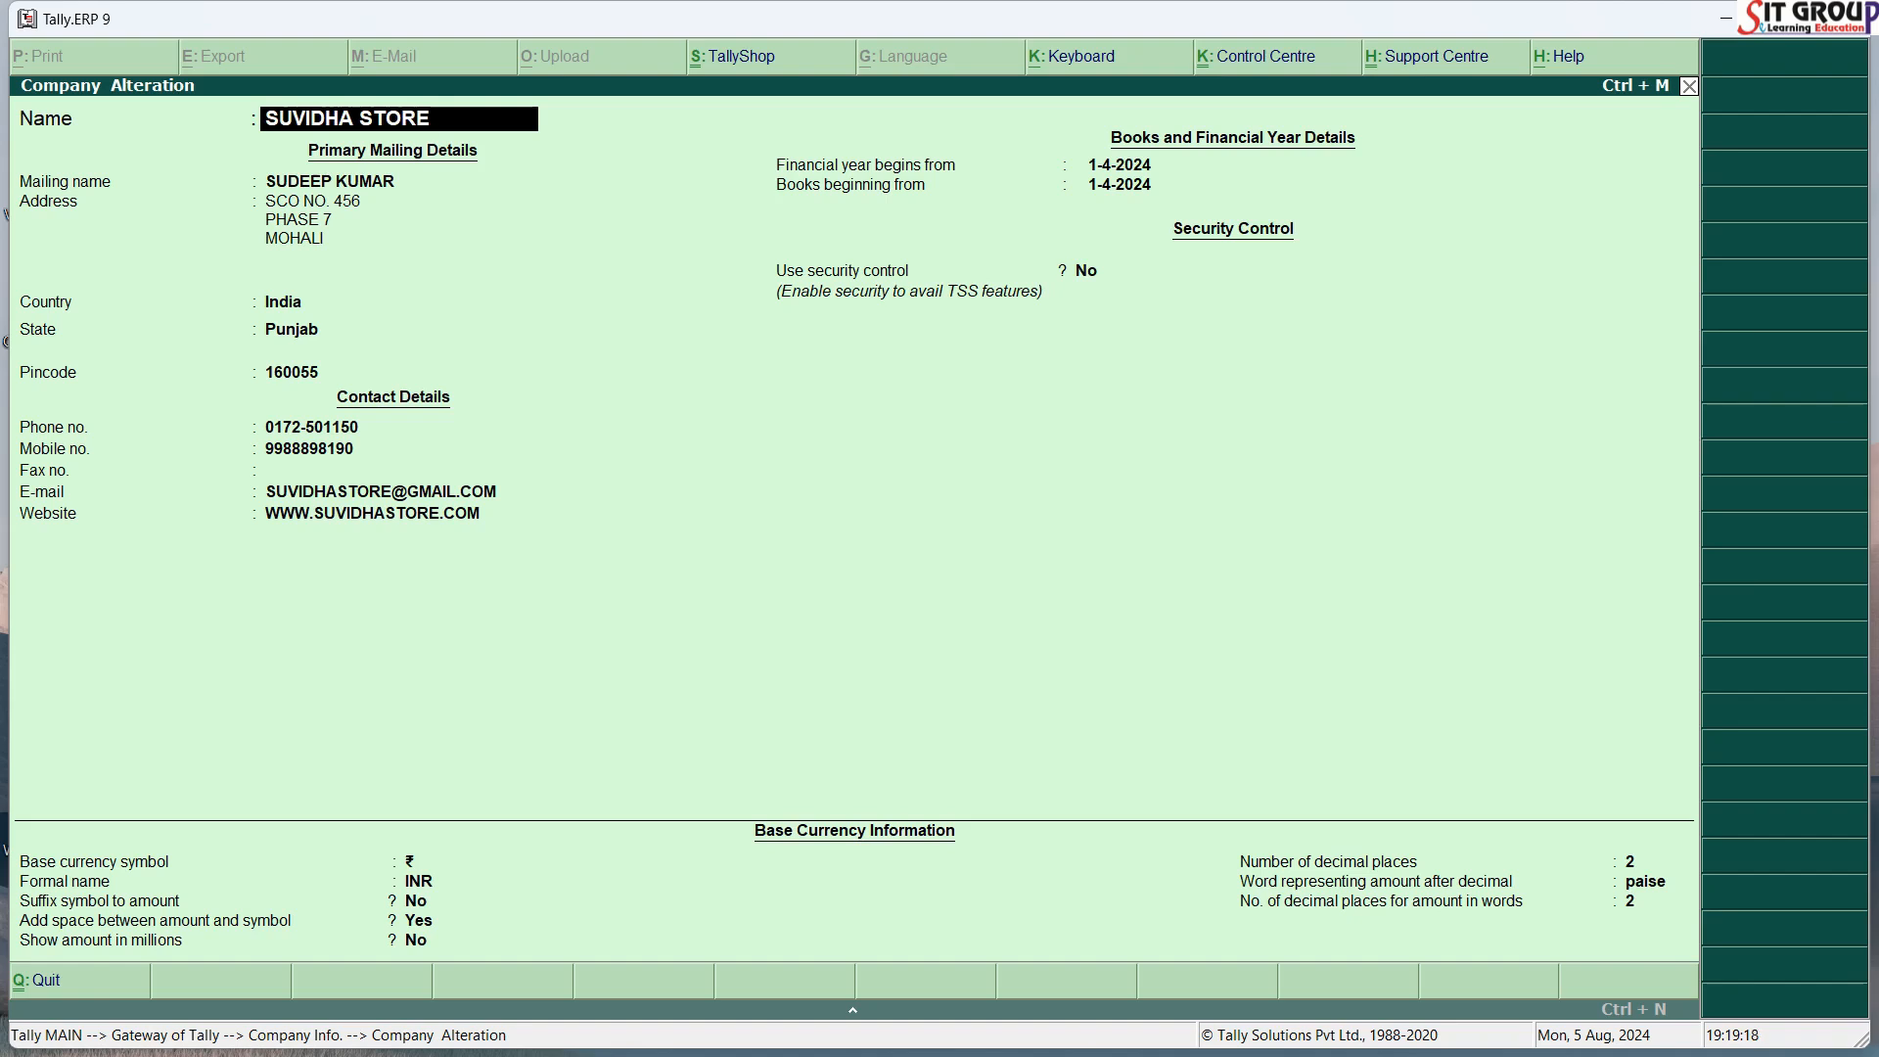
pyautogui.write('BAZAR')
pyautogui.press('Return')
pyautogui.press('Return')
pyautogui.press('Return')
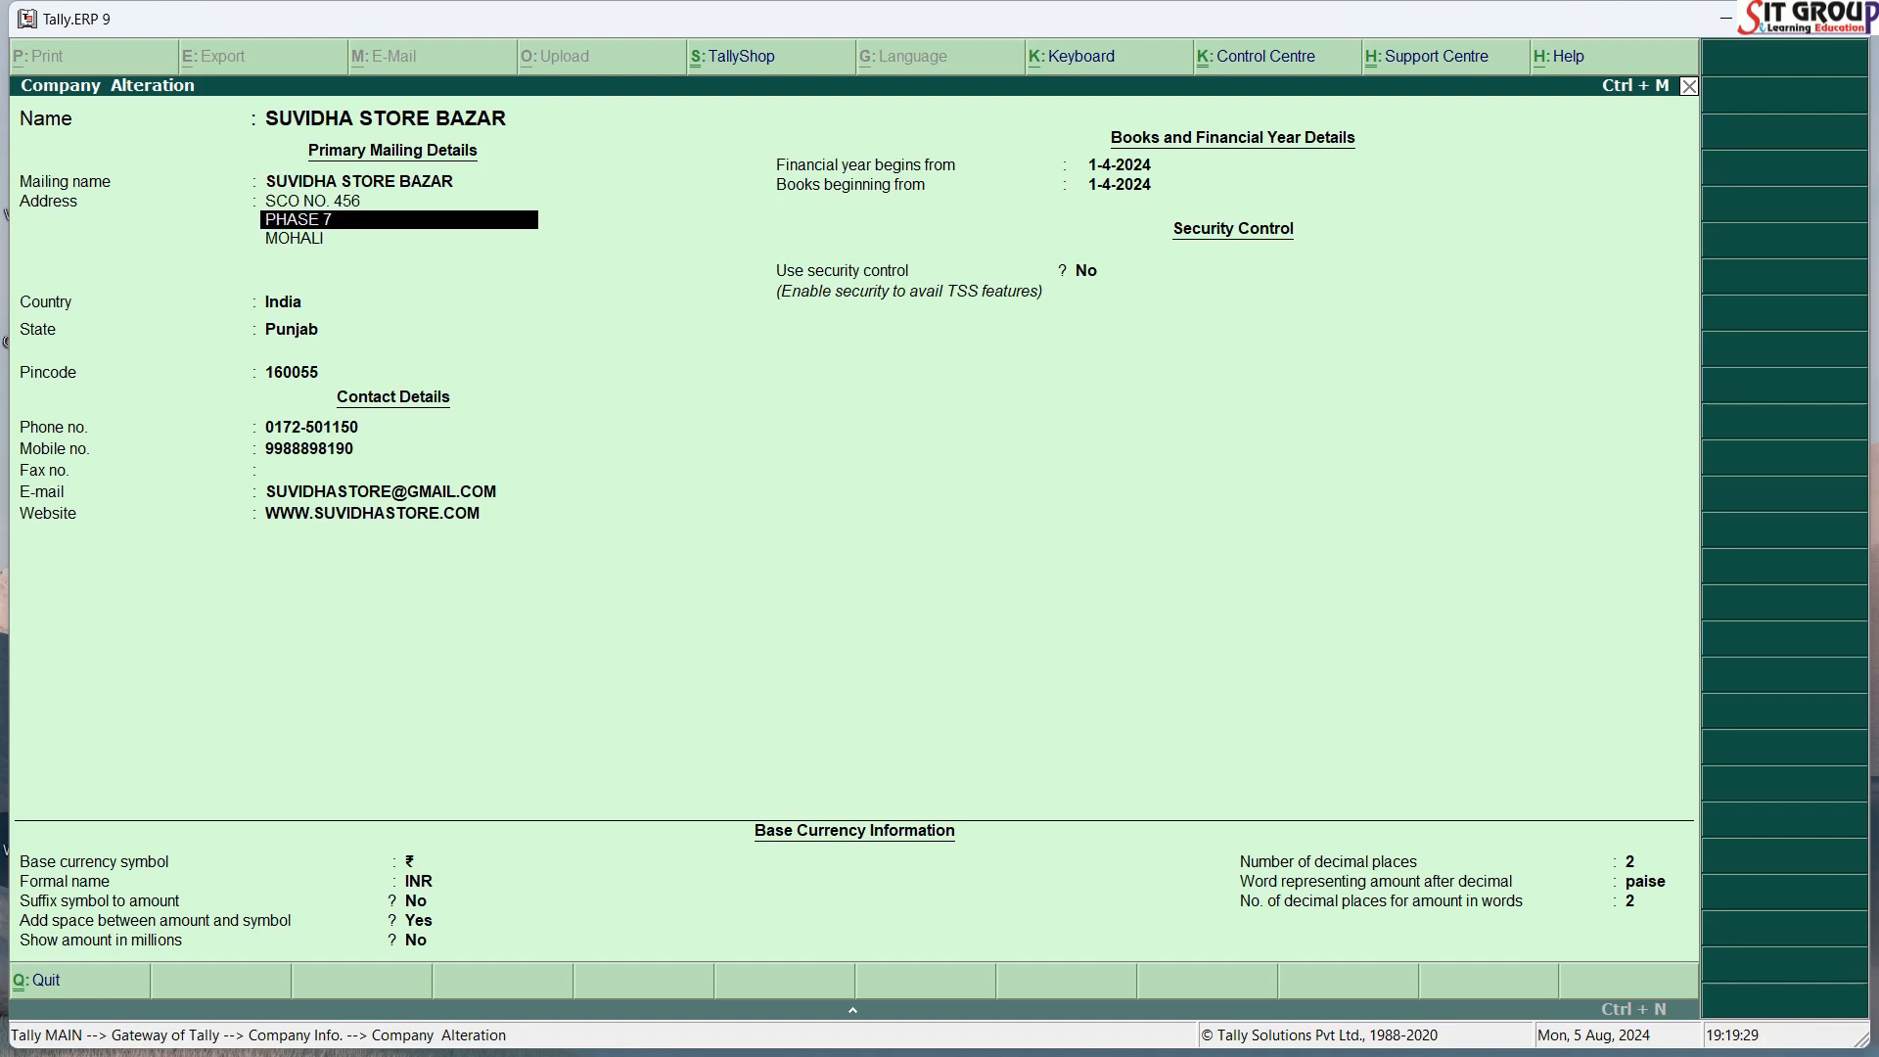
# Step: Update the second line of the company's address and enter a new postal code
pyautogui.write('PHASE 8')
pyautogui.press('Return')
pyautogui.press('Return')
pyautogui.press('Return')
pyautogui.press('Return')
pyautogui.press('Return')
pyautogui.write('160050')
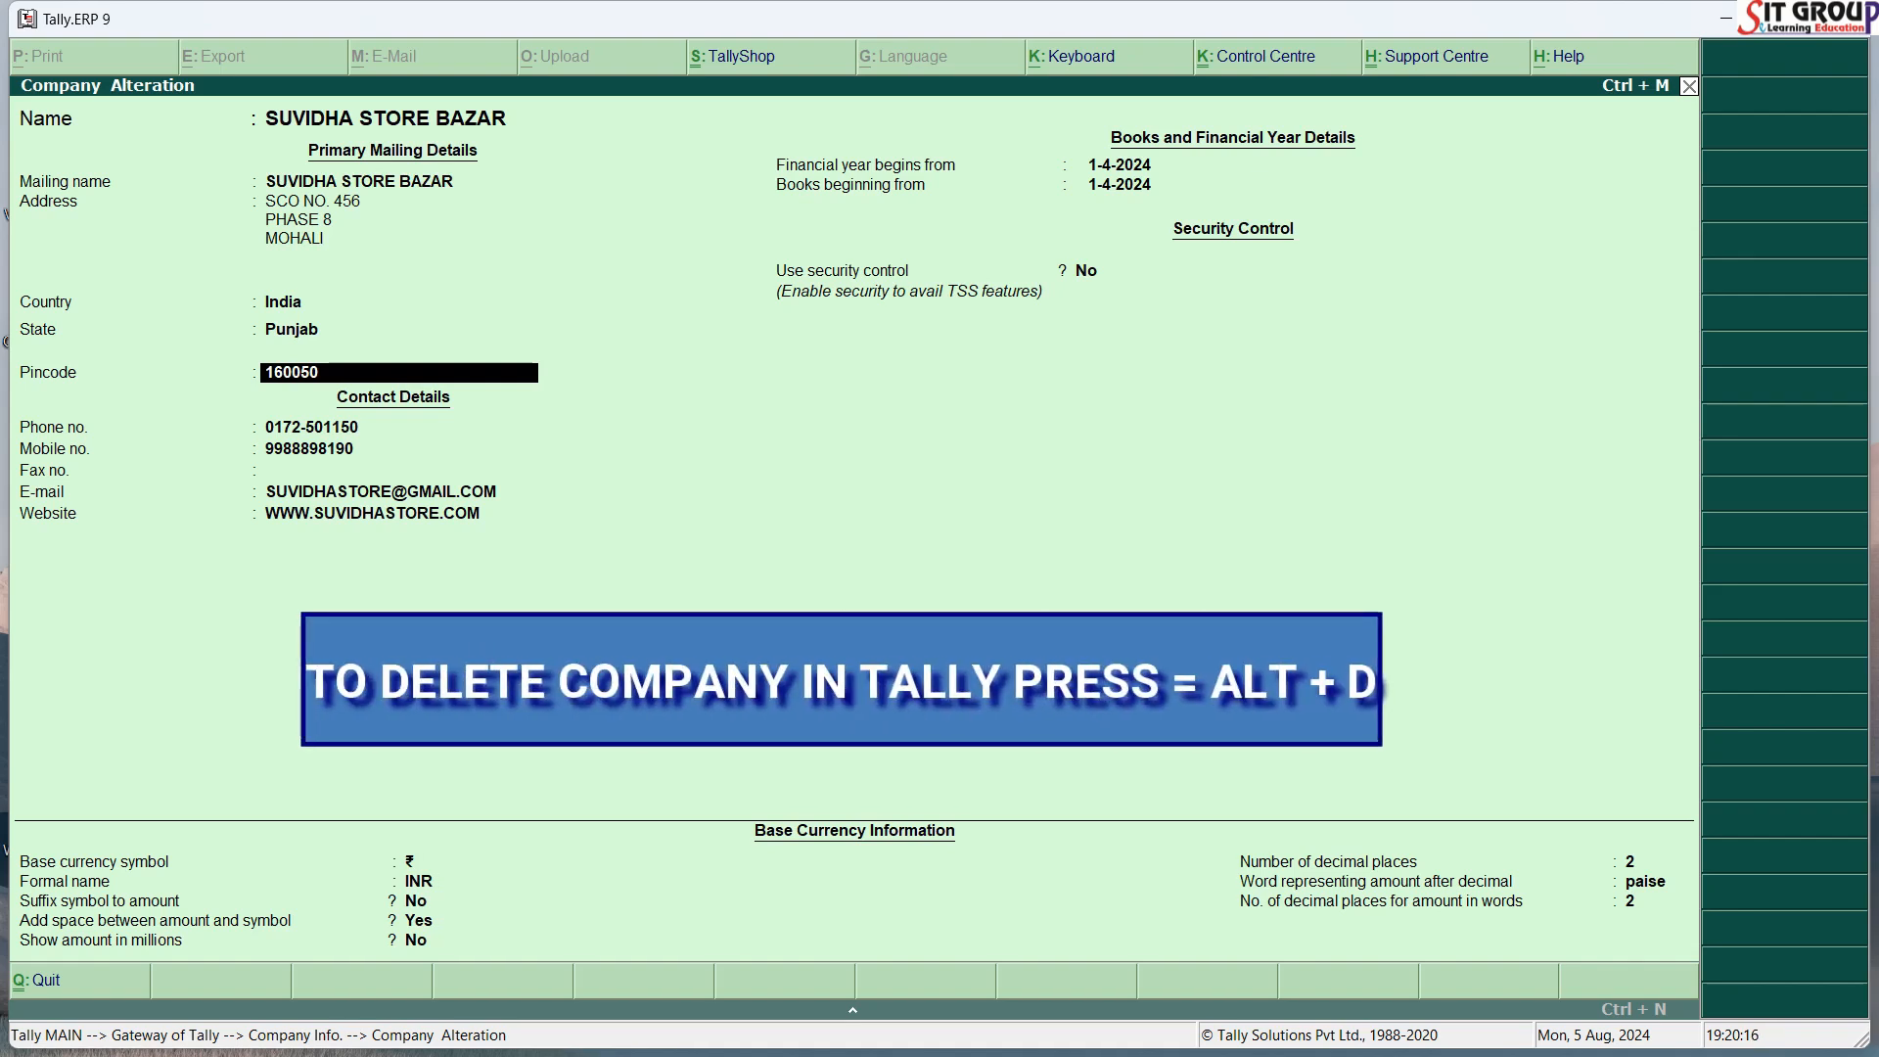
# Step: Try to delete the company SUVIDHA STORE BAZAR from its alteration form
pyautogui.hotkey('alt', 'd')
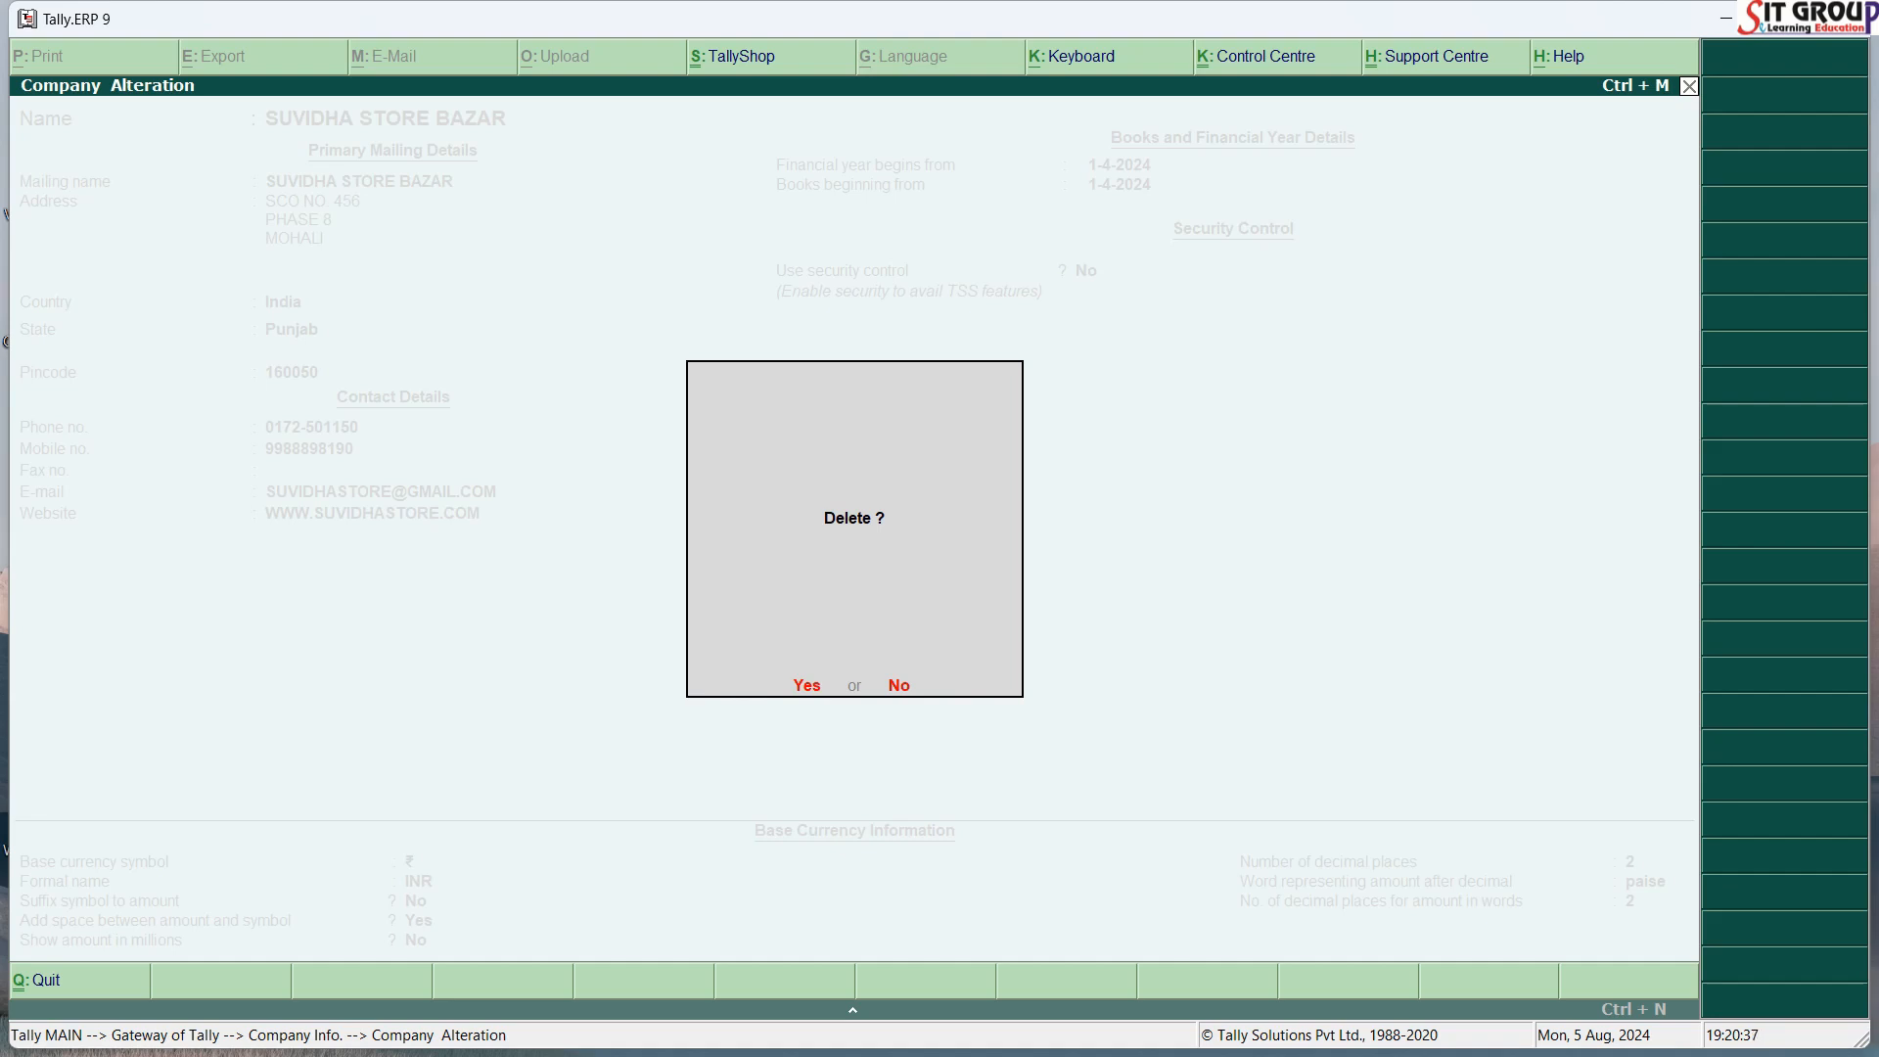
pyautogui.press('y')
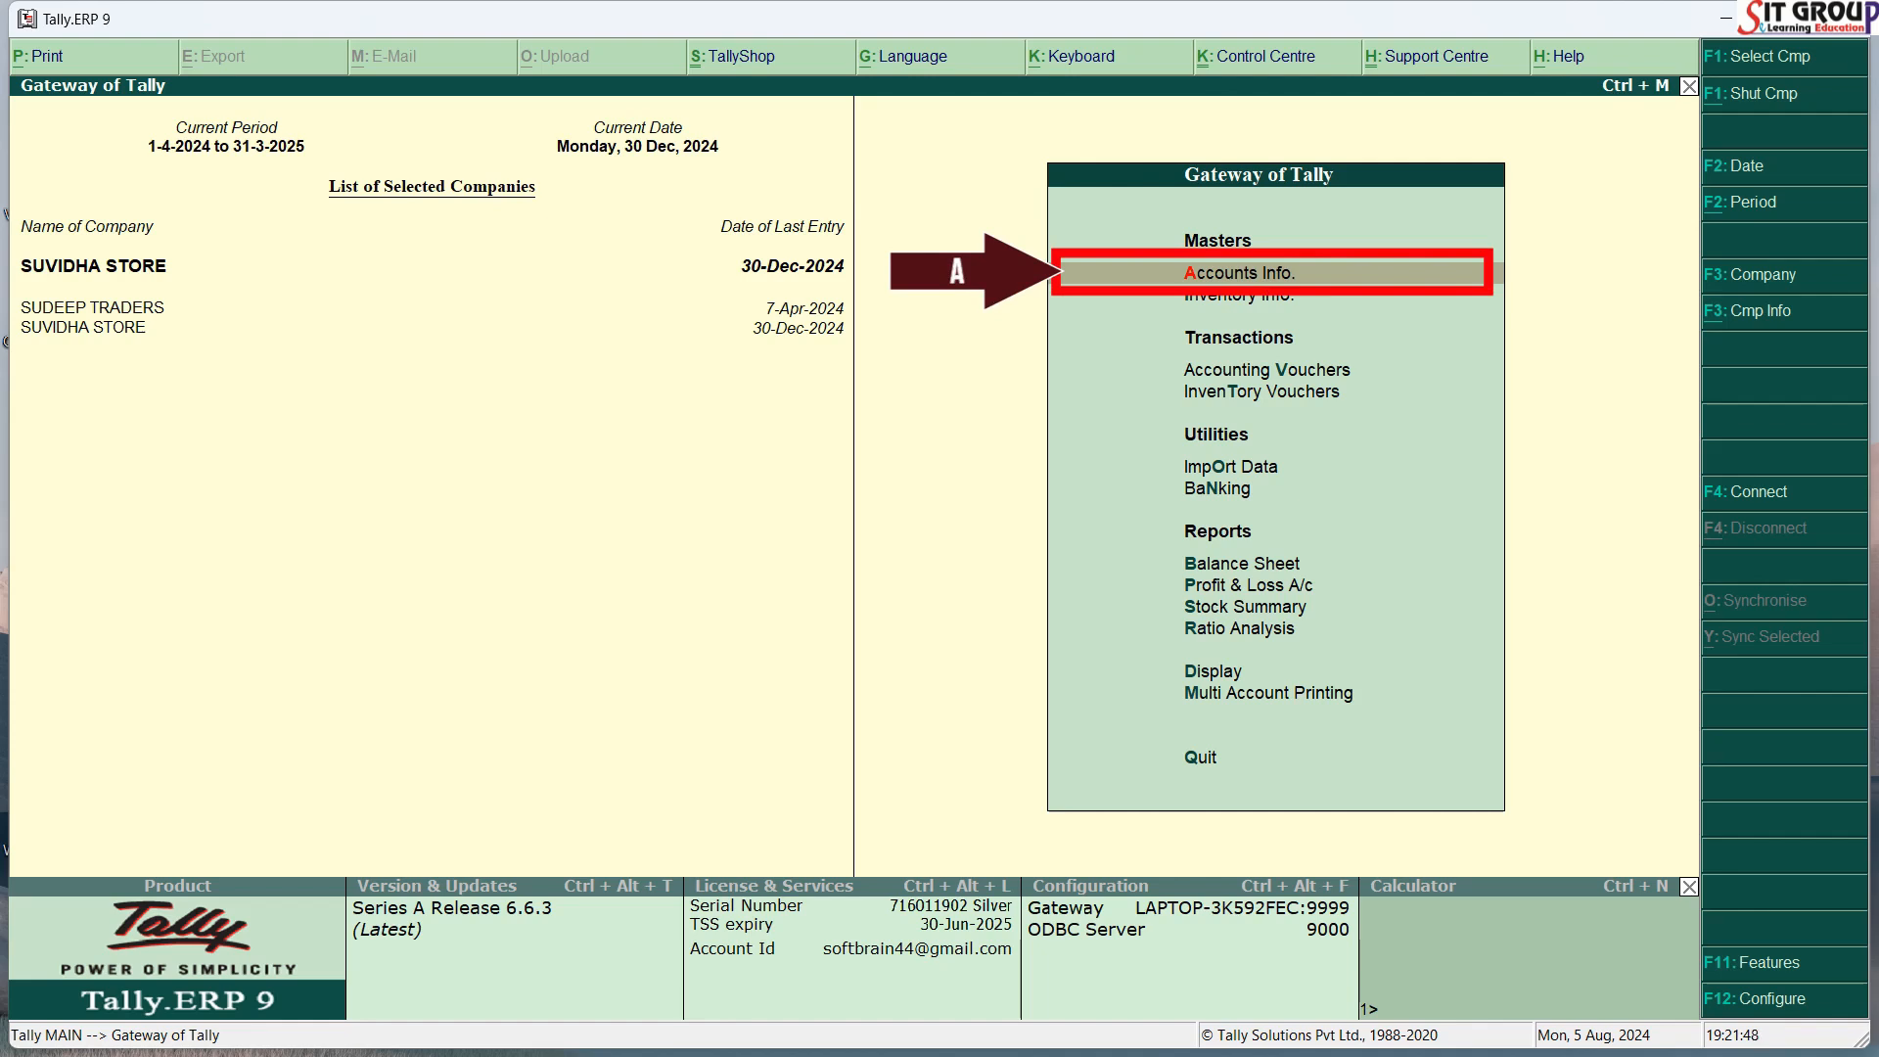
# Step: Open the list of ledgers for single-ledger alteration from the accounts masters
pyautogui.press('Return')
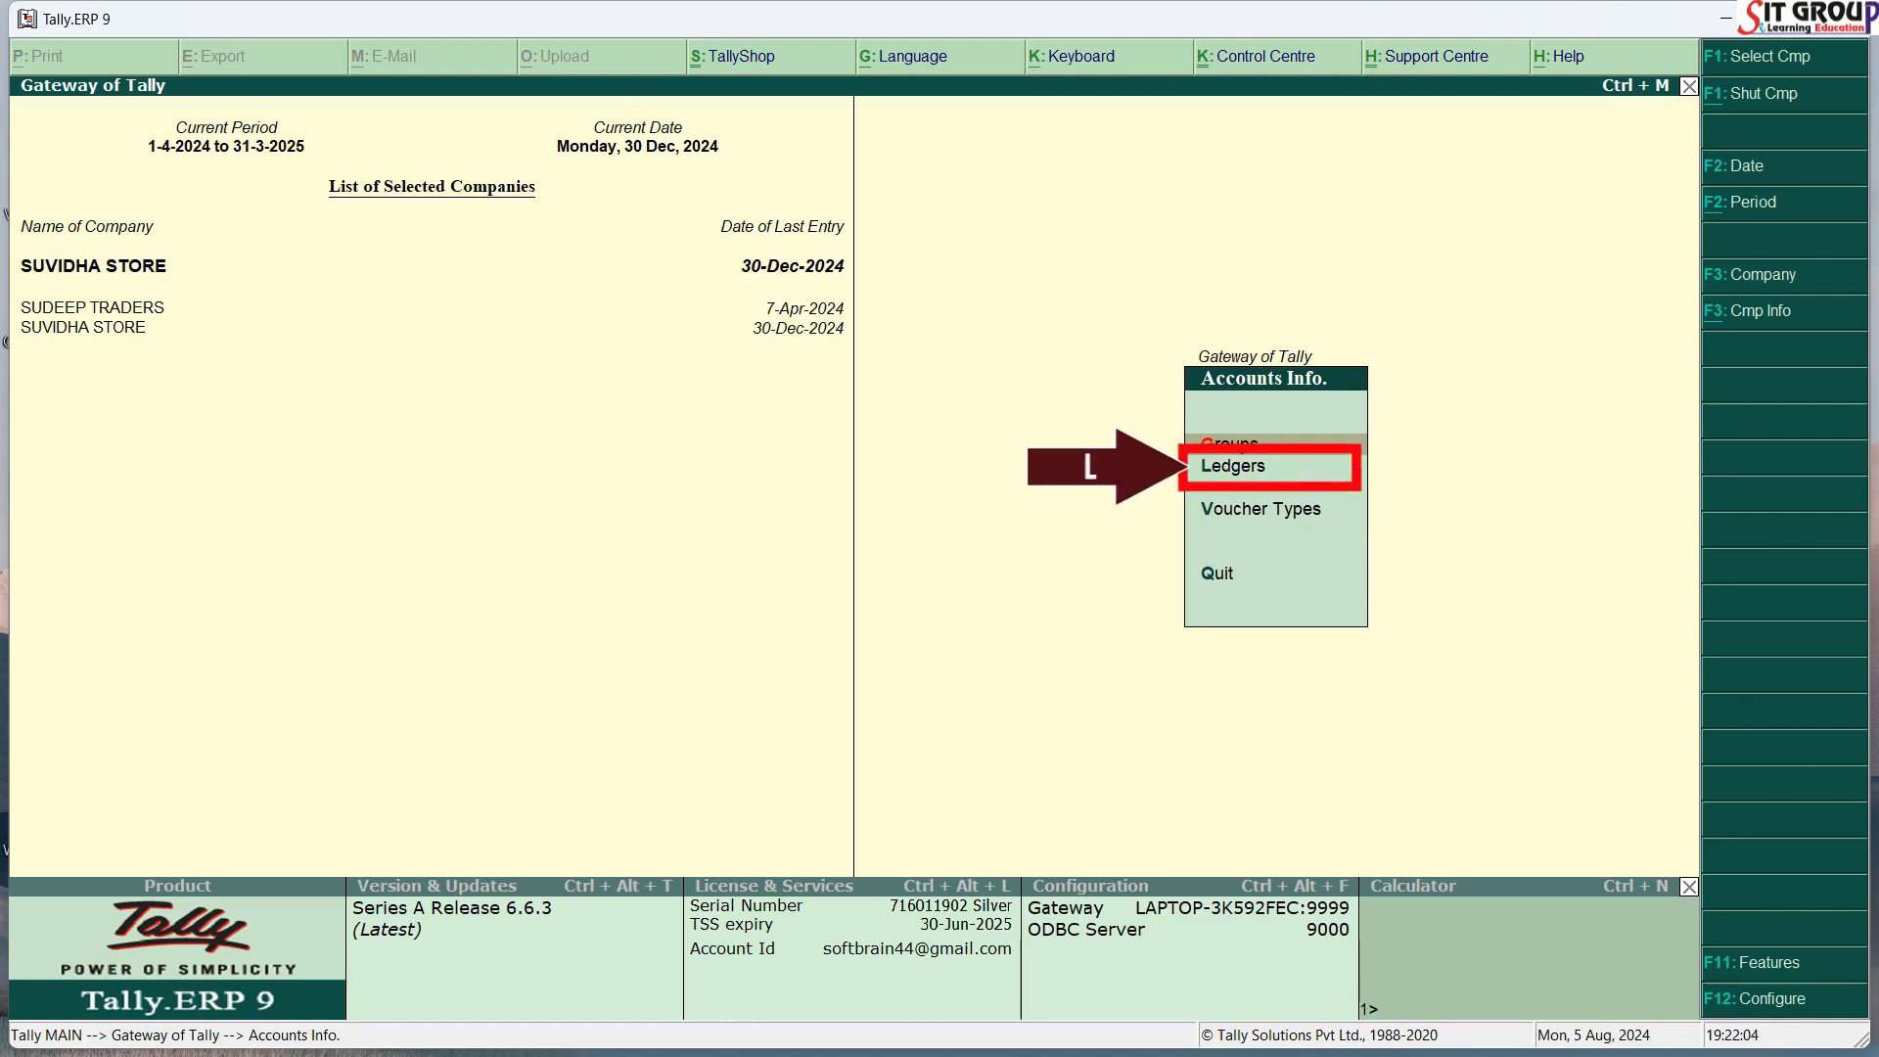
pyautogui.press('Down')
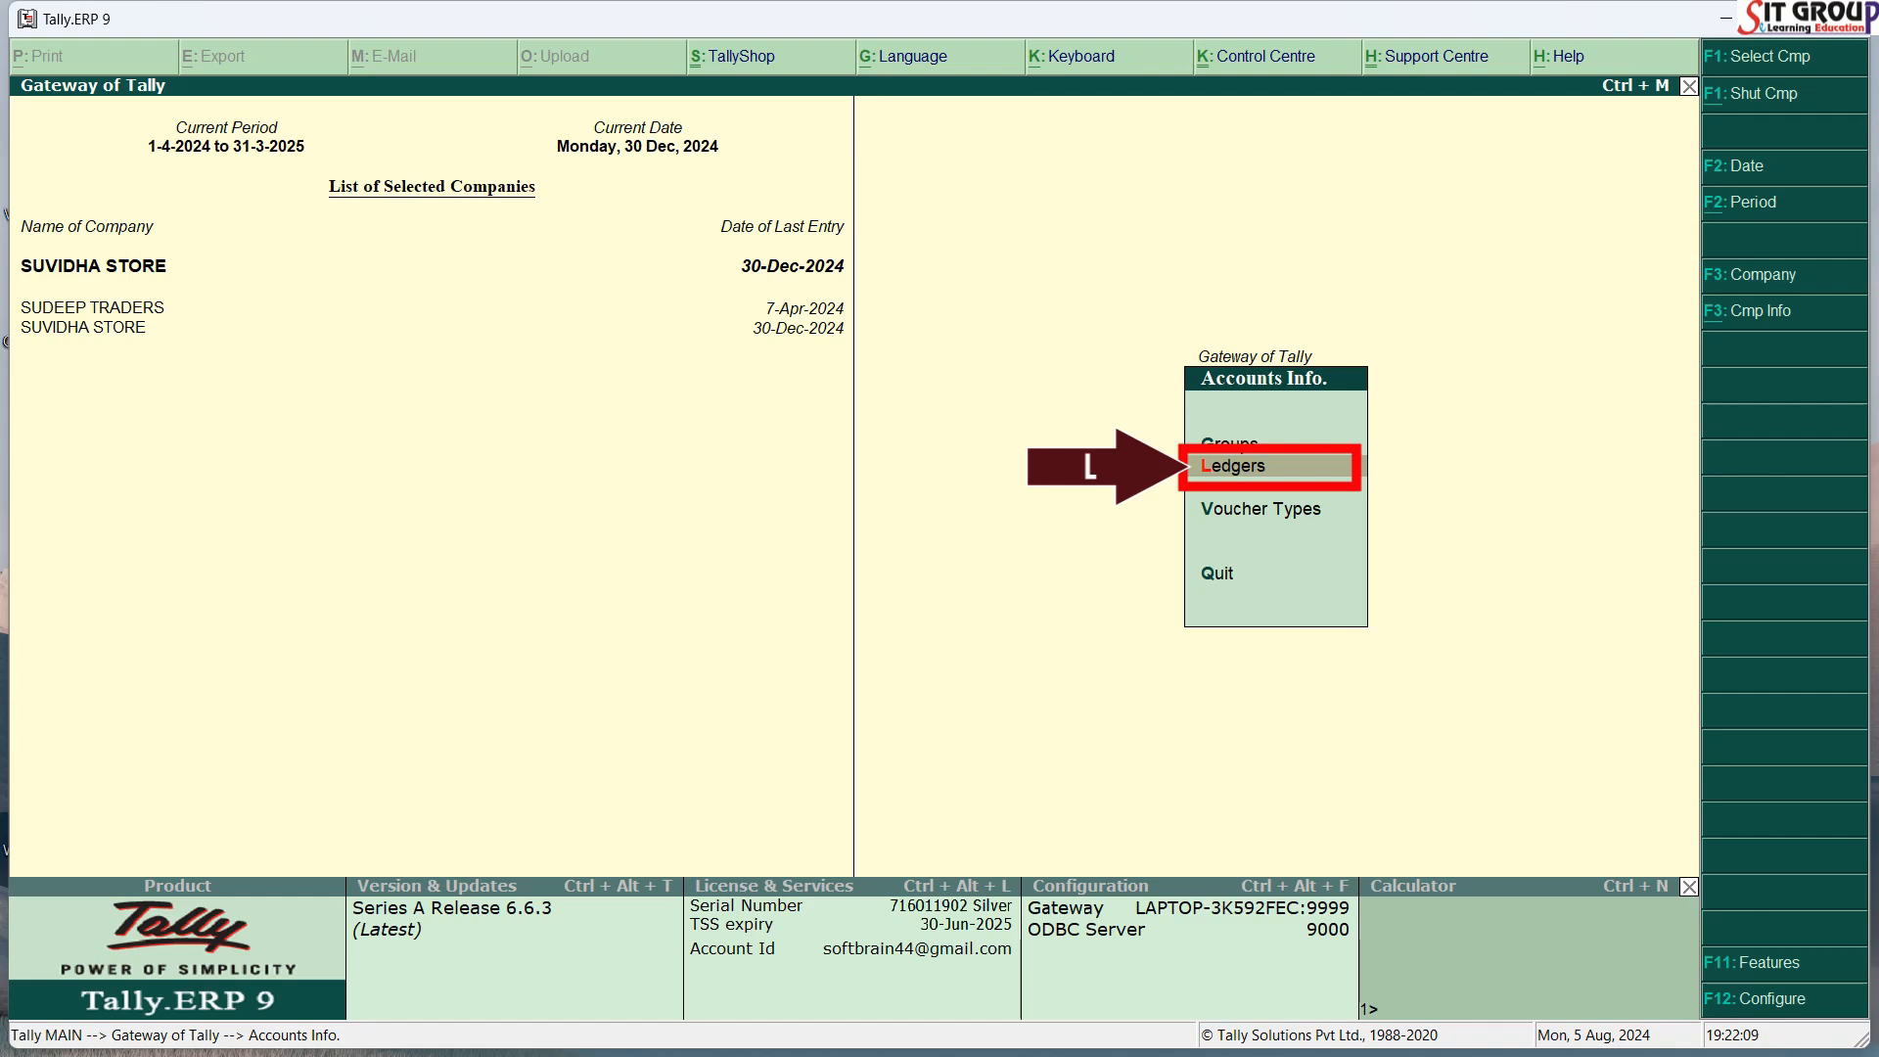
pyautogui.press('l')
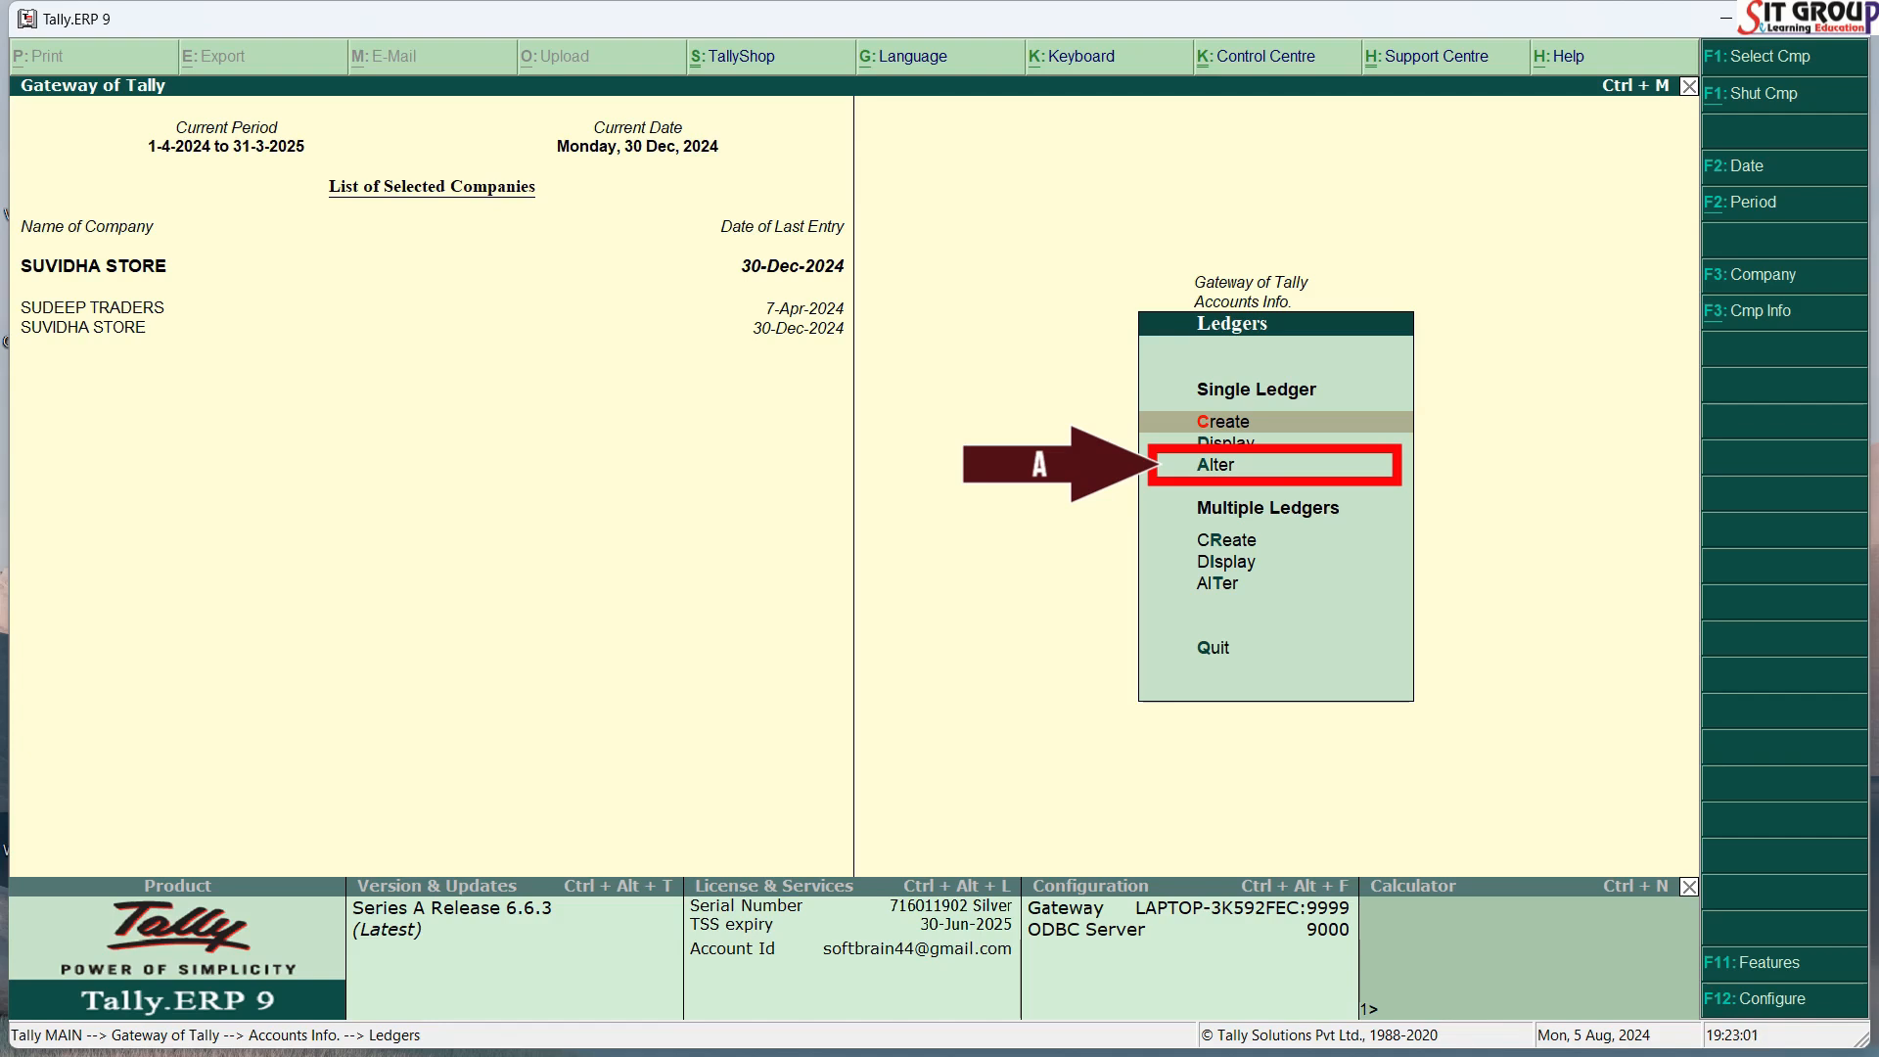
pyautogui.press('Down')
pyautogui.press('Down')
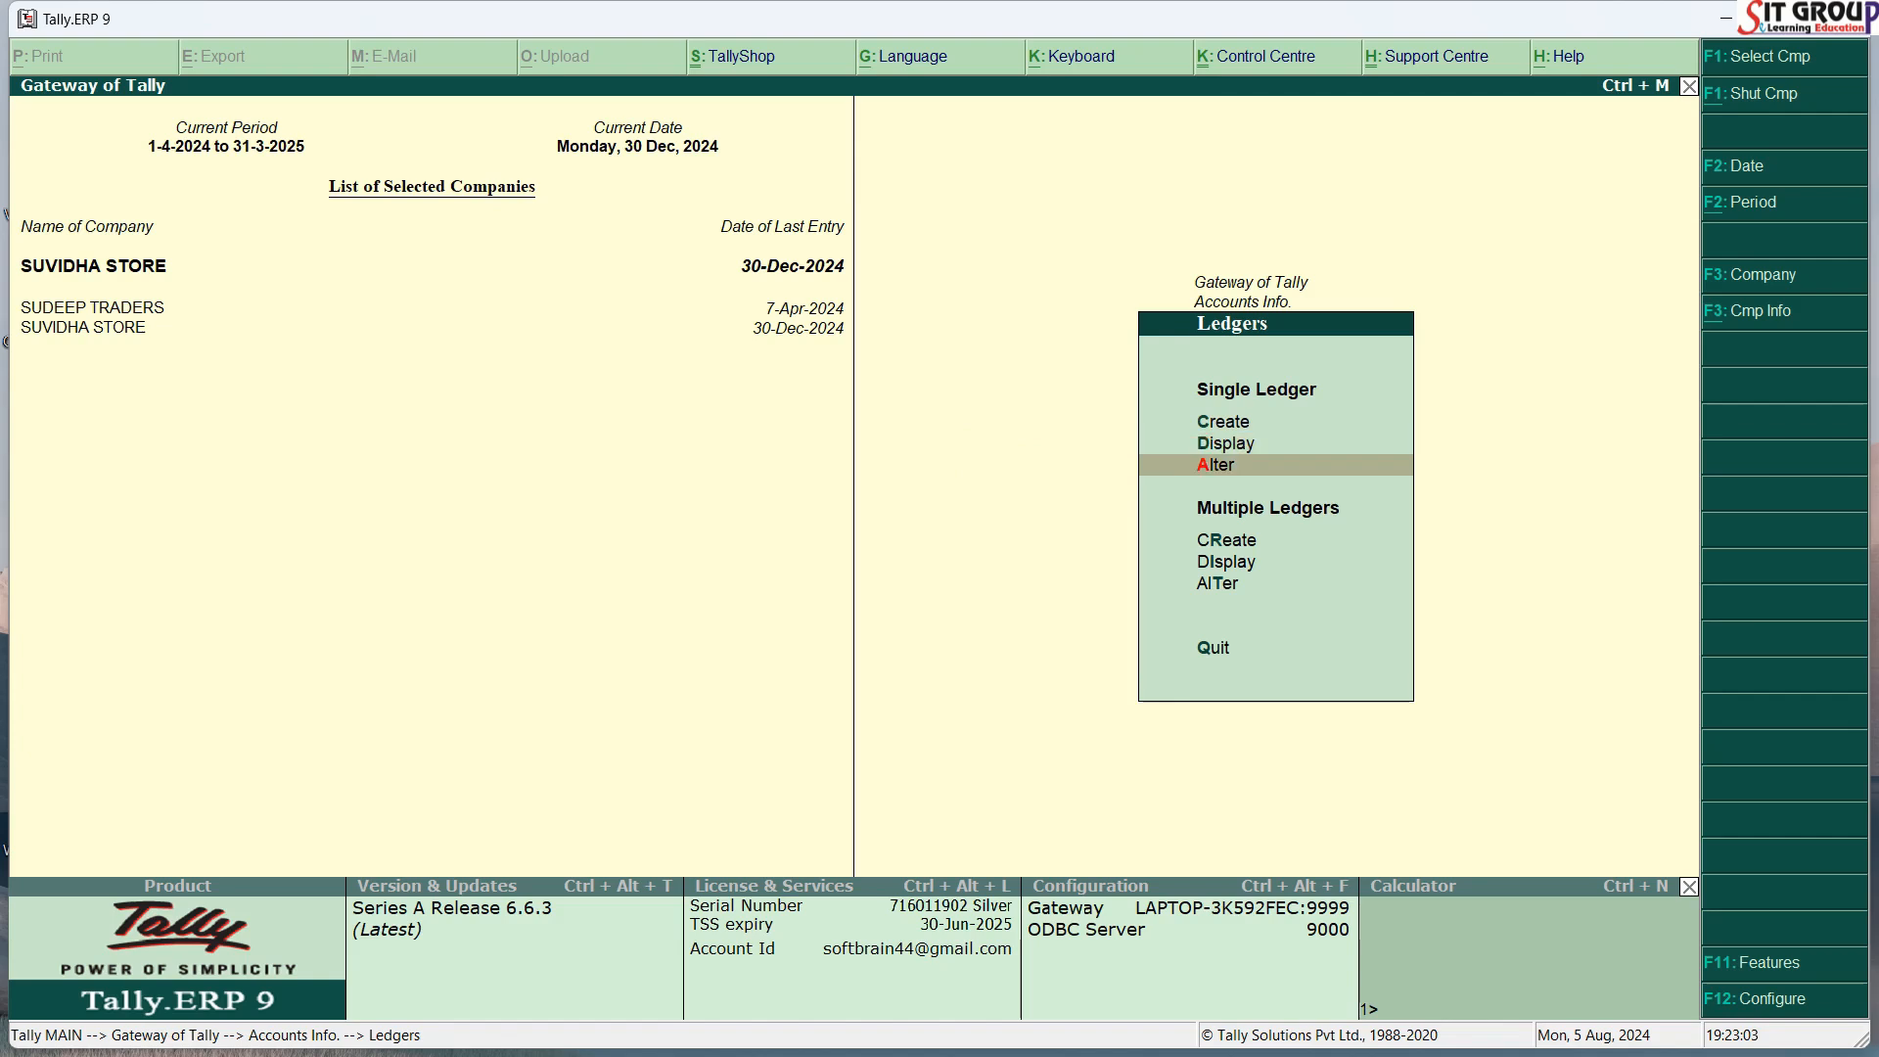
pyautogui.press('Return')
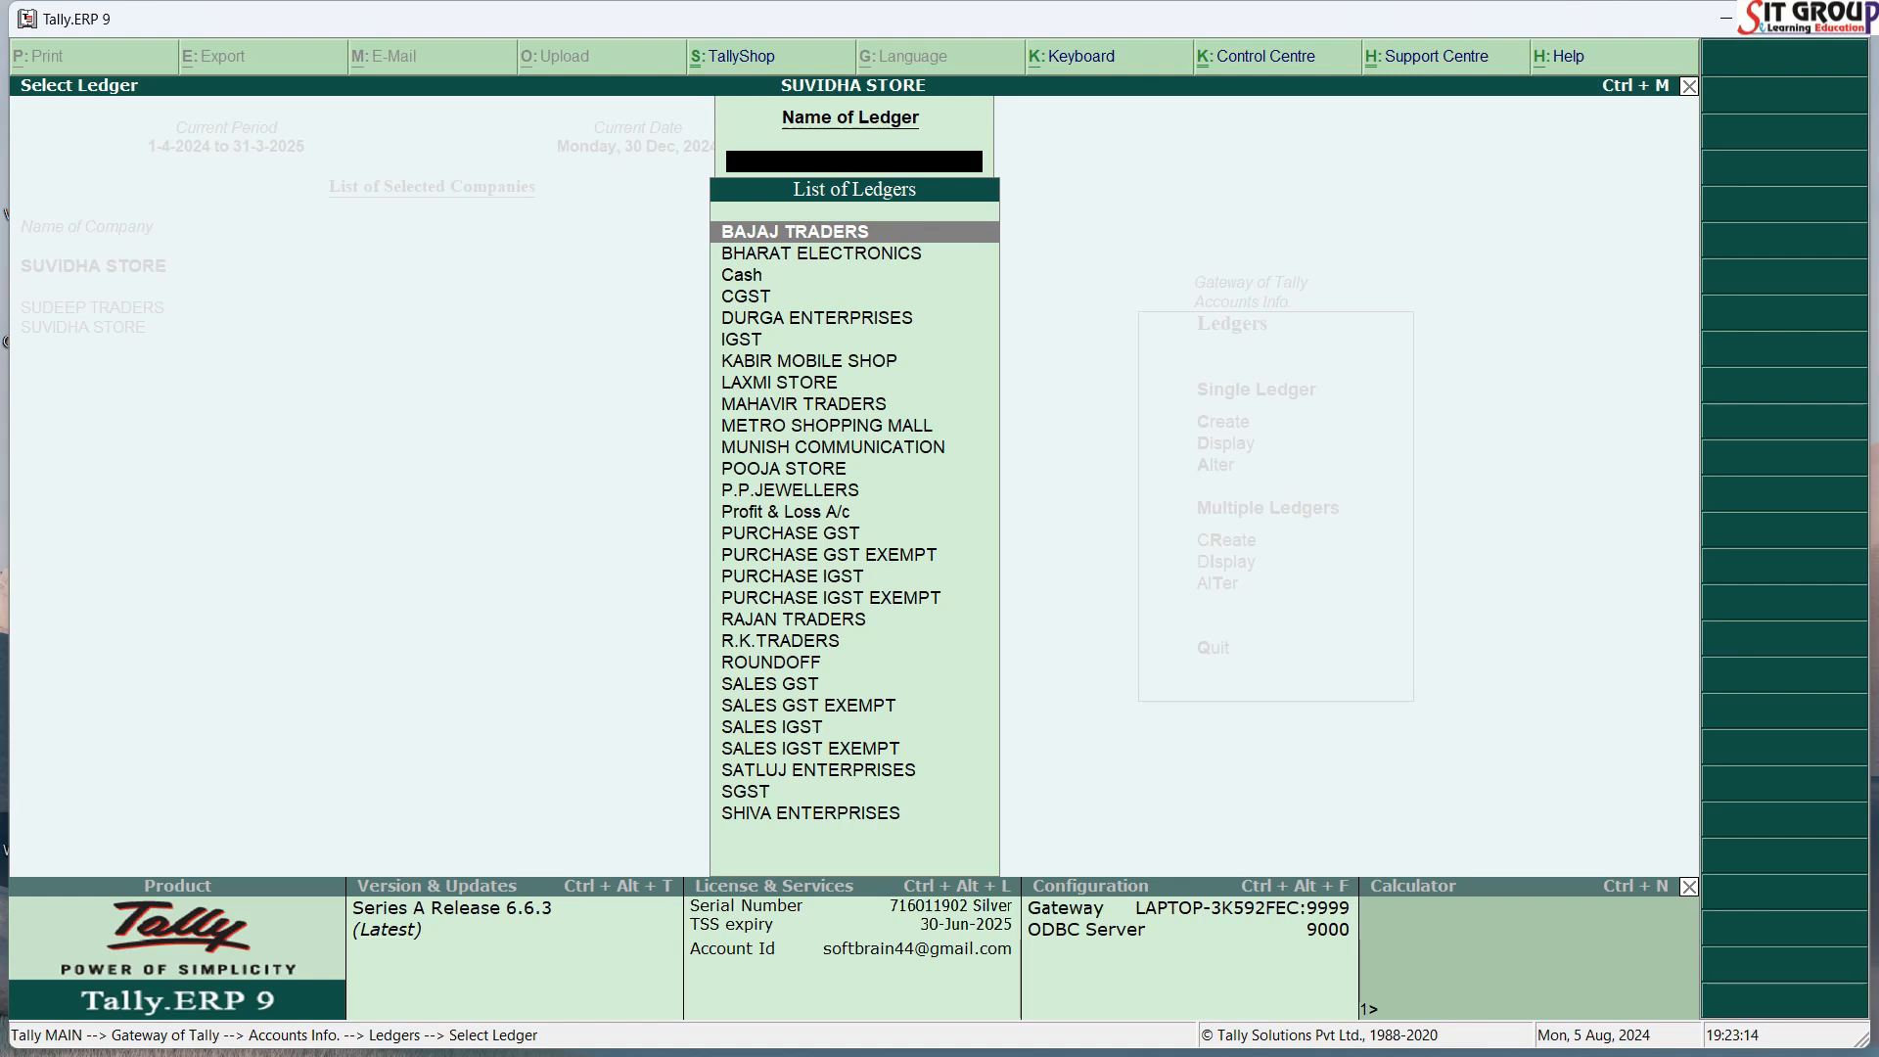
# Step: Browse the list of ledgers and open BAJAJ TRADERS for alteration
pyautogui.press('Down')
pyautogui.press('Down')
pyautogui.press('Down')
pyautogui.press('Down')
pyautogui.press('Down')
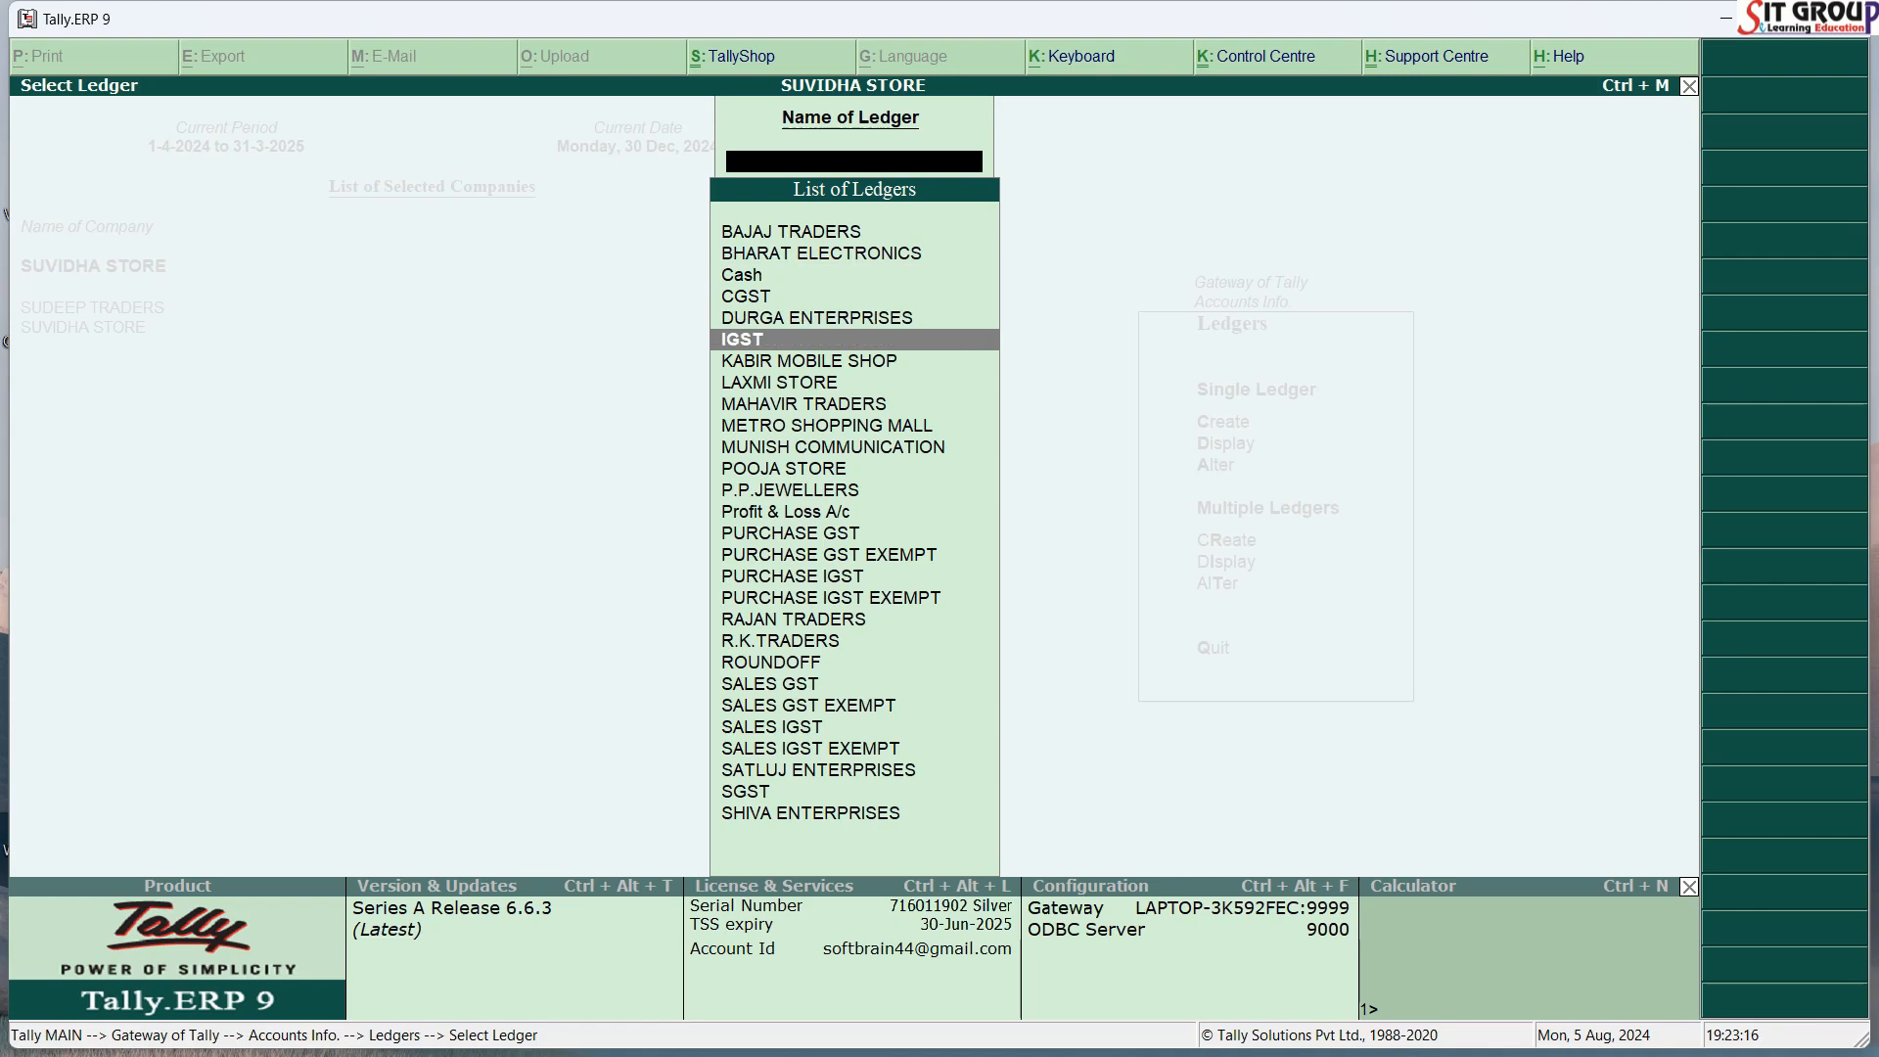
pyautogui.press('Up')
pyautogui.press('Up')
pyautogui.press('Up')
pyautogui.press('Up')
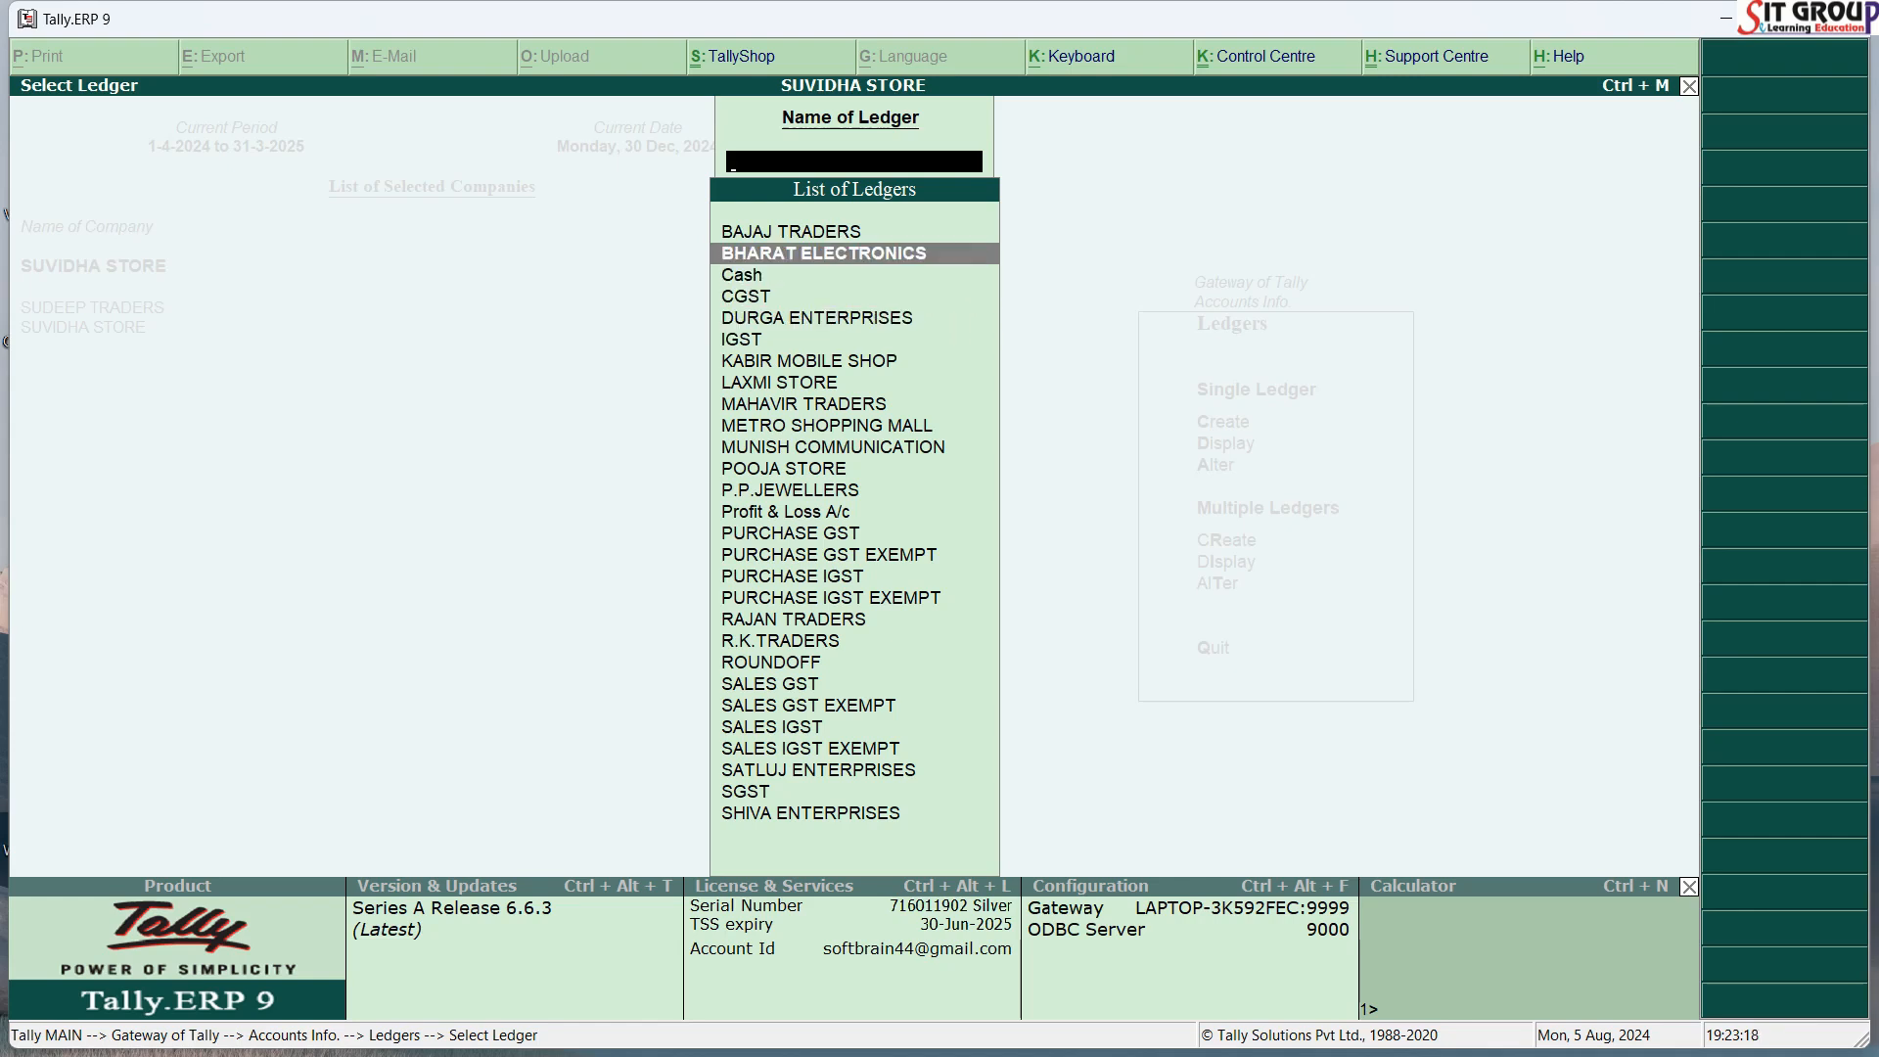
pyautogui.press('Up')
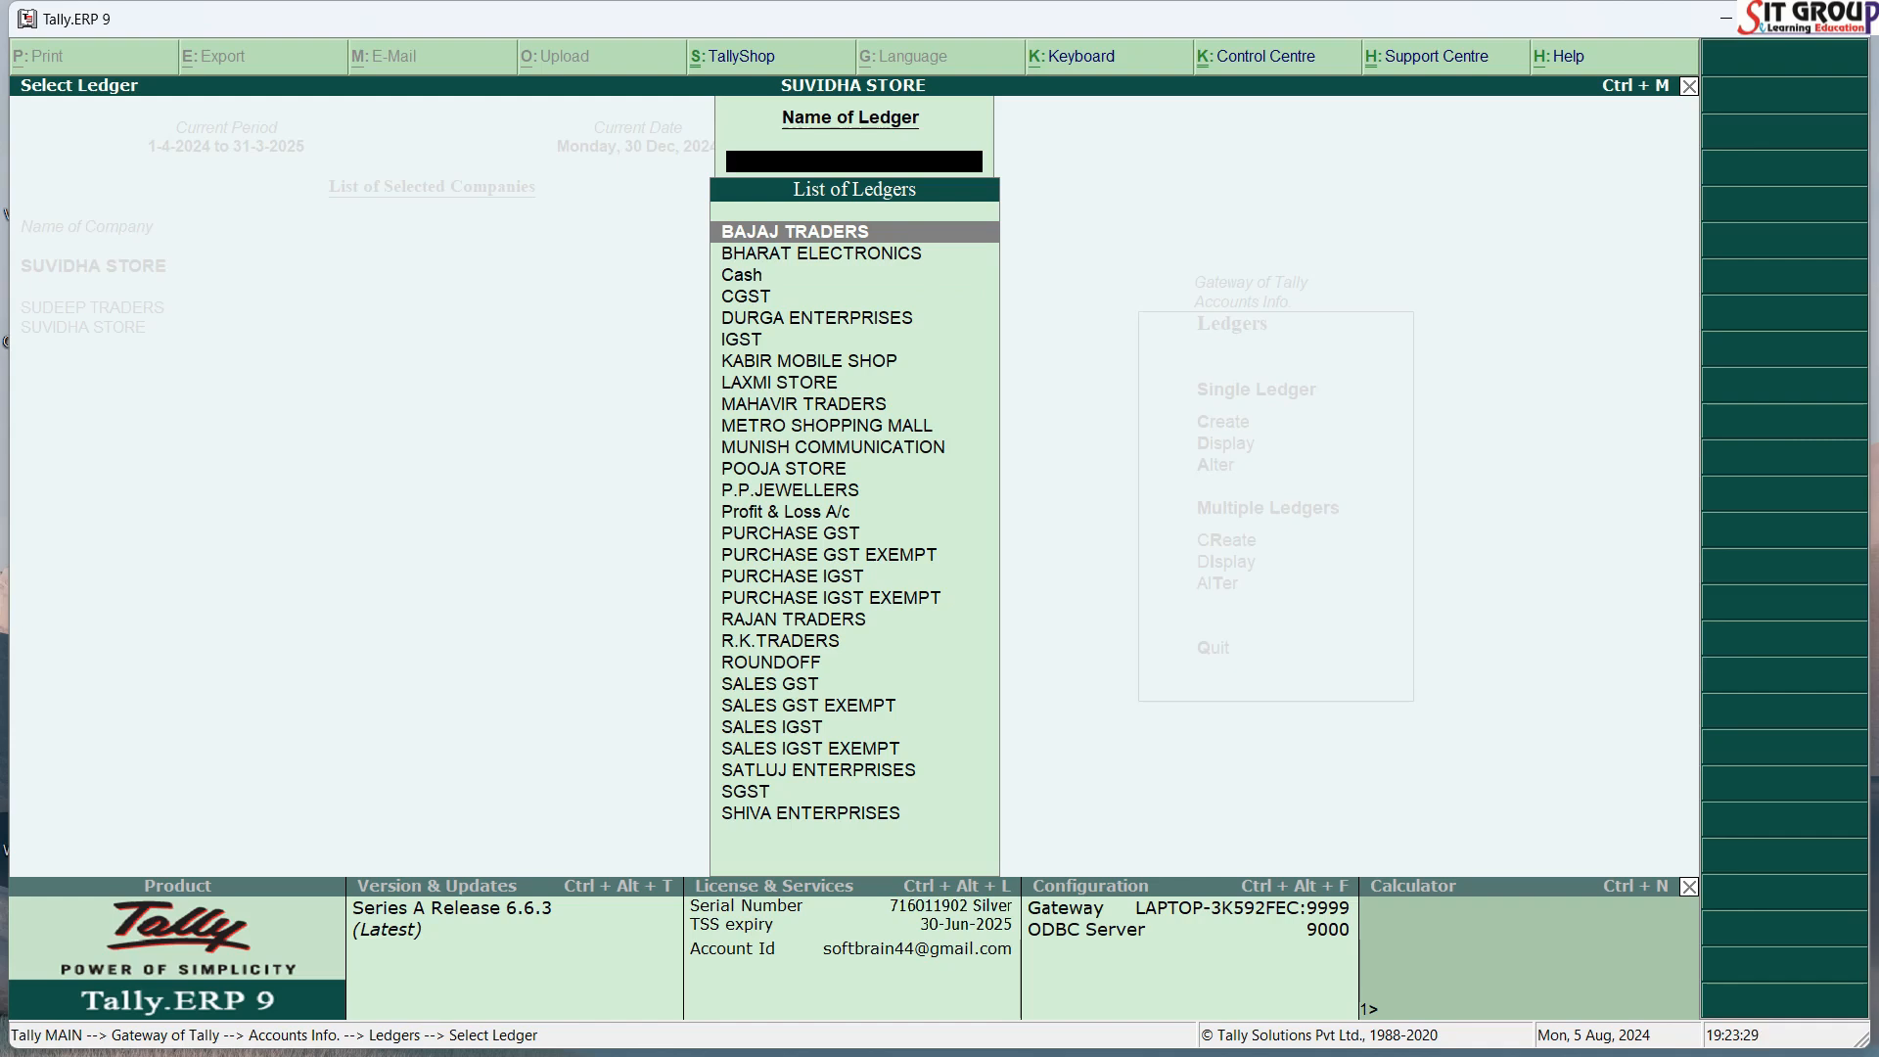
pyautogui.press('Return')
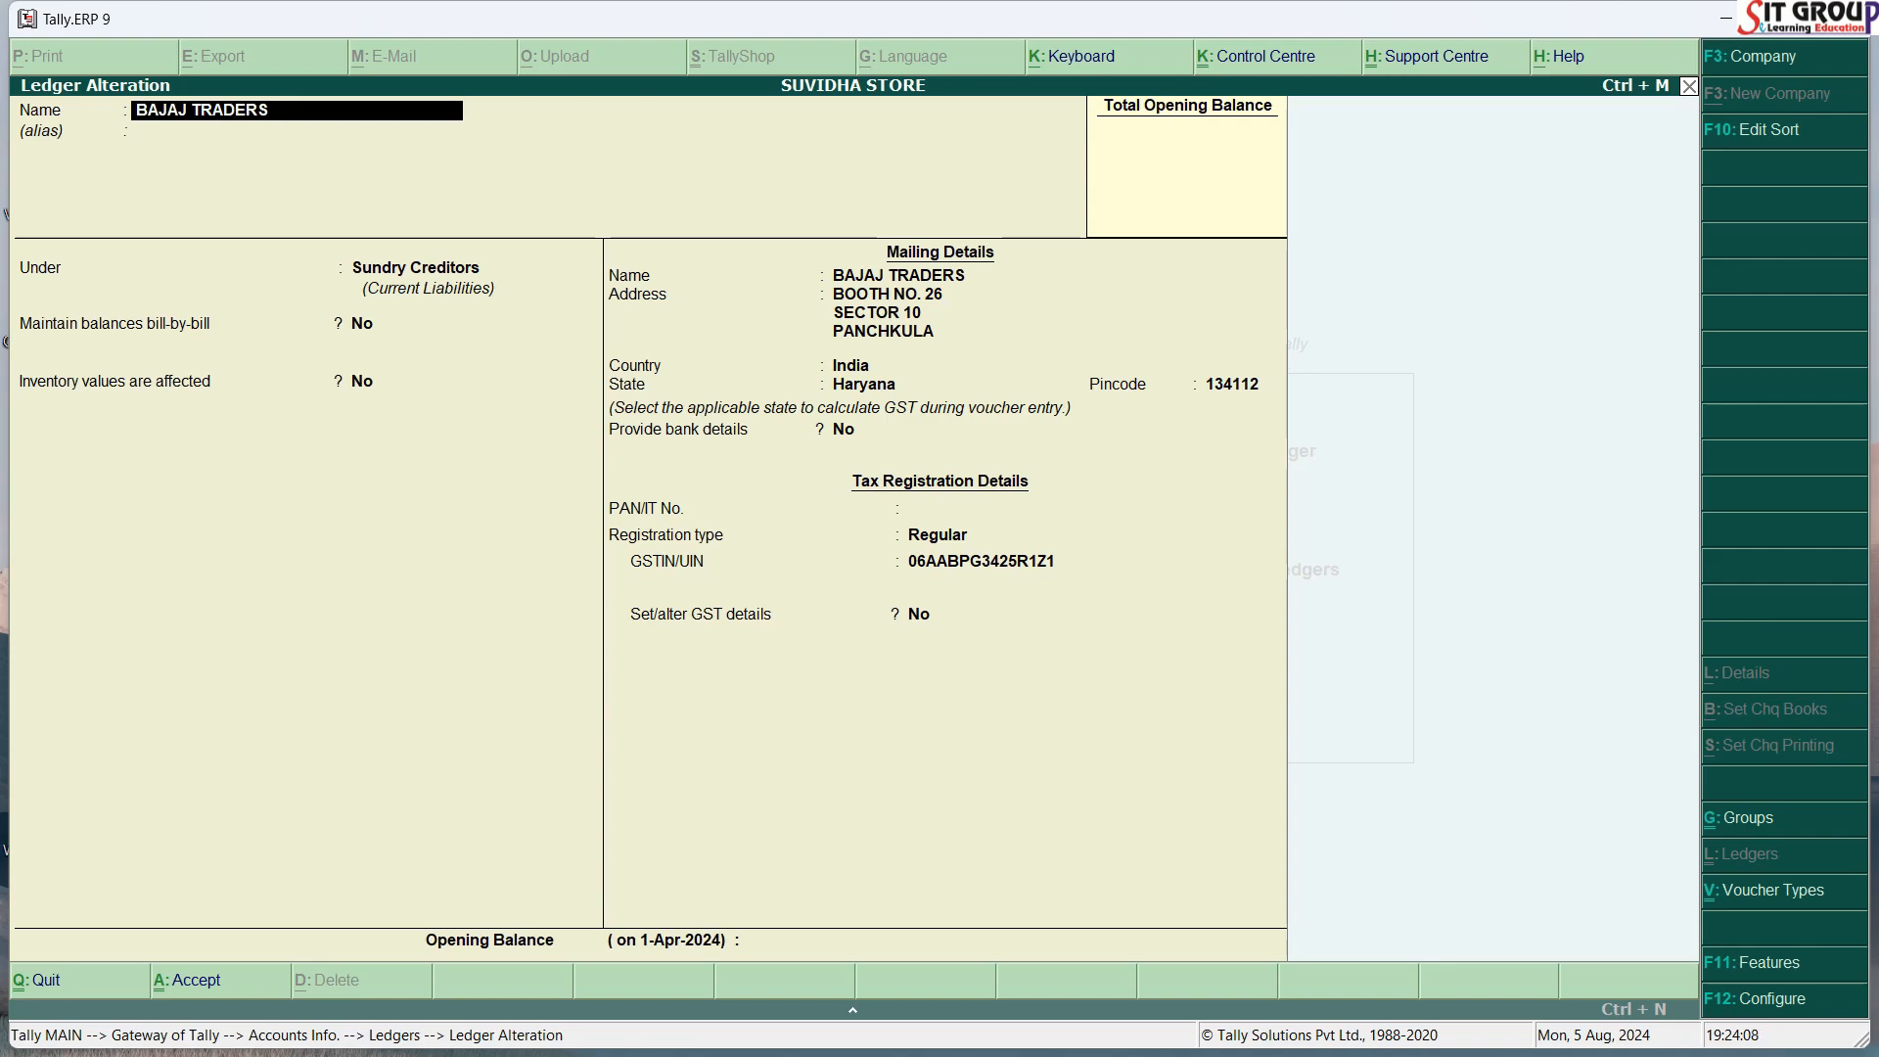
# Step: Rename the ledger to BAJAJ TRADERS PVT. LTD. and place it under the Sundry Debtors group
pyautogui.write('PVT. LTD.')
pyautogui.press('Return')
pyautogui.press('Return')
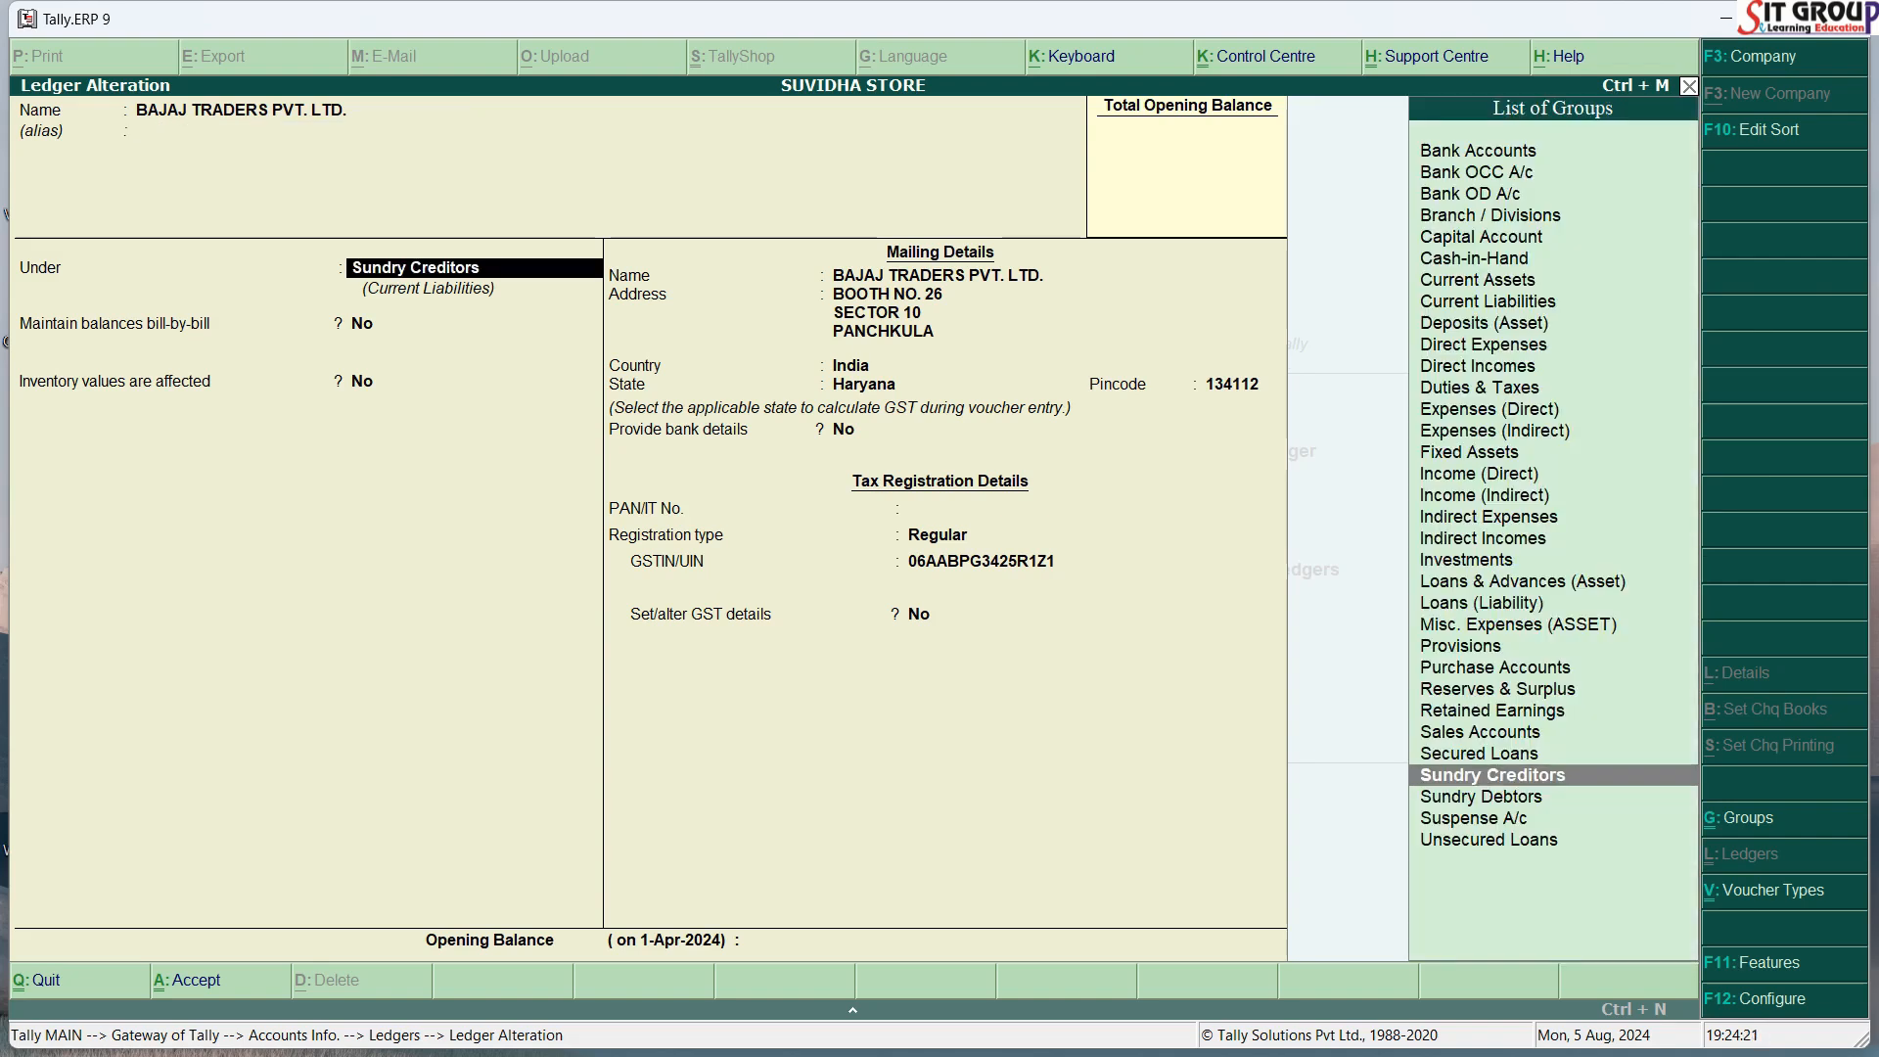
pyautogui.press('Down')
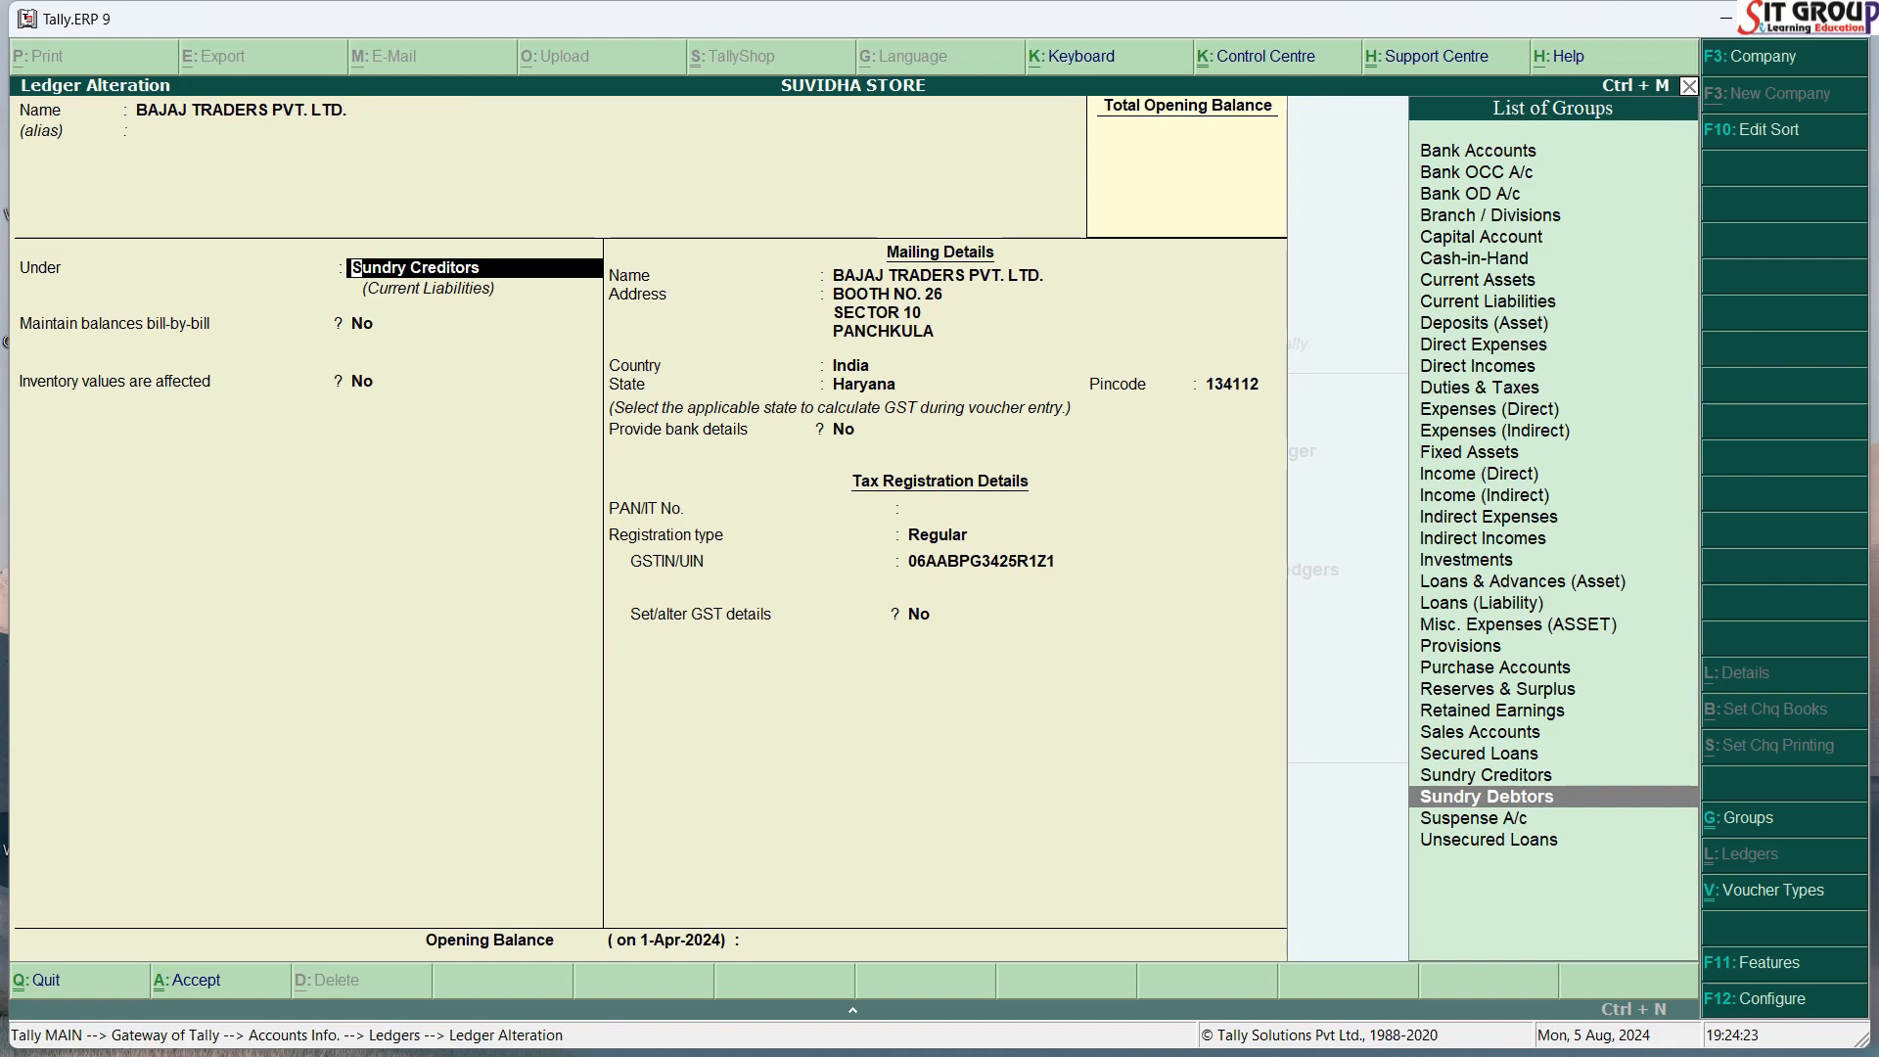
pyautogui.press('Return')
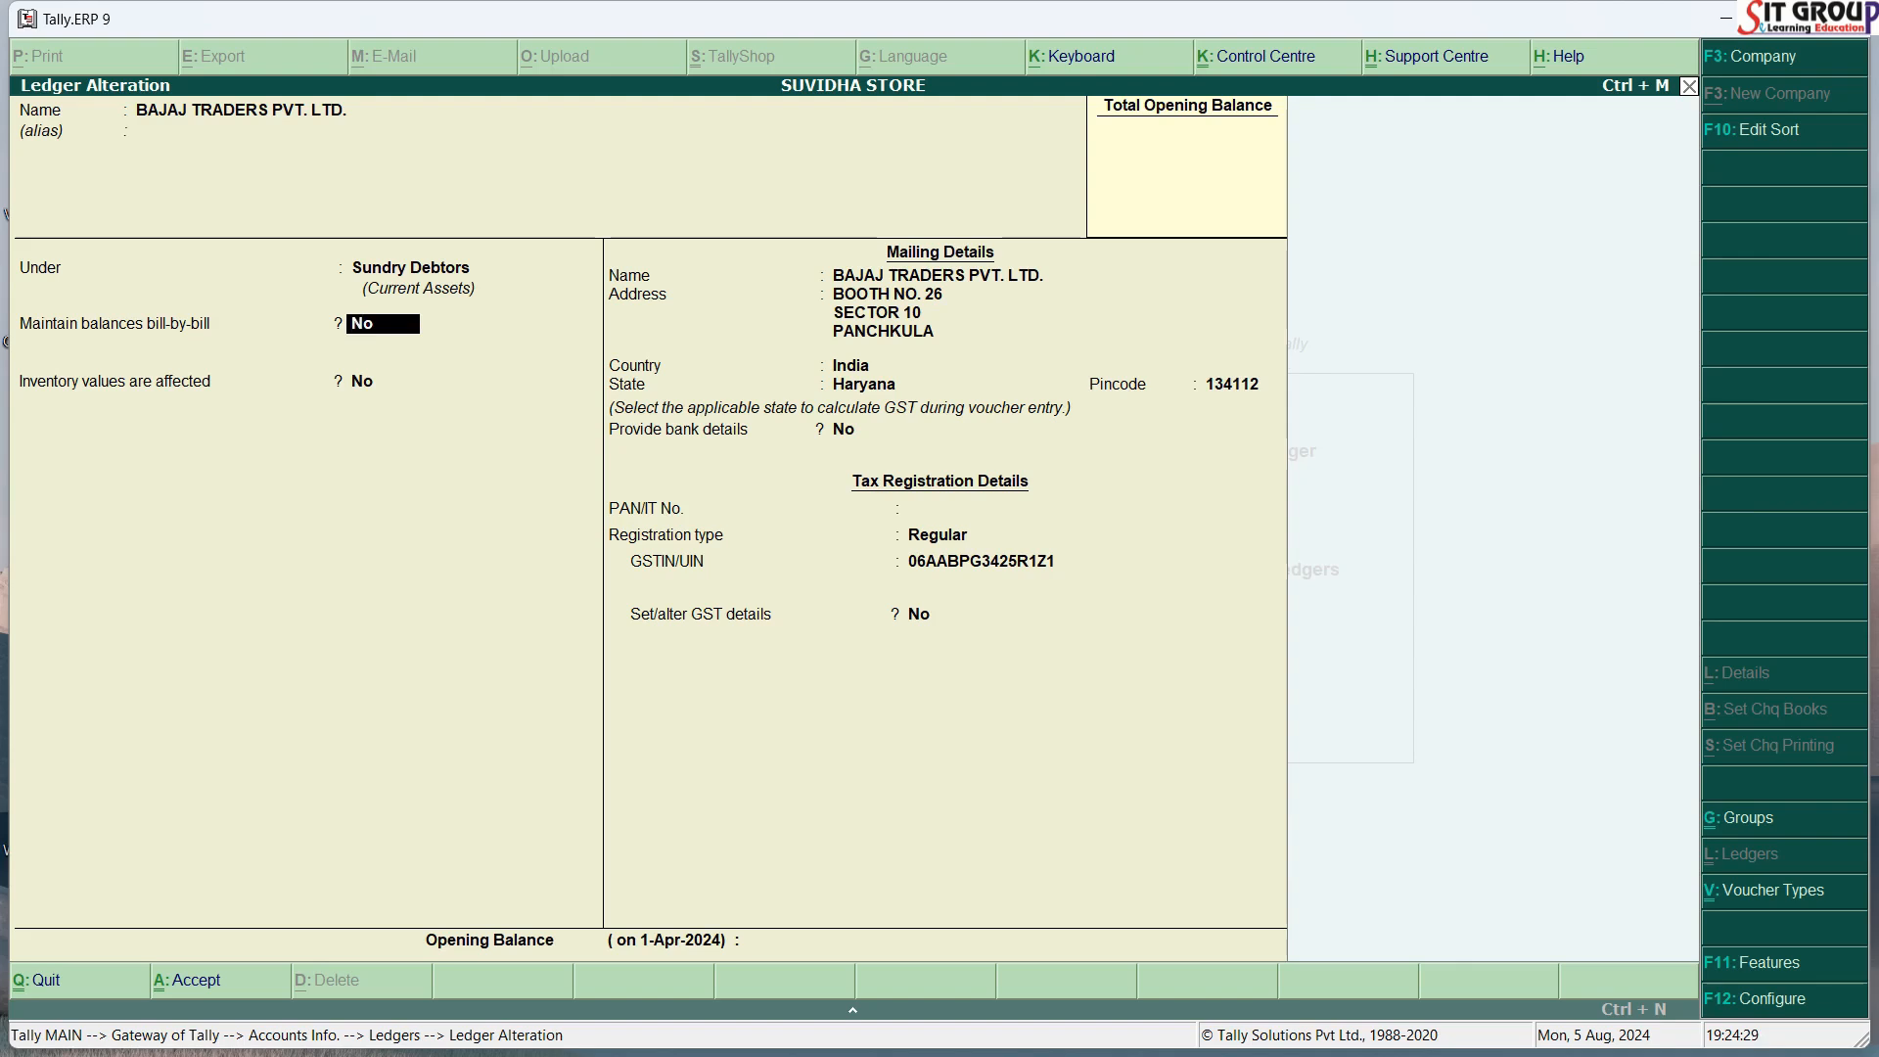
# Step: Update the second line of the ledger's mailing address and start entering a new pincode
pyautogui.press('Return')
pyautogui.press('Return')
pyautogui.press('Return')
pyautogui.press('Return')
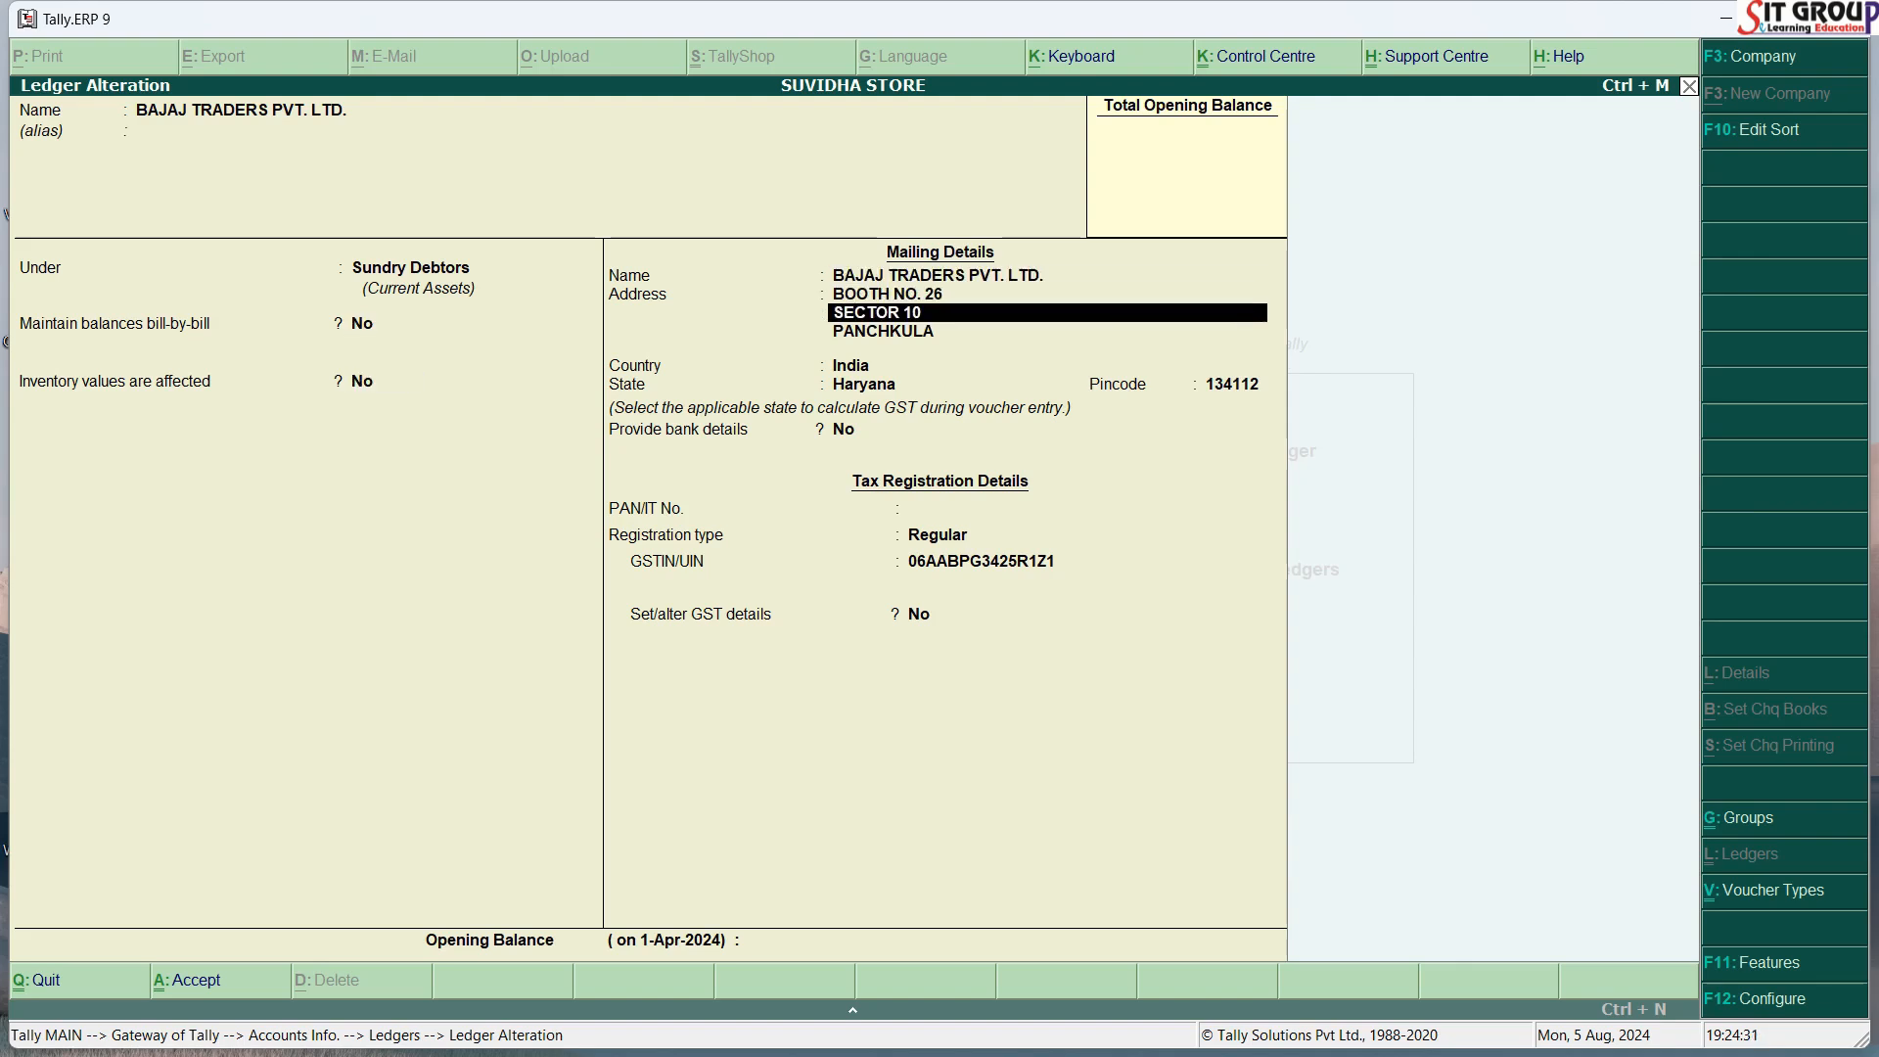
pyautogui.write('SECTOR 1')
pyautogui.press('Return')
pyautogui.press('Return')
pyautogui.press('Return')
pyautogui.press('Return')
pyautogui.press('Return')
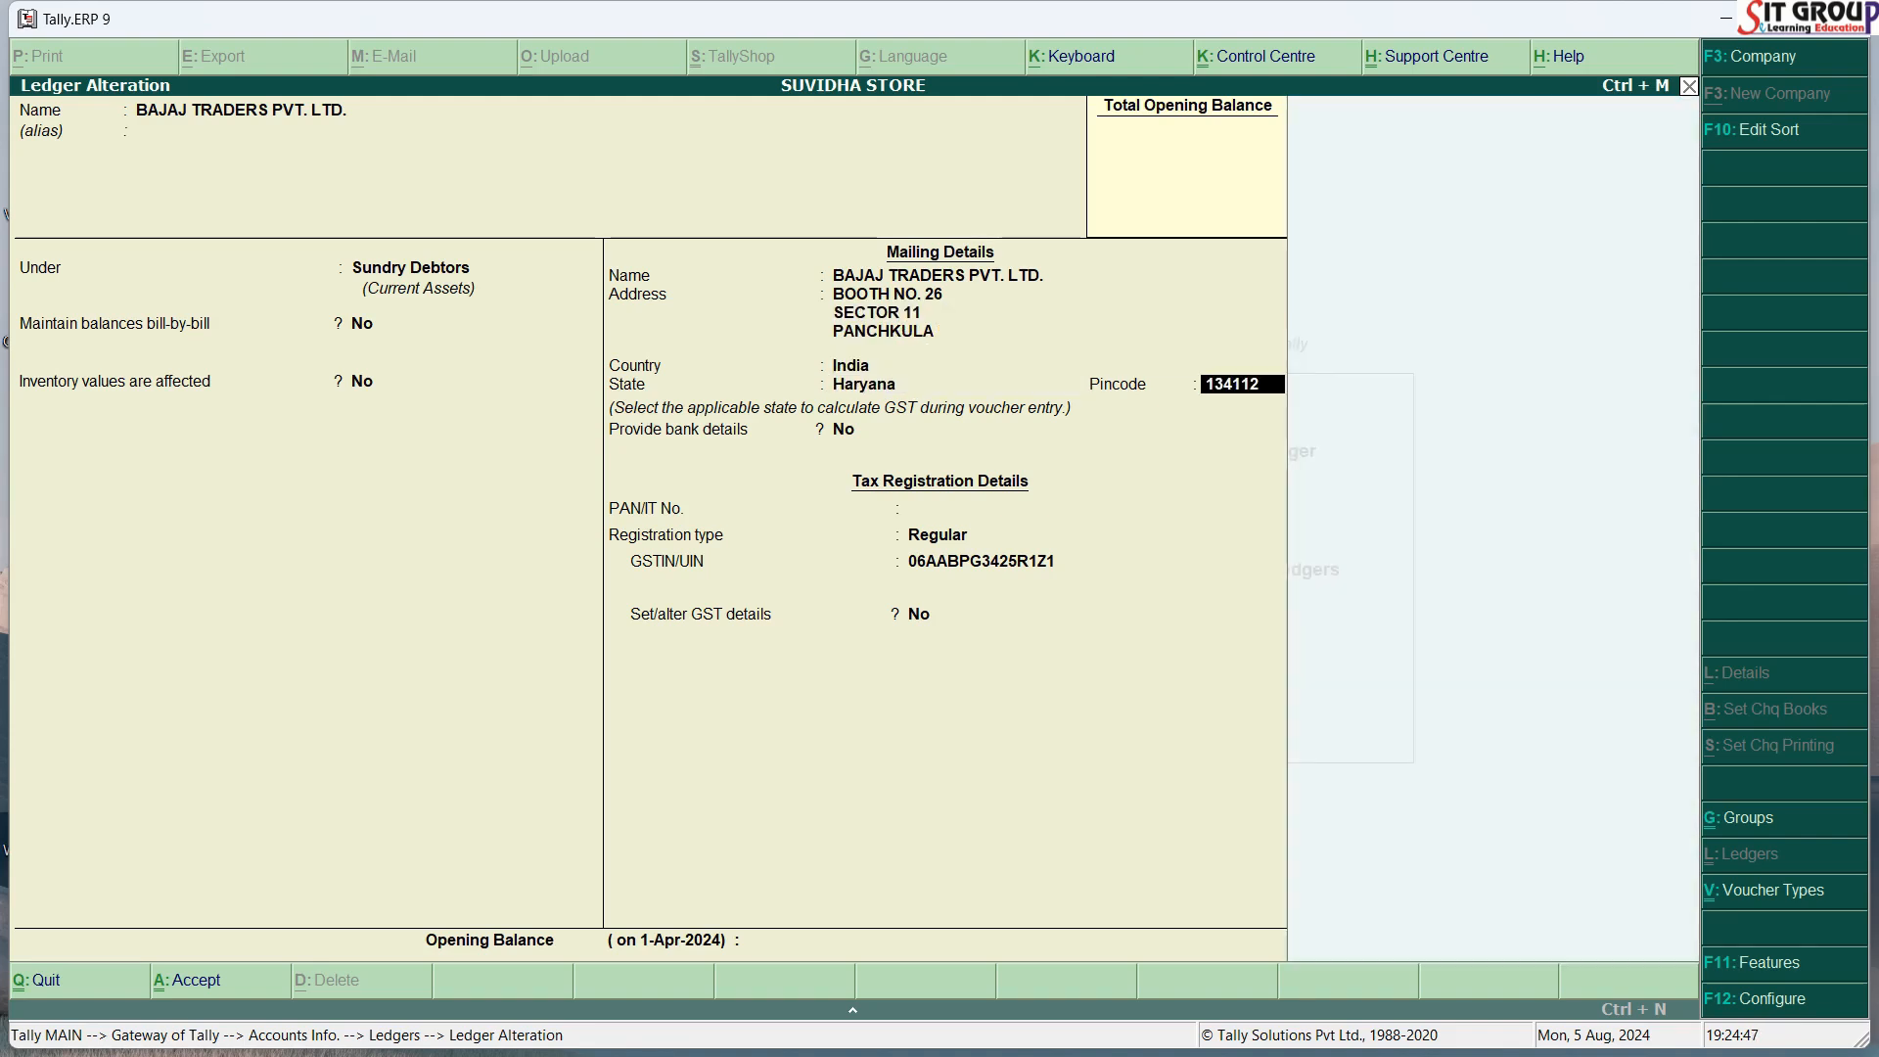
pyautogui.write('134')
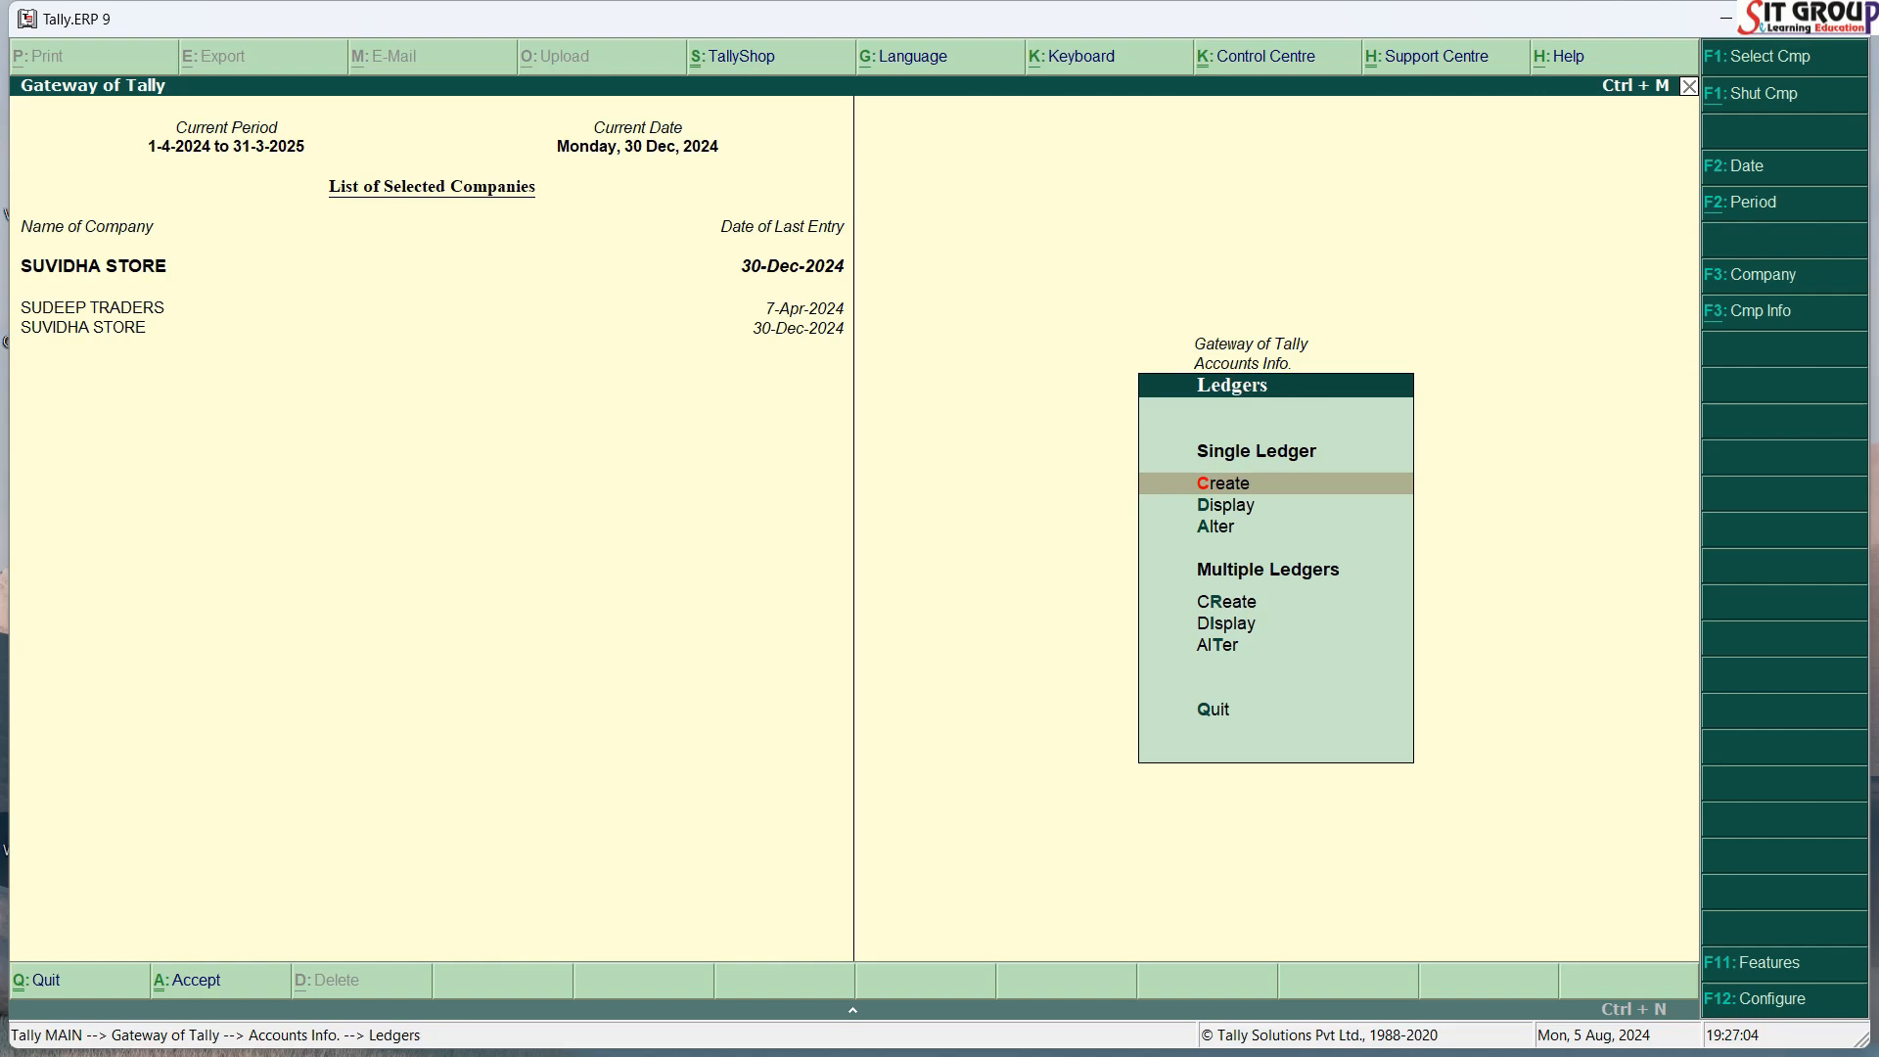
# Step: Start a new single ledger named SINGH TRADERS under the Sundry Debtors group, without bill-by-bill balances or inventory effect
pyautogui.press('Return')
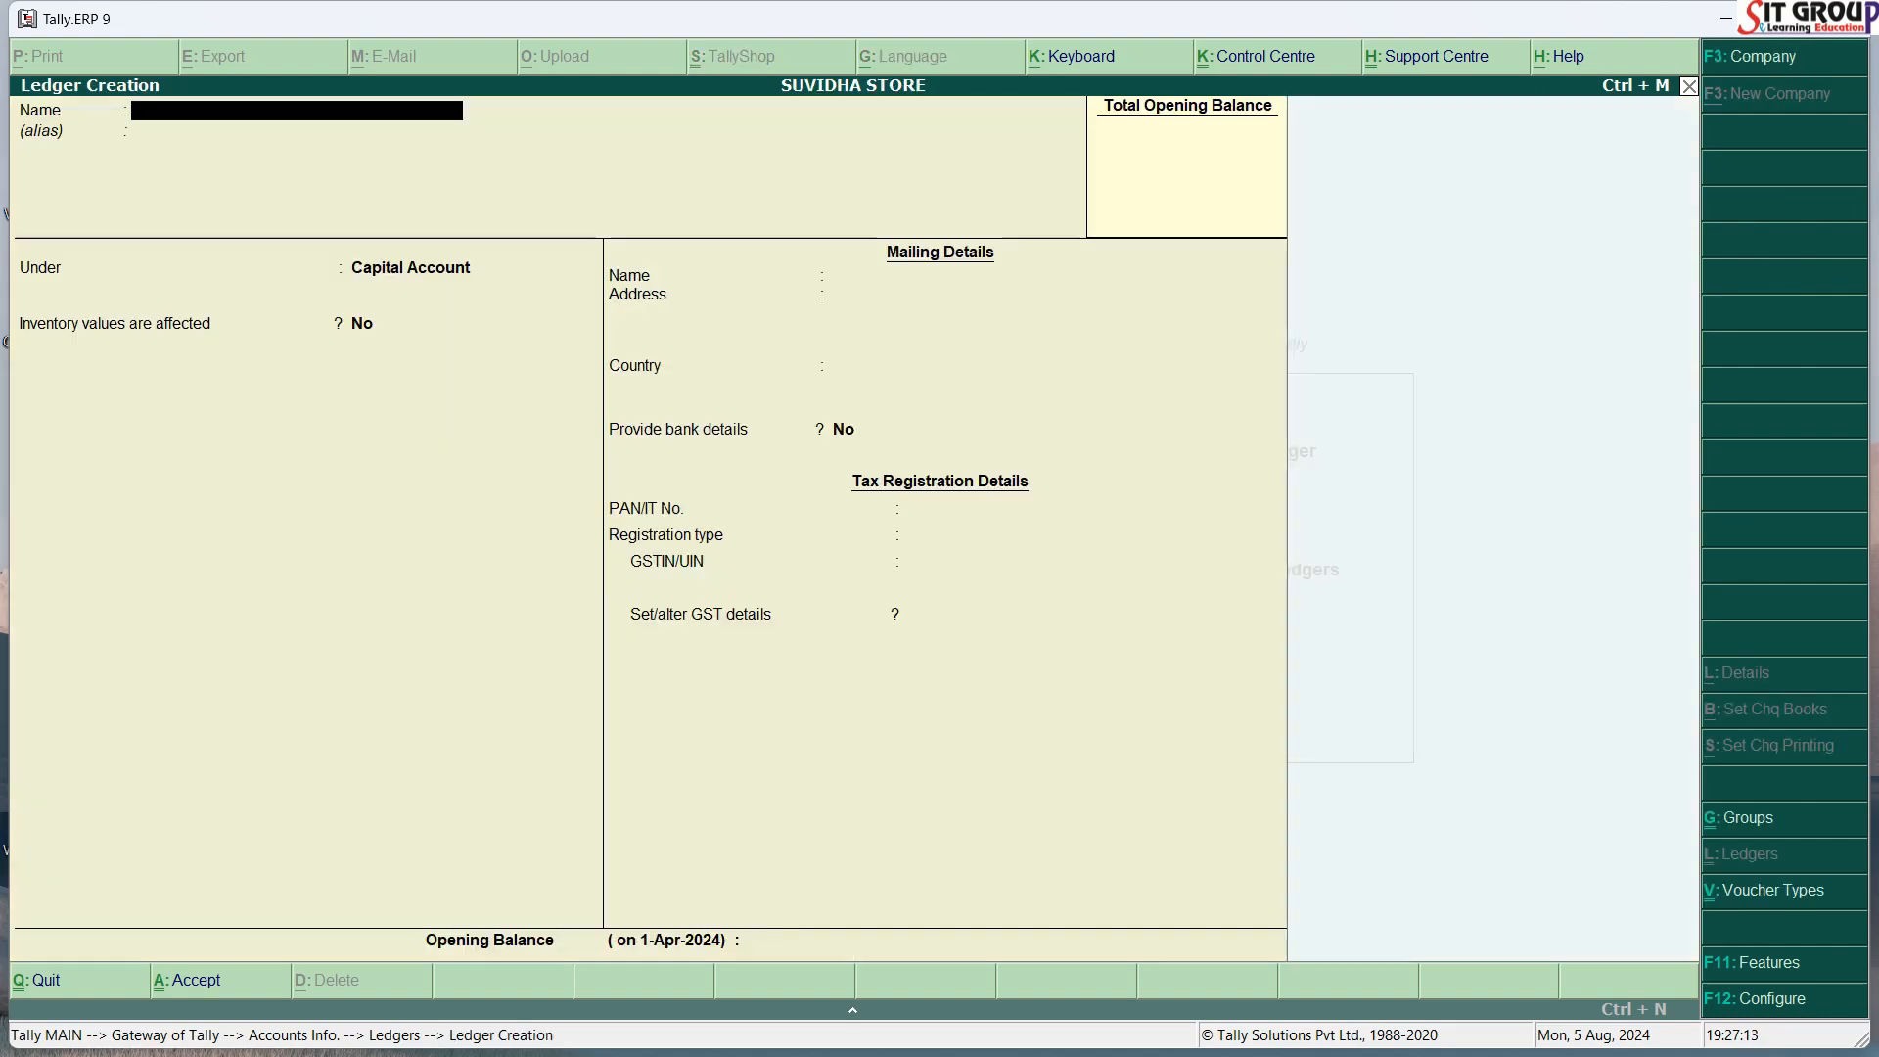
pyautogui.write('SINGH TRADERS')
pyautogui.press('Return')
pyautogui.press('Return')
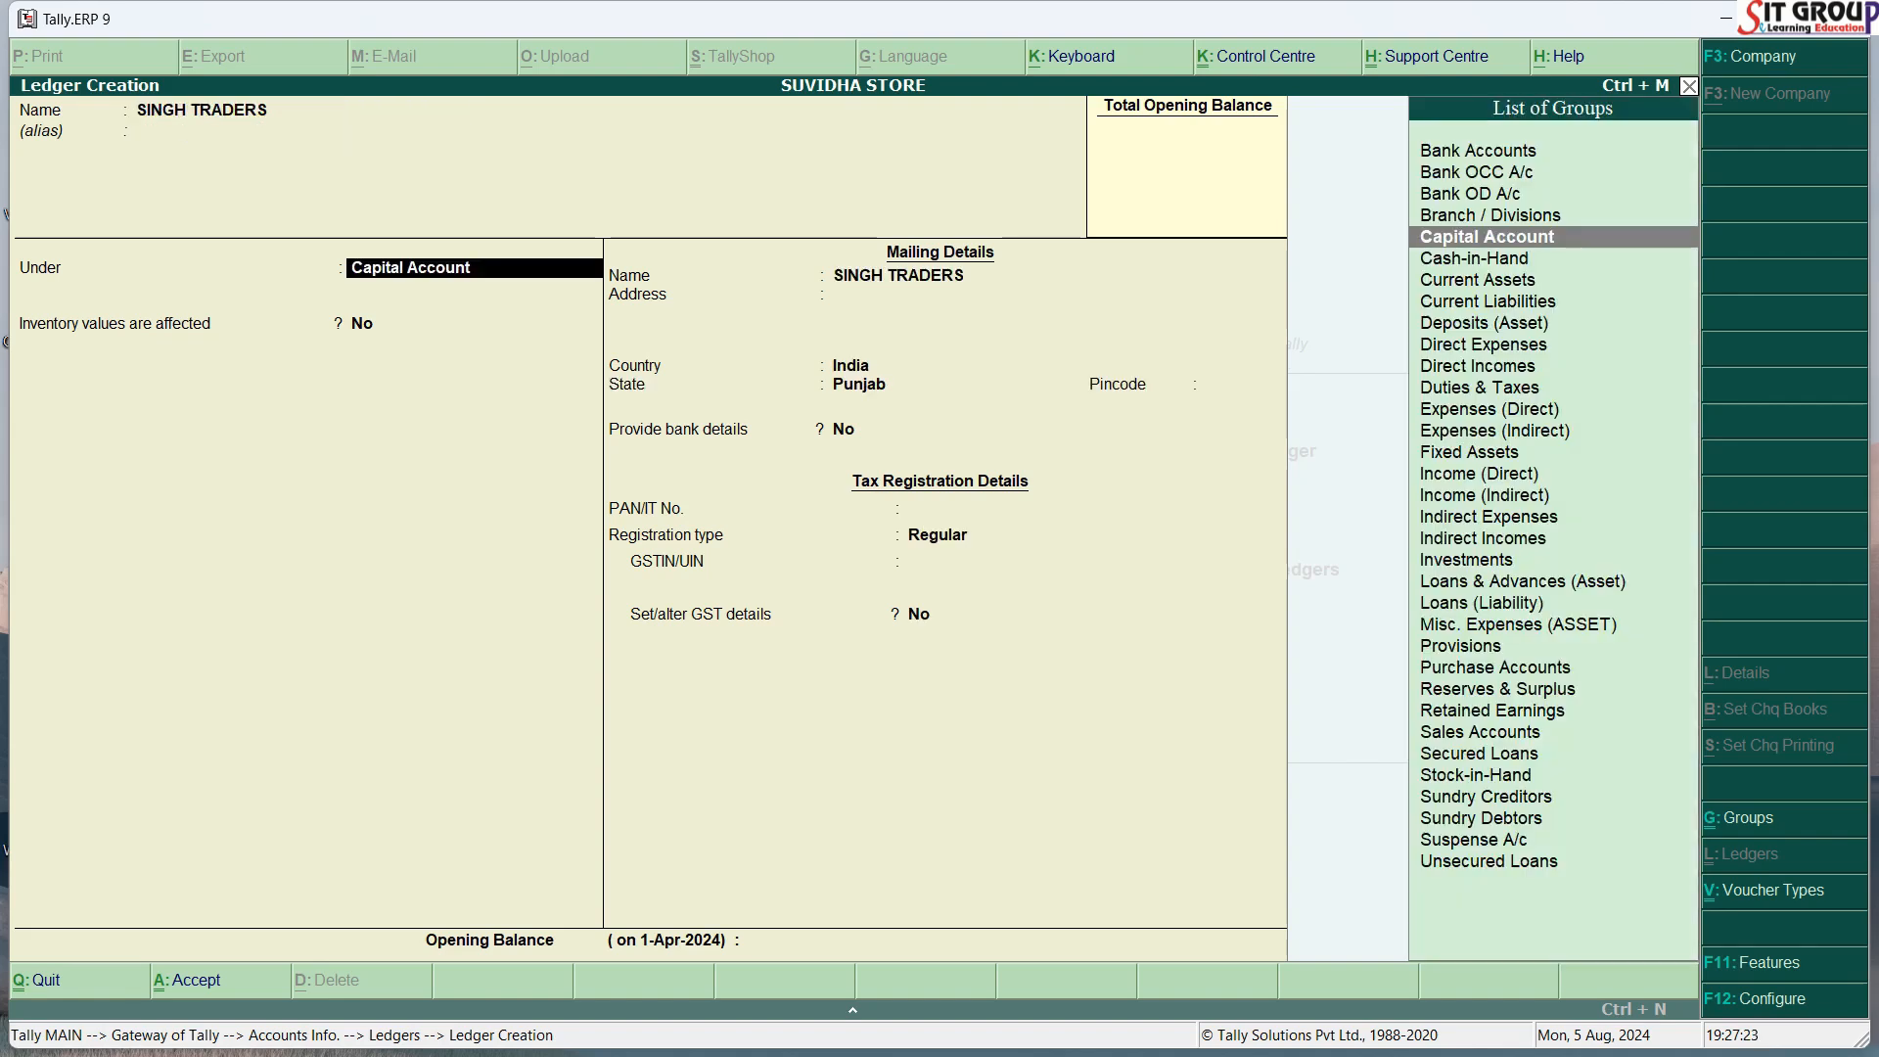
pyautogui.write('S')
pyautogui.press('Up')
pyautogui.press('Up')
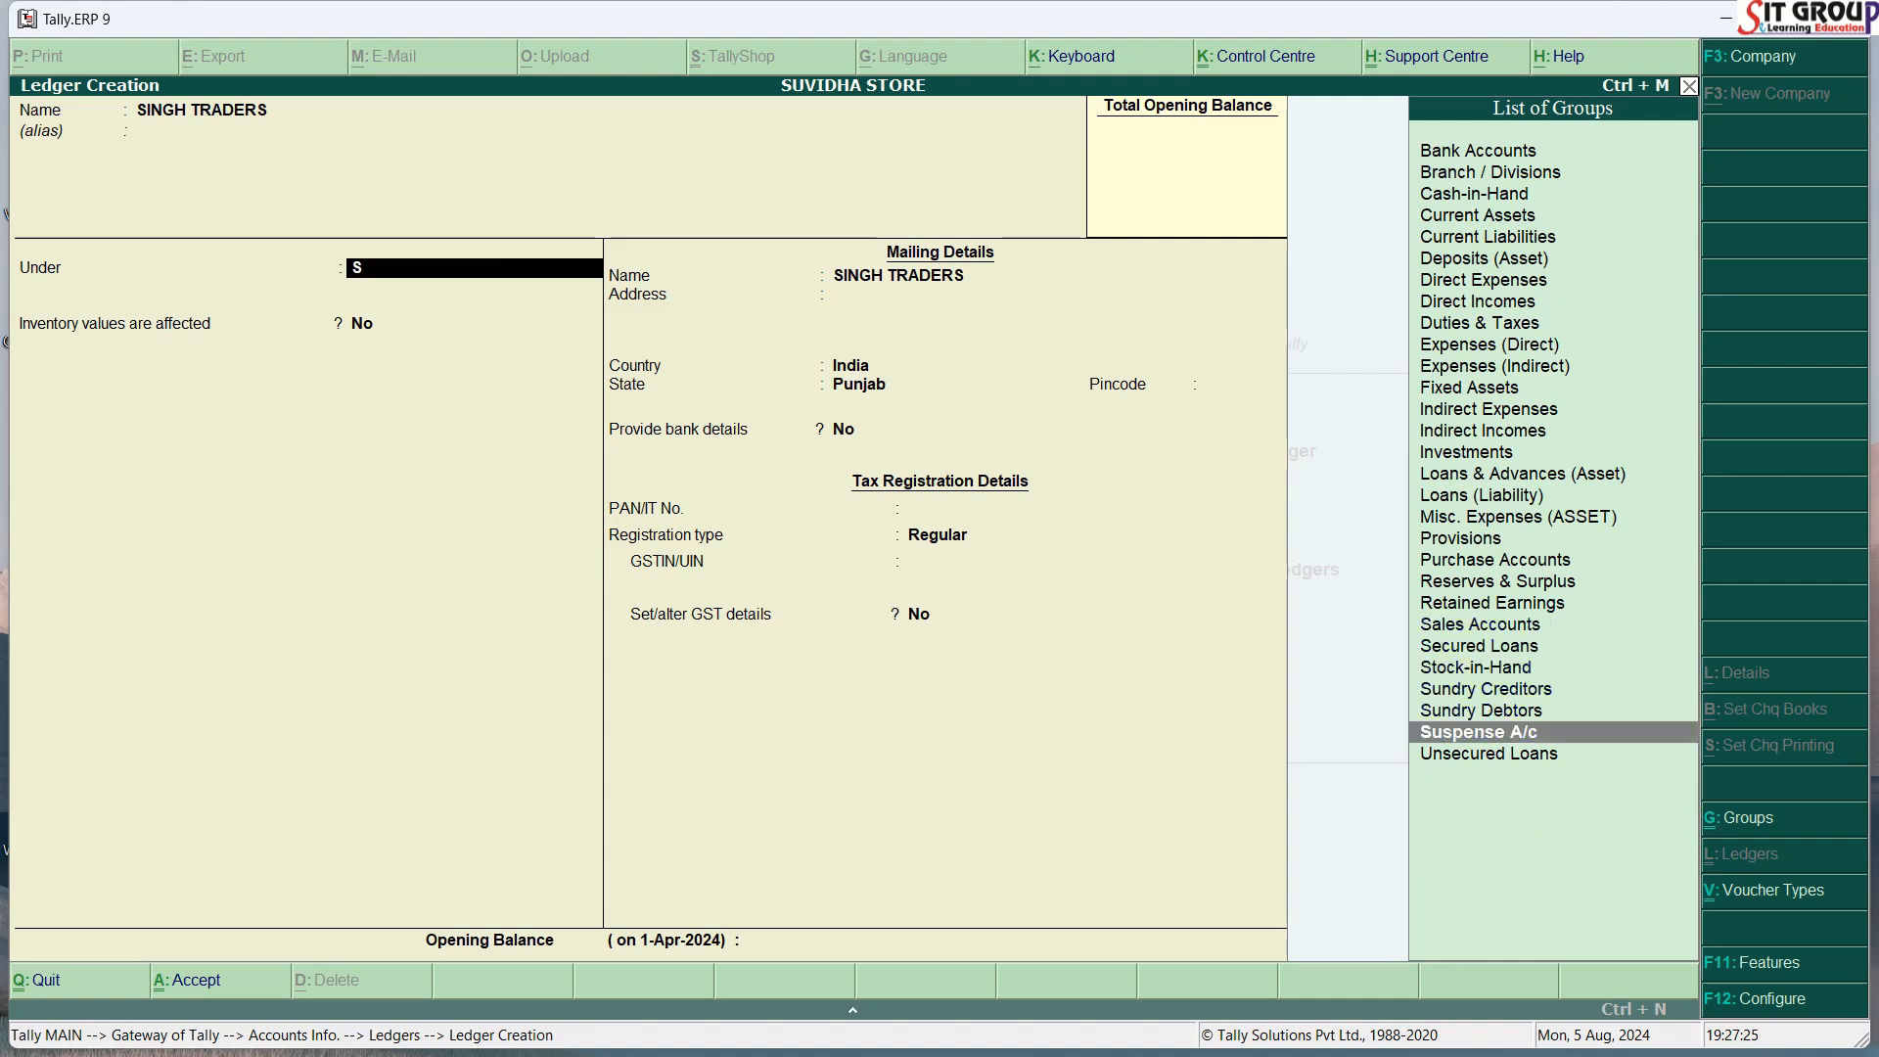
pyautogui.press('Return')
pyautogui.press('Return')
pyautogui.press('Return')
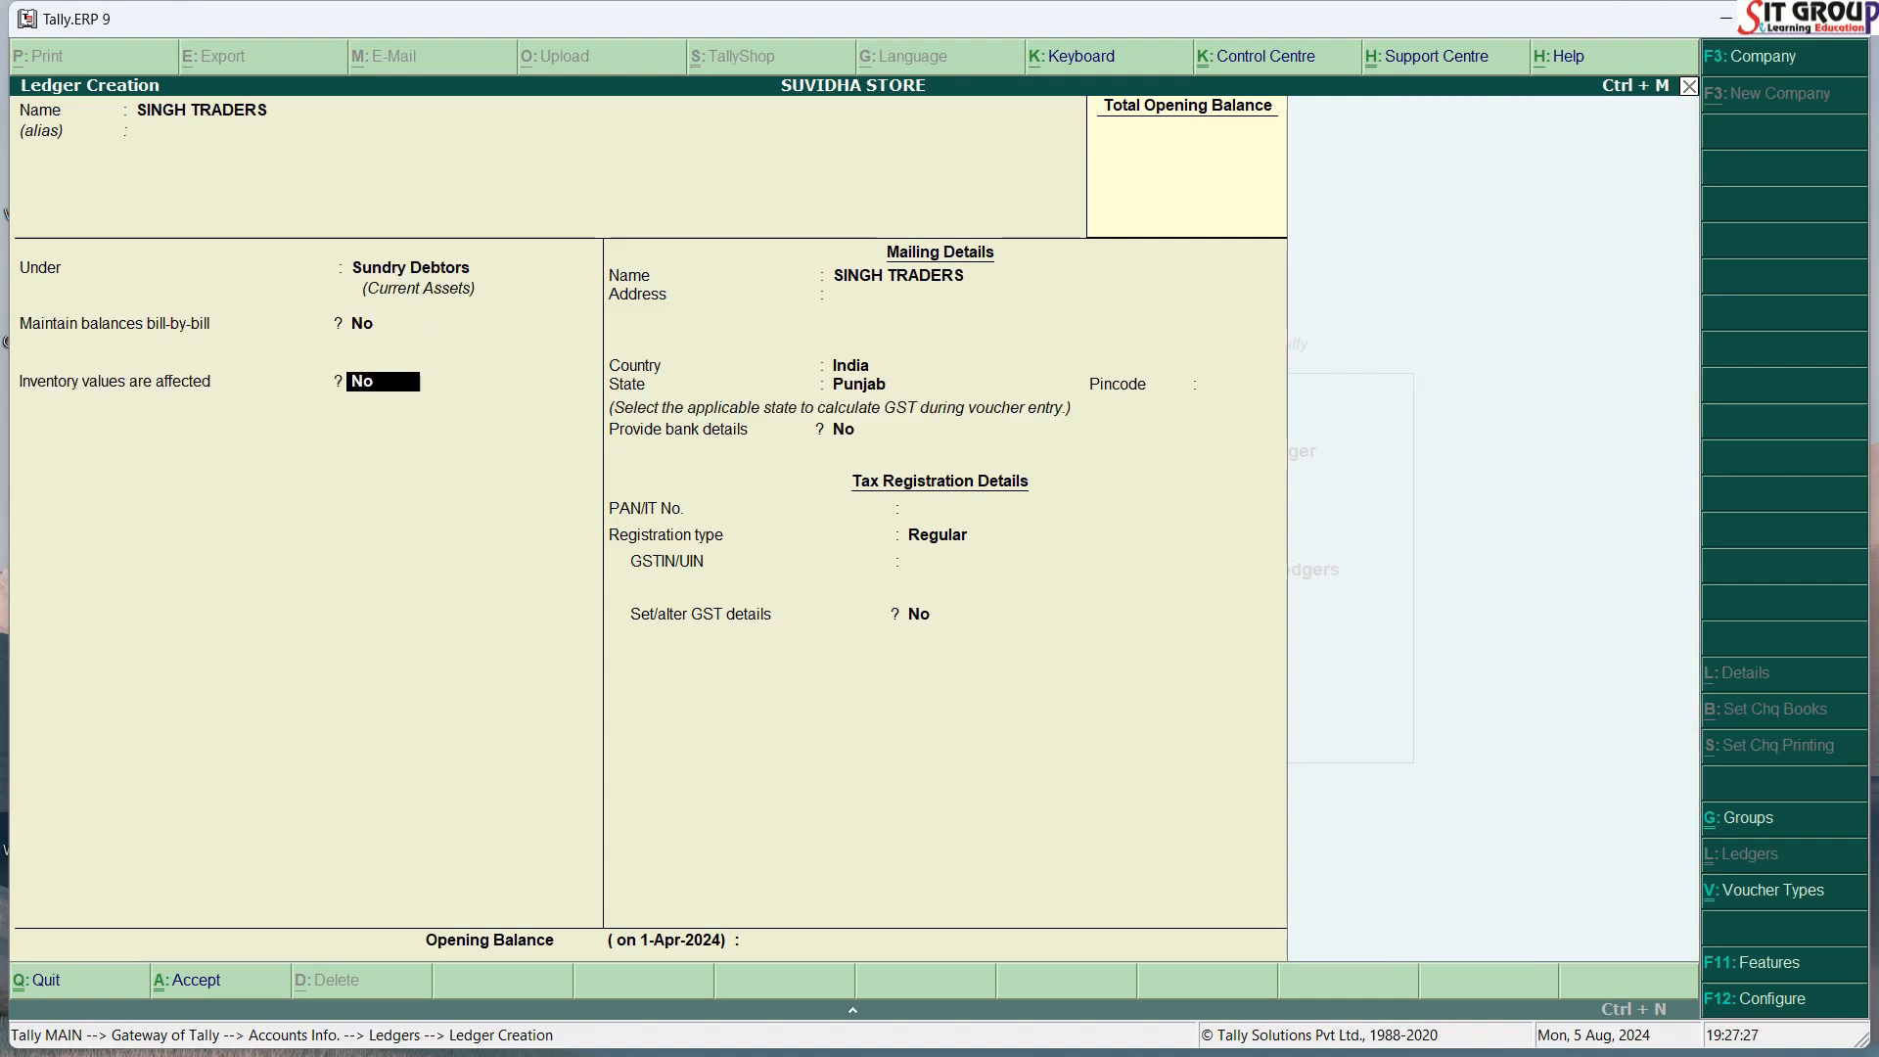
pyautogui.press('Return')
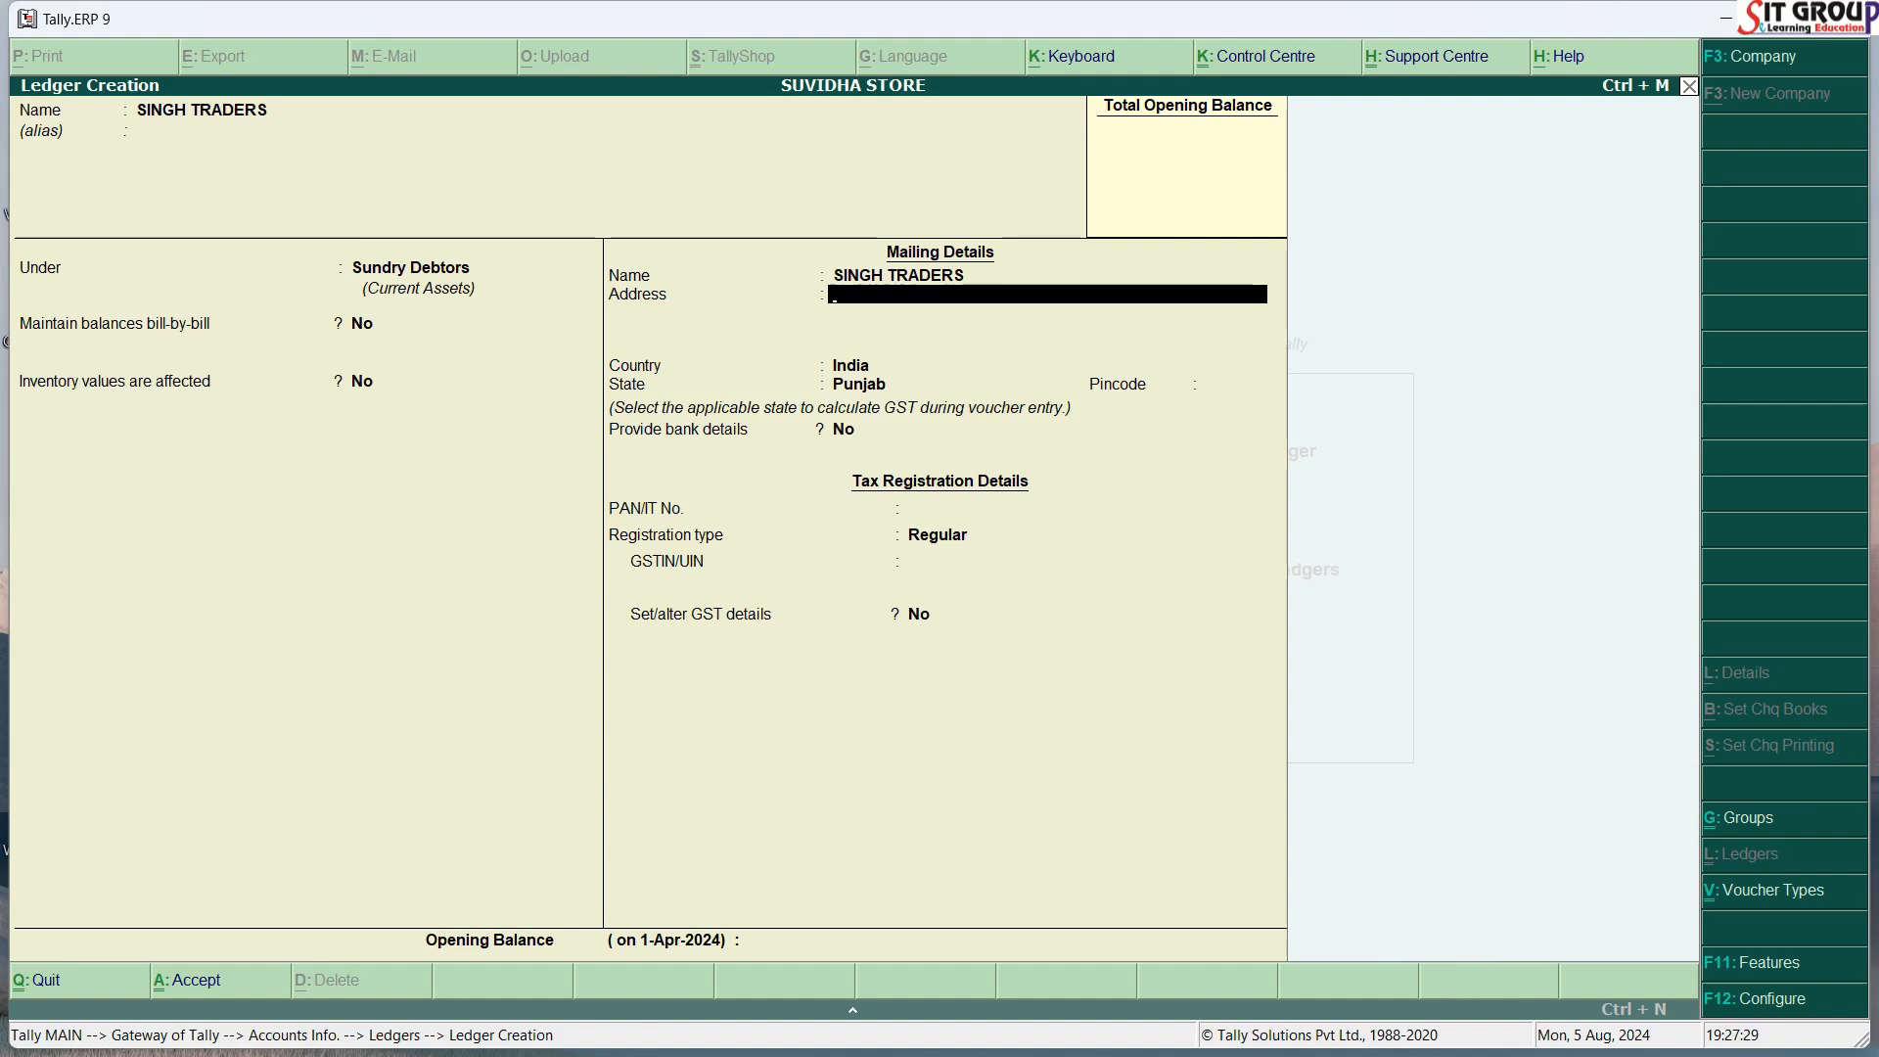
# Step: Enter the new ledger's two-line mailing address and pincode, keeping India as country and Punjab as state
pyautogui.write('123')
pyautogui.press('Return')
pyautogui.write('CHD')
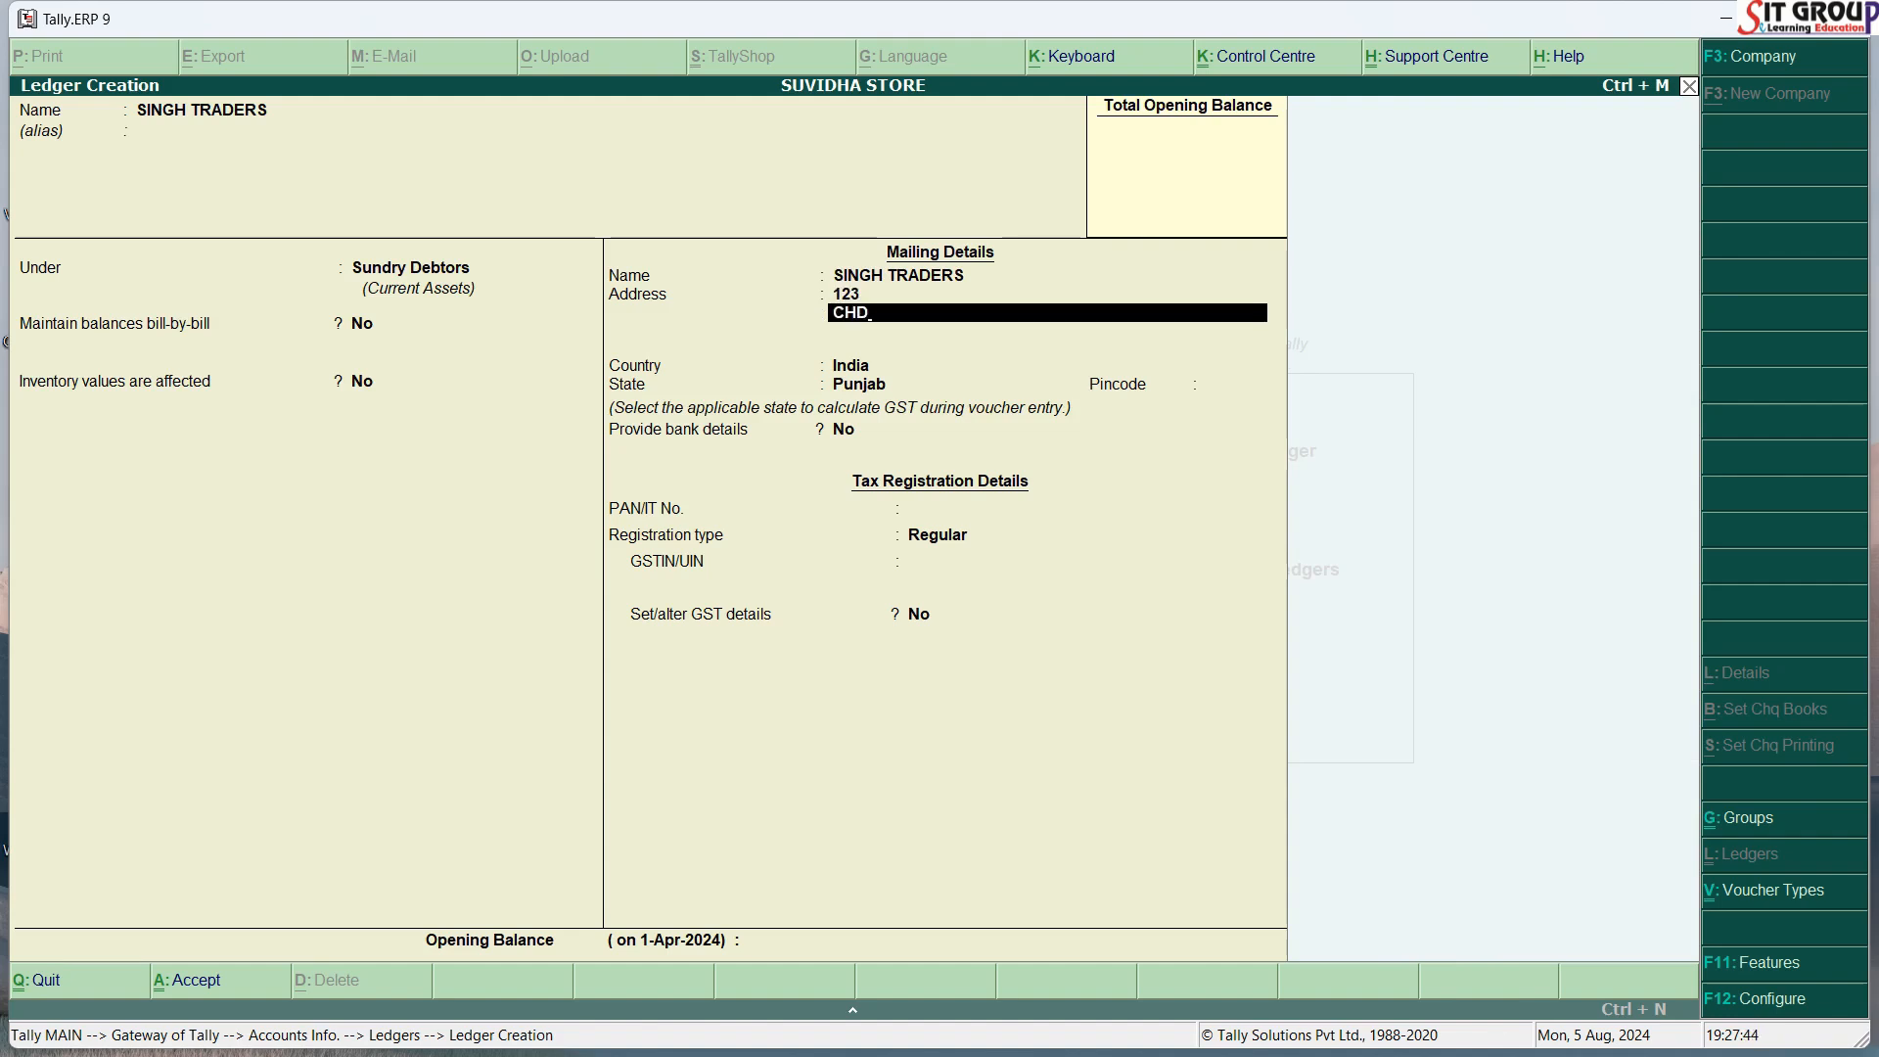
pyautogui.press('Return')
pyautogui.press('Return')
pyautogui.press('Return')
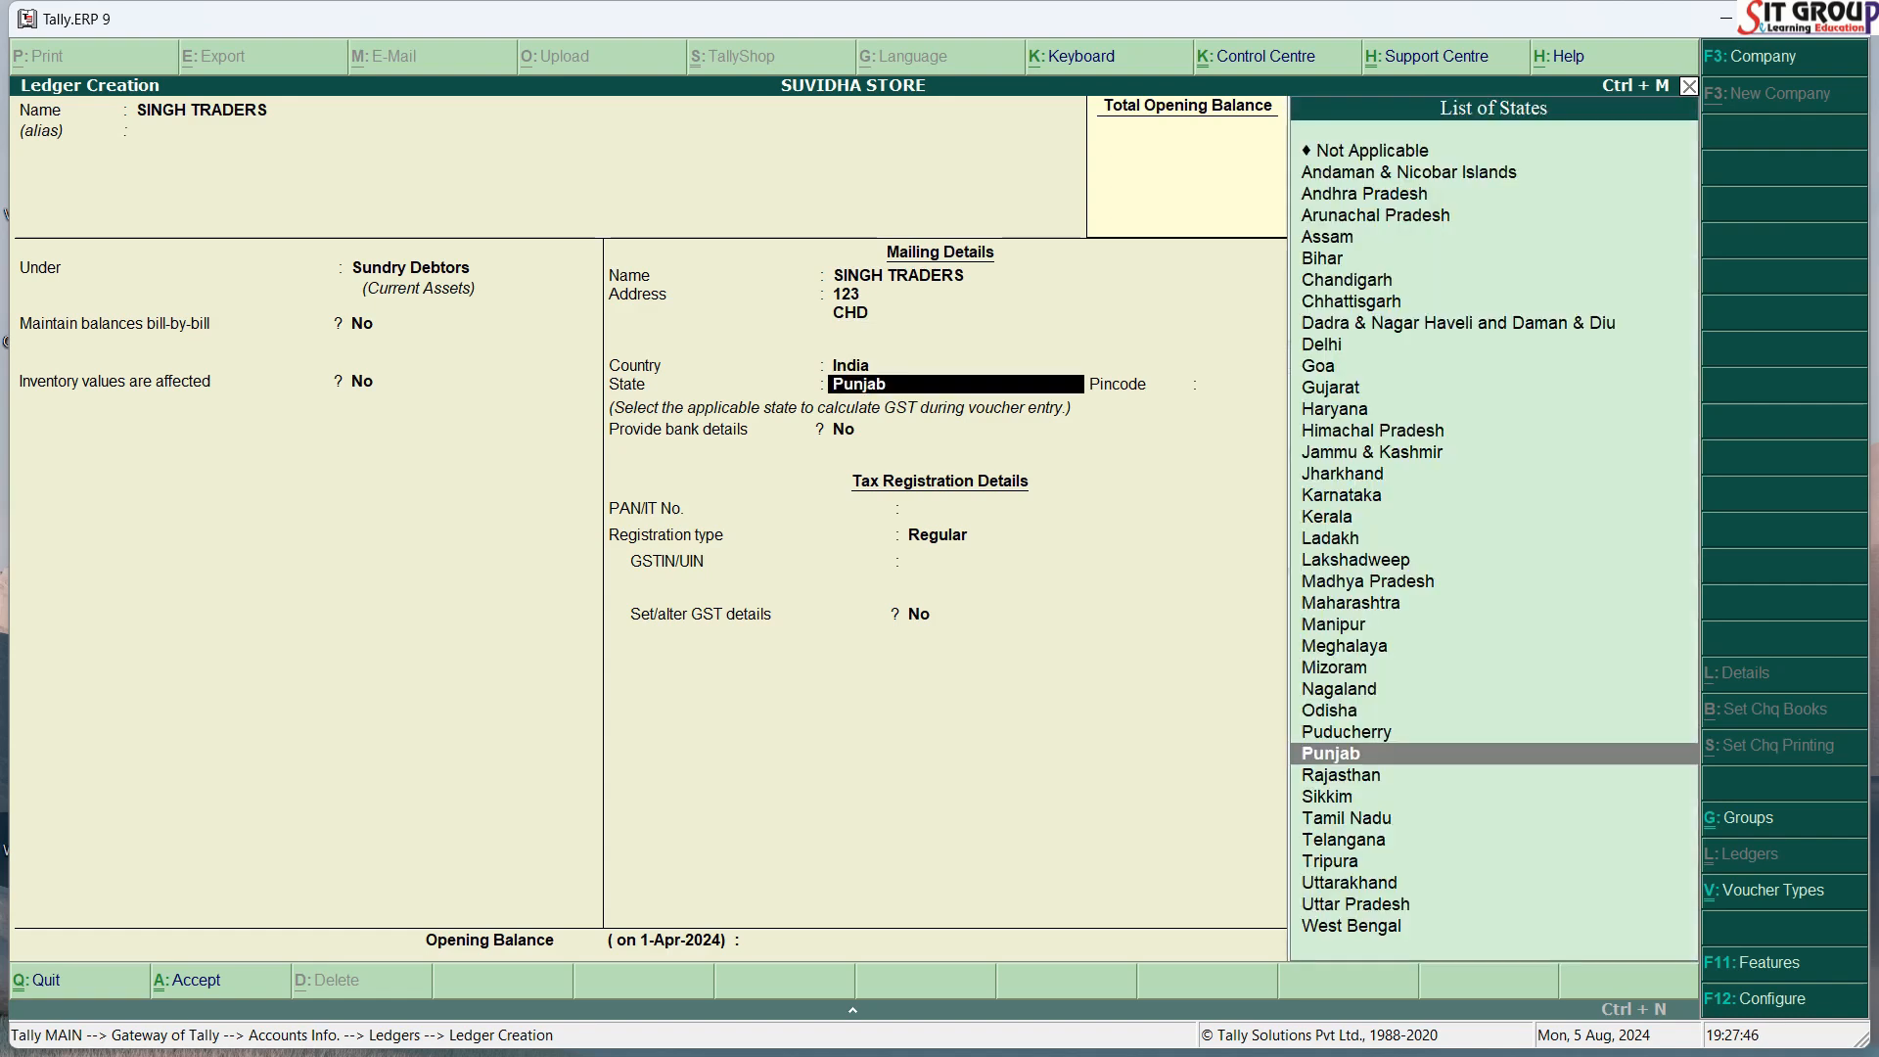
pyautogui.press('Return')
pyautogui.write('16')
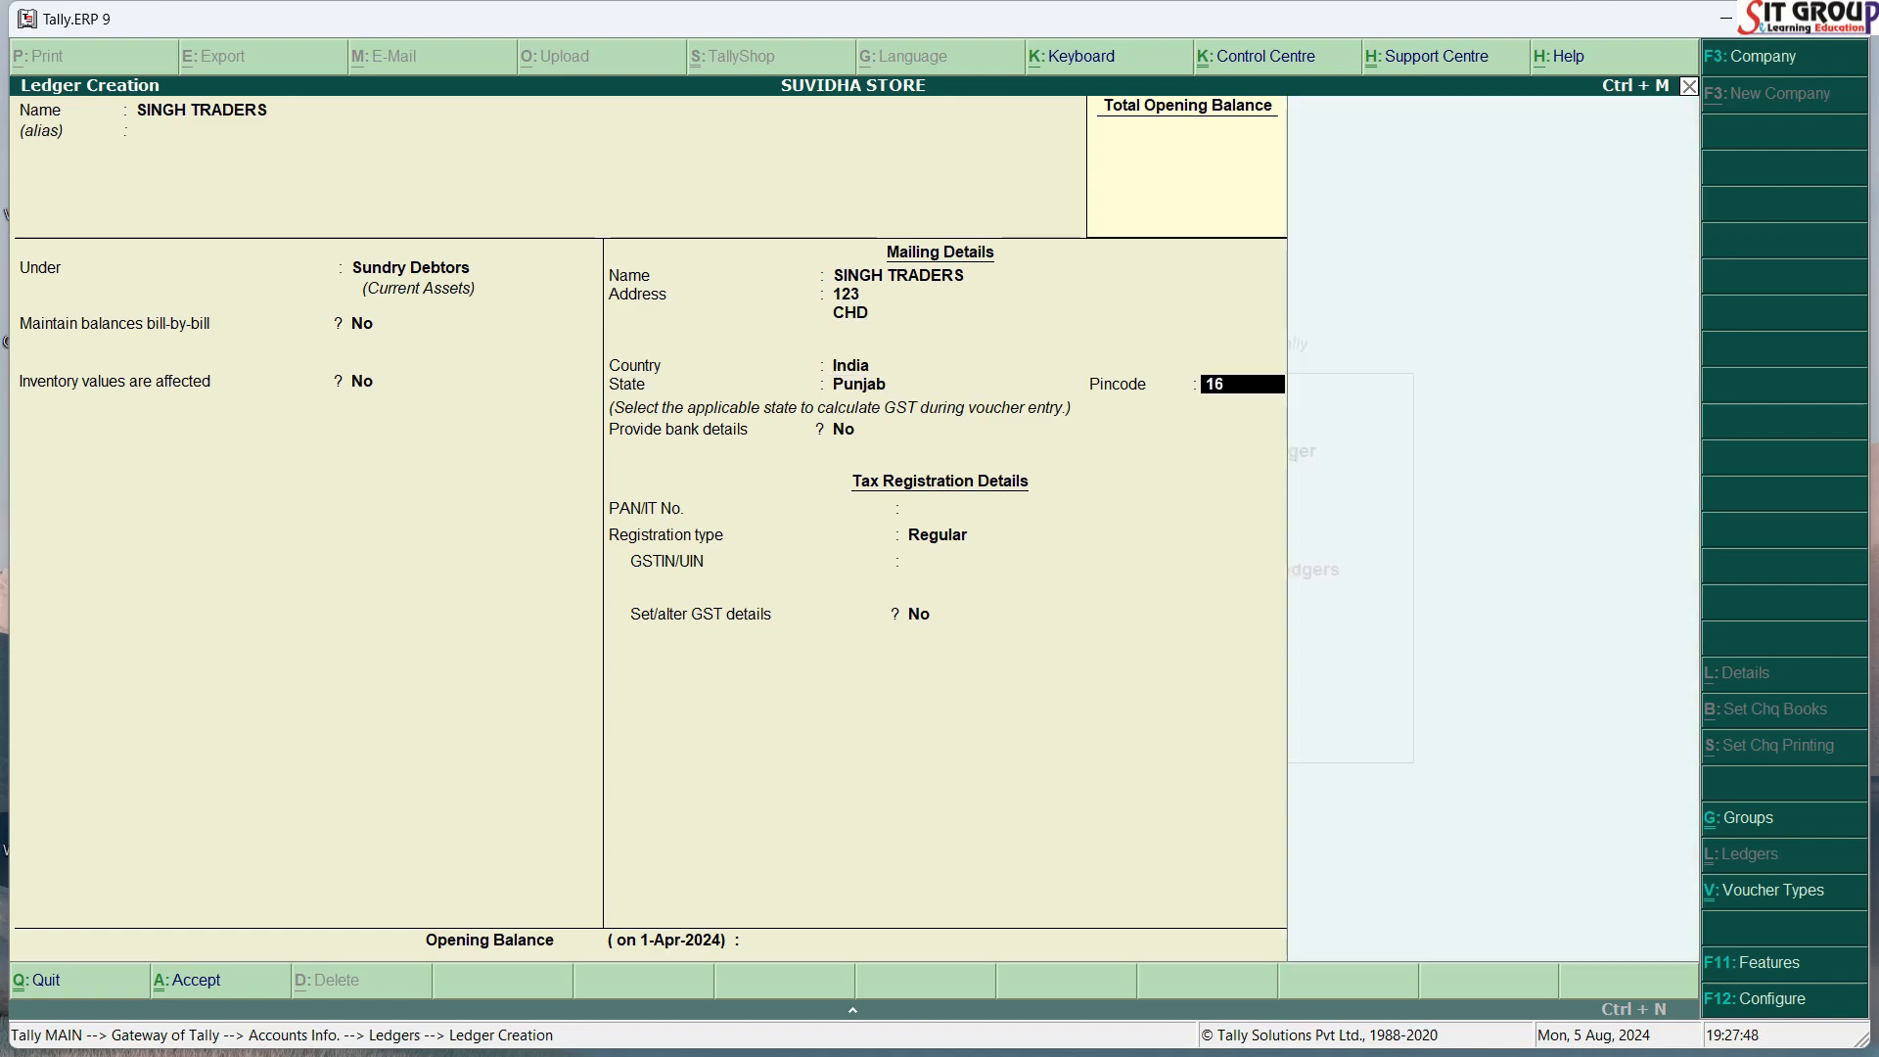
pyautogui.write('0011')
pyautogui.press('Return')
# Step: Keep bank details off and the Regular registration type, leave PAN and GSTIN blank, save the ledger and leave ledger creation
pyautogui.press('Return')
pyautogui.press('Return')
pyautogui.press('Return')
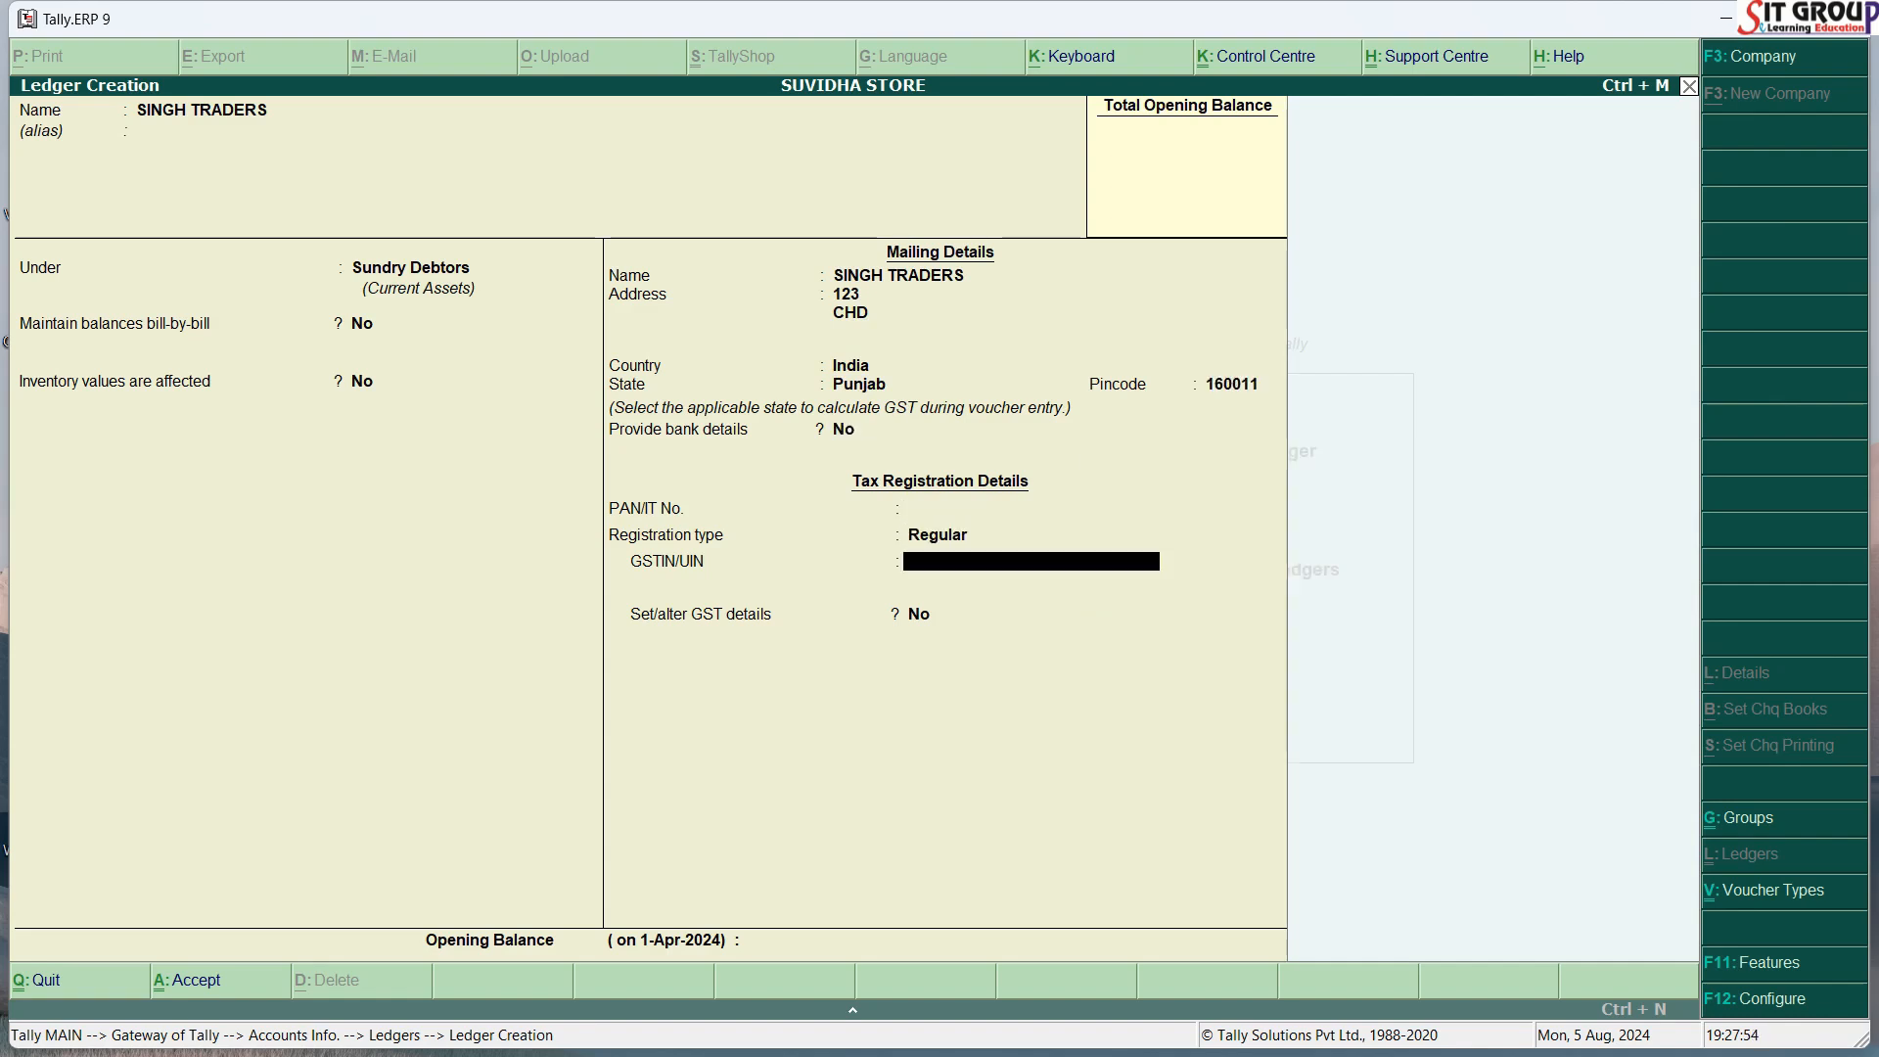
pyautogui.press('Return')
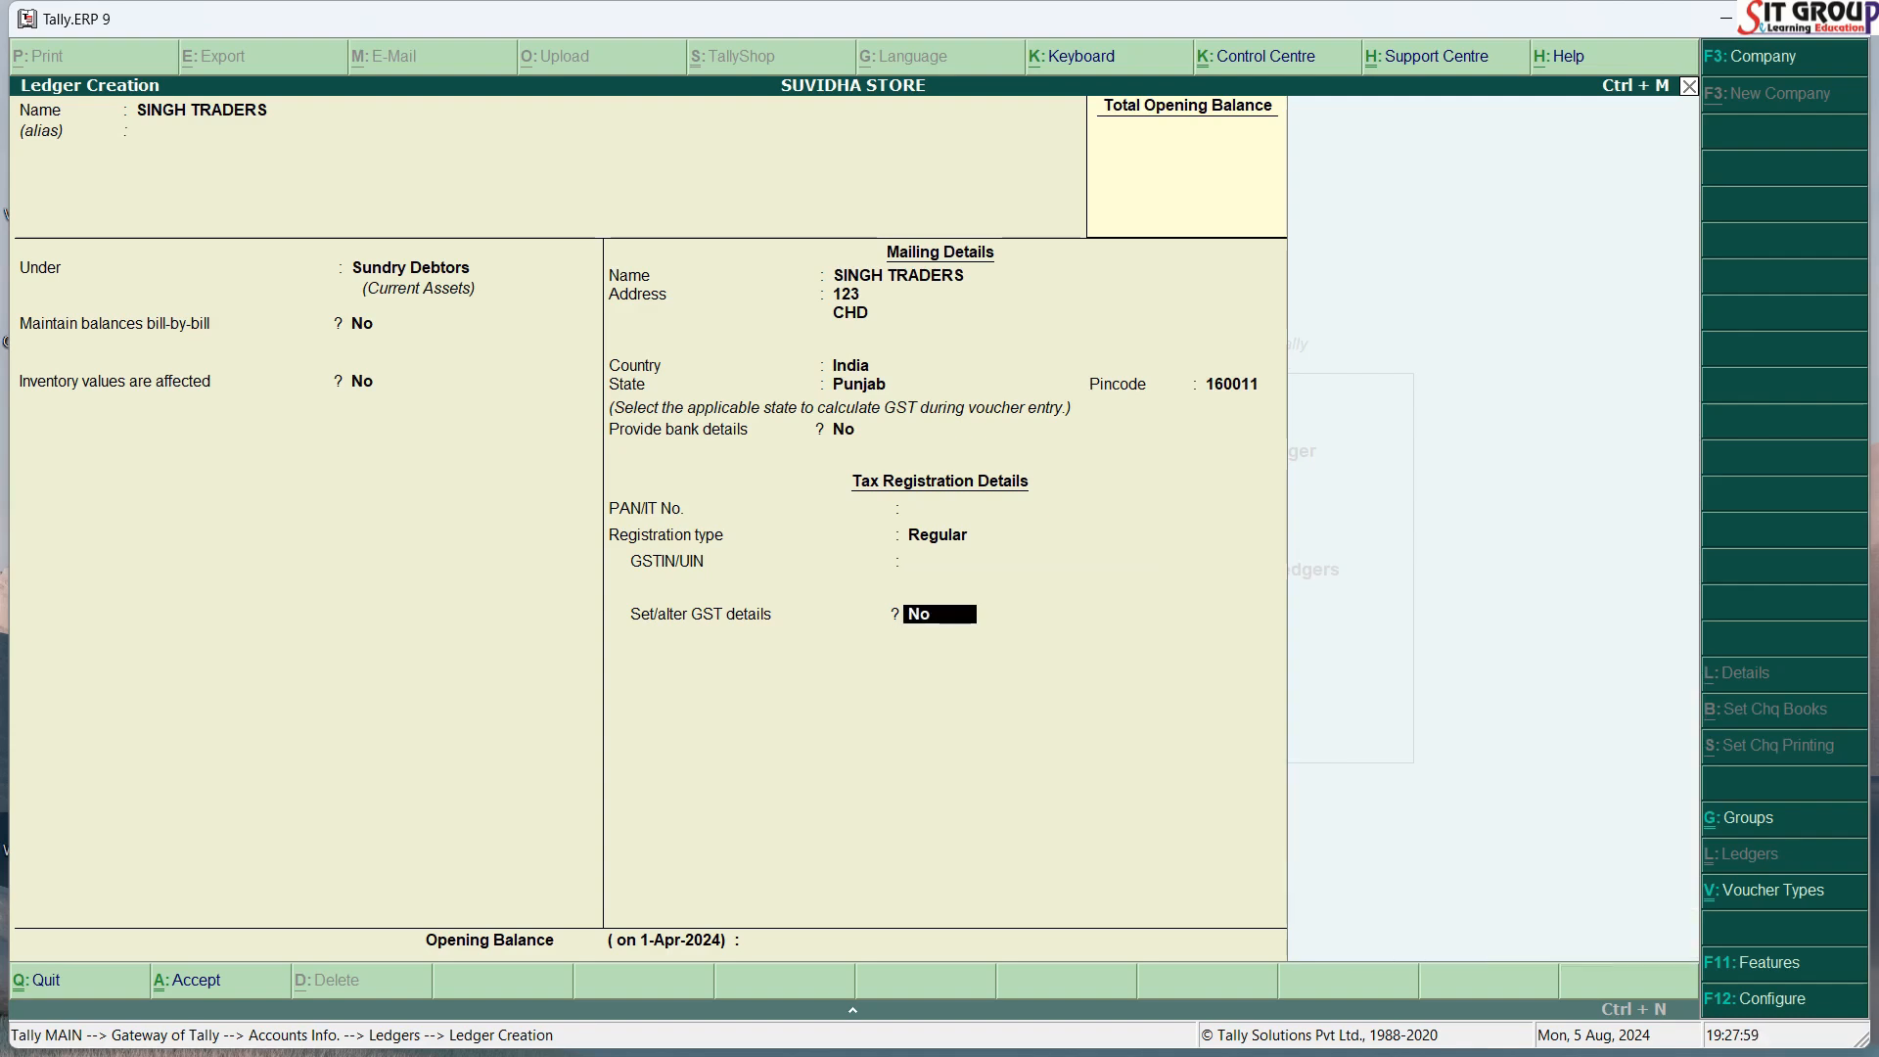
pyautogui.press('Return')
pyautogui.press('Return')
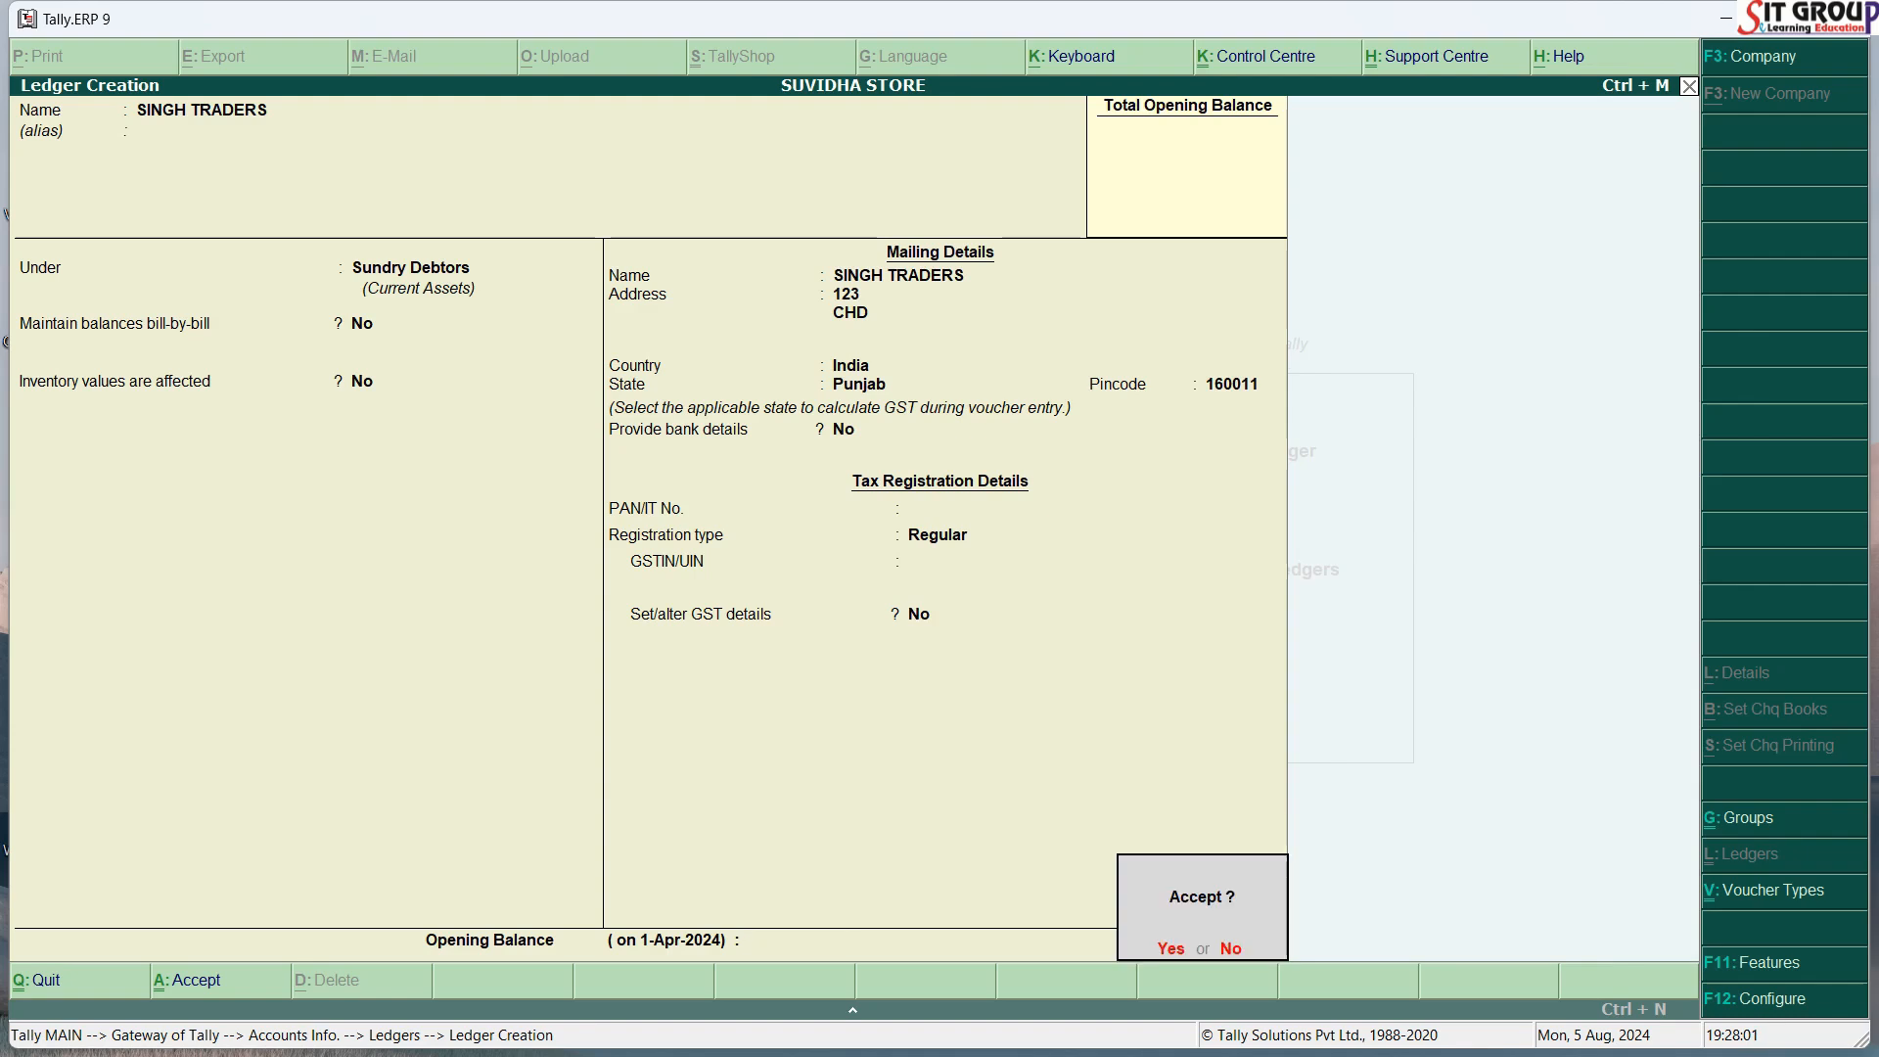
pyautogui.press('Return')
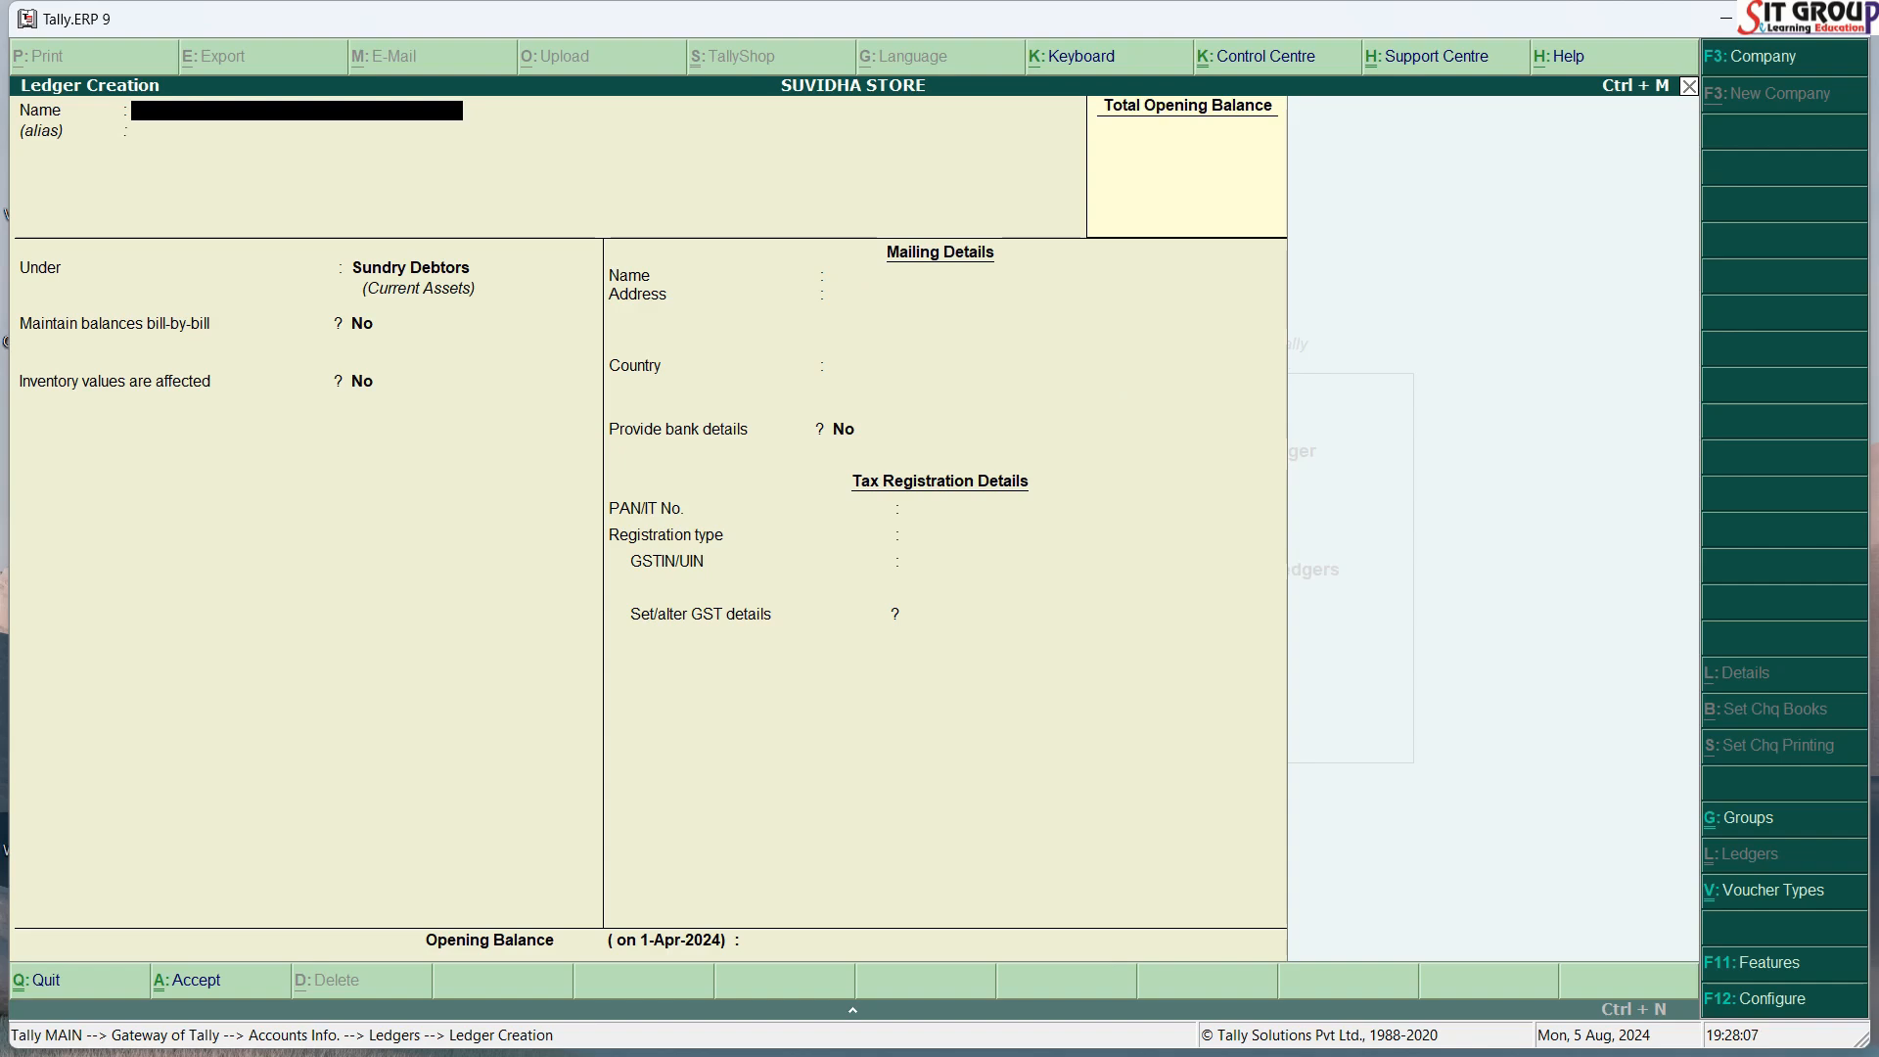
pyautogui.press('Escape')
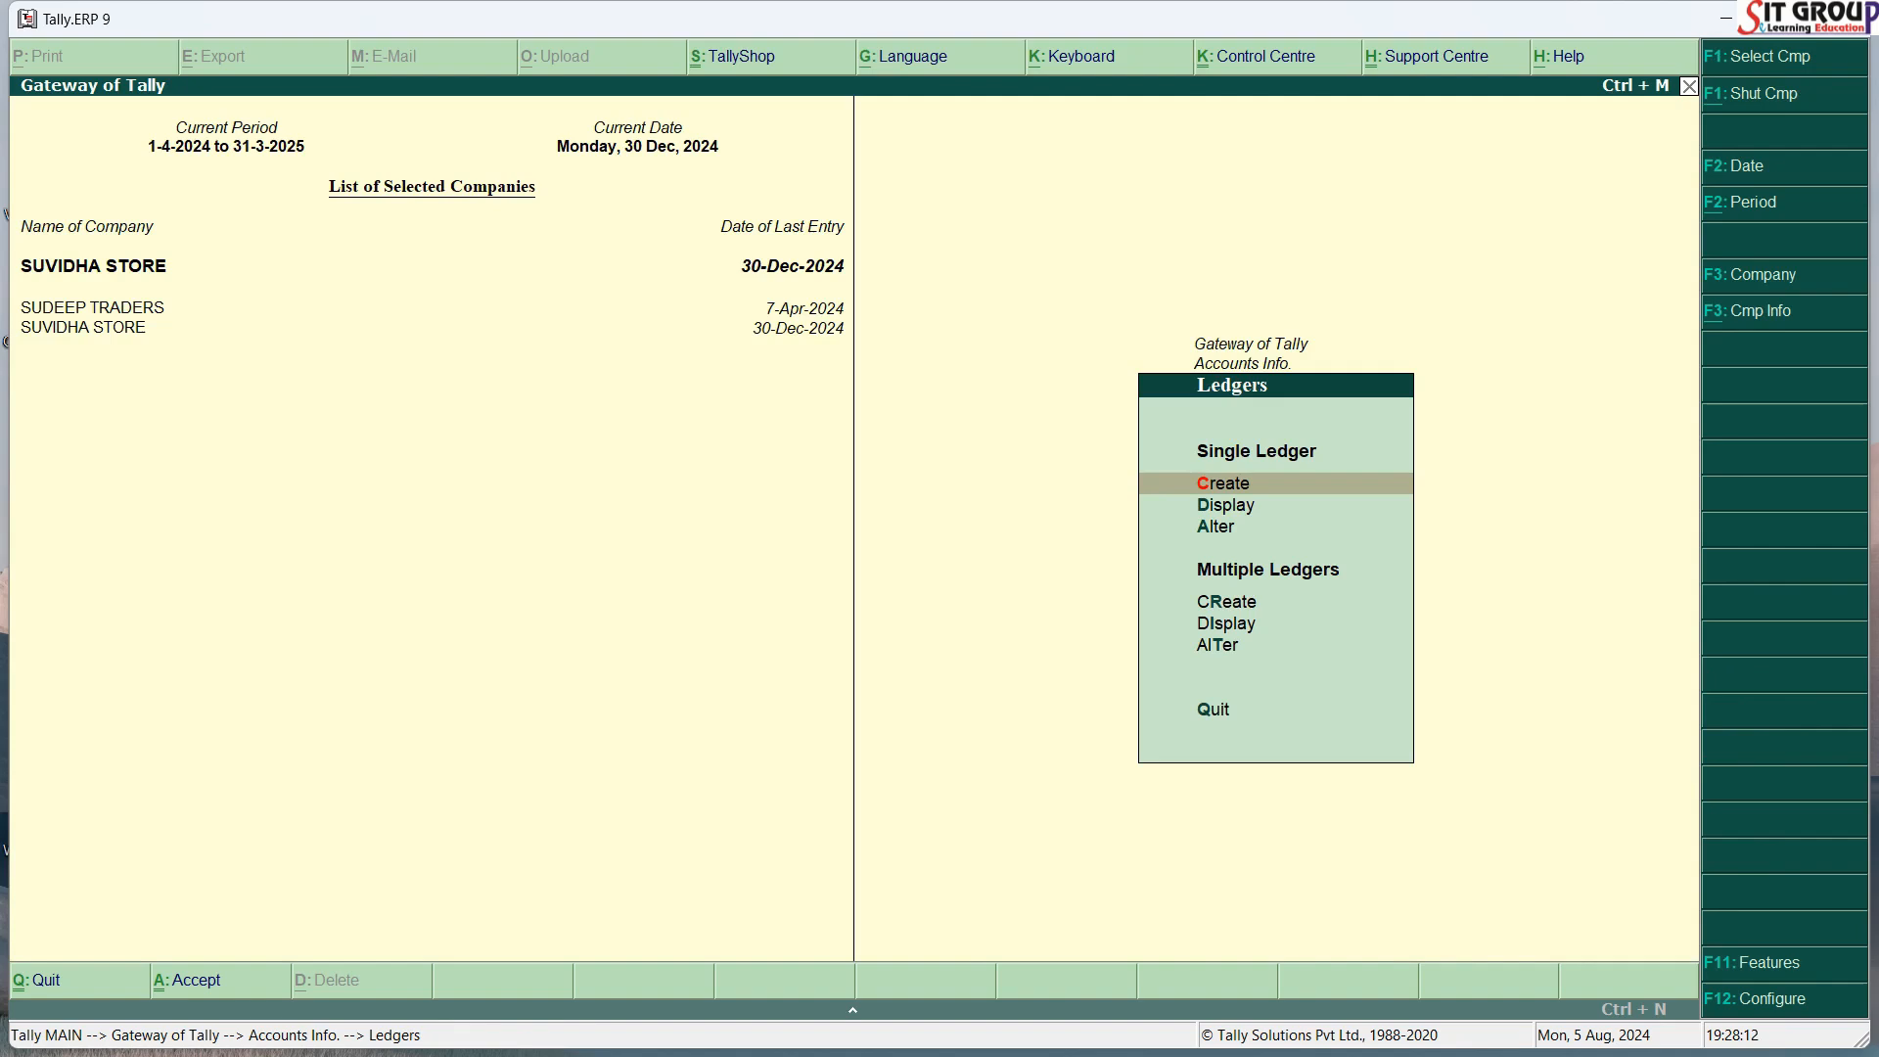
# Step: Delete the SINGH TRADERS ledger from its alteration form and search the list of ledgers for "SI"
pyautogui.press('Down')
pyautogui.press('Down')
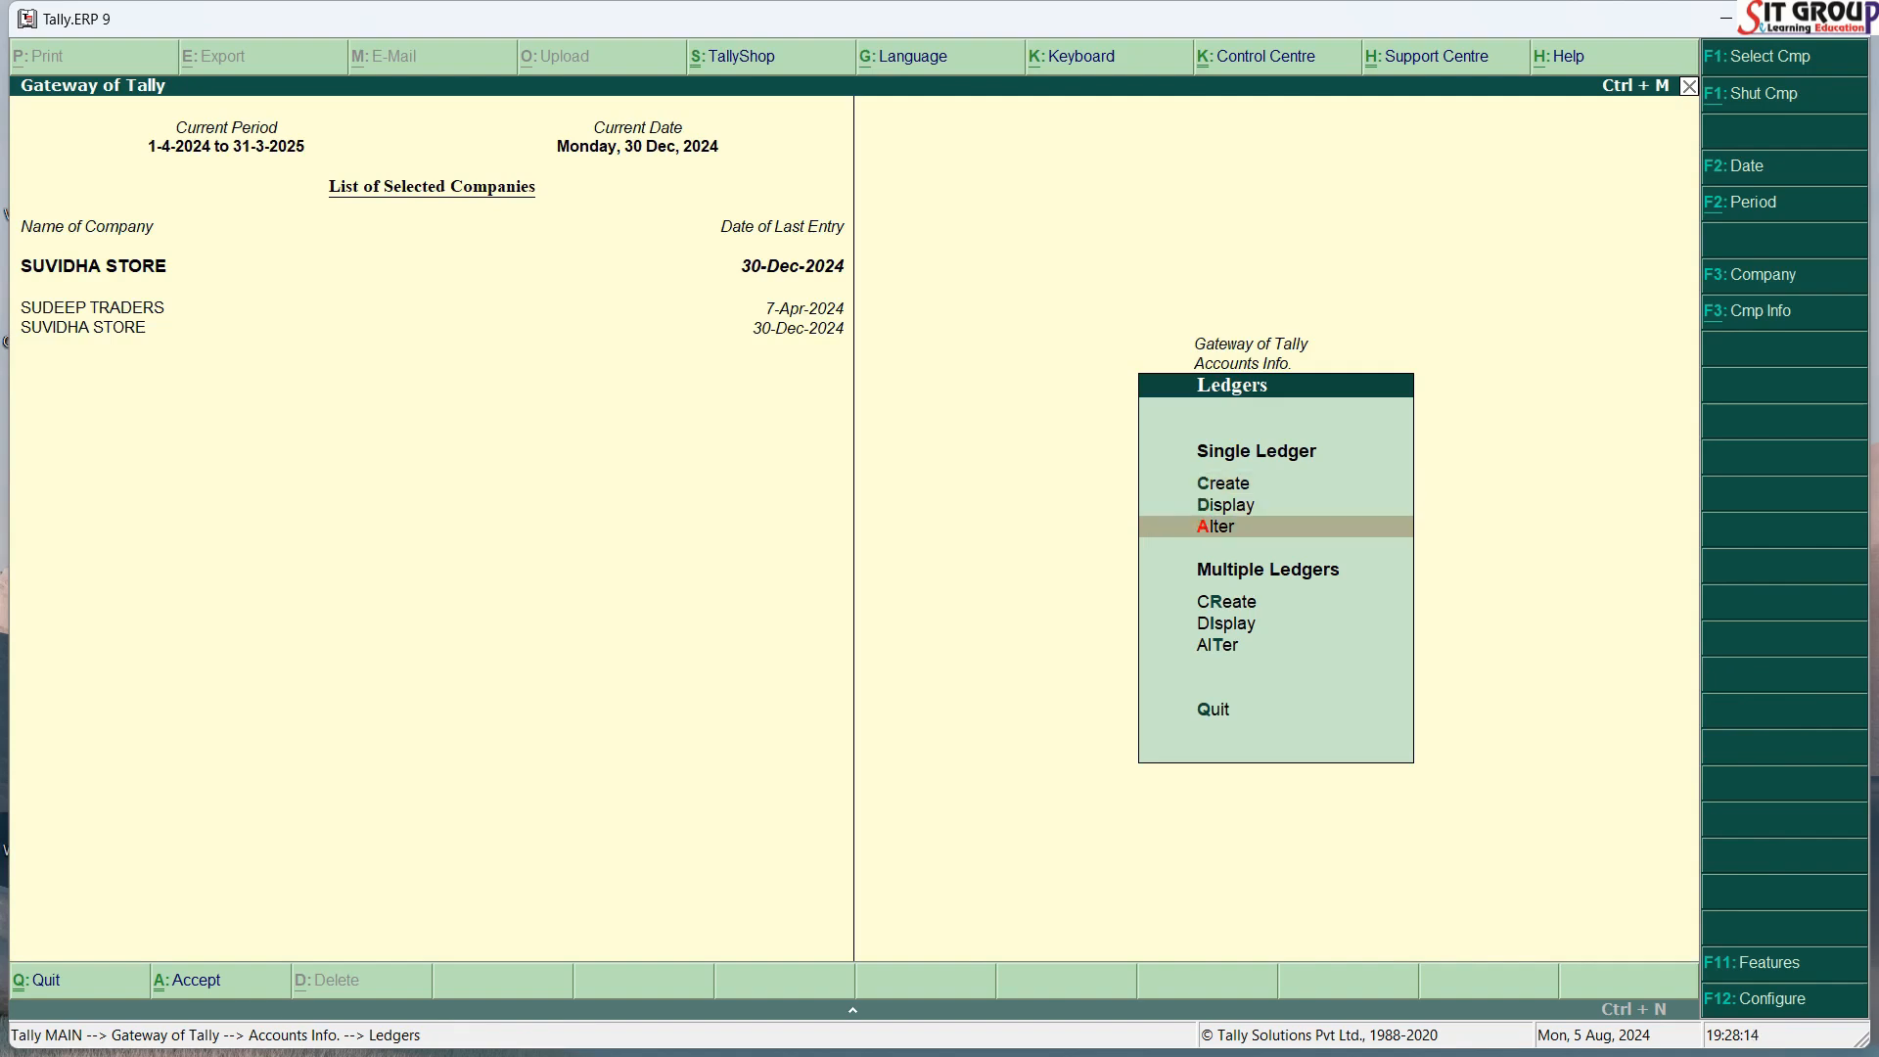
pyautogui.press('Return')
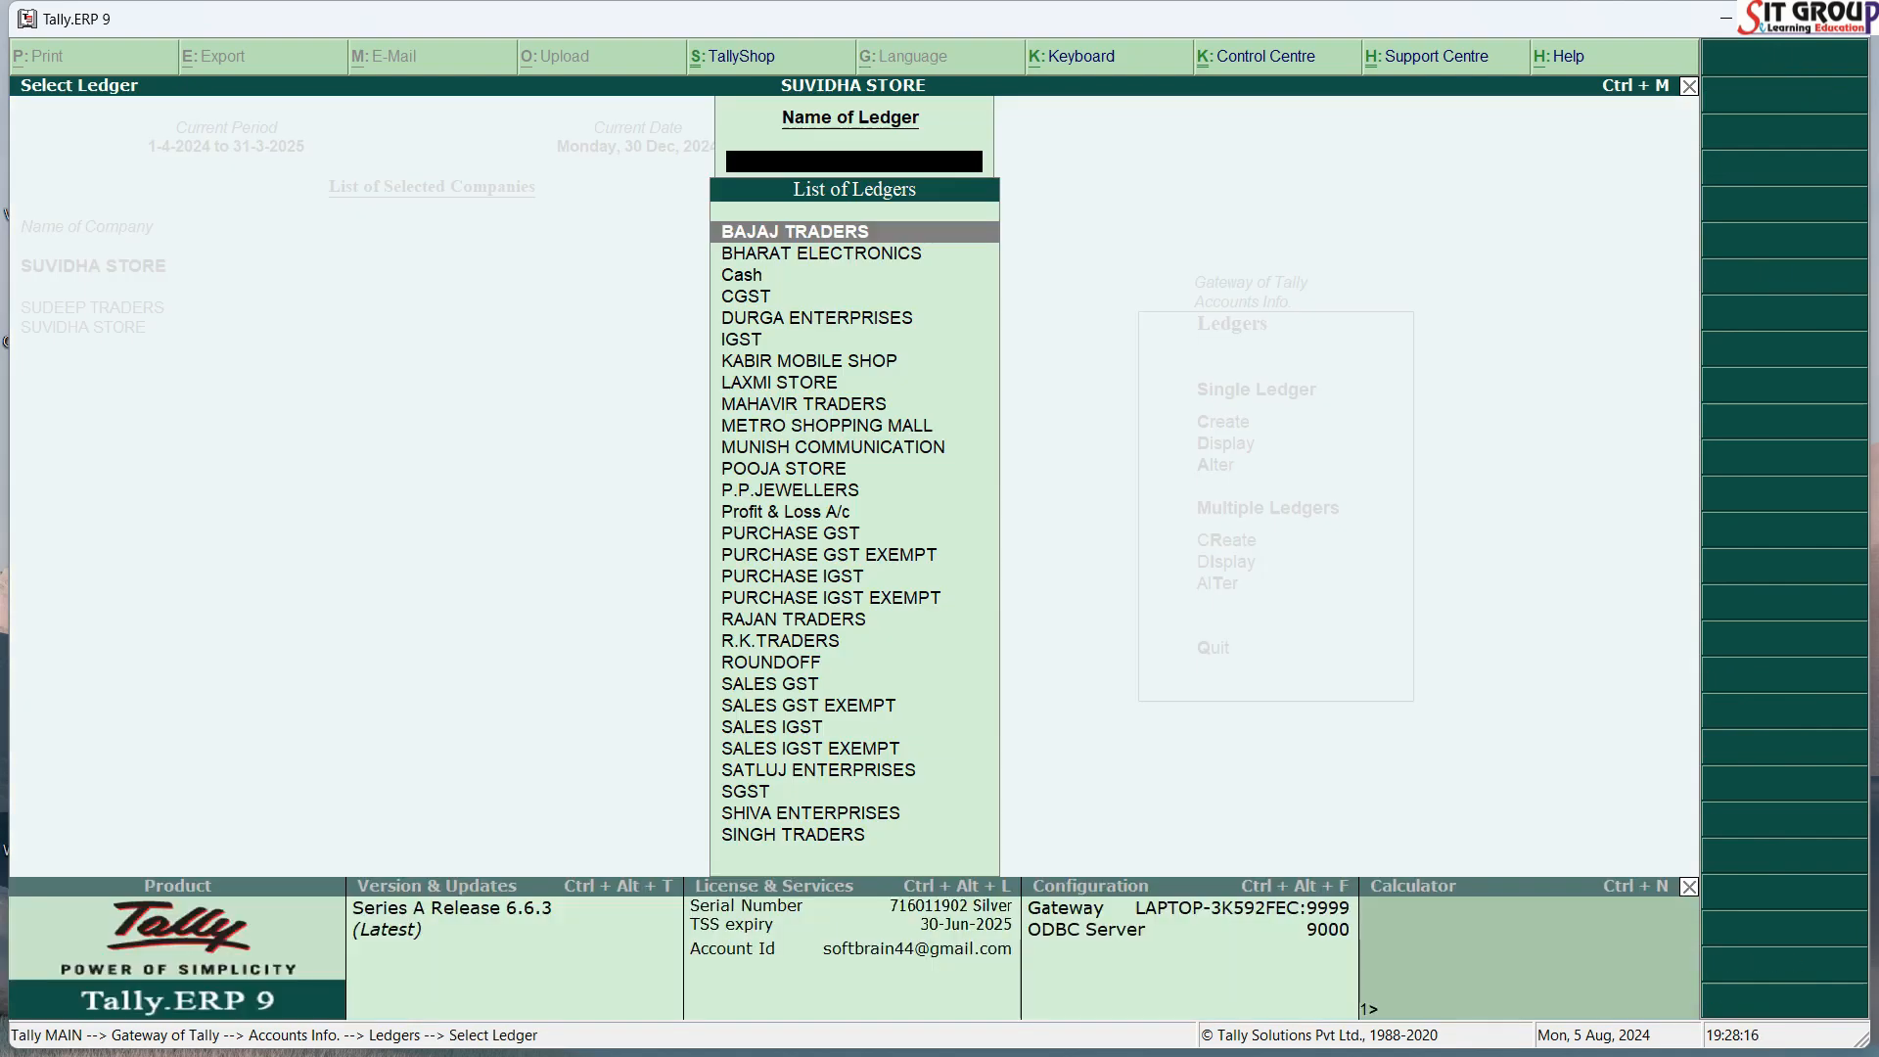
pyautogui.write('SING')
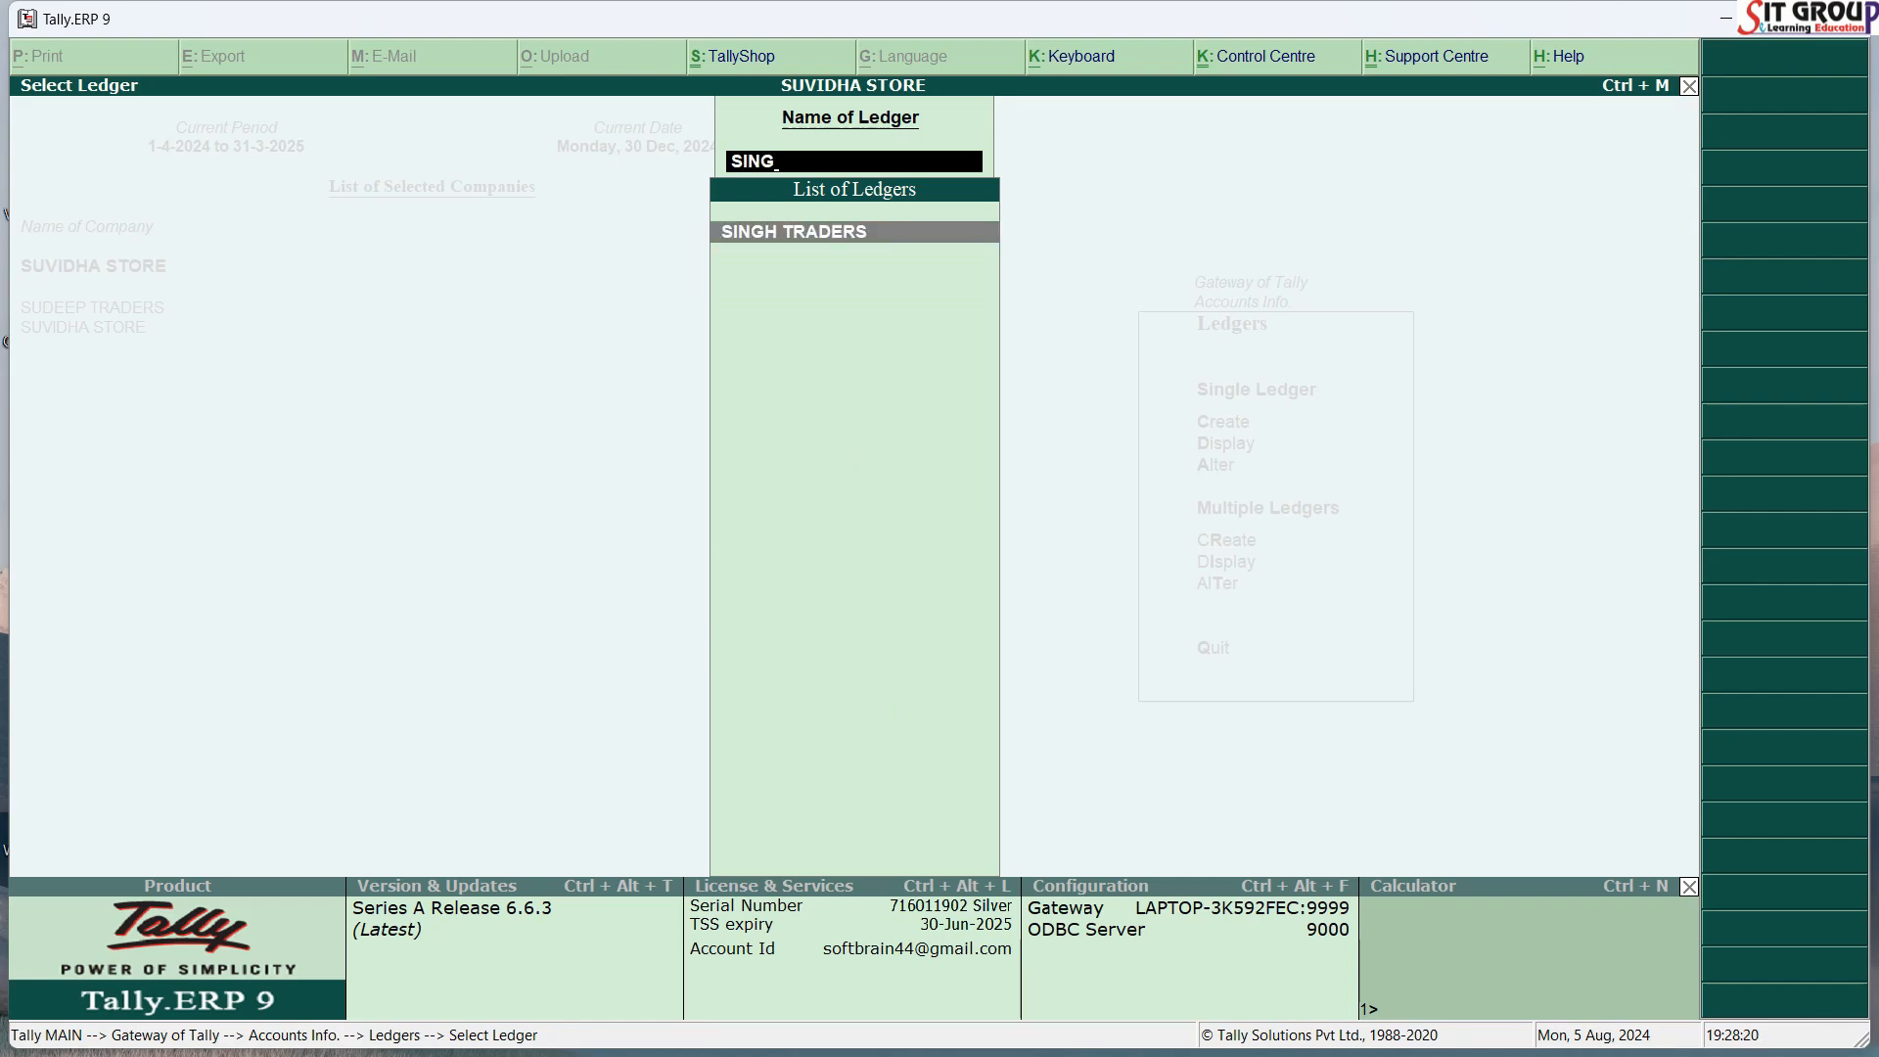
pyautogui.press('Return')
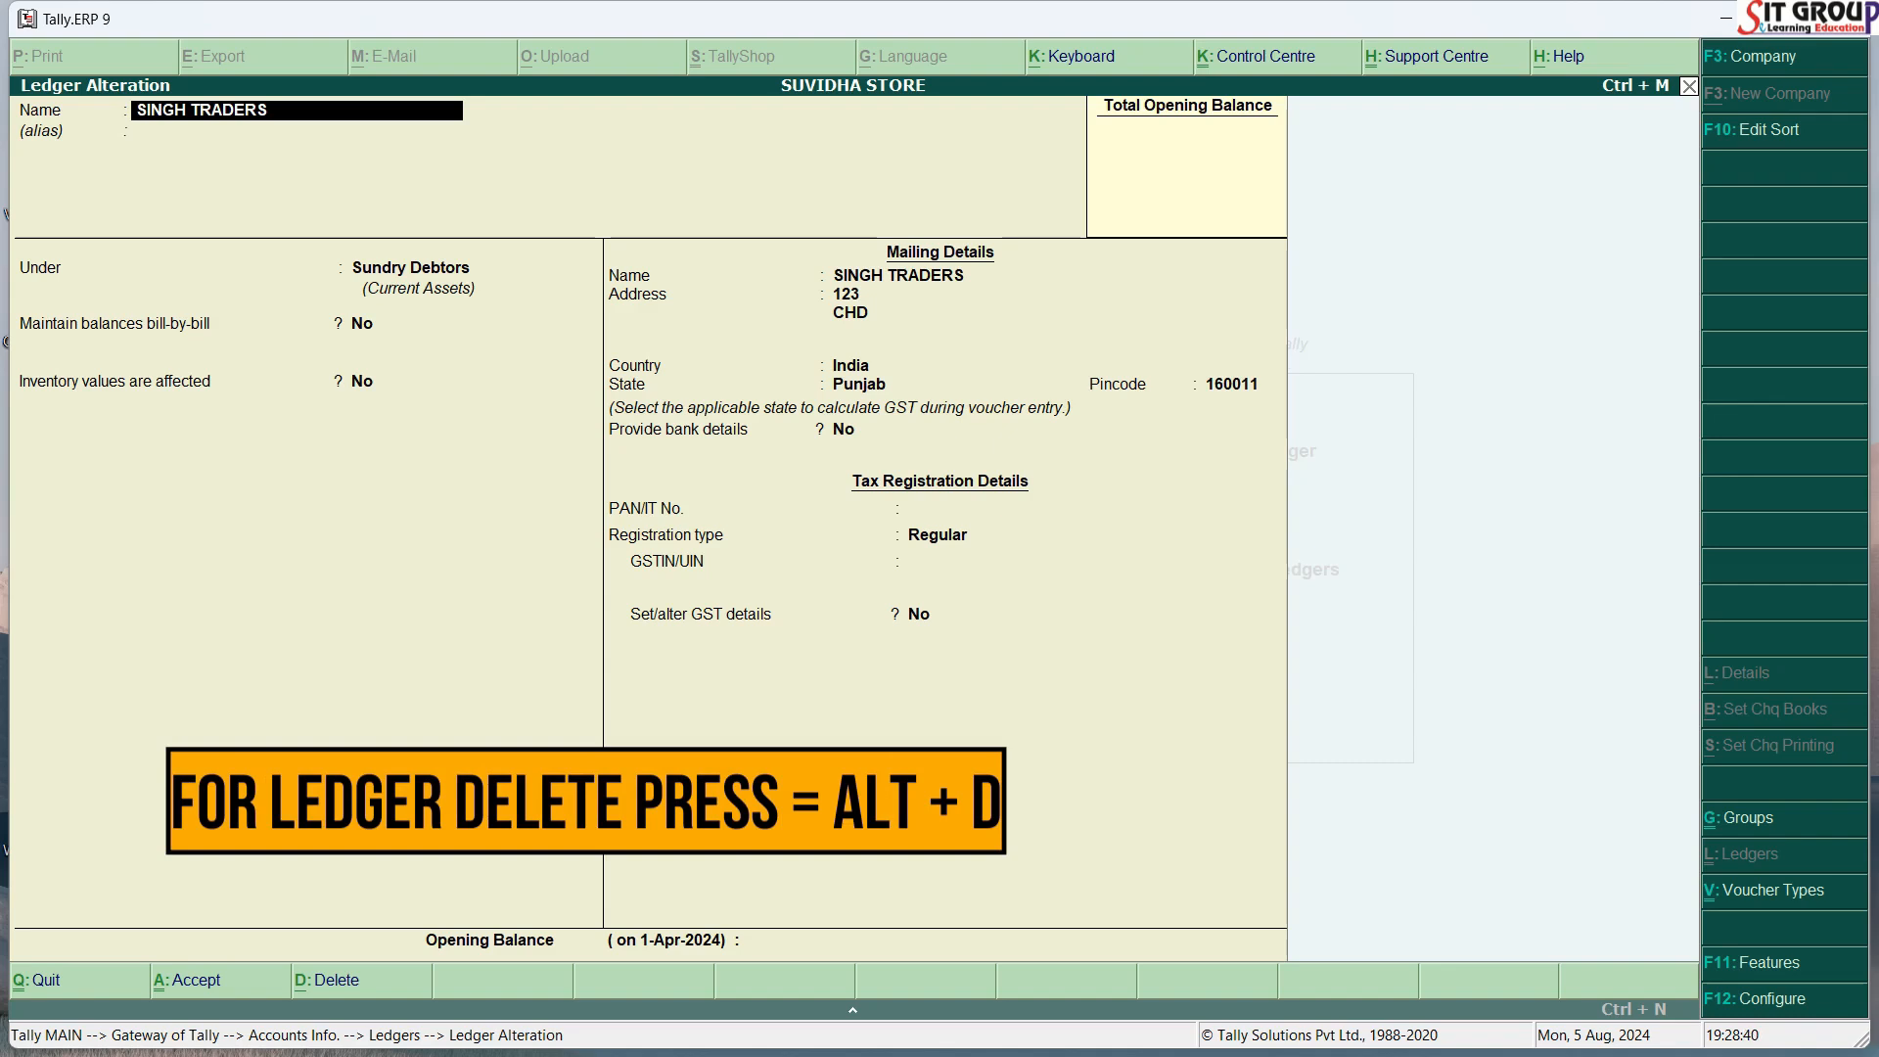
pyautogui.hotkey('alt', 'd')
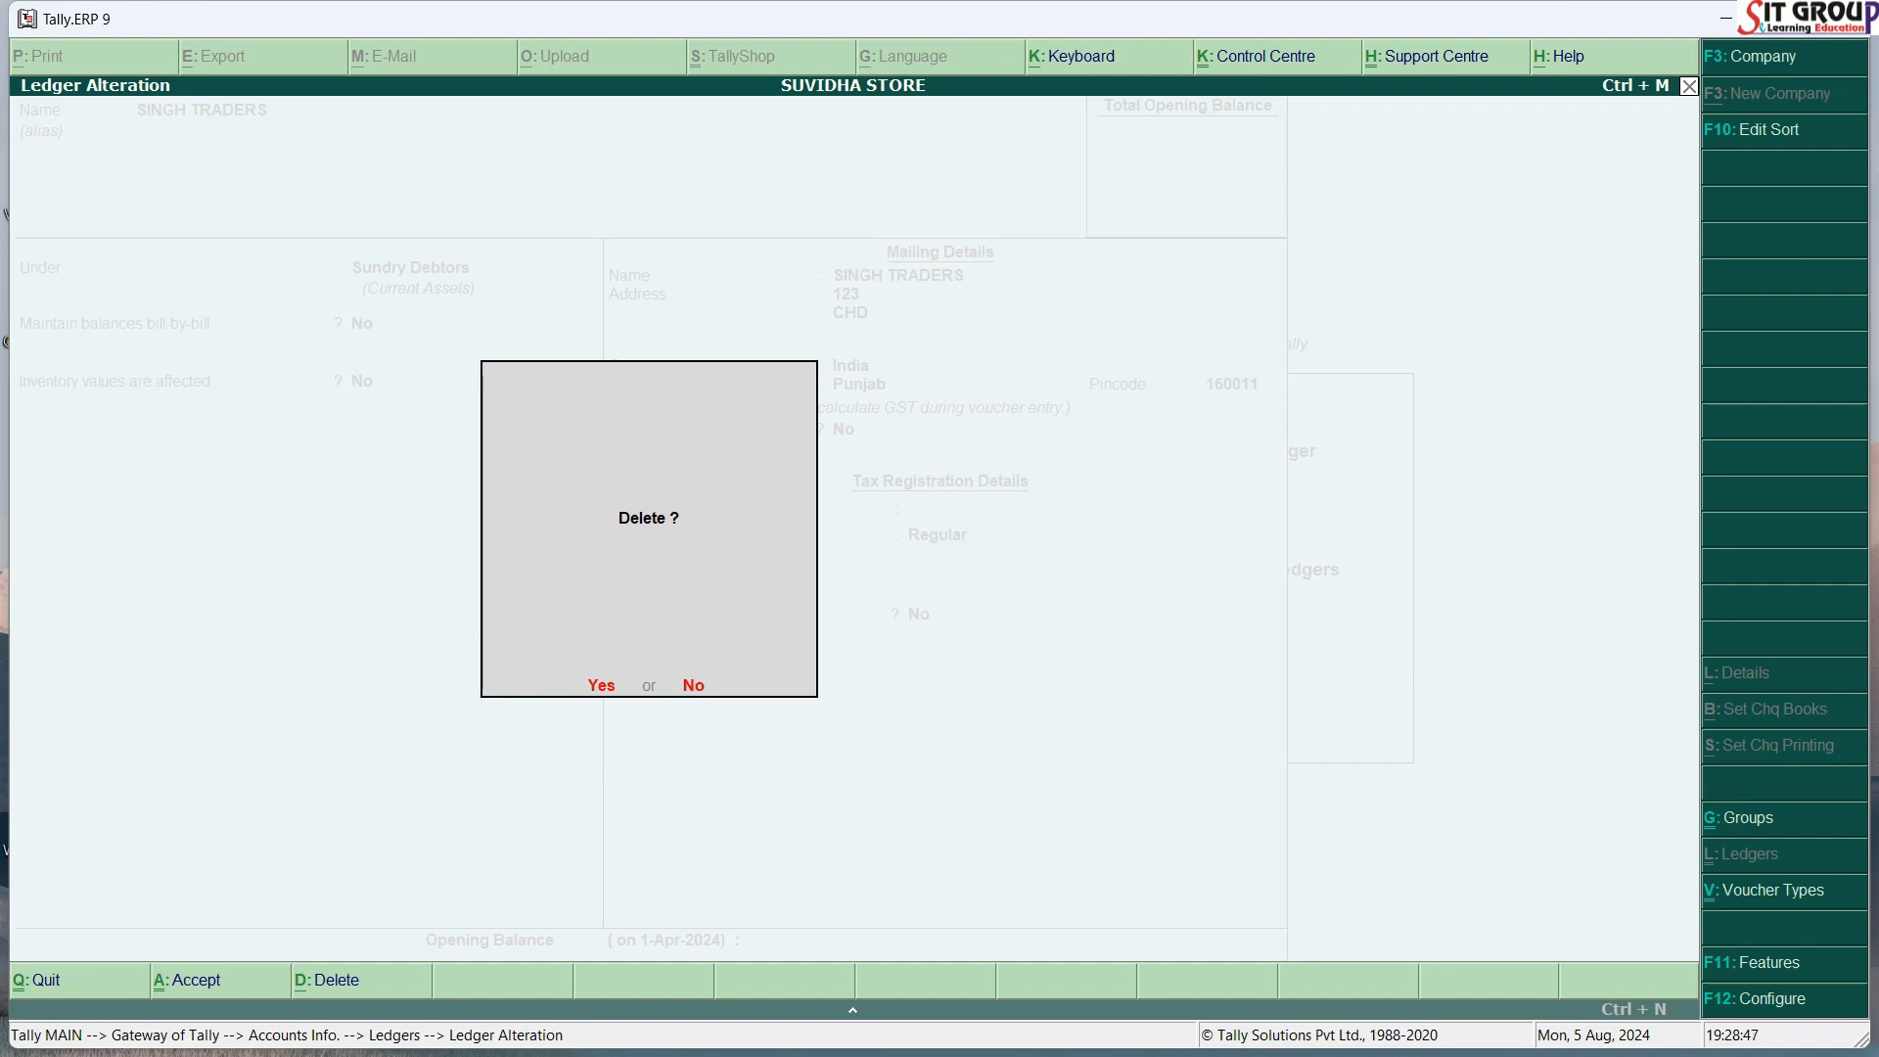
pyautogui.press('y')
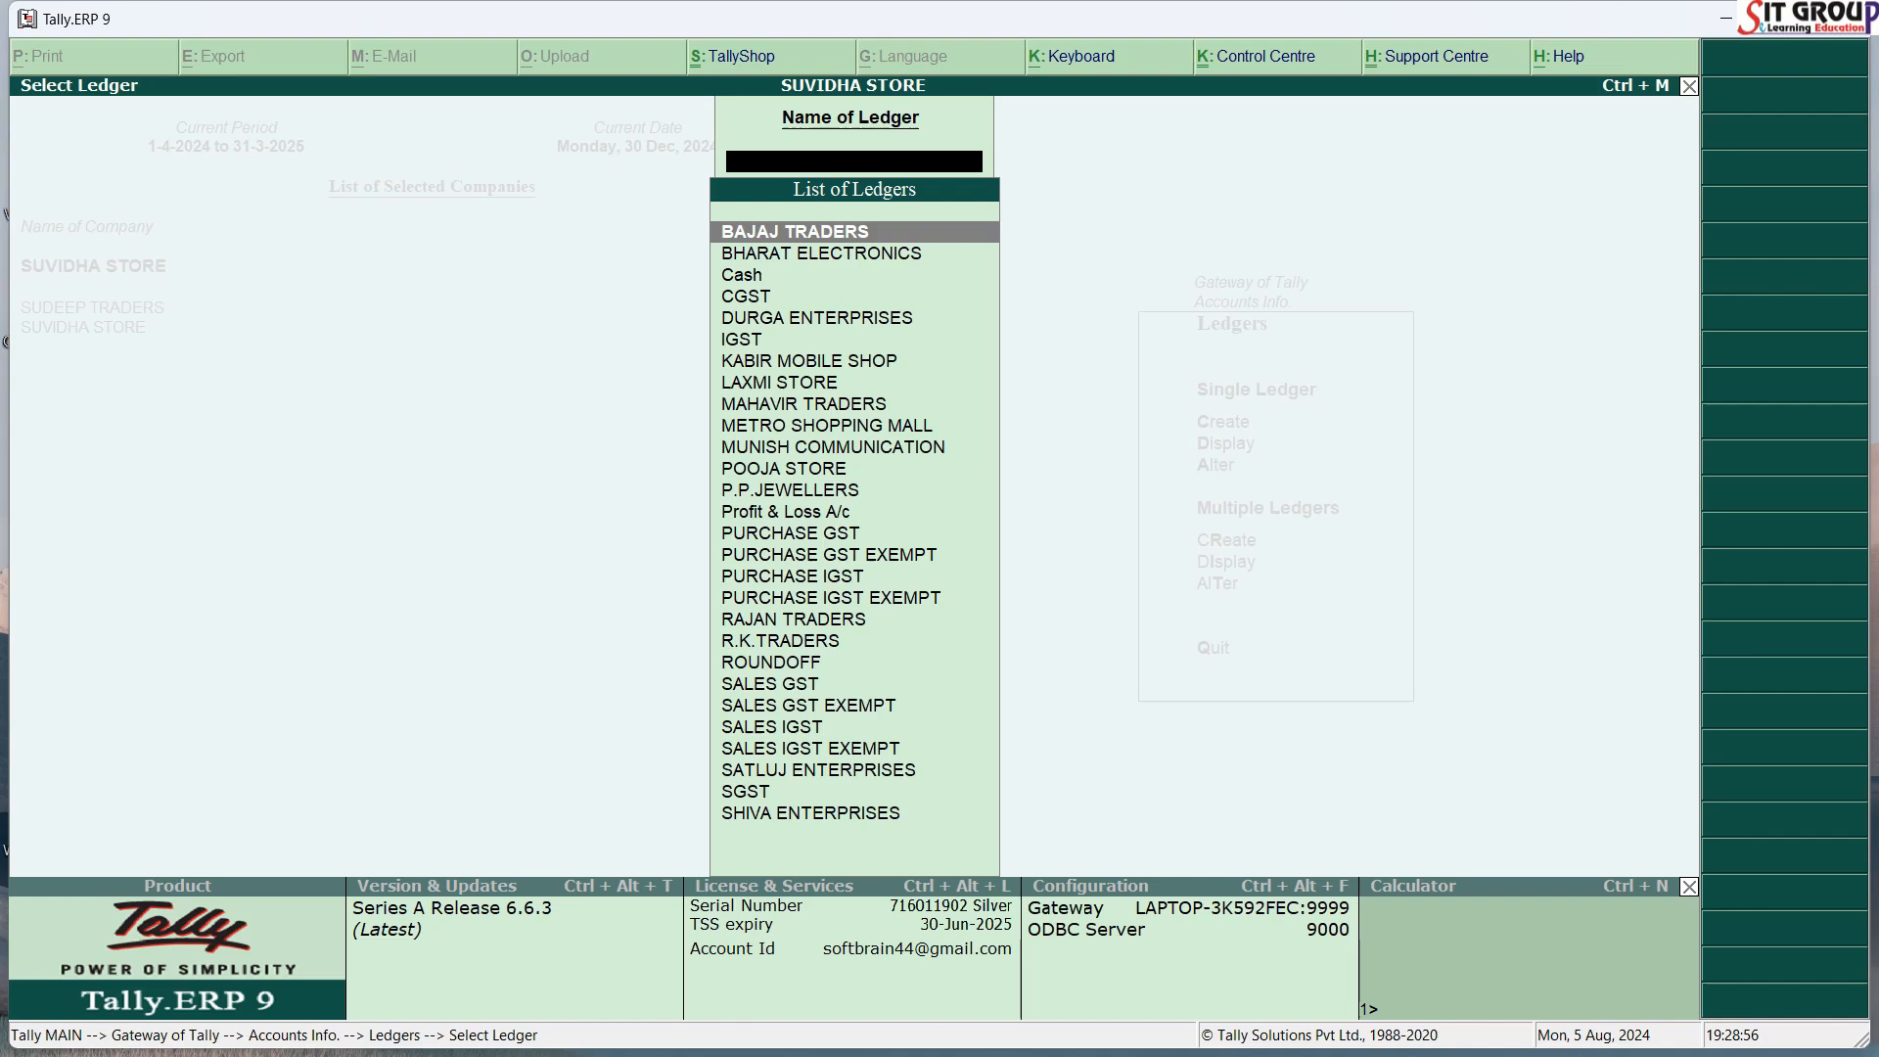
pyautogui.write('si')
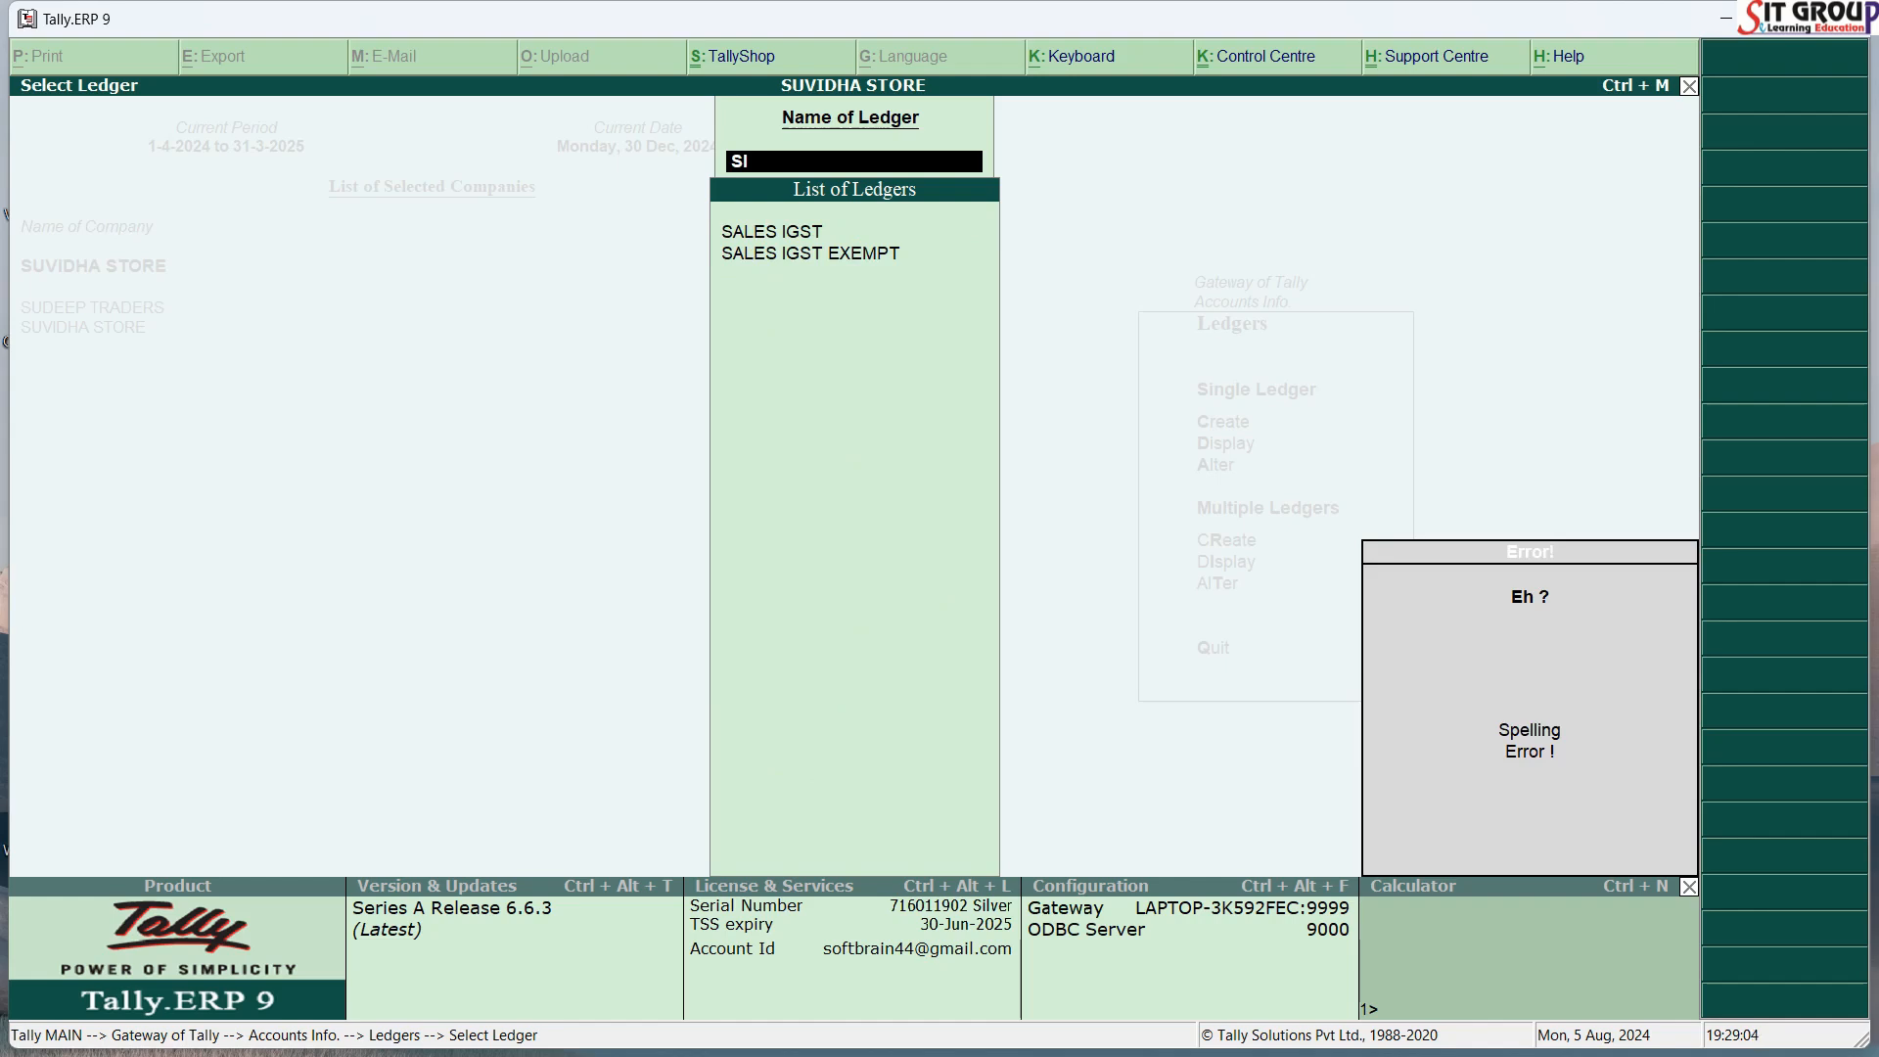
# Step: Leave the ledger selection and return through the accounts masters to the Gateway of Tally
pyautogui.press('Escape')
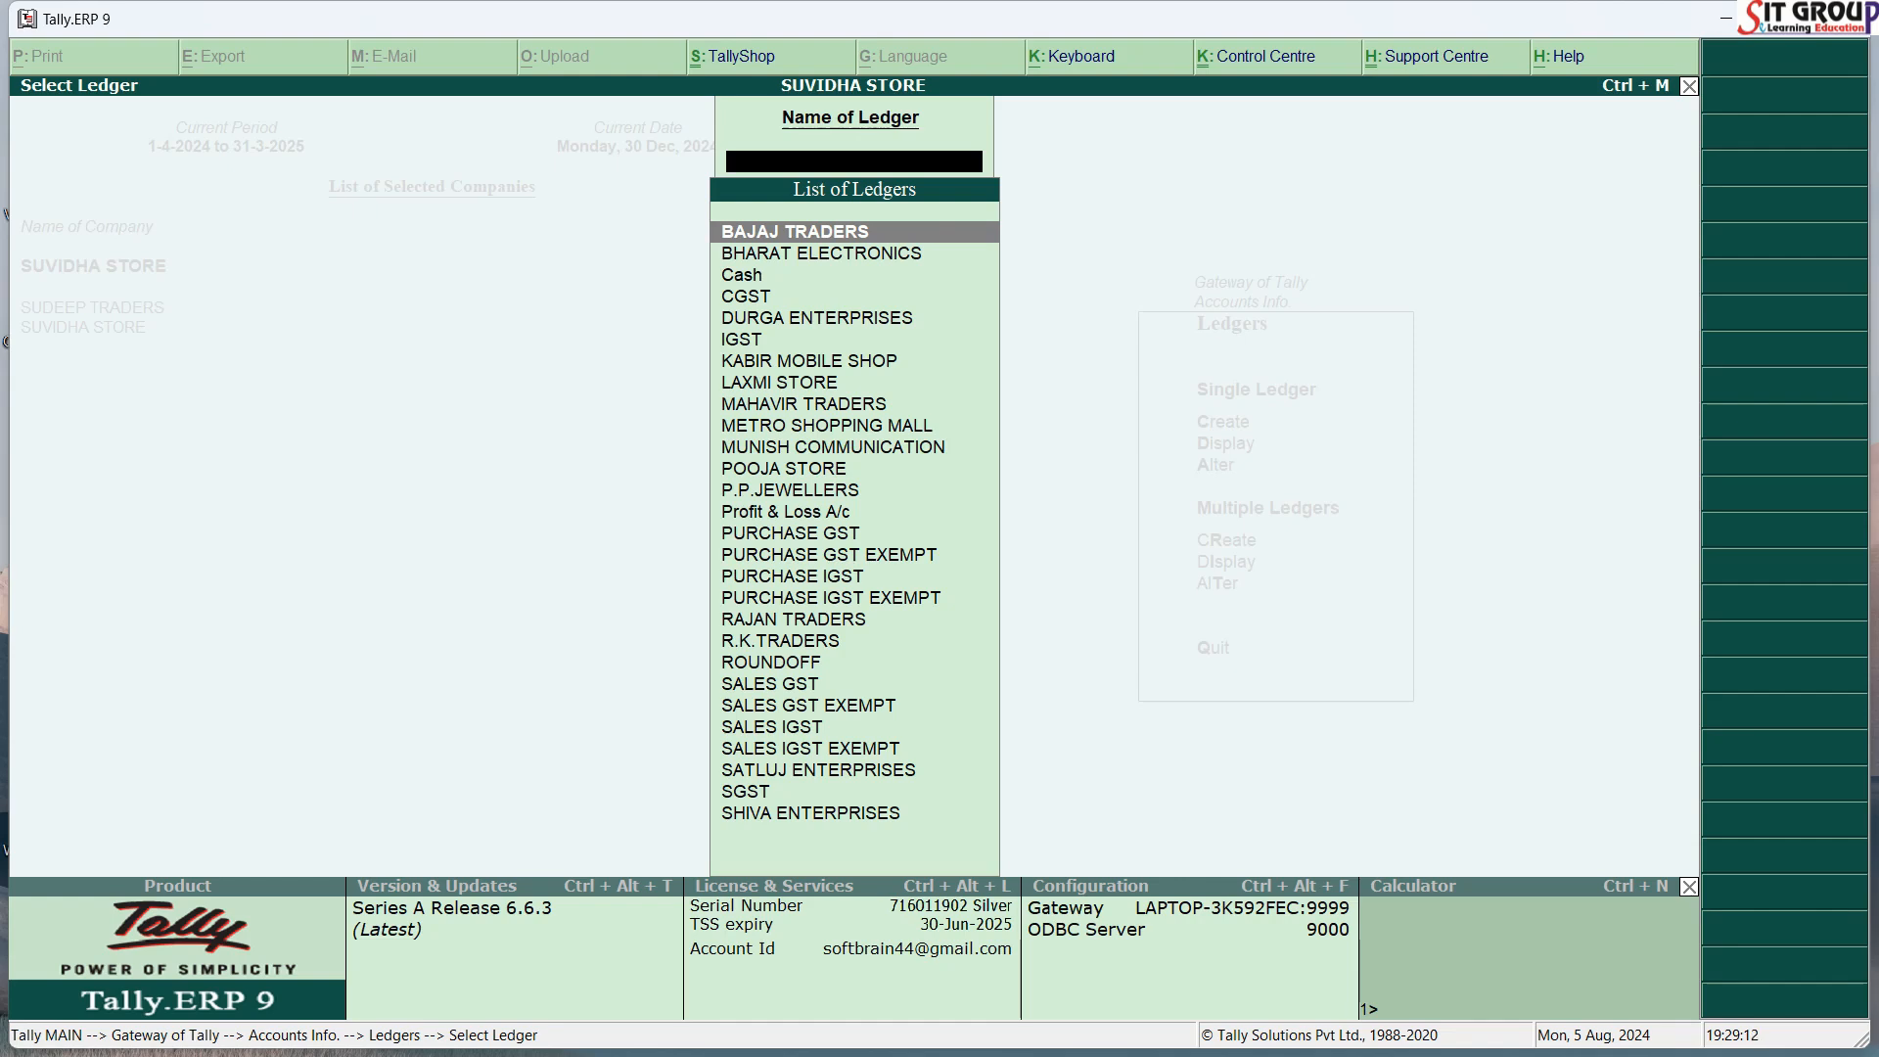
pyautogui.press('Escape')
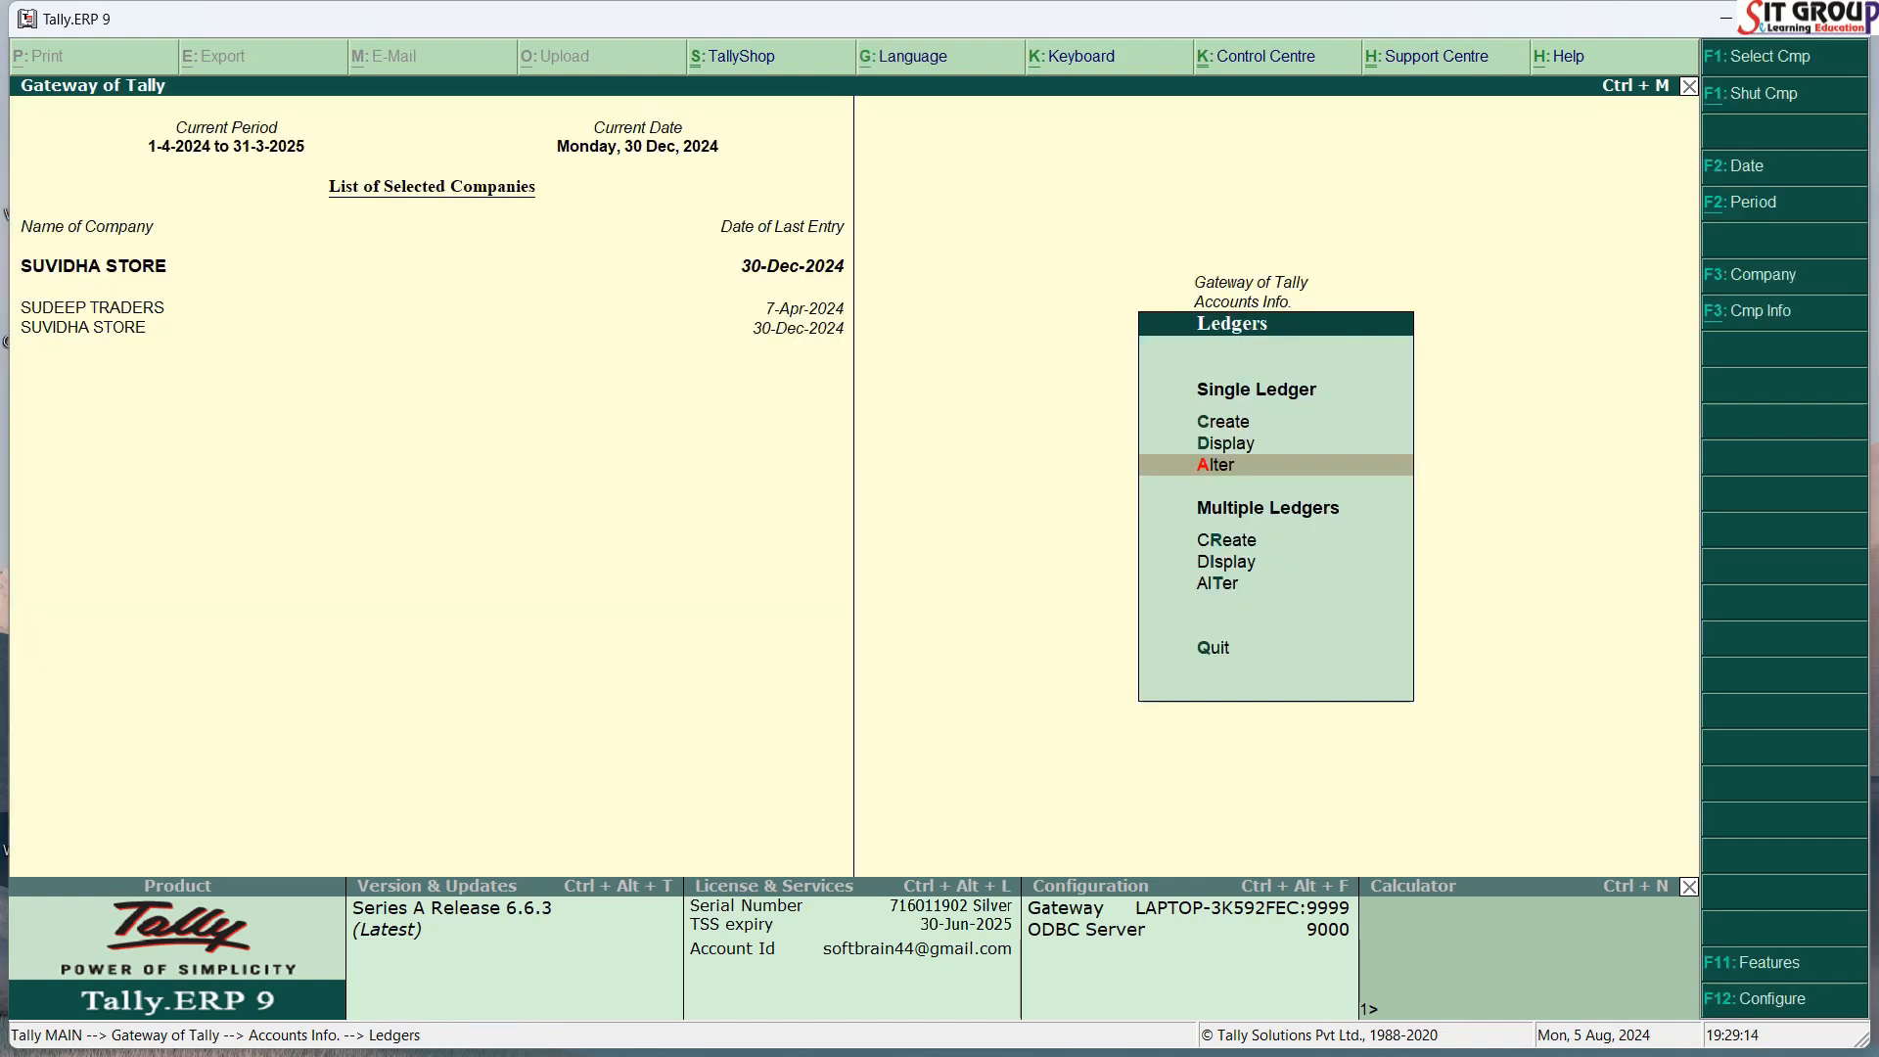
pyautogui.press('Escape')
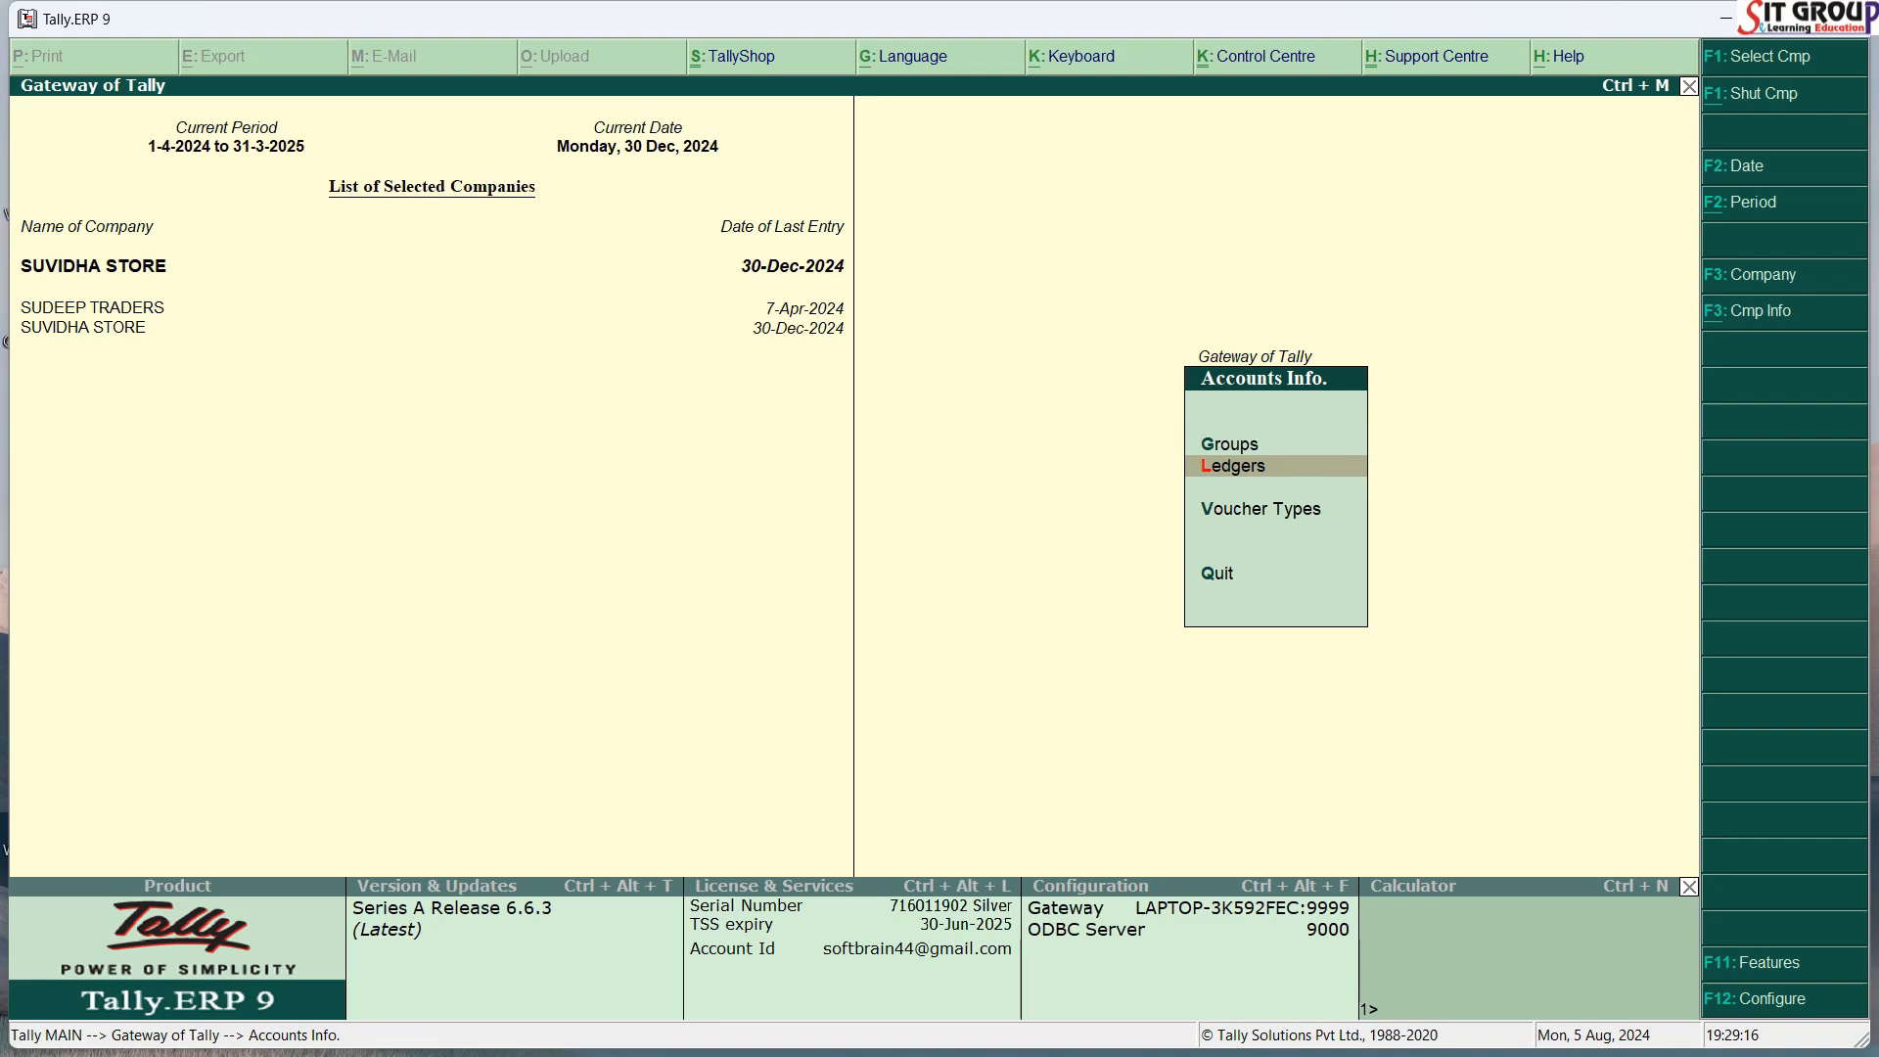
pyautogui.press('Escape')
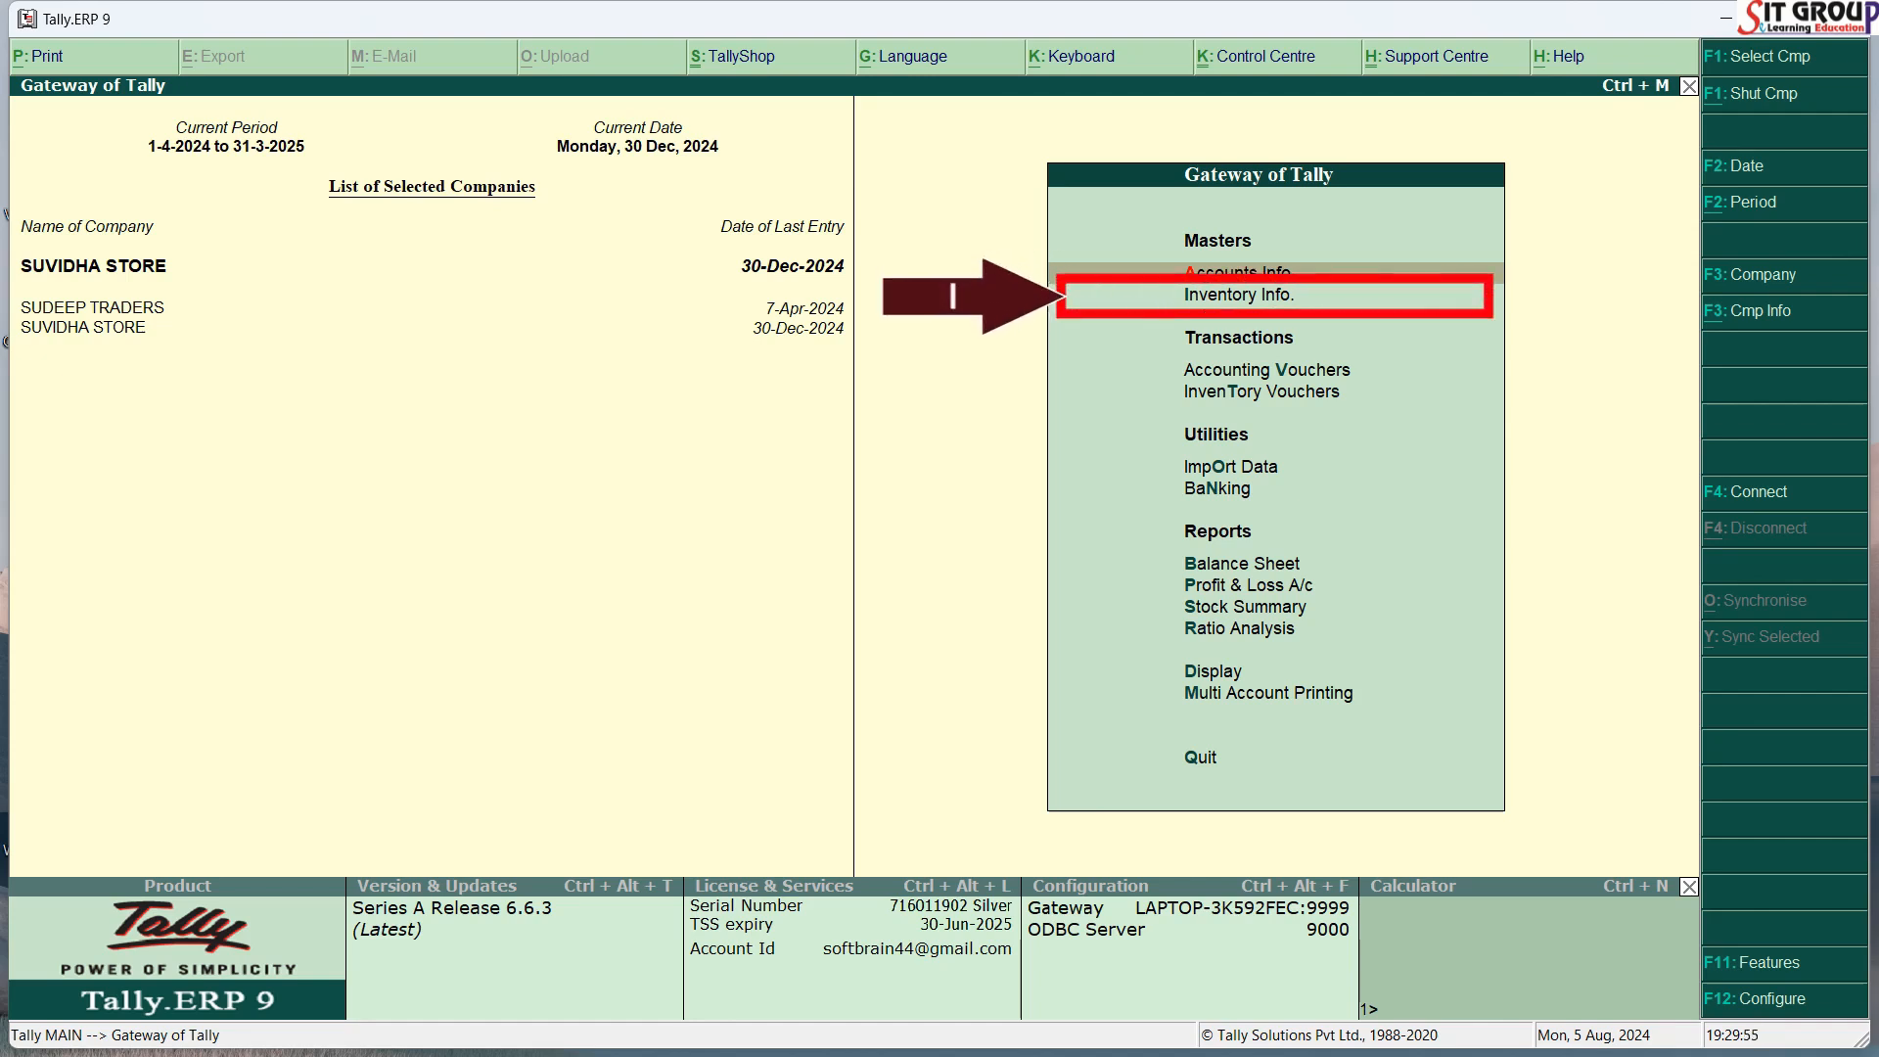
# Step: Alter the single stock item AIR CONDITIONER in the inventory masters, changing its name to AIR CONDITIONER AC and leaving the alias blank
pyautogui.press('Down')
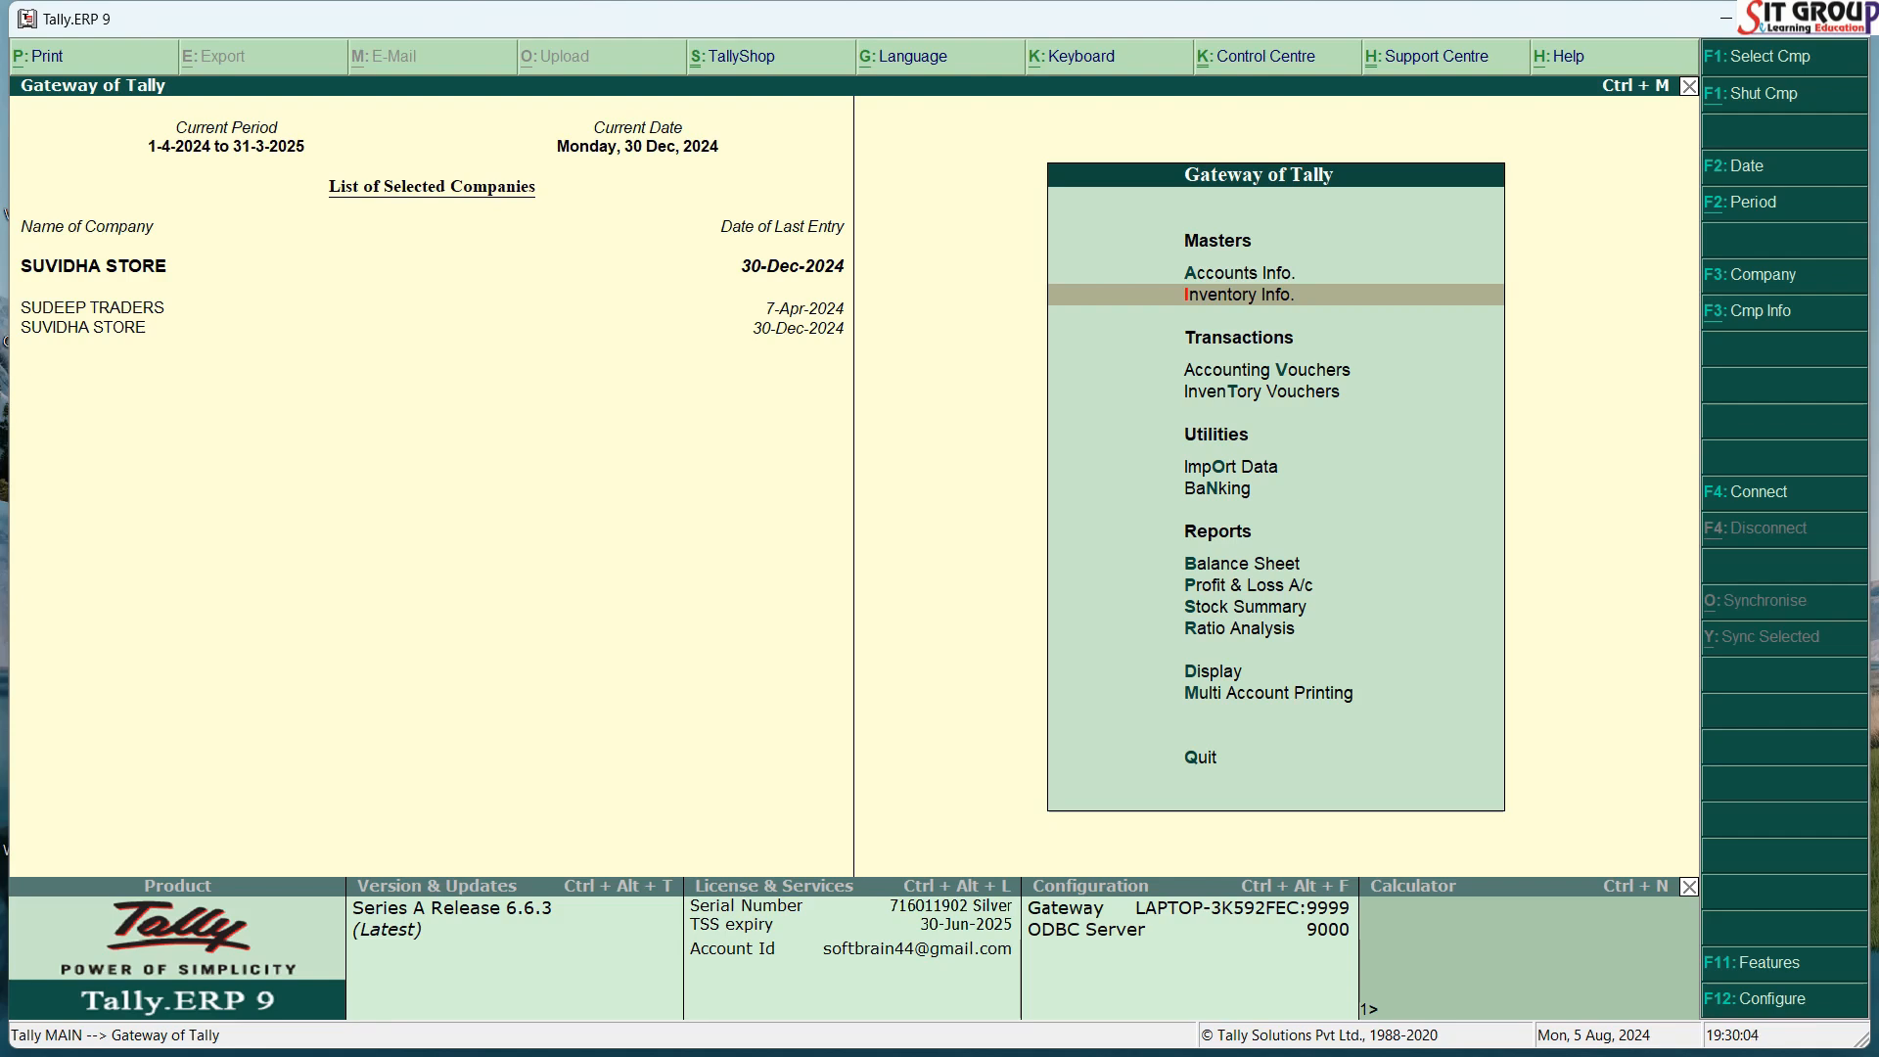
pyautogui.press('Return')
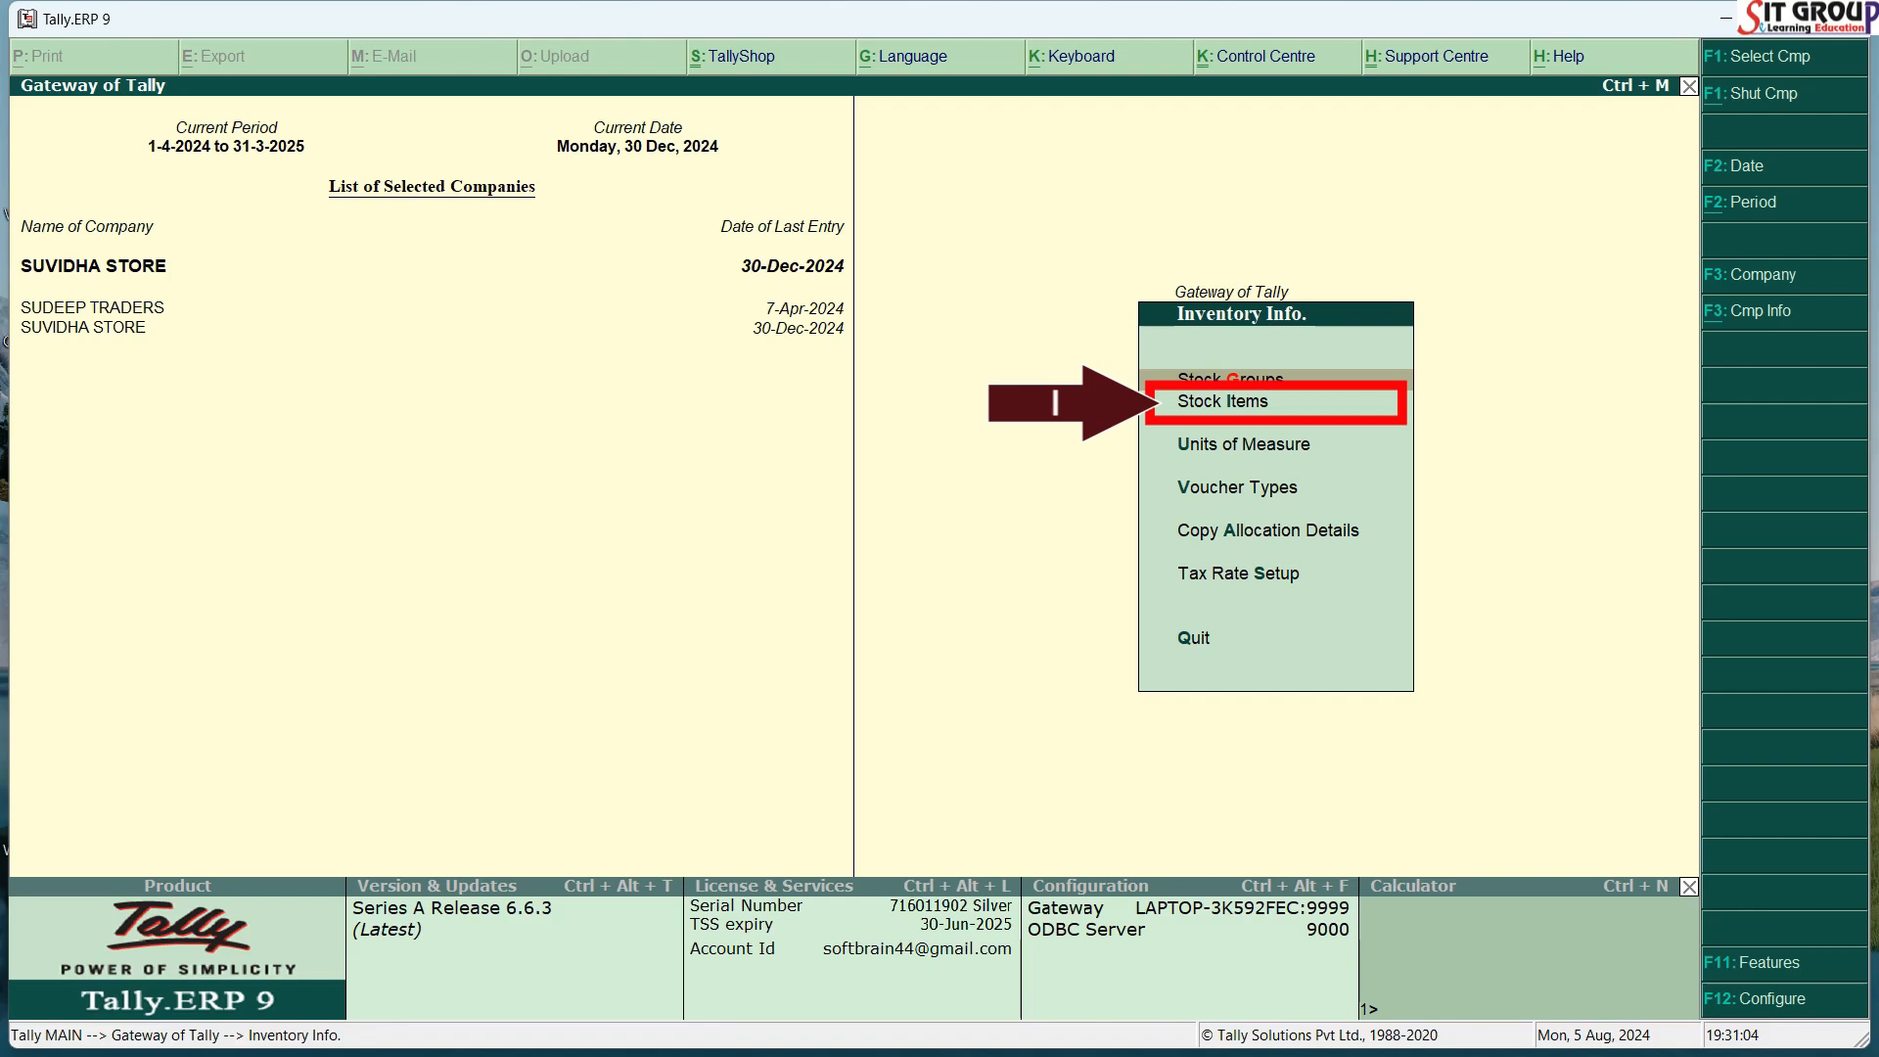
pyautogui.press('Down')
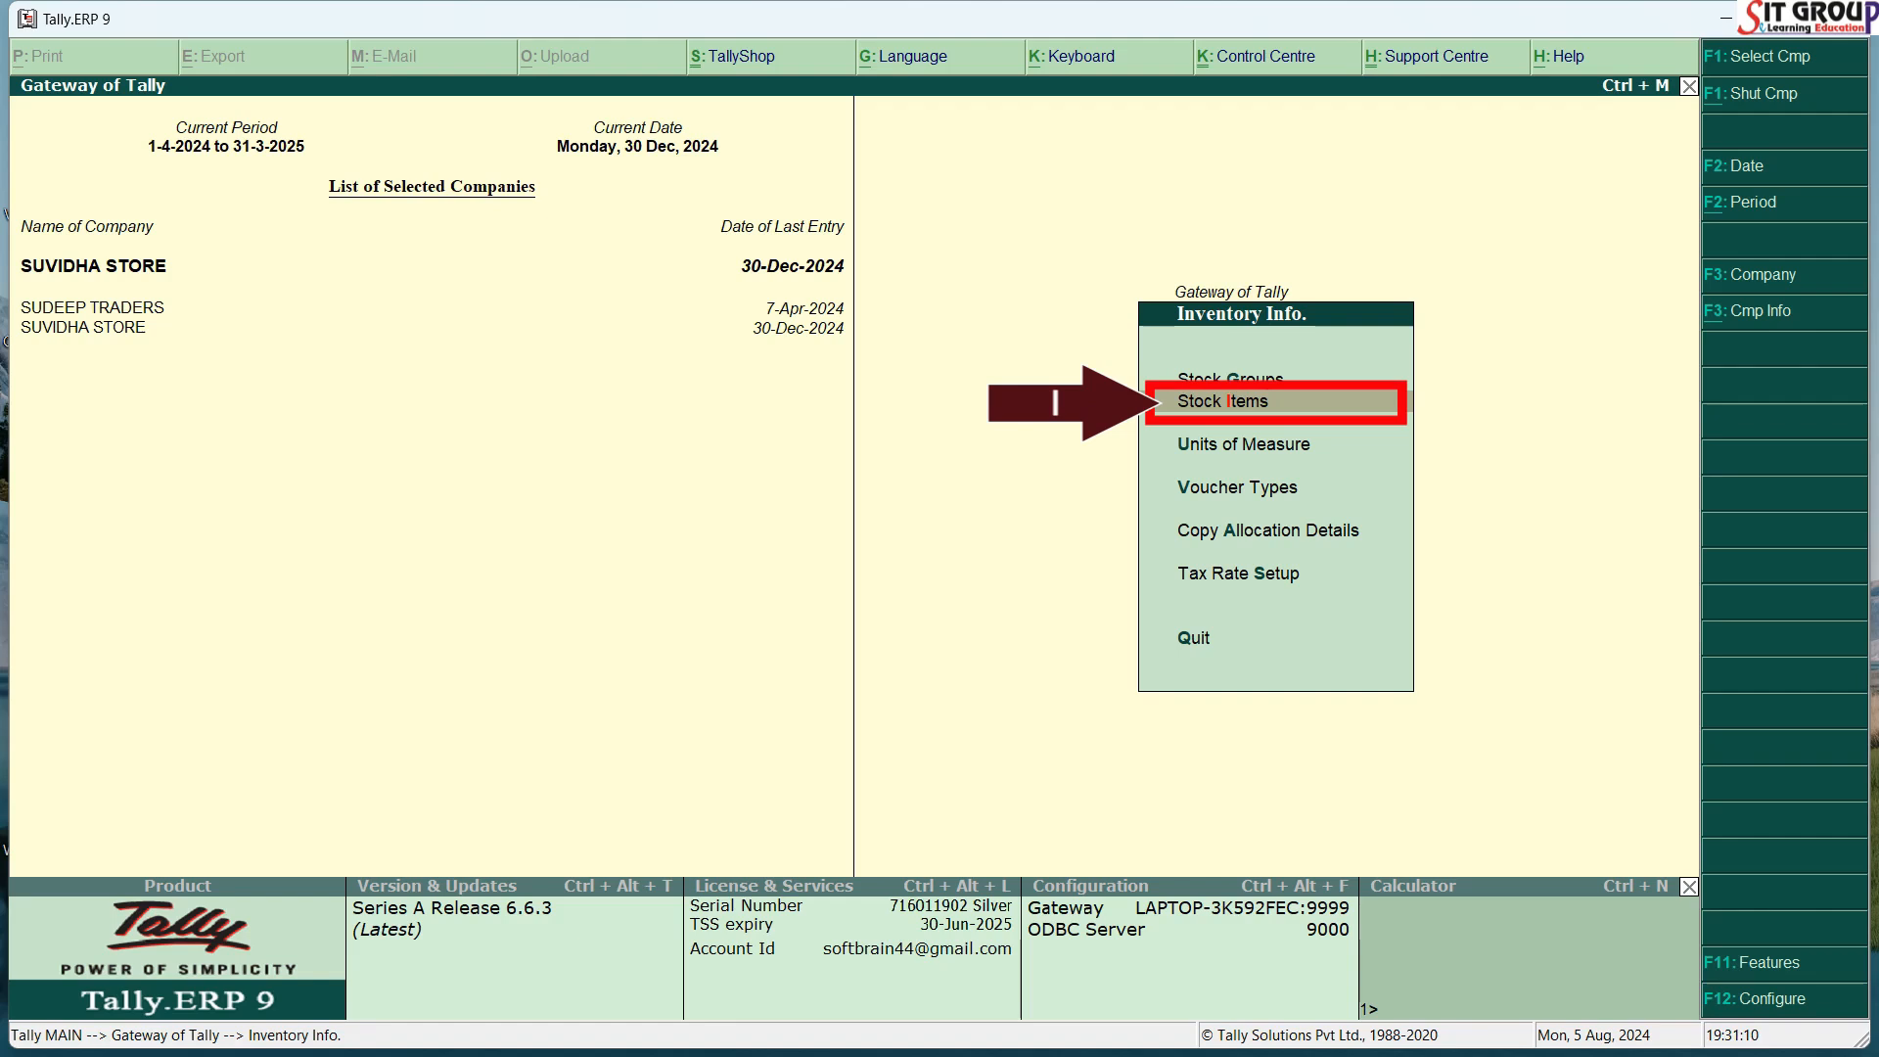
pyautogui.press('Return')
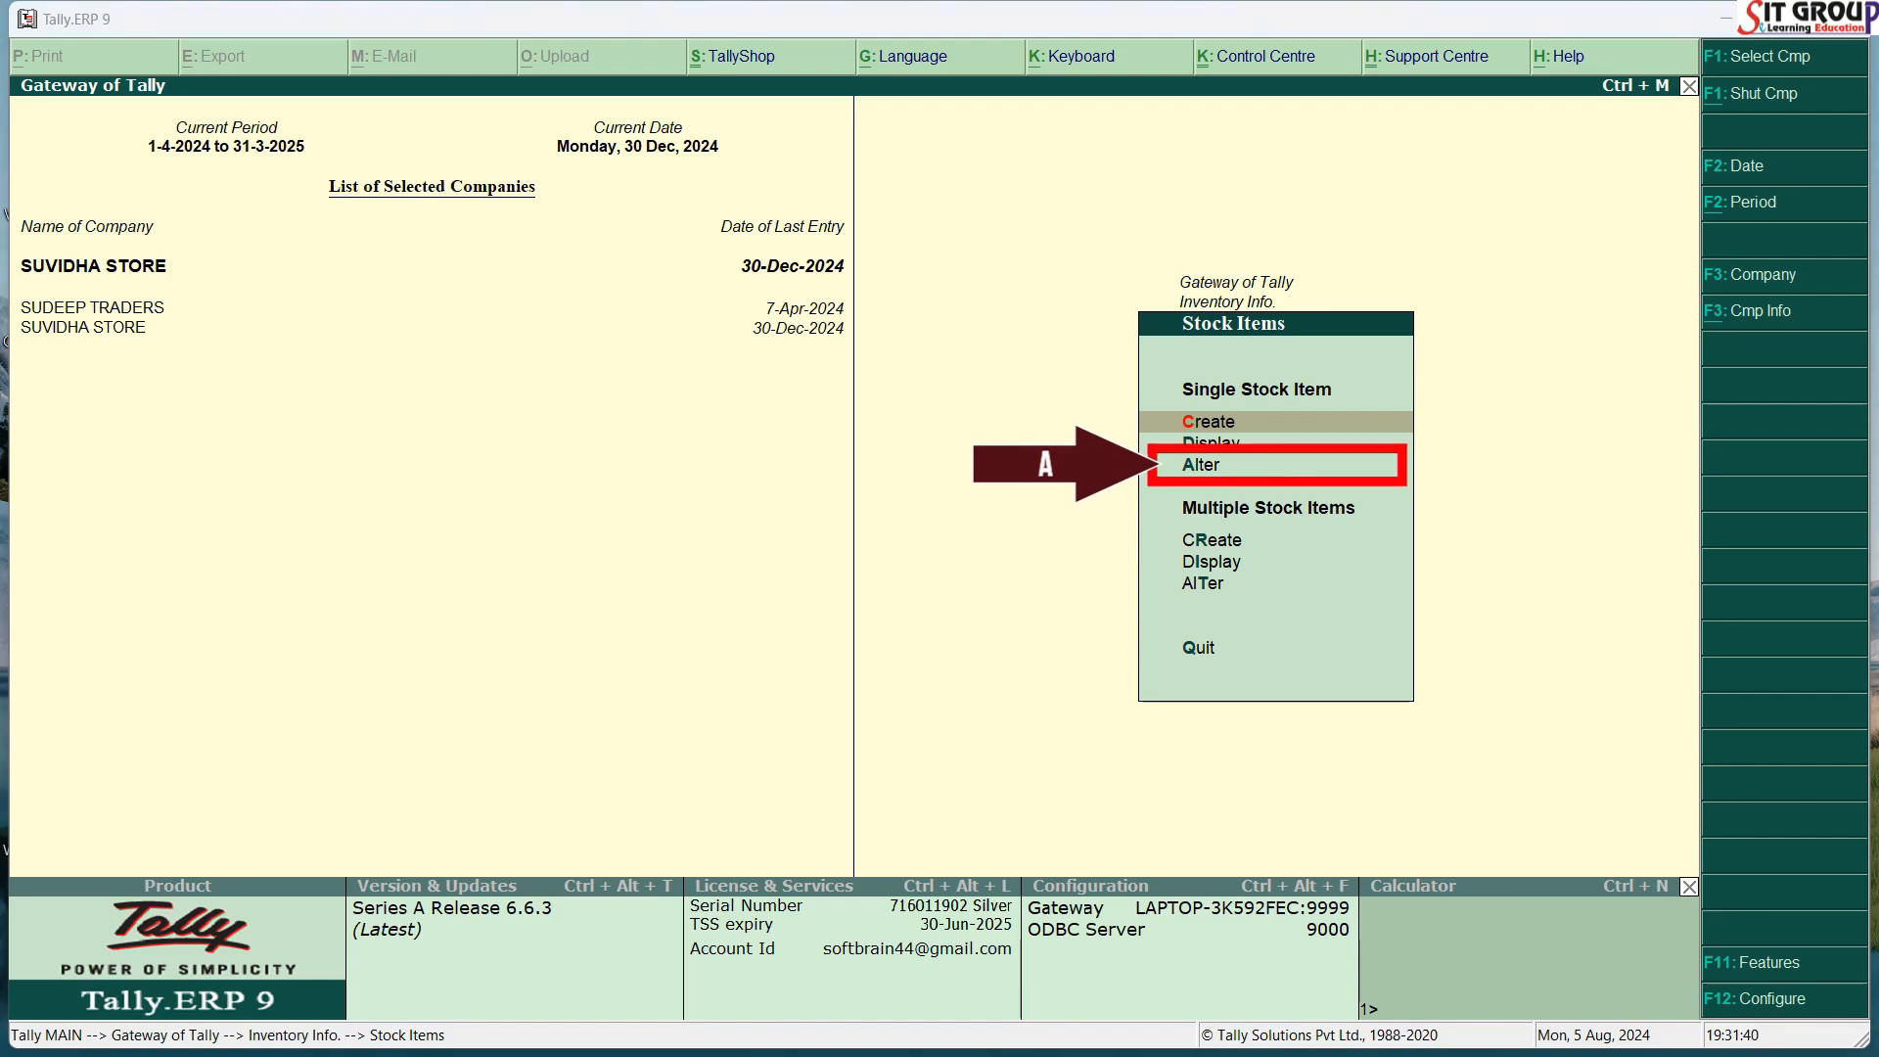
pyautogui.press('a')
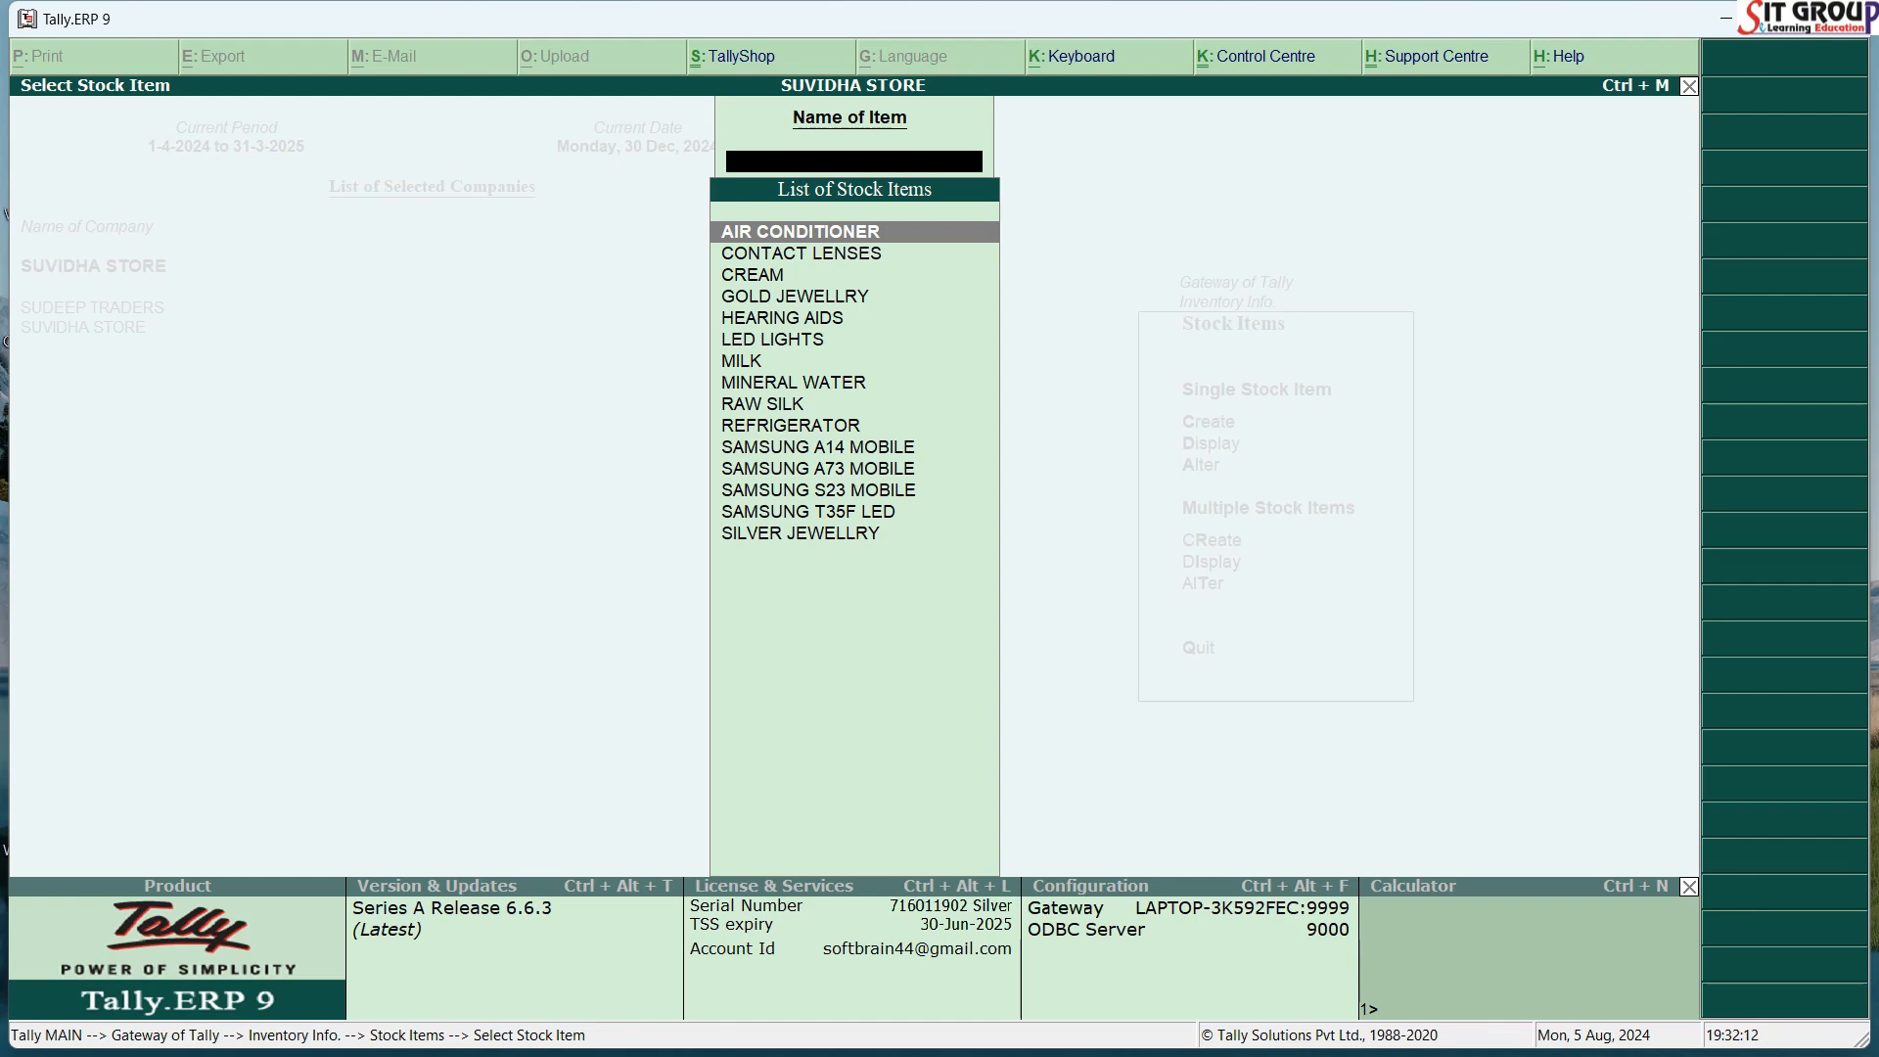
pyautogui.press('Return')
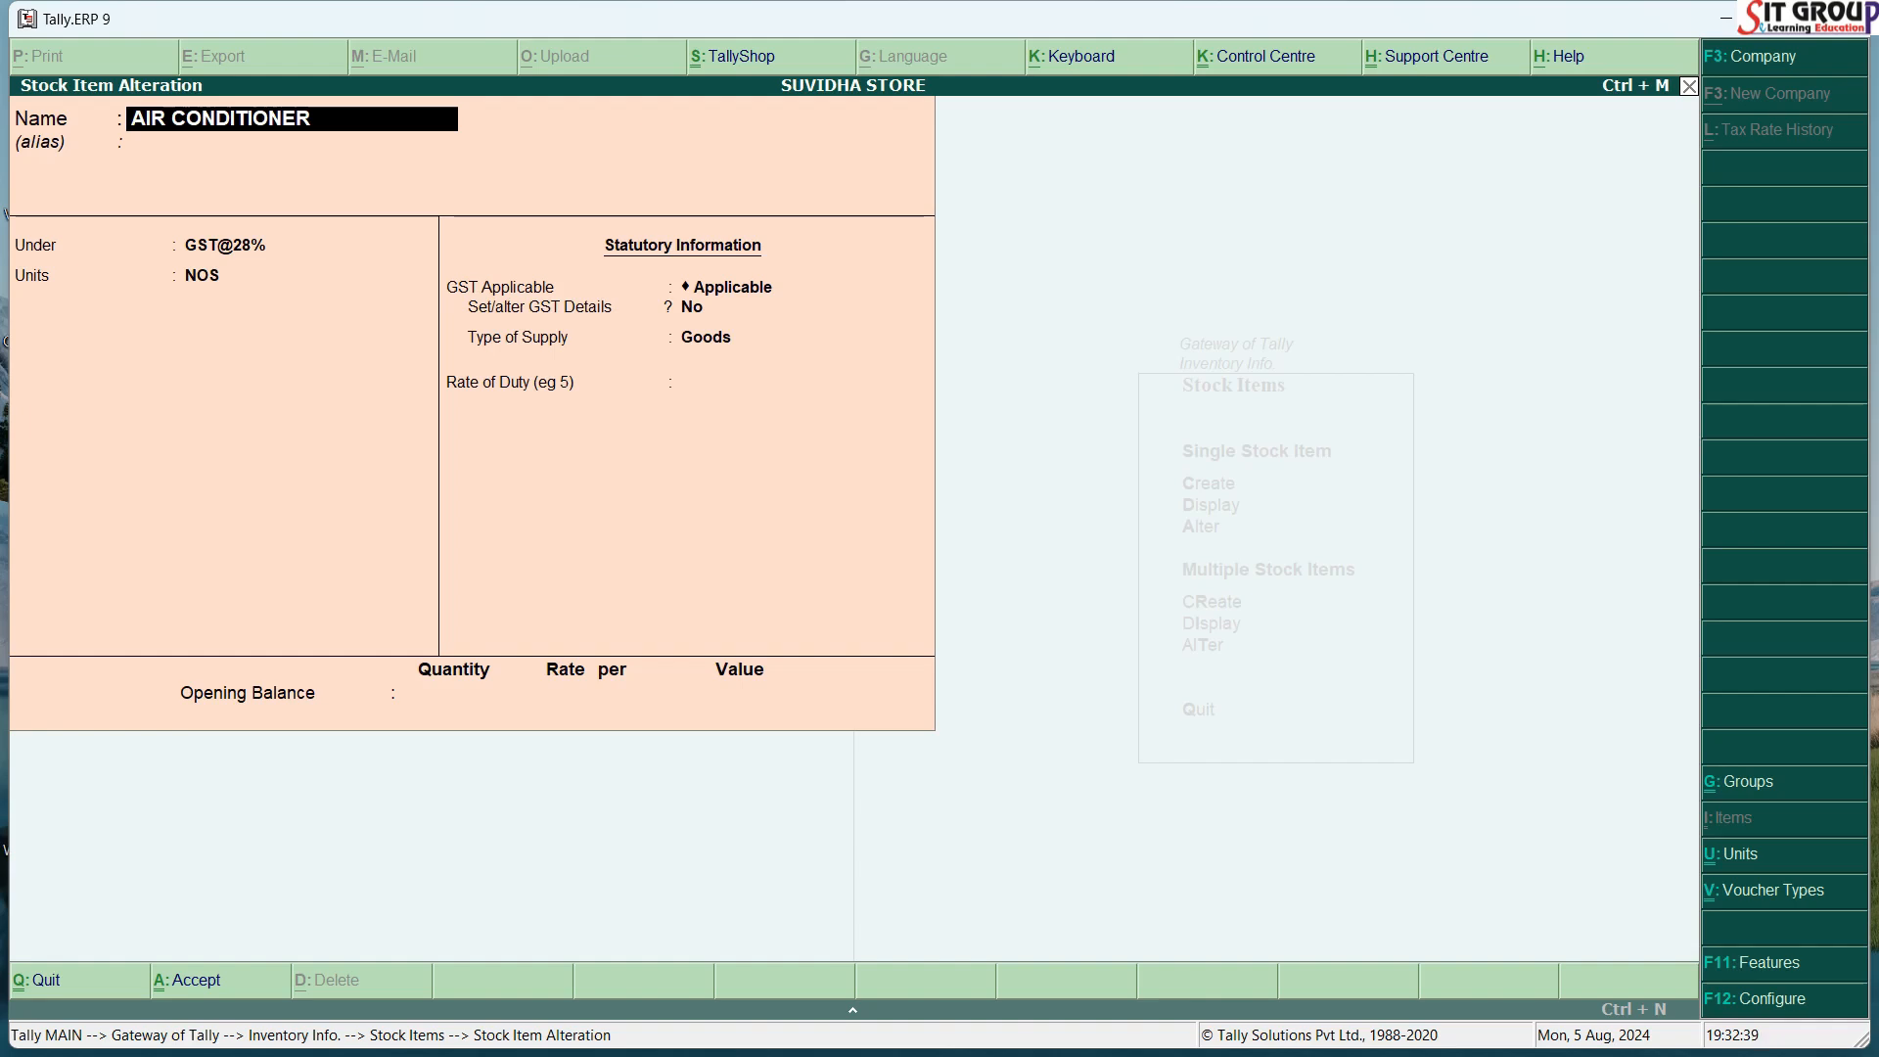
pyautogui.press('End')
pyautogui.write('AC')
pyautogui.press('Return')
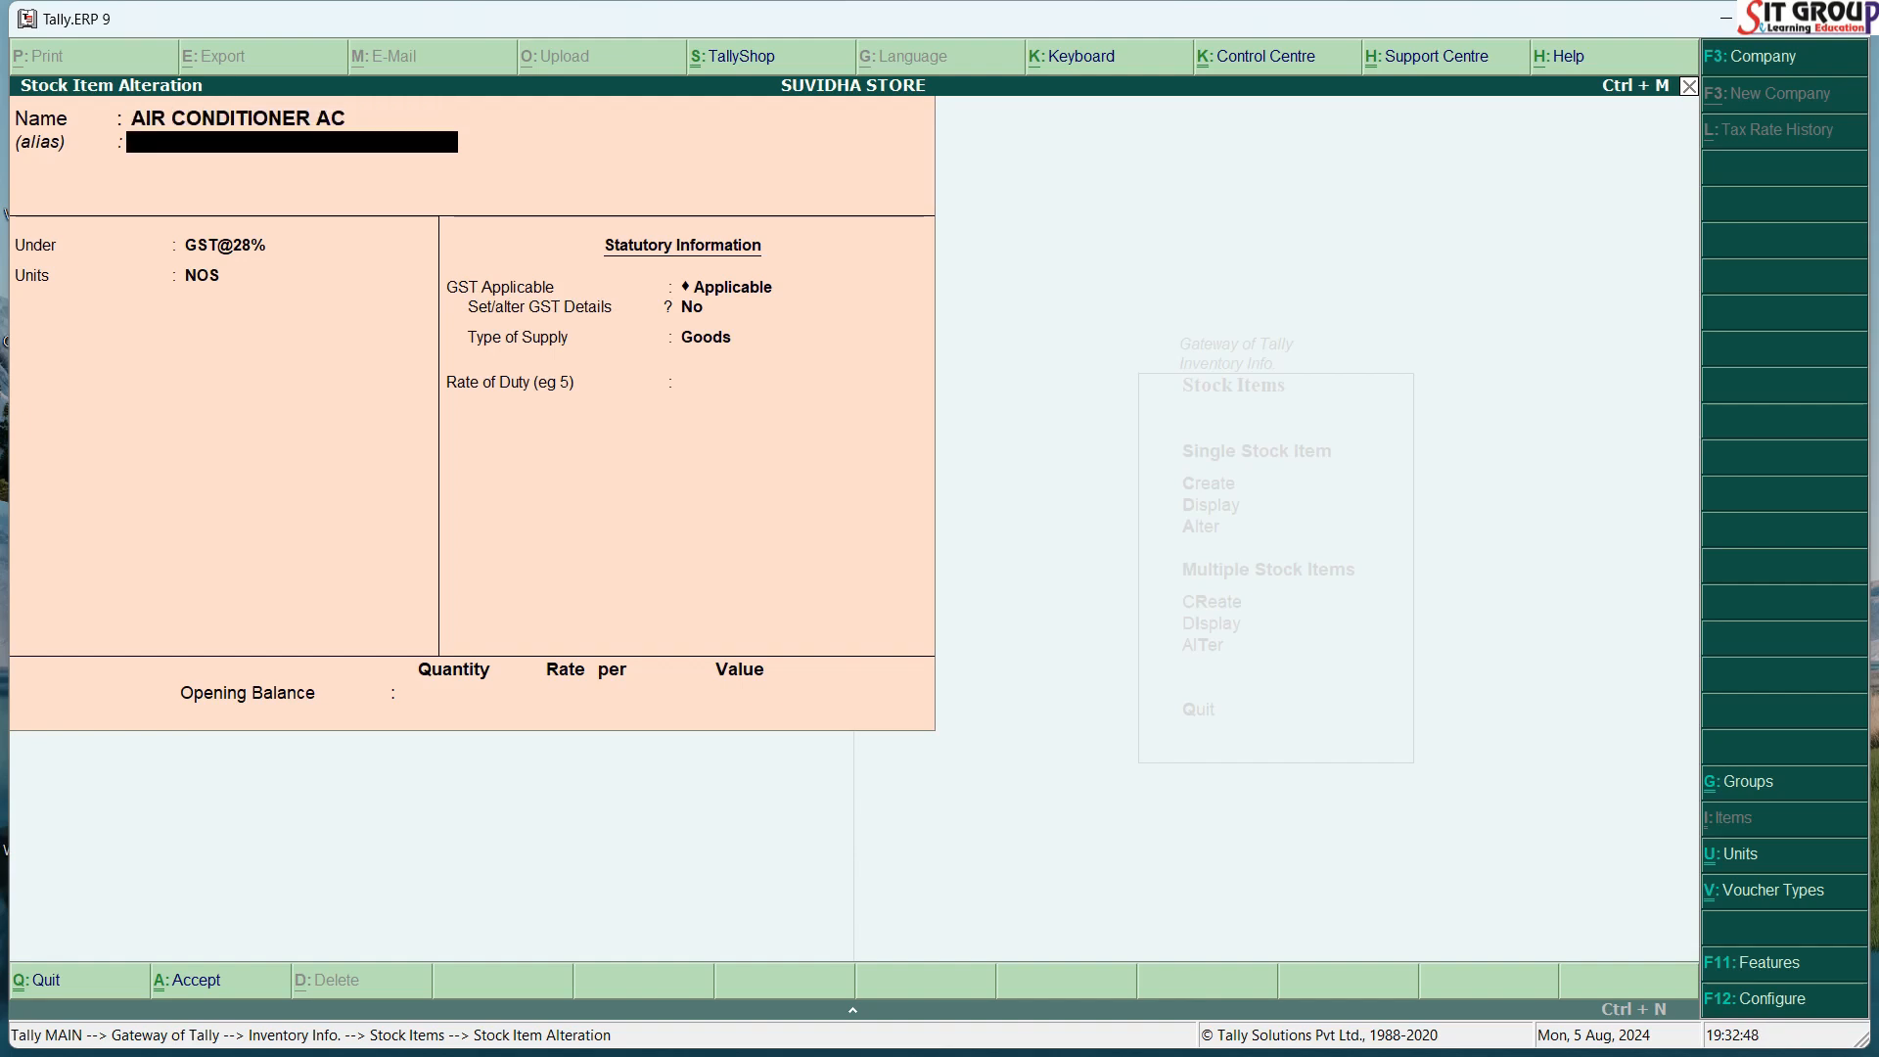
pyautogui.press('Return')
# Step: Look through the available stock groups and keep the item under GST@28%
pyautogui.press('Up')
pyautogui.press('Up')
pyautogui.press('Up')
pyautogui.press('Down')
pyautogui.press('Down')
pyautogui.press('Down')
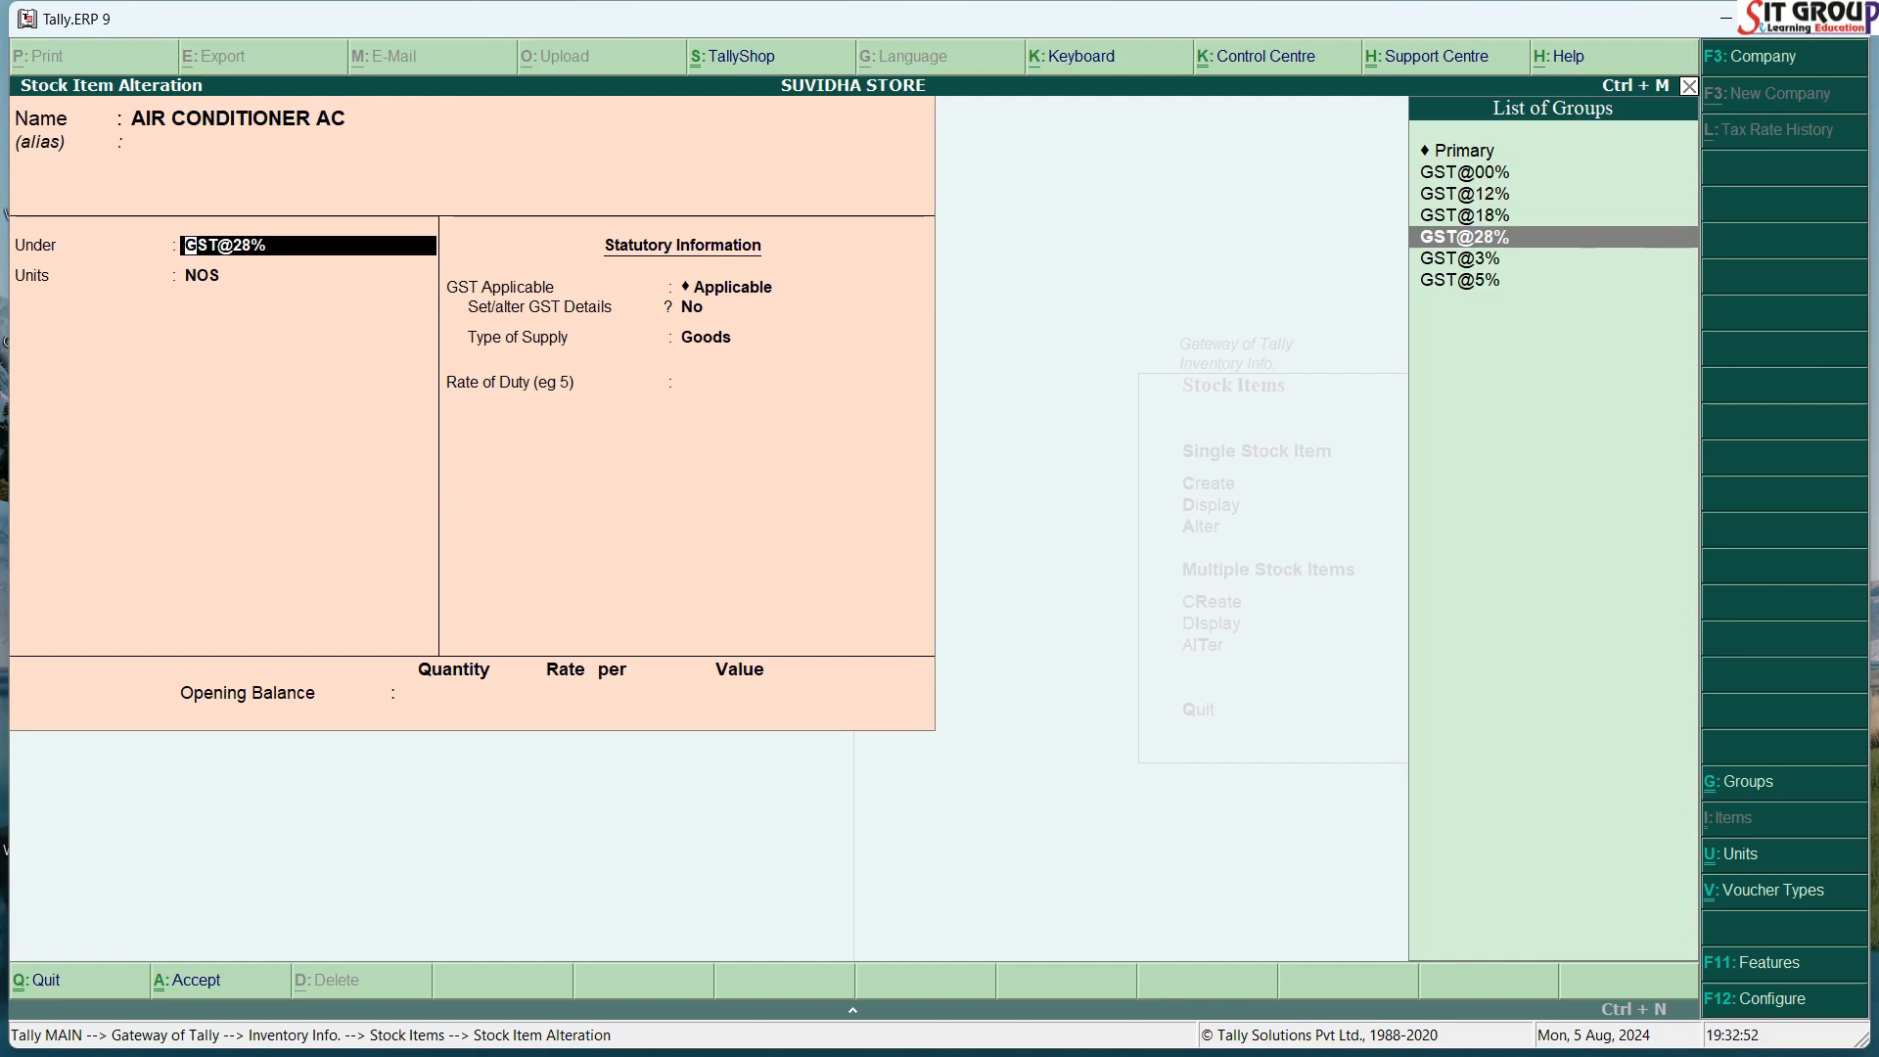
pyautogui.press('Return')
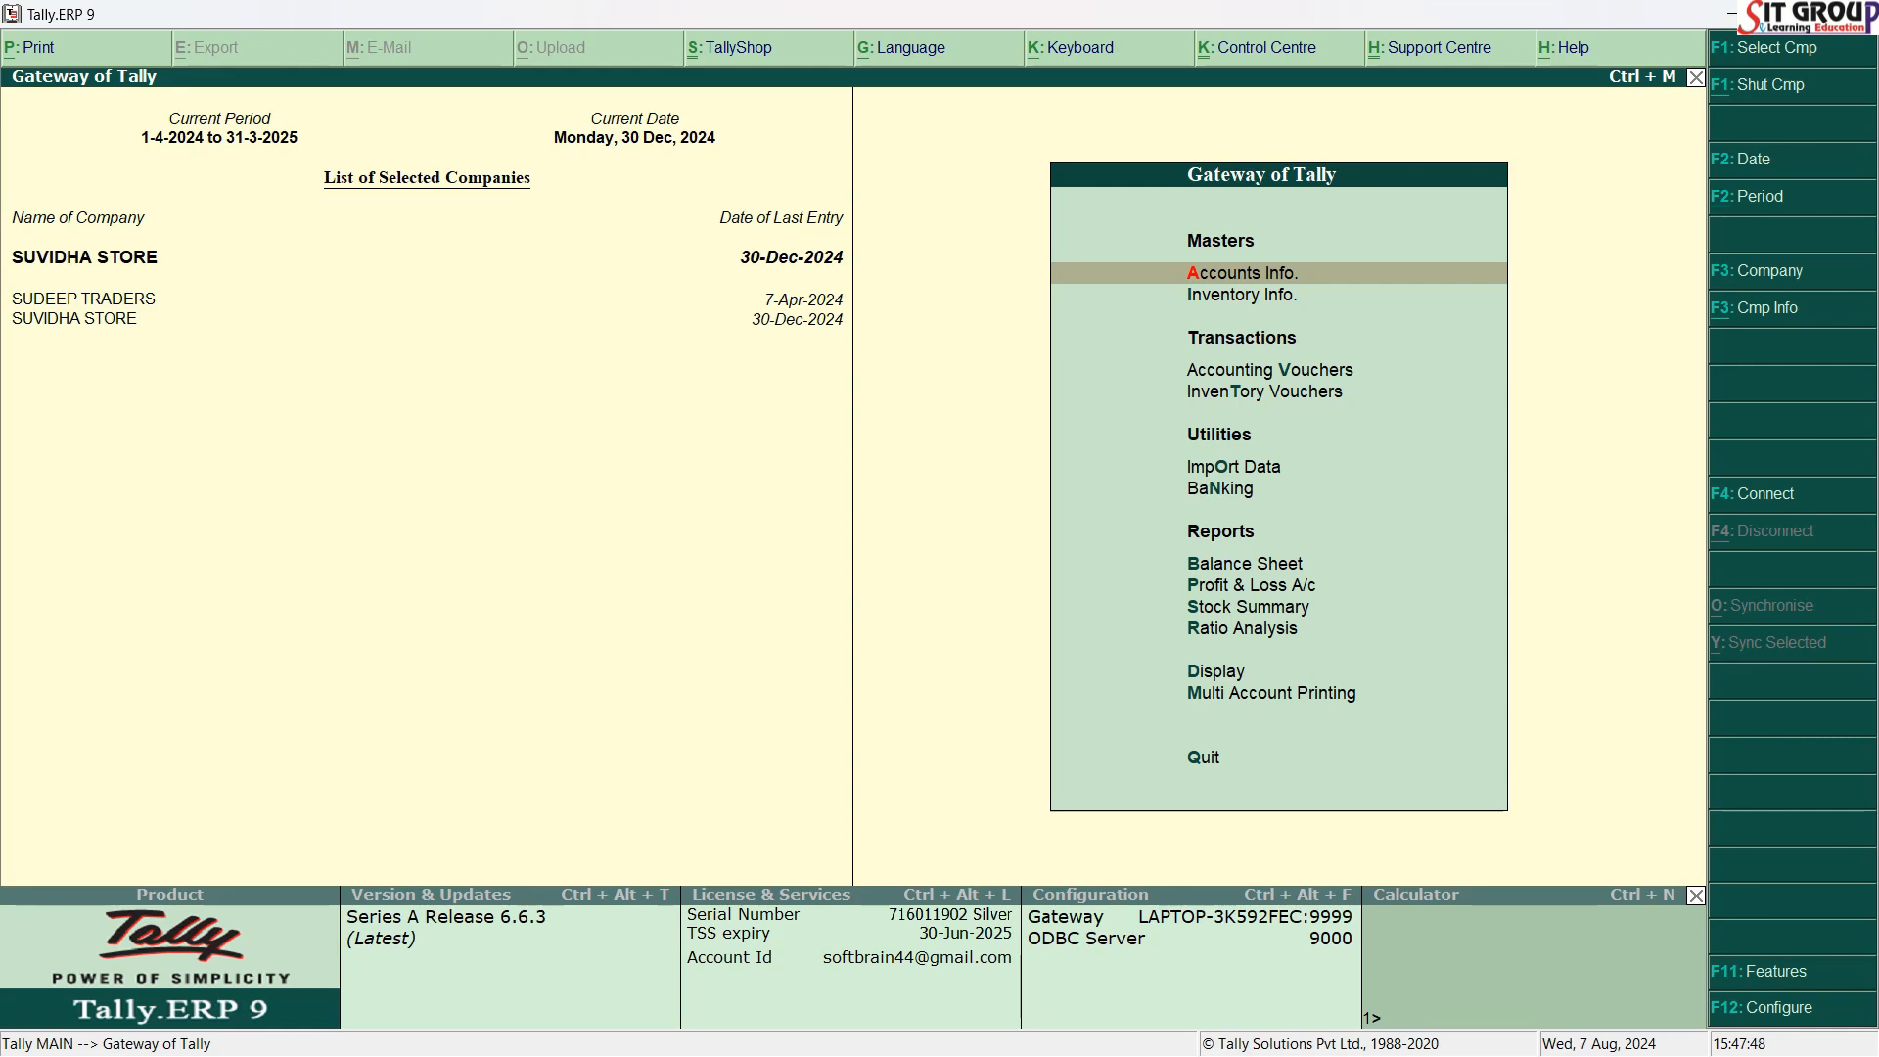
# Step: Start a new single stock item in the inventory masters, named LED BULB and without an alias
pyautogui.press('Down')
pyautogui.press('Up')
pyautogui.press('Down')
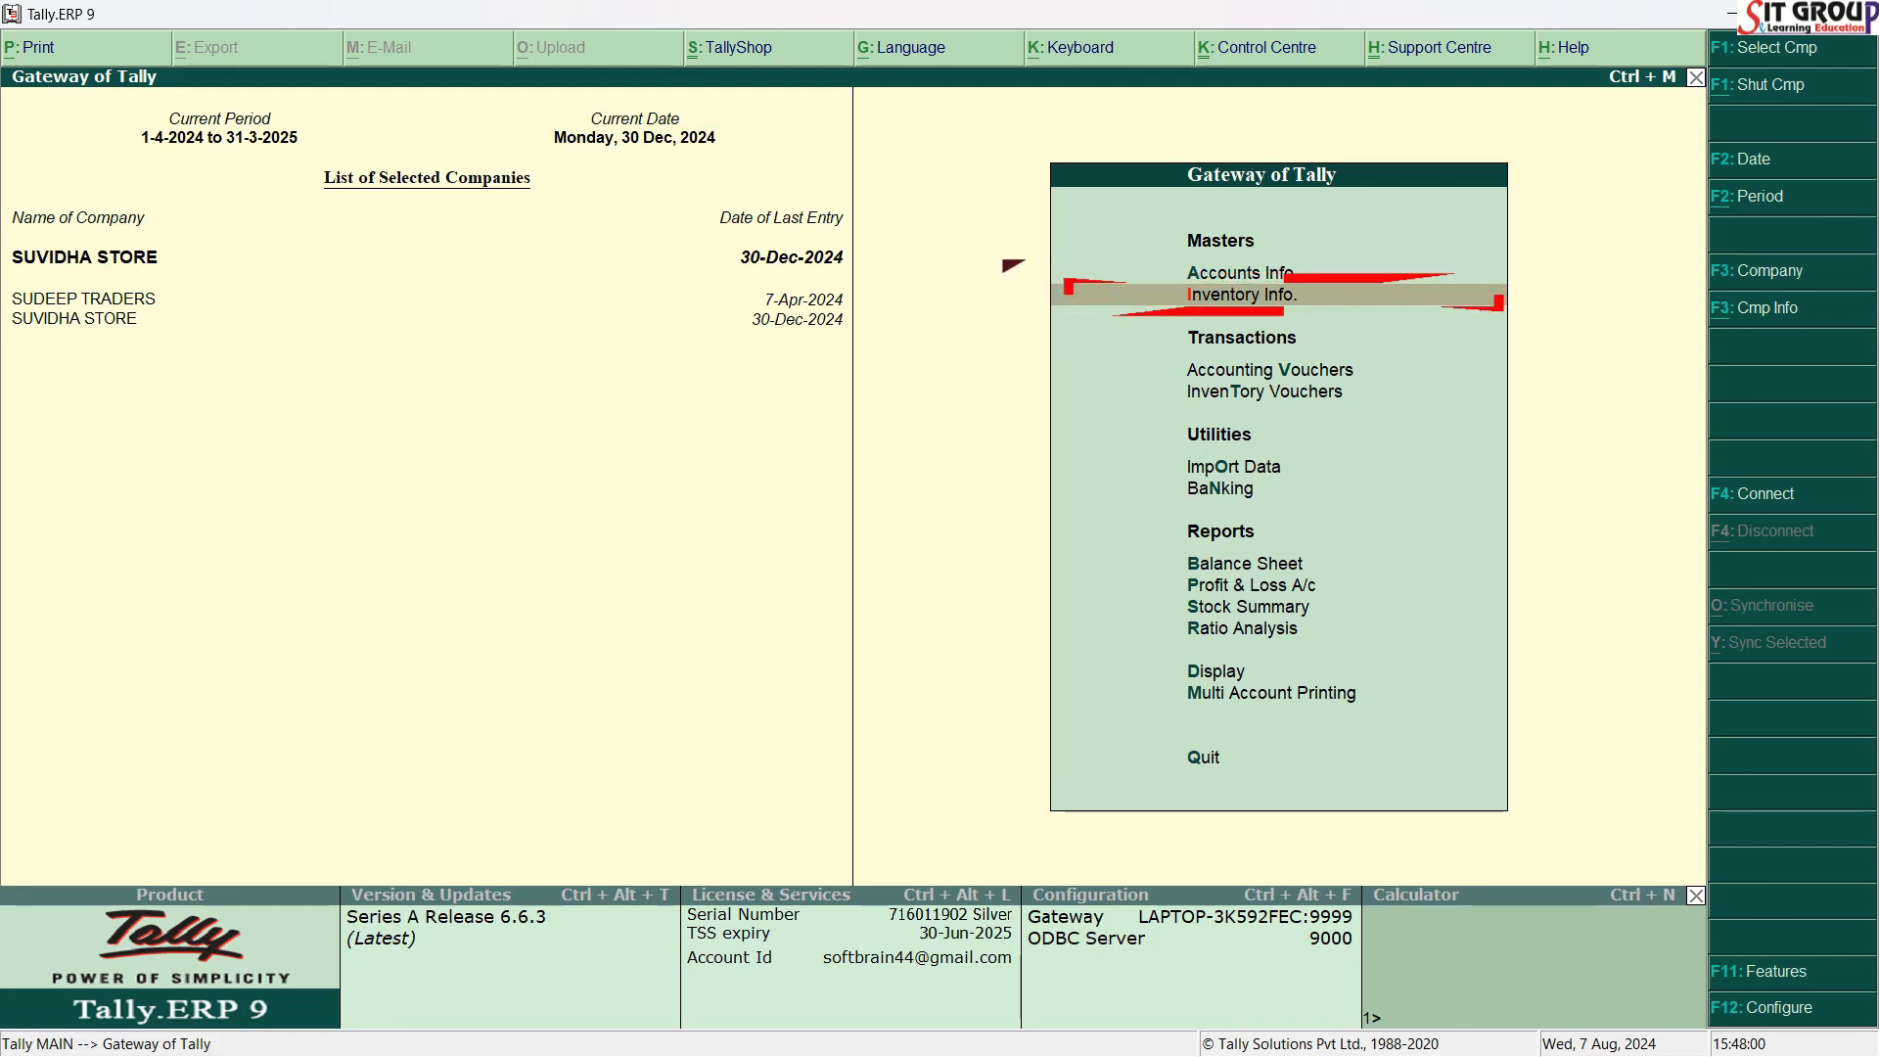
pyautogui.press('Return')
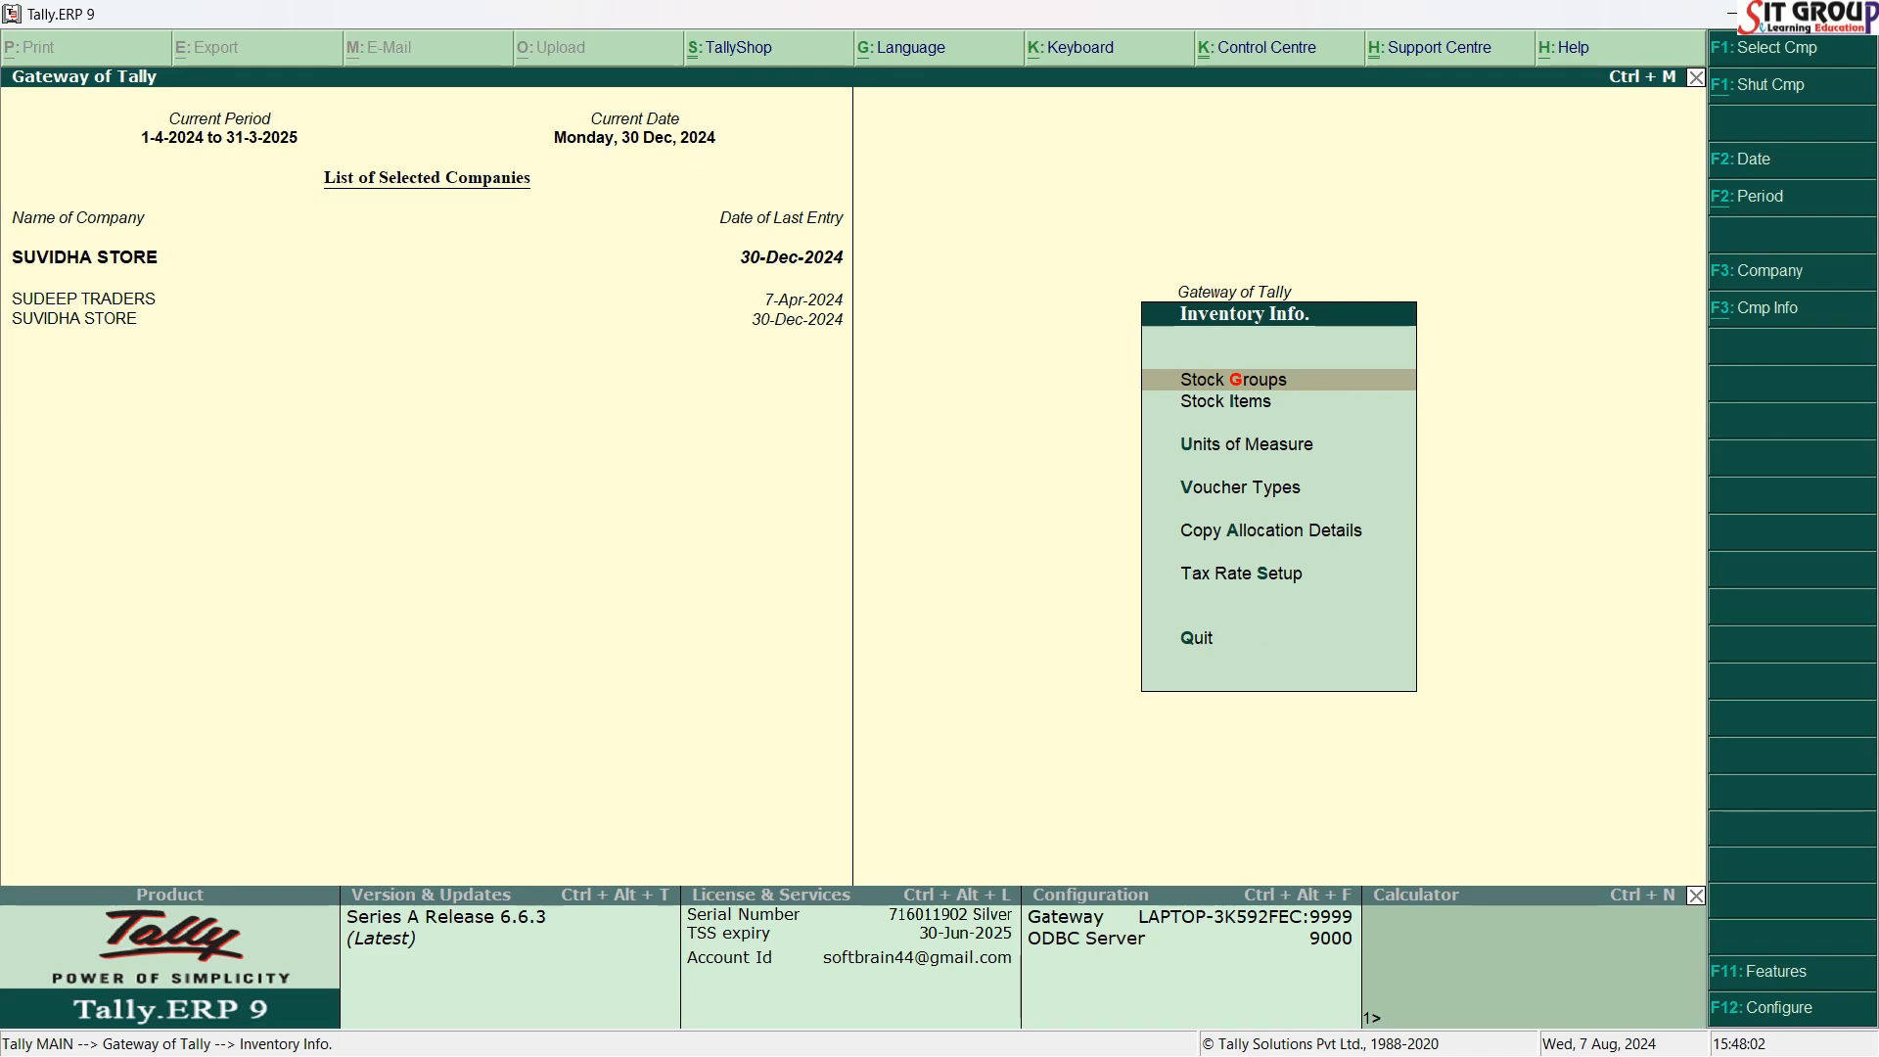
pyautogui.press('Down')
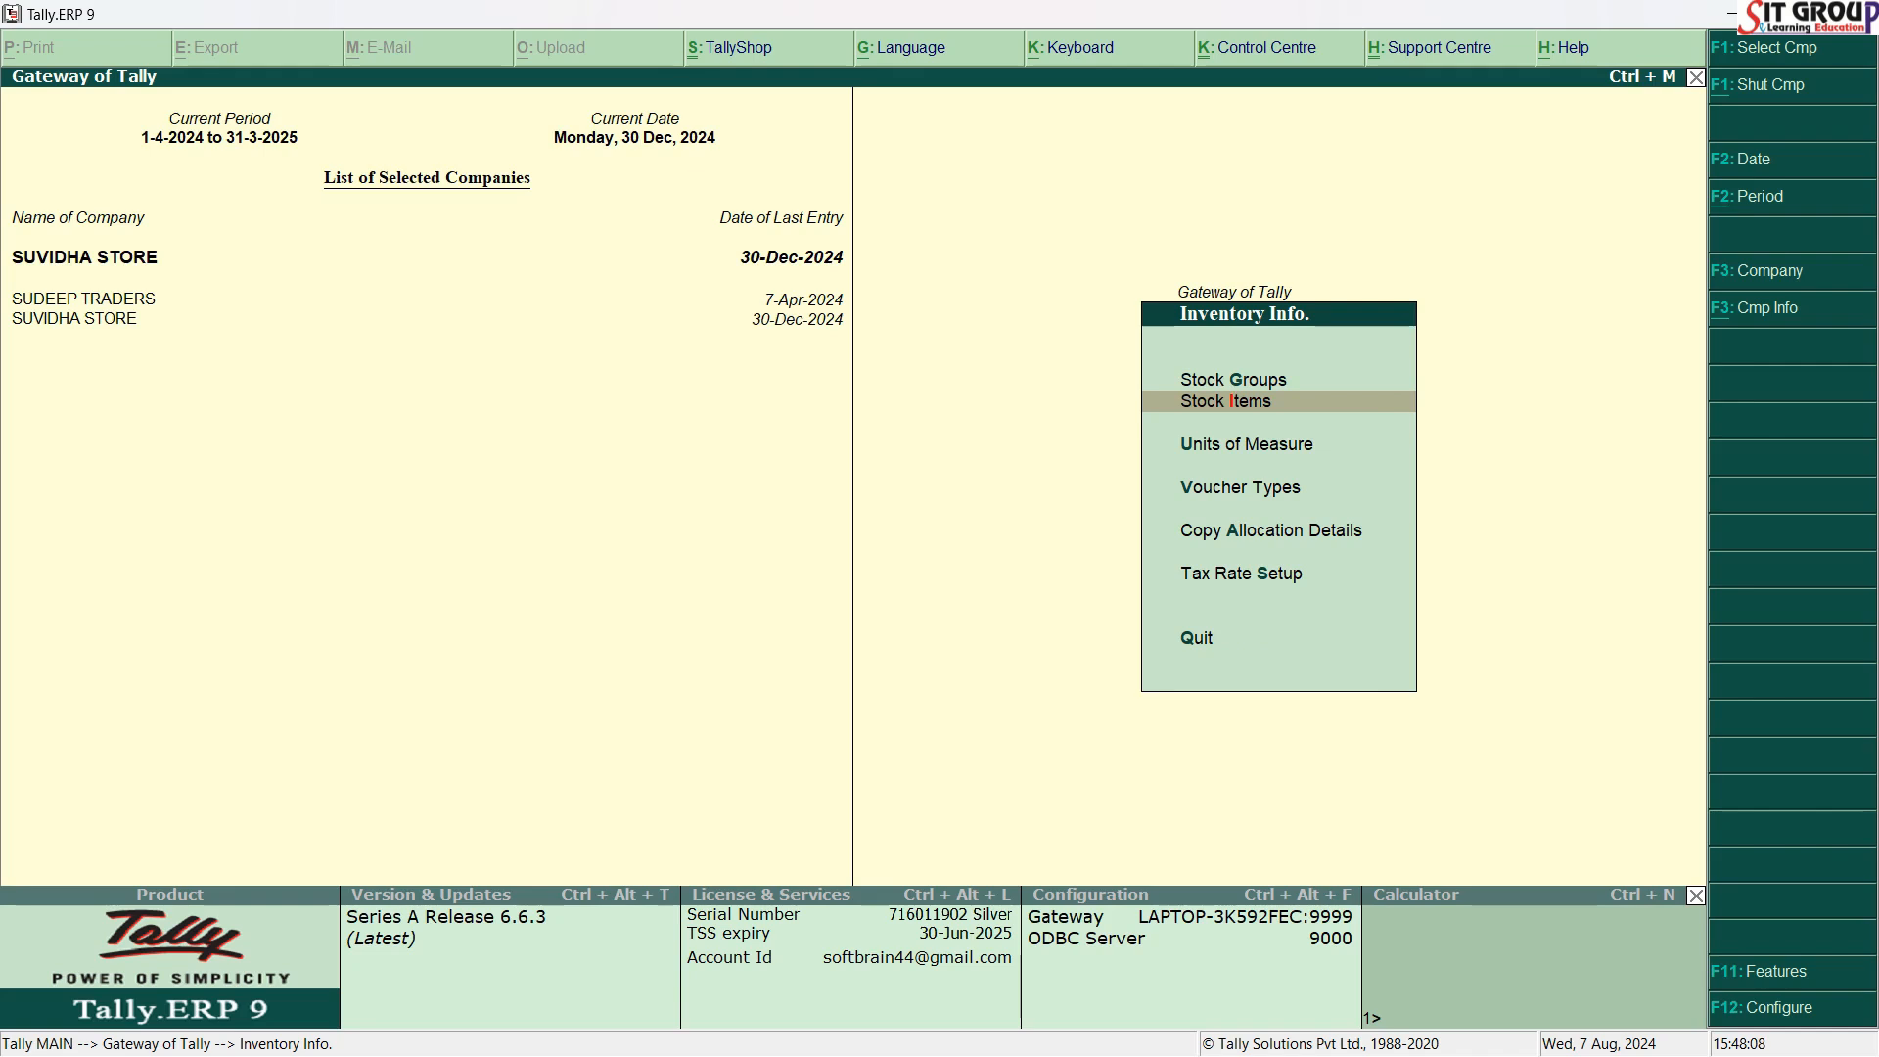
pyautogui.press('Return')
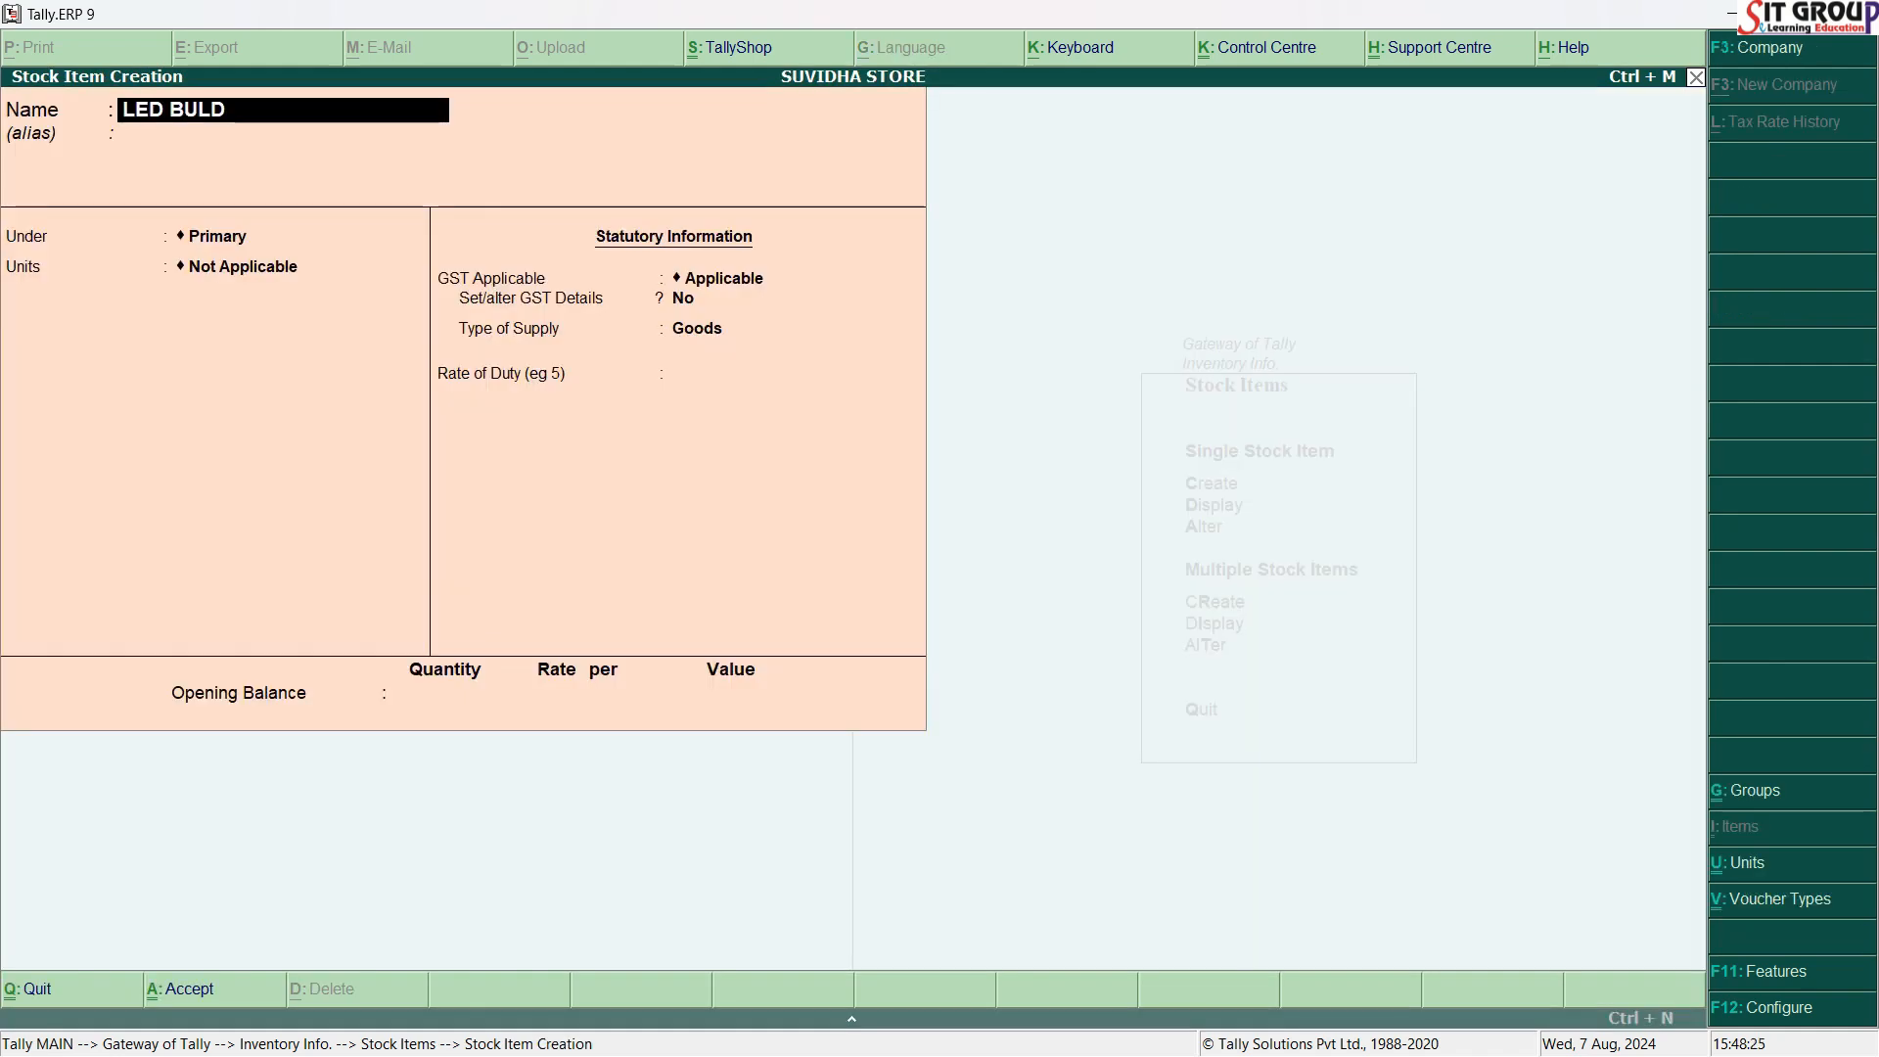
pyautogui.press('BackSpace')
pyautogui.write('B')
pyautogui.press('Return')
pyautogui.press('Return')
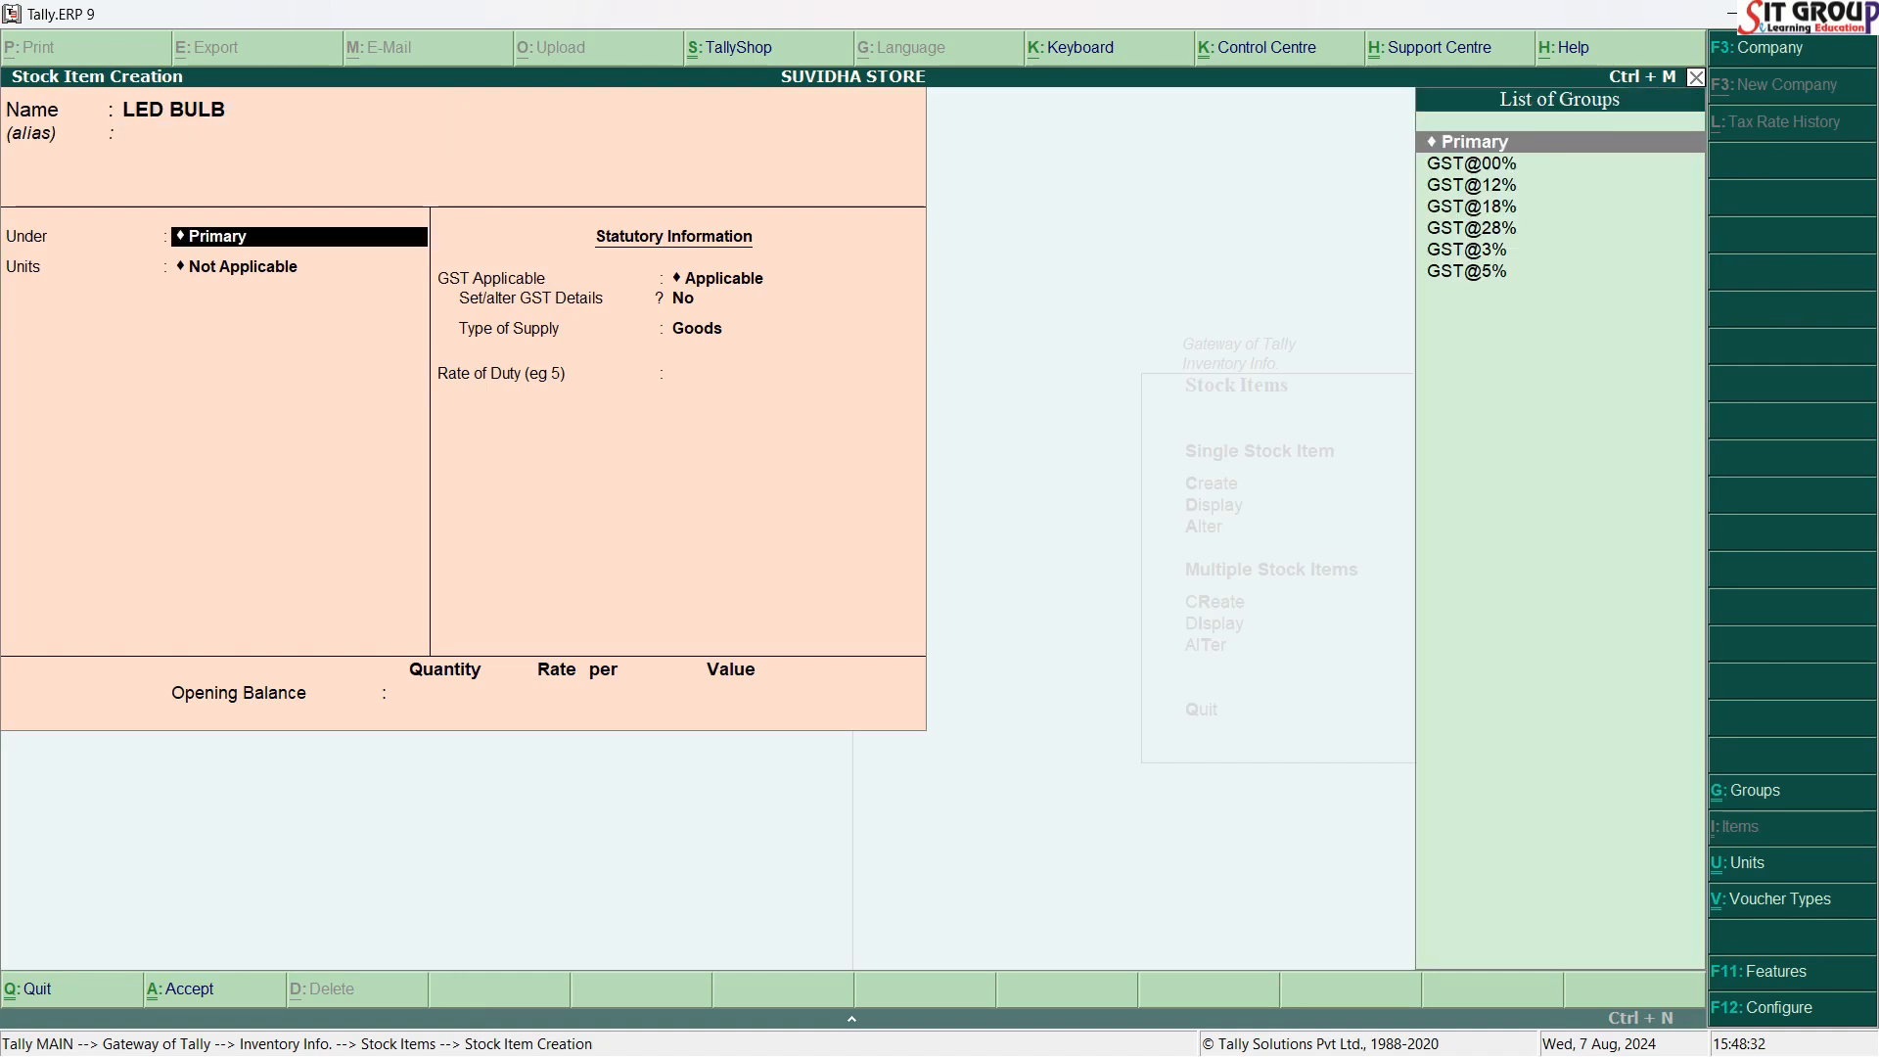
# Step: Place the LED BULB item under the GST@00% group and set its unit to NOS
pyautogui.press('Down')
pyautogui.press('Return')
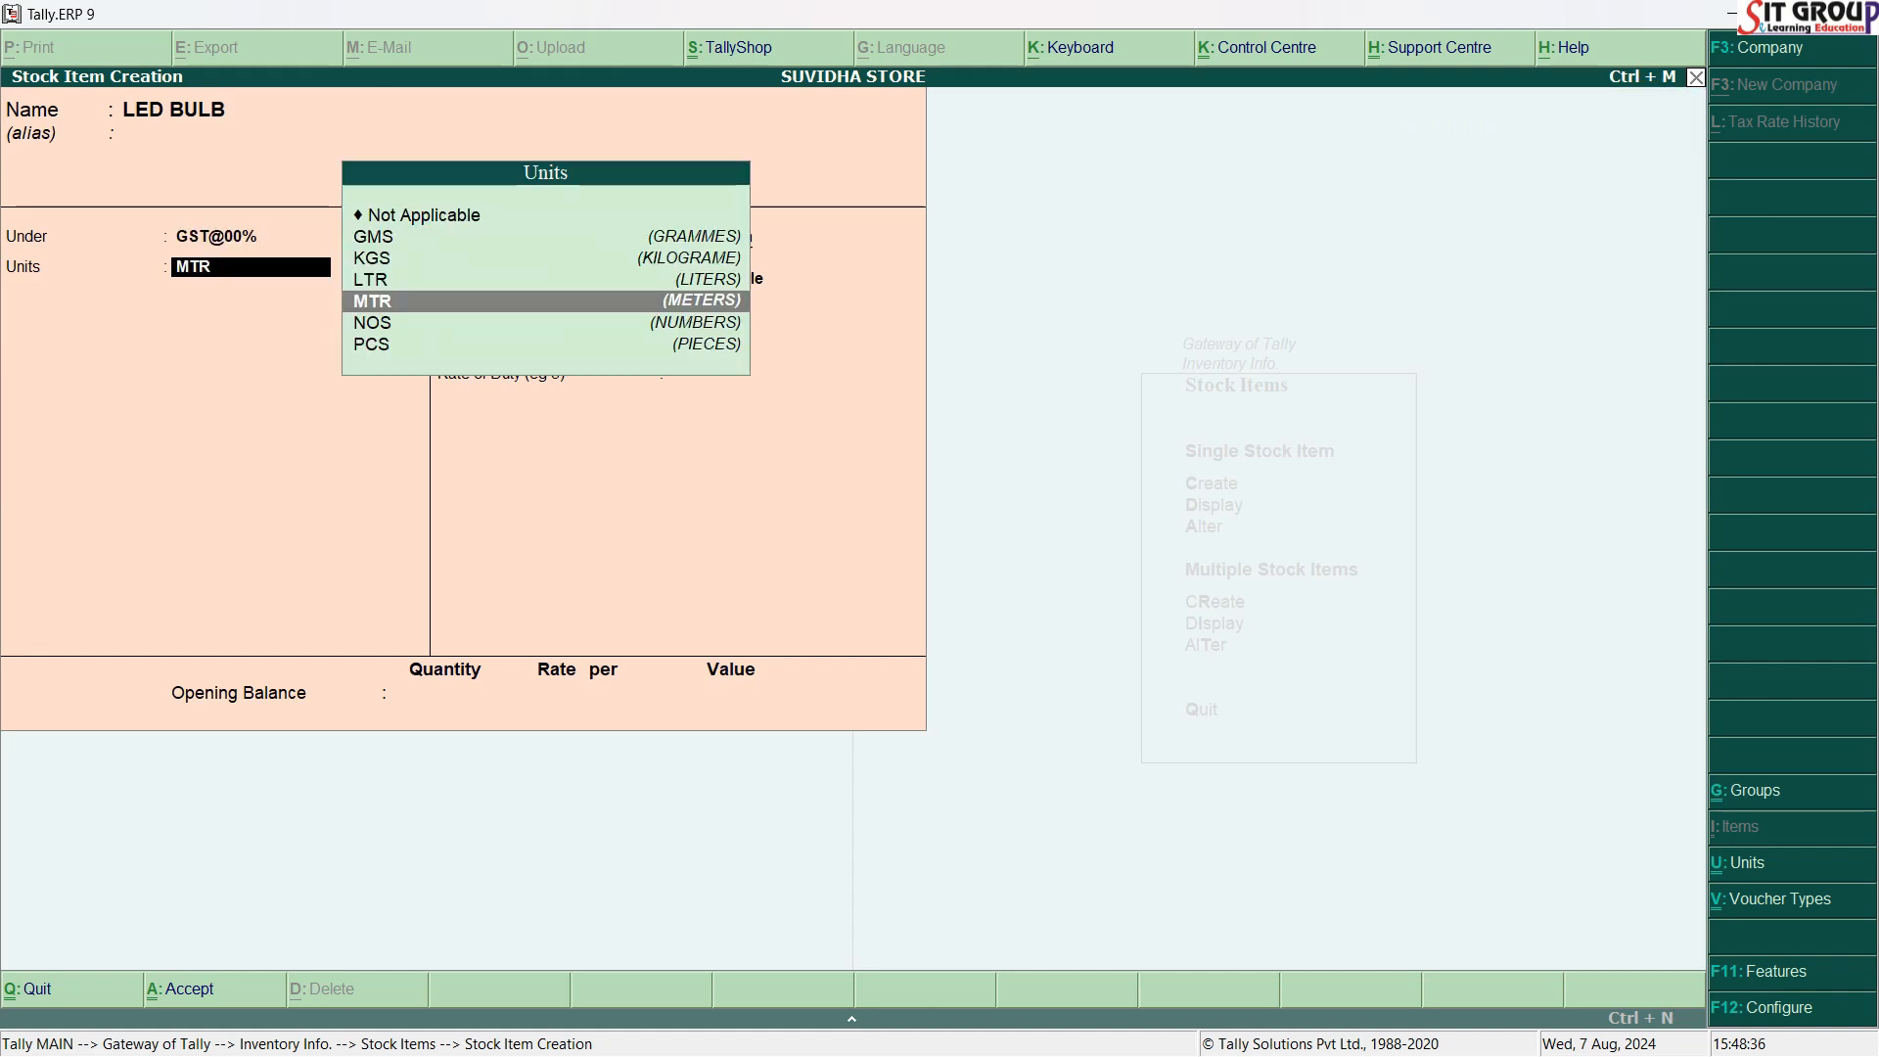
pyautogui.press('Down')
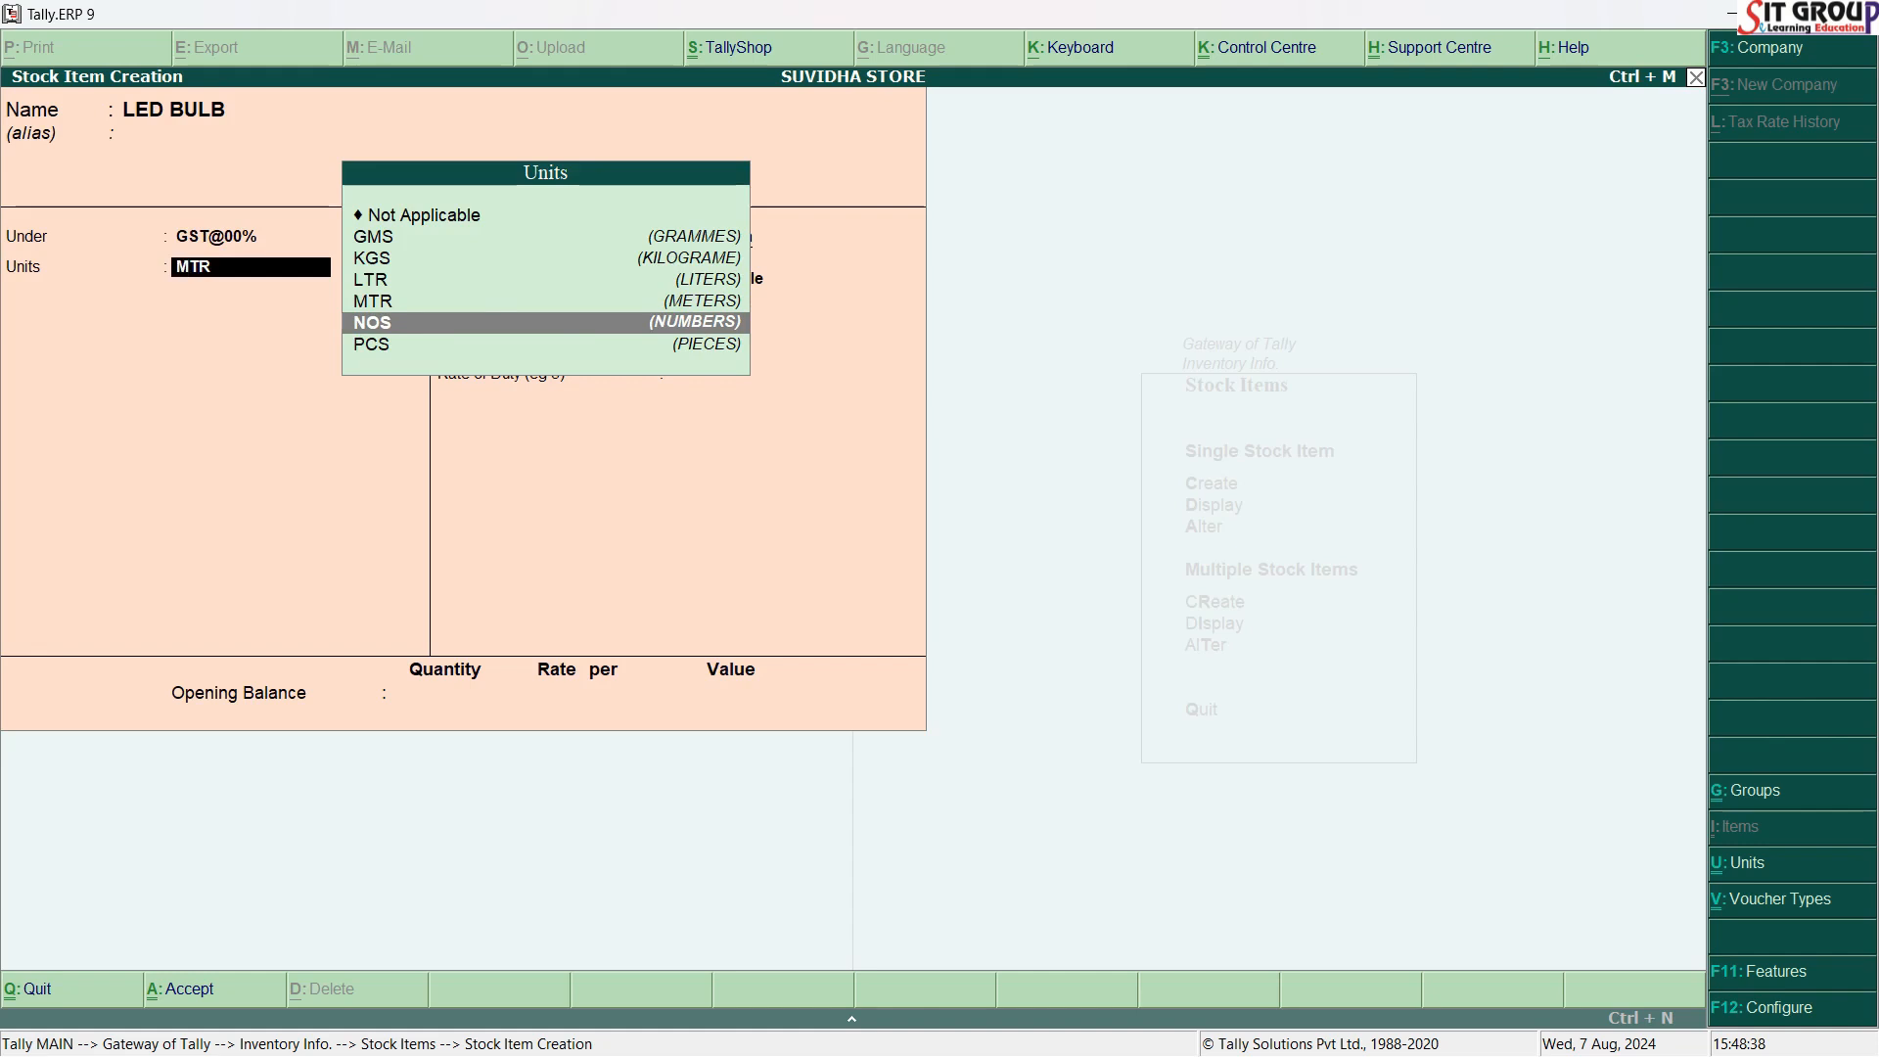
pyautogui.press('Return')
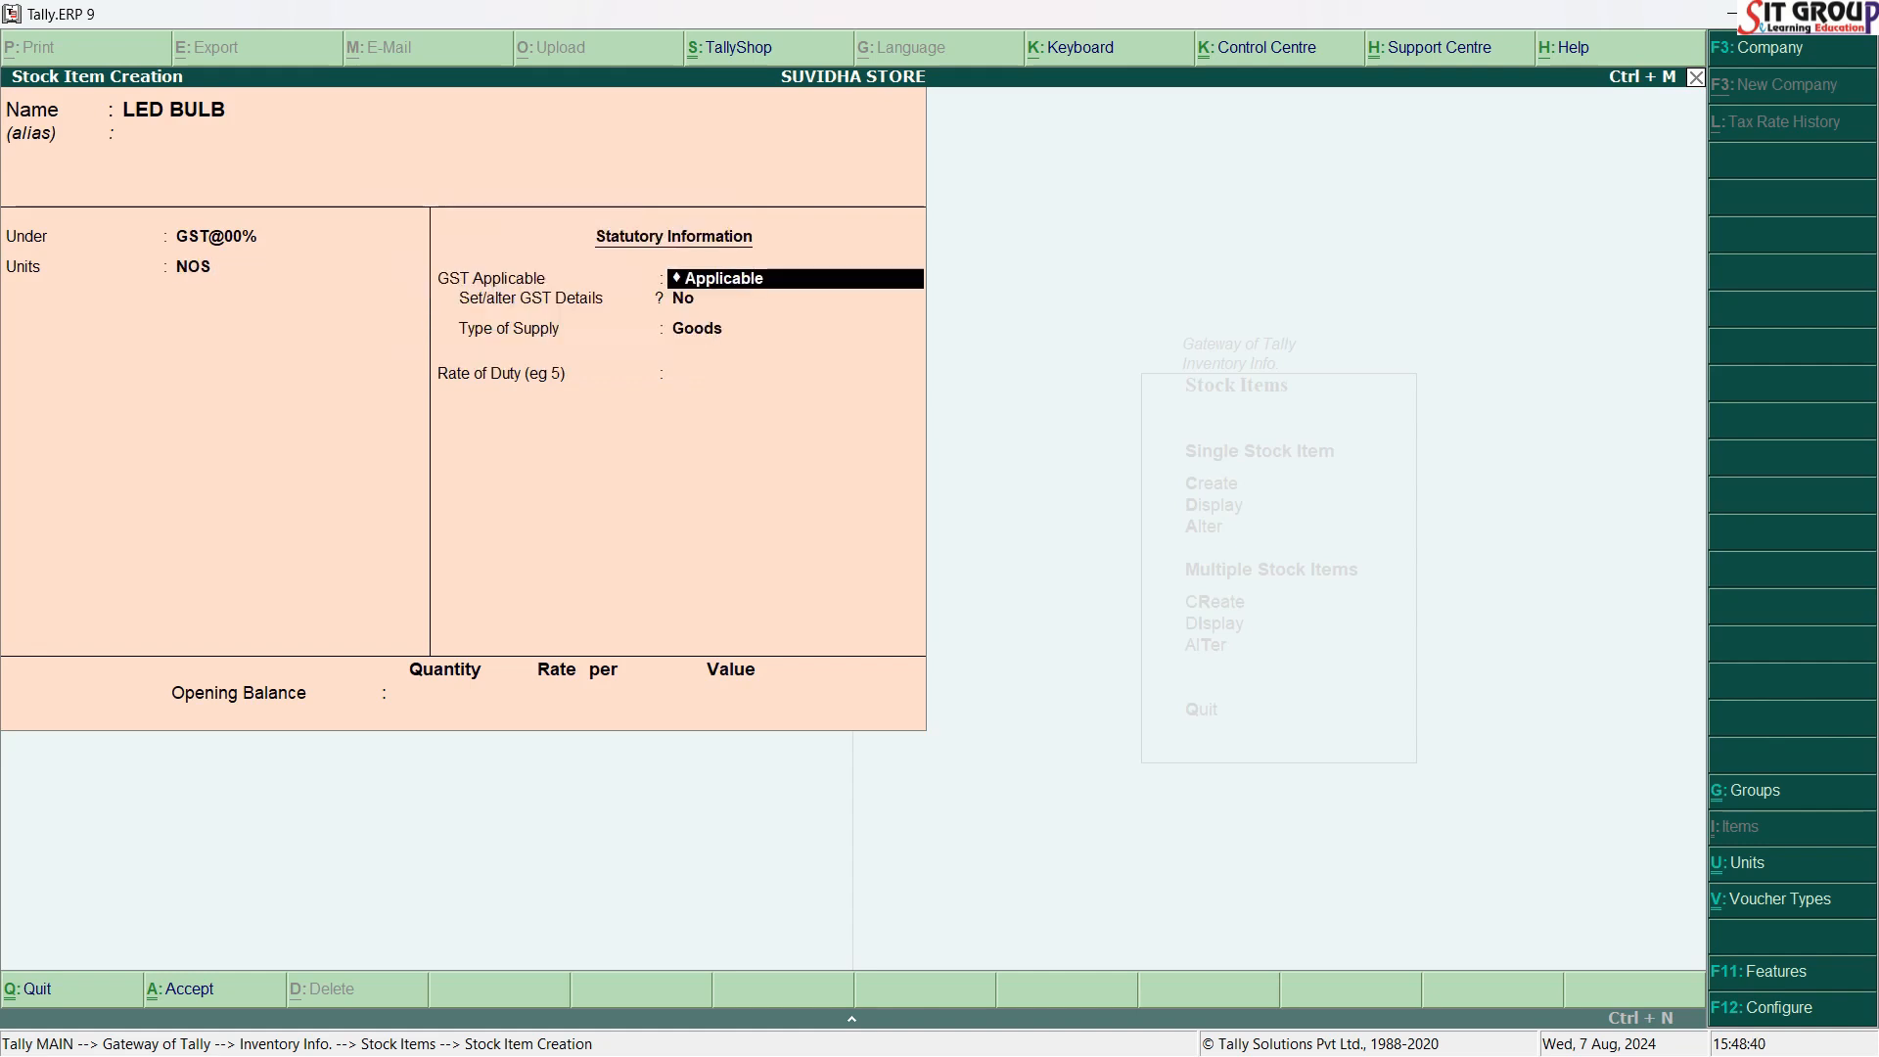
# Step: Keep GST applicable and set the item's GST details: blank description, HSN/SAC 2345, calculation type On Value and taxability Exempt
pyautogui.press('Return')
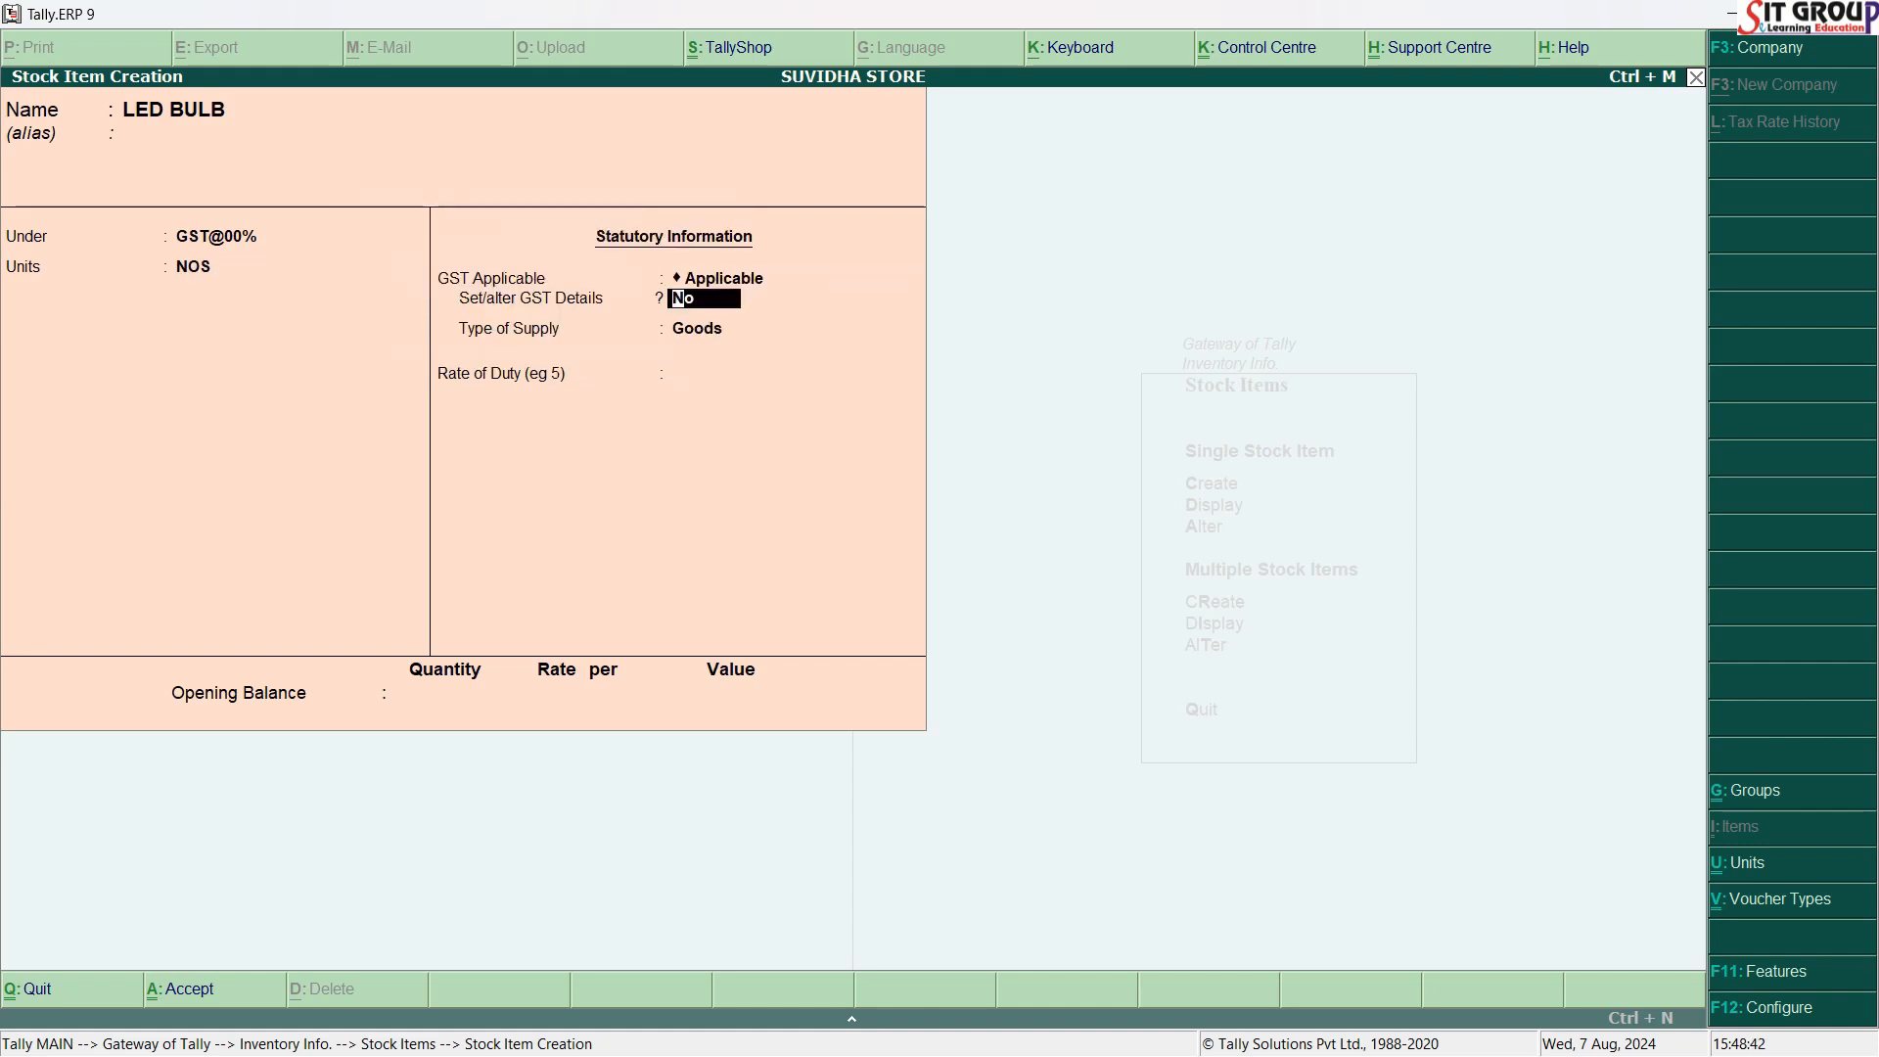
pyautogui.press('y')
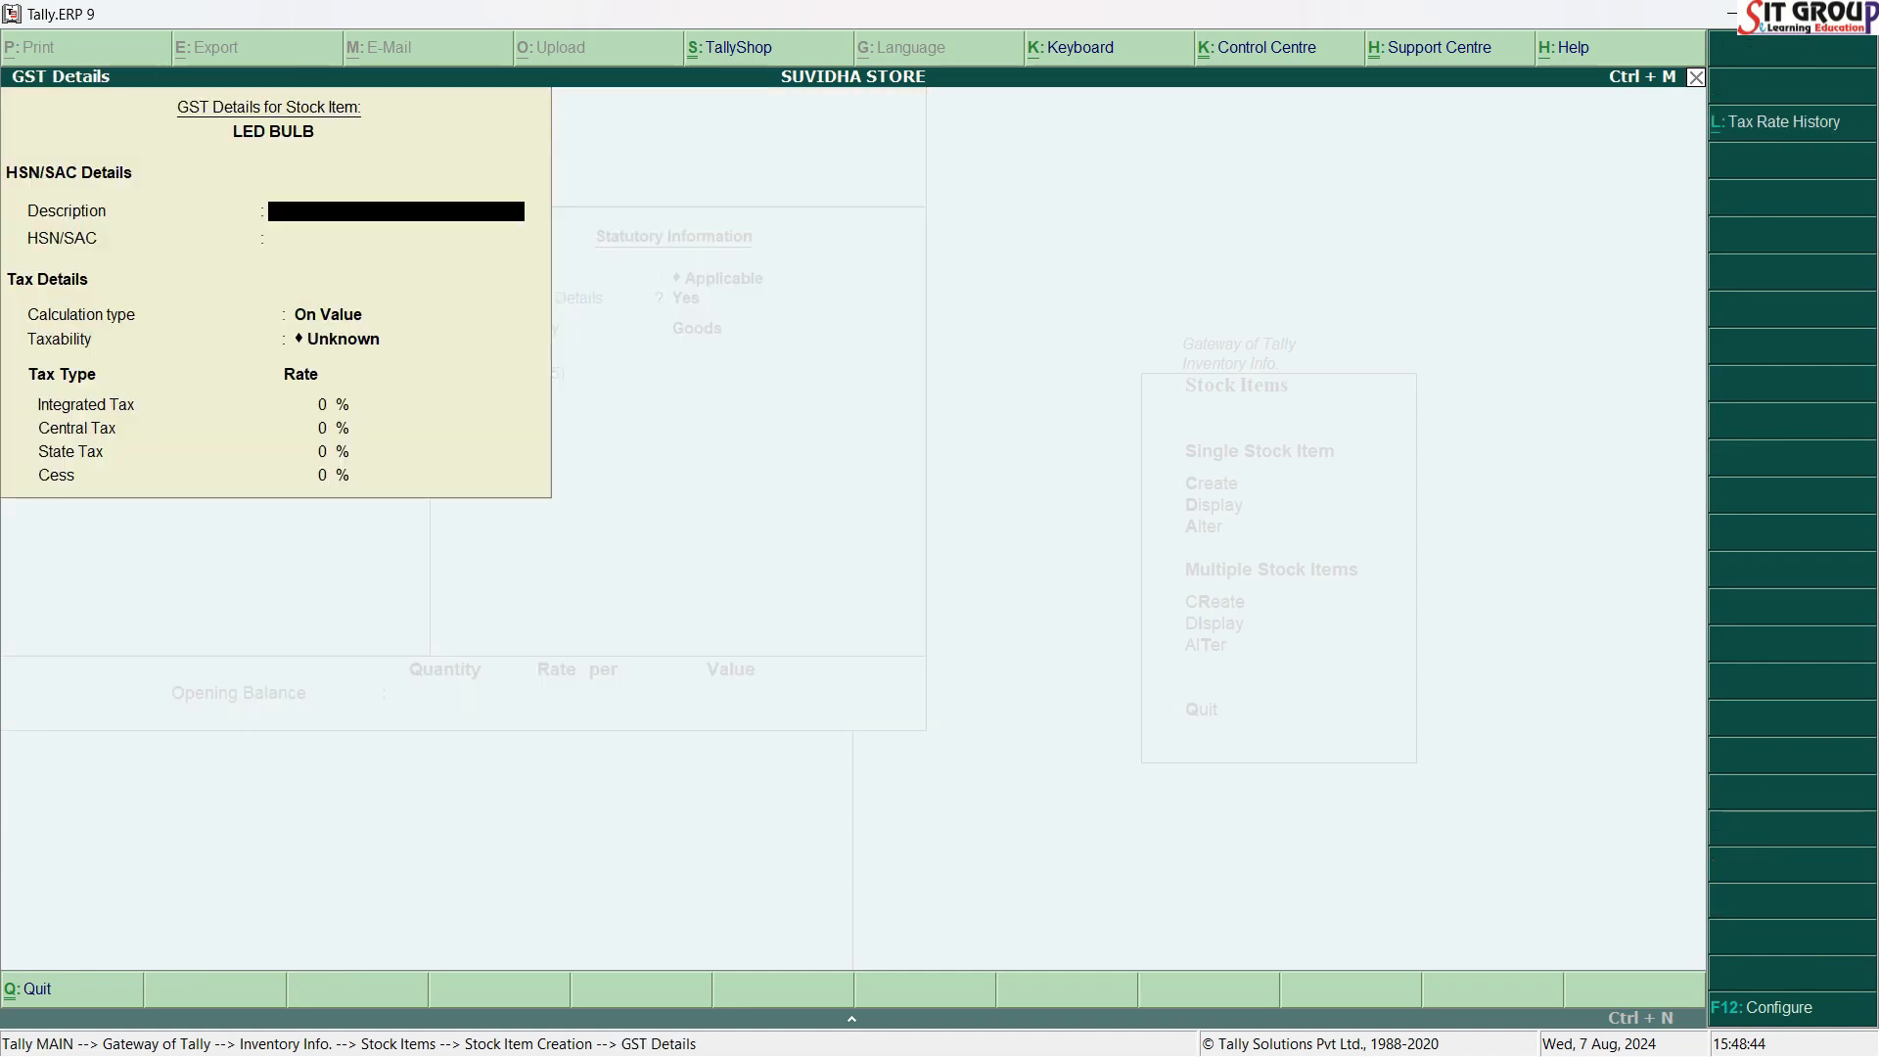
pyautogui.press('Return')
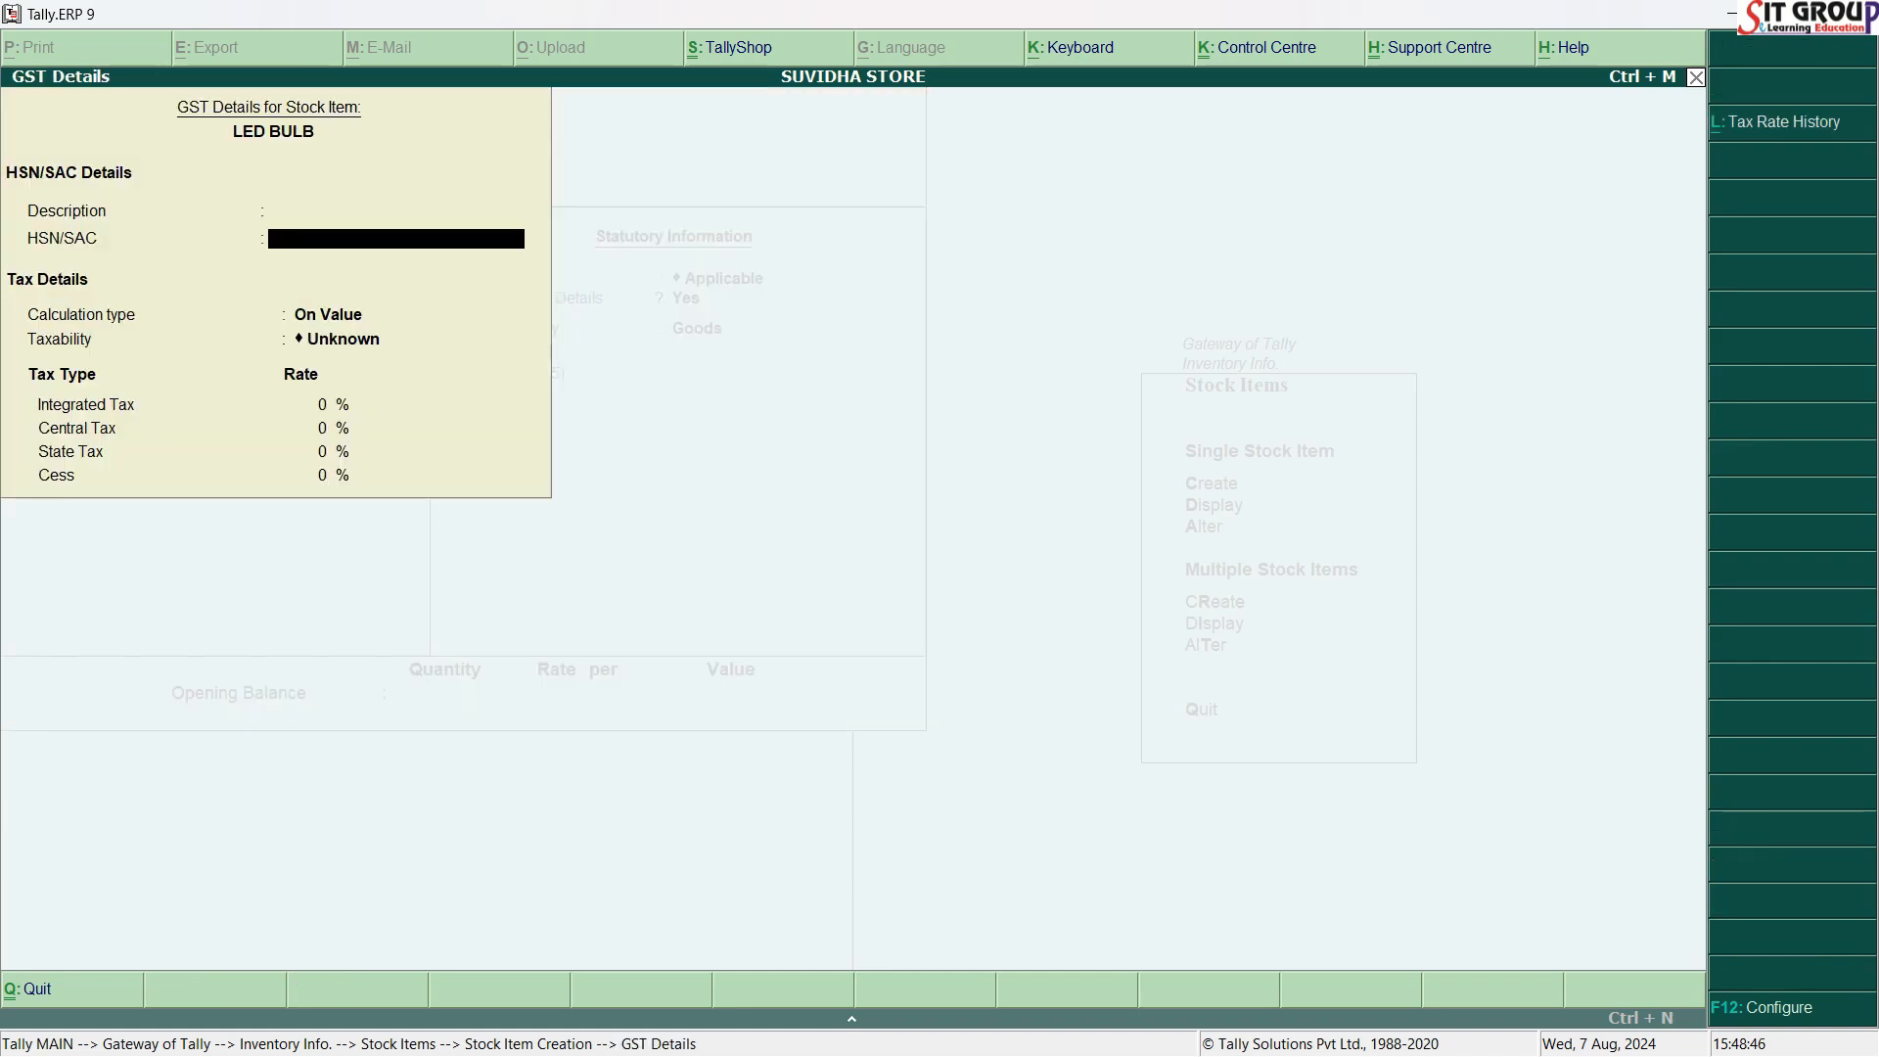
pyautogui.write('2345')
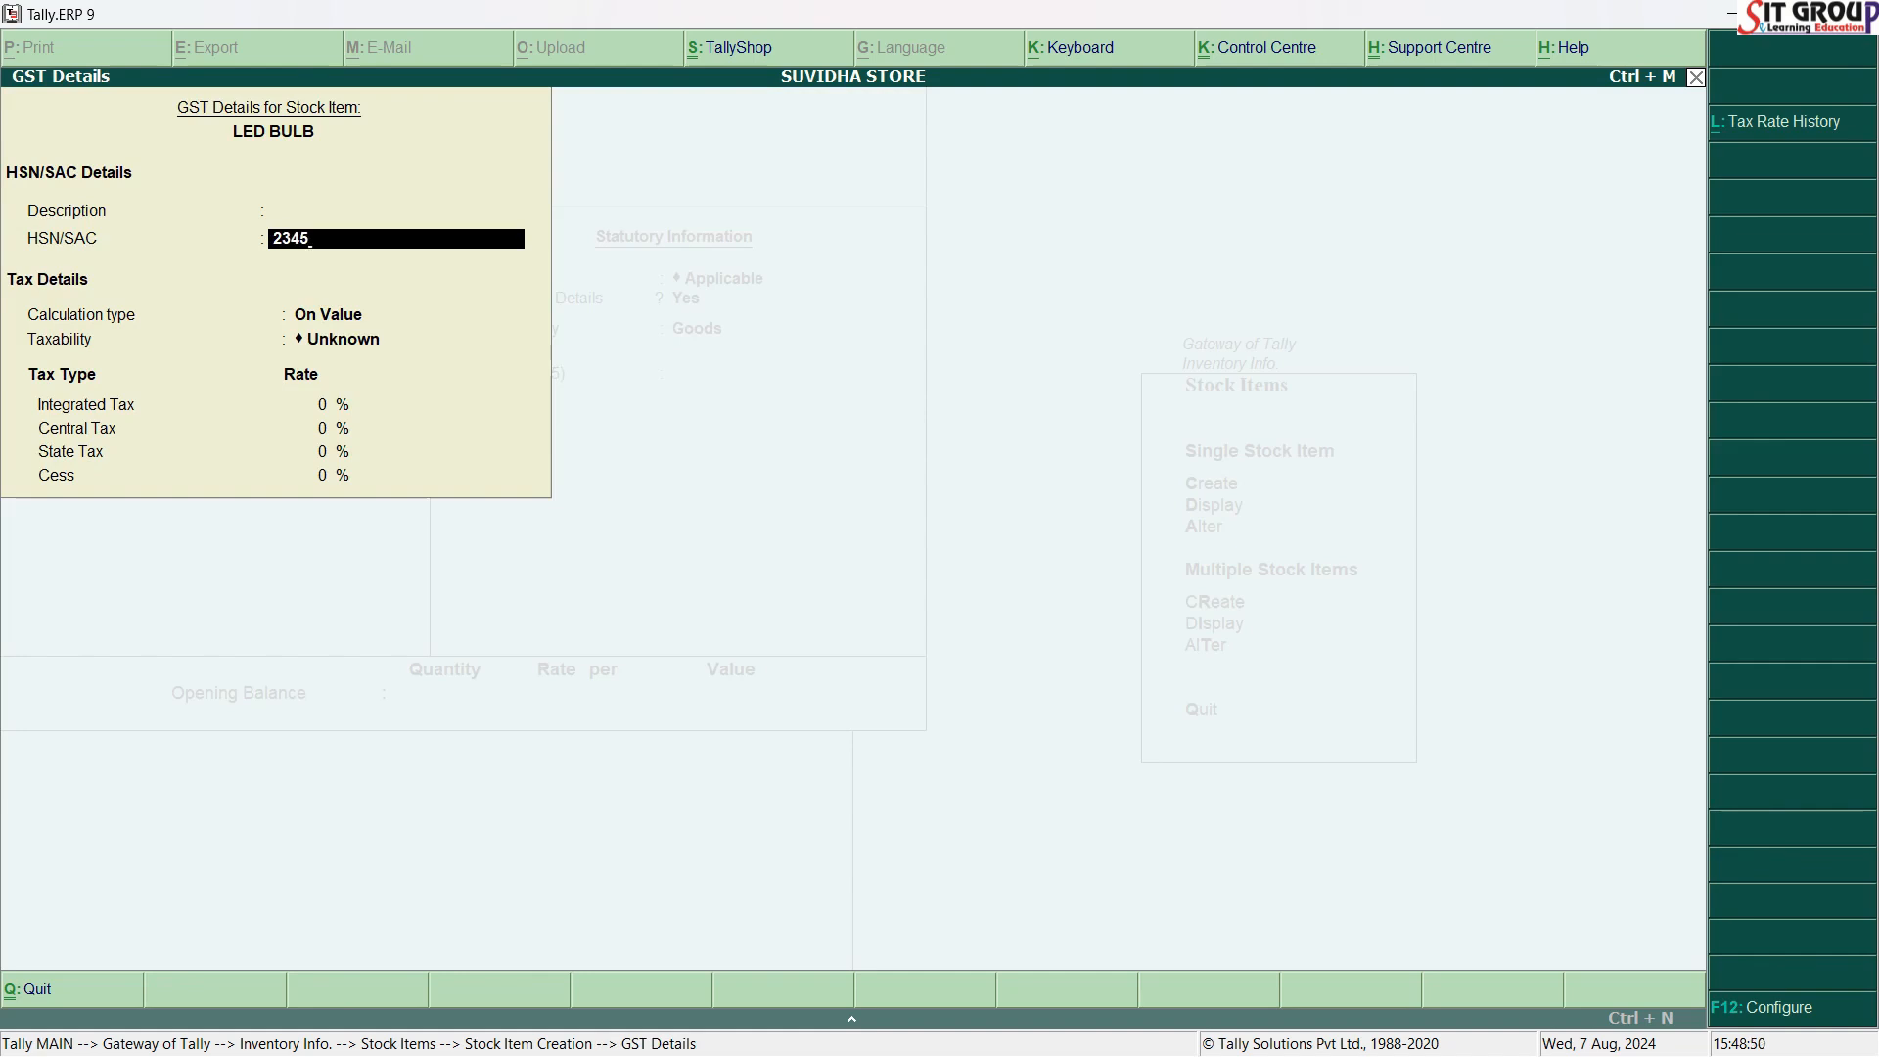
pyautogui.press('Return')
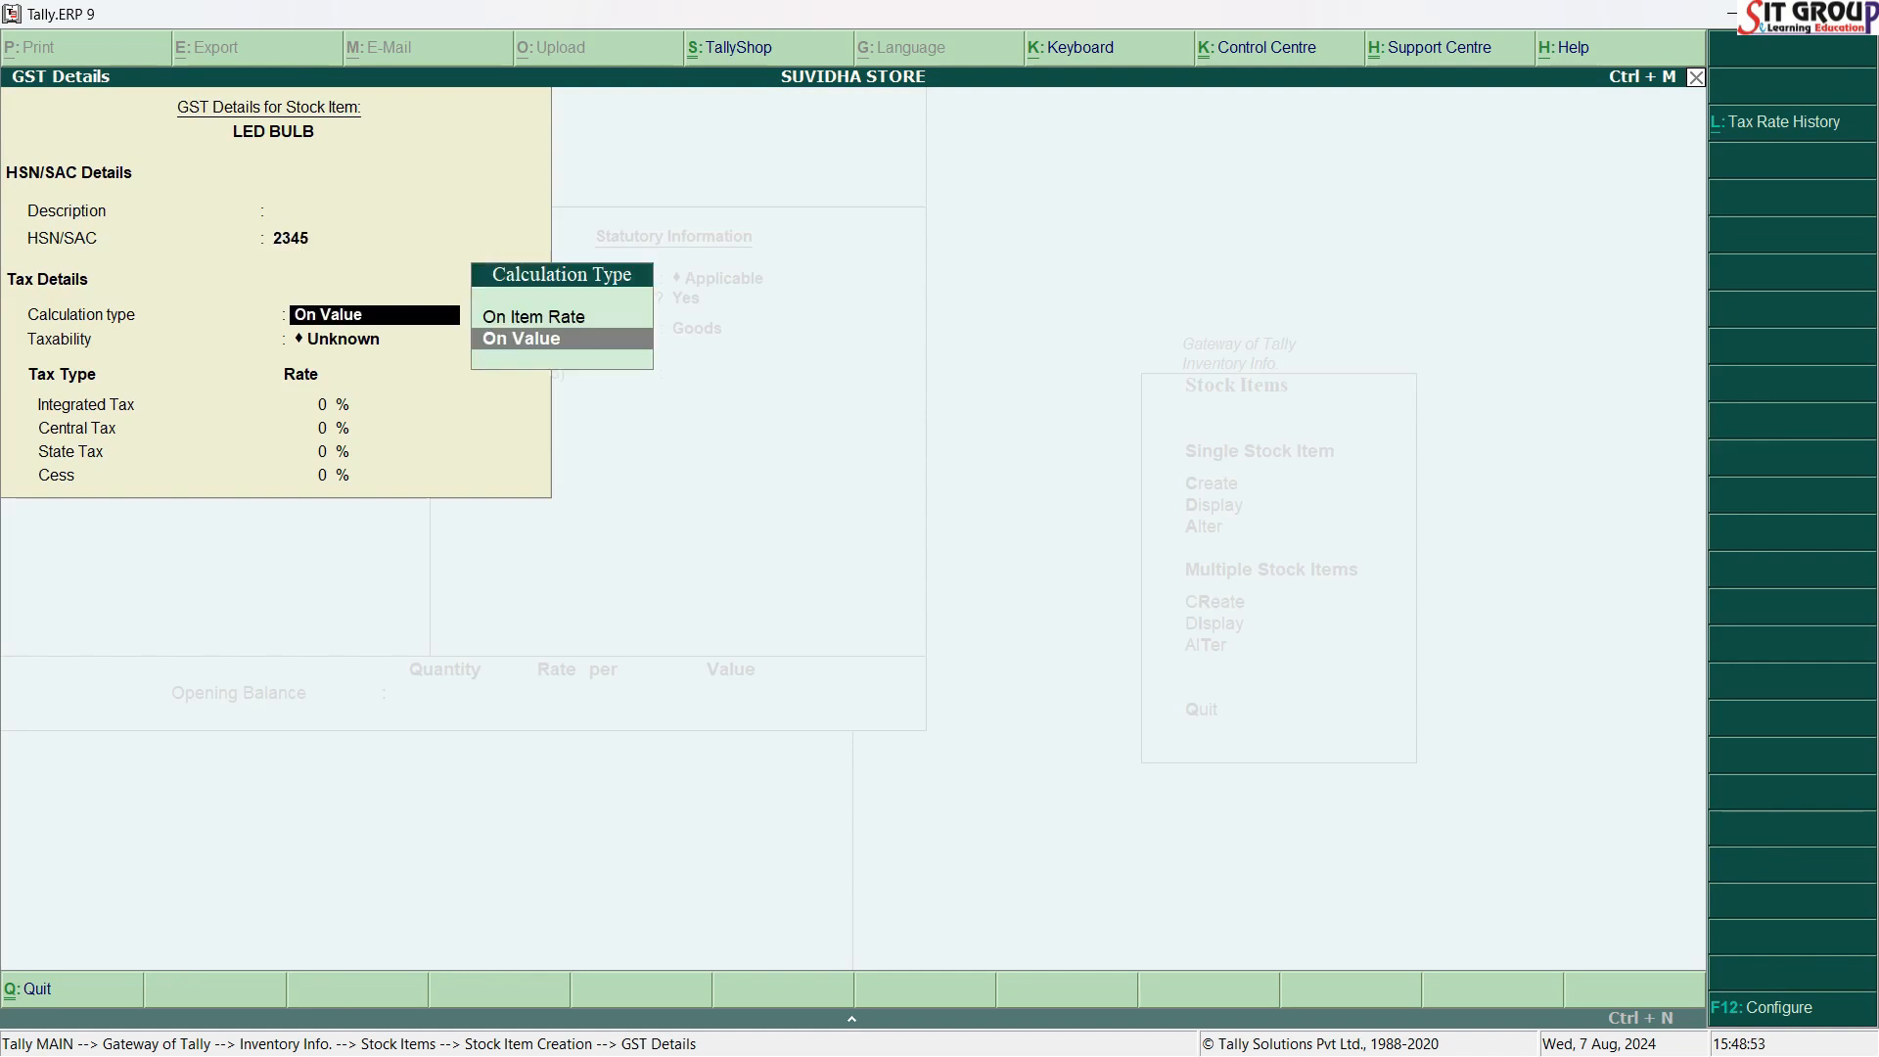
pyautogui.press('Return')
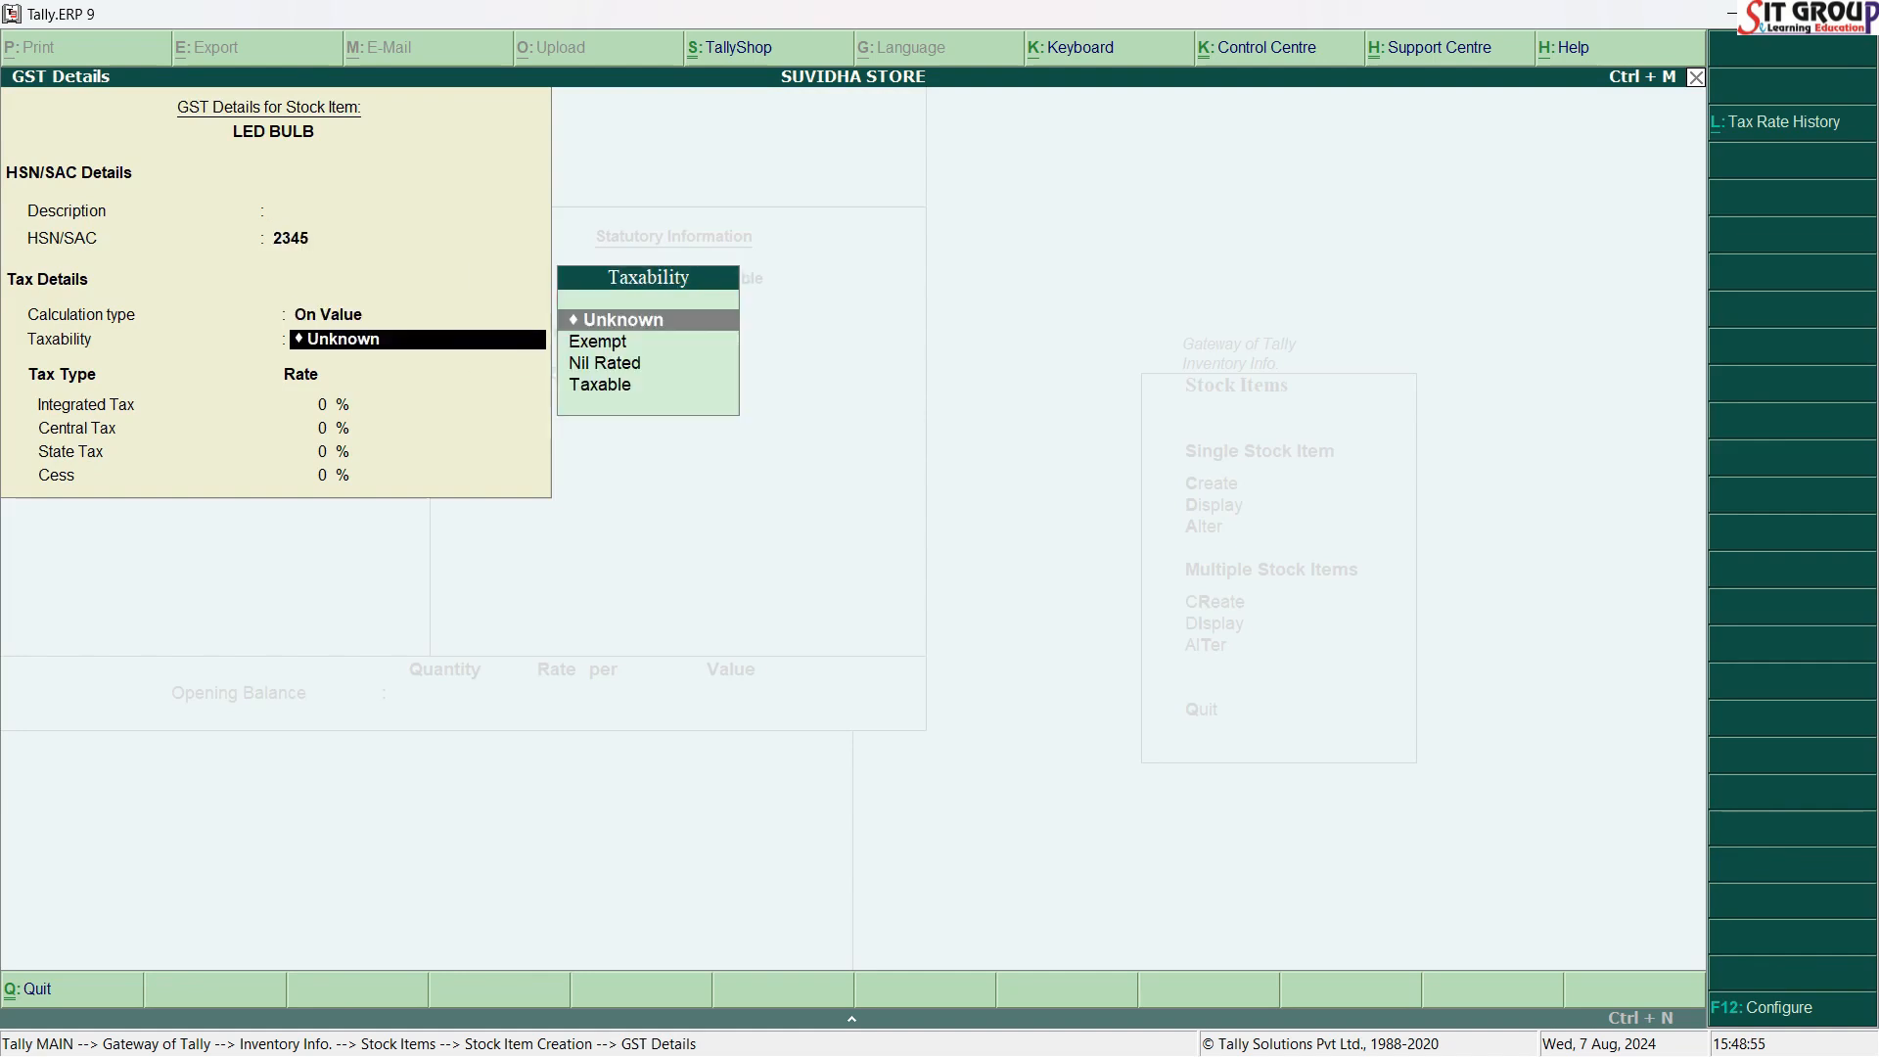
pyautogui.press('Down')
pyautogui.press('Return')
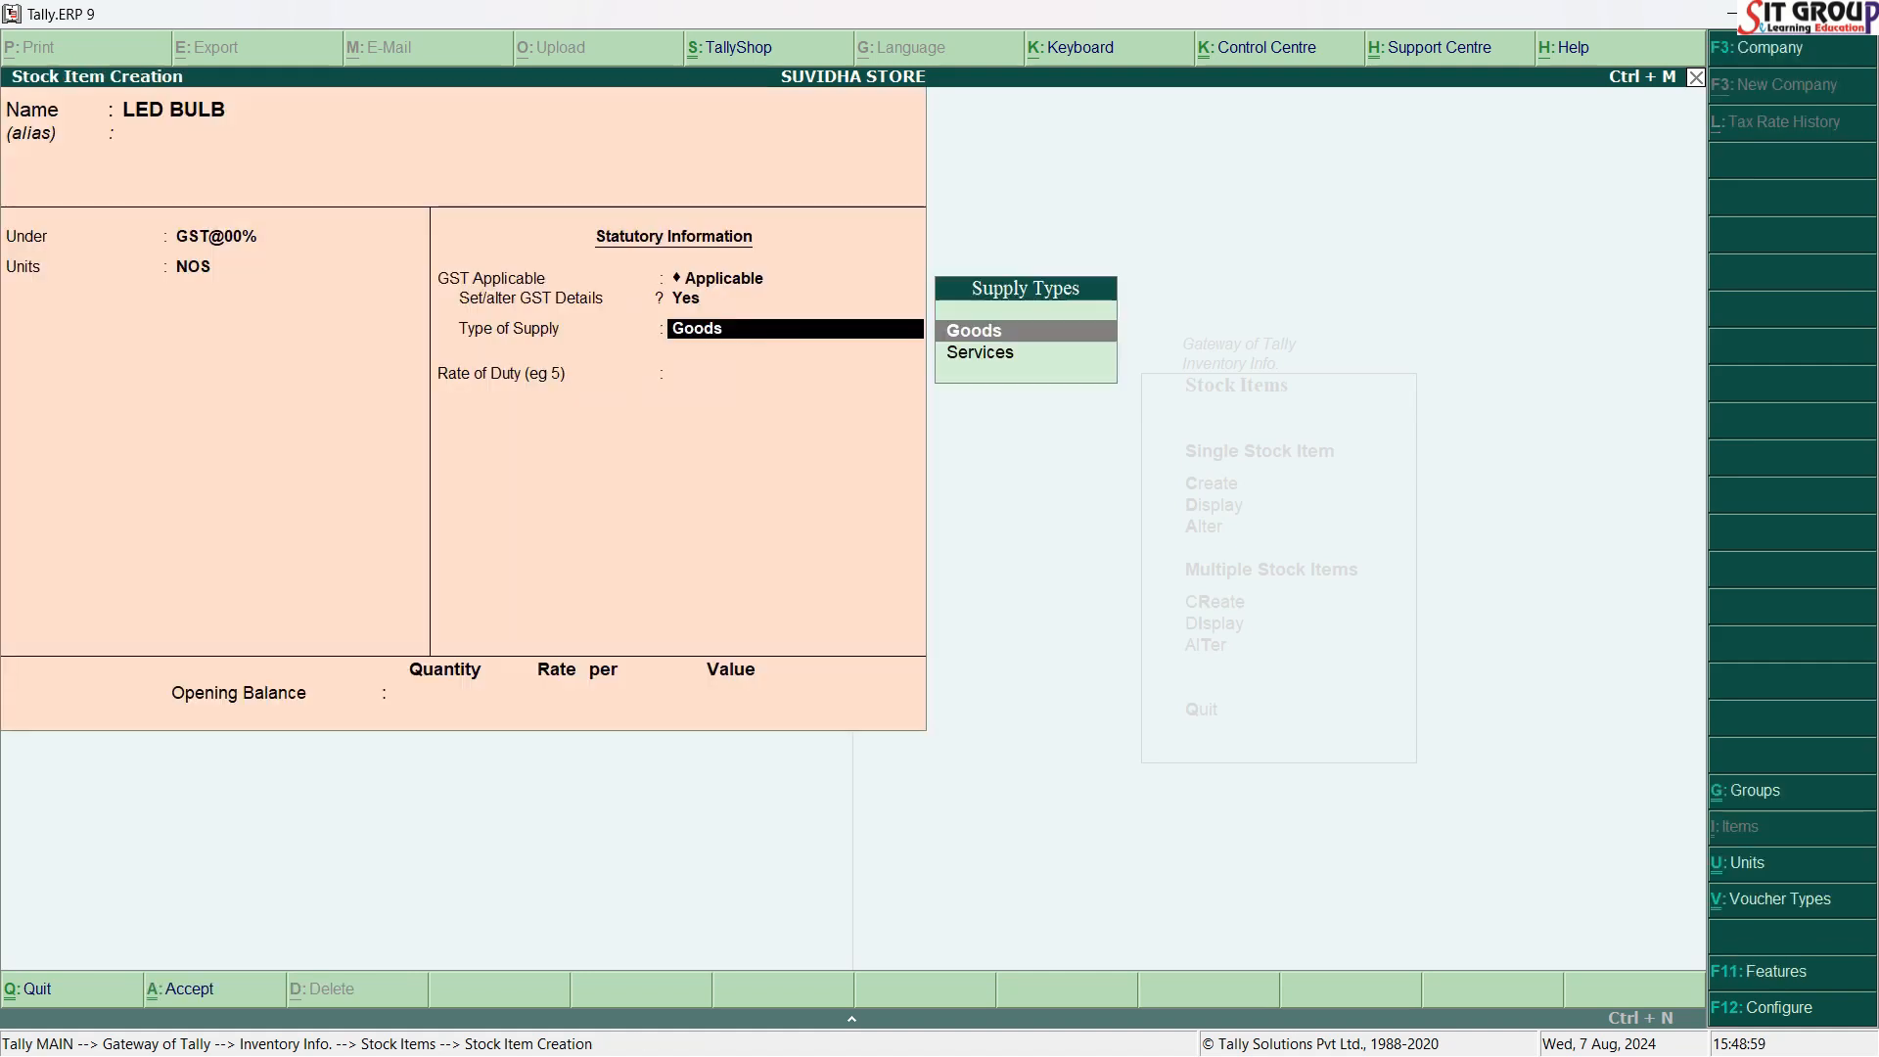
# Step: Keep the supply type as Goods, set the rate of duty to 0, save the stock item and leave item creation
pyautogui.press('Return')
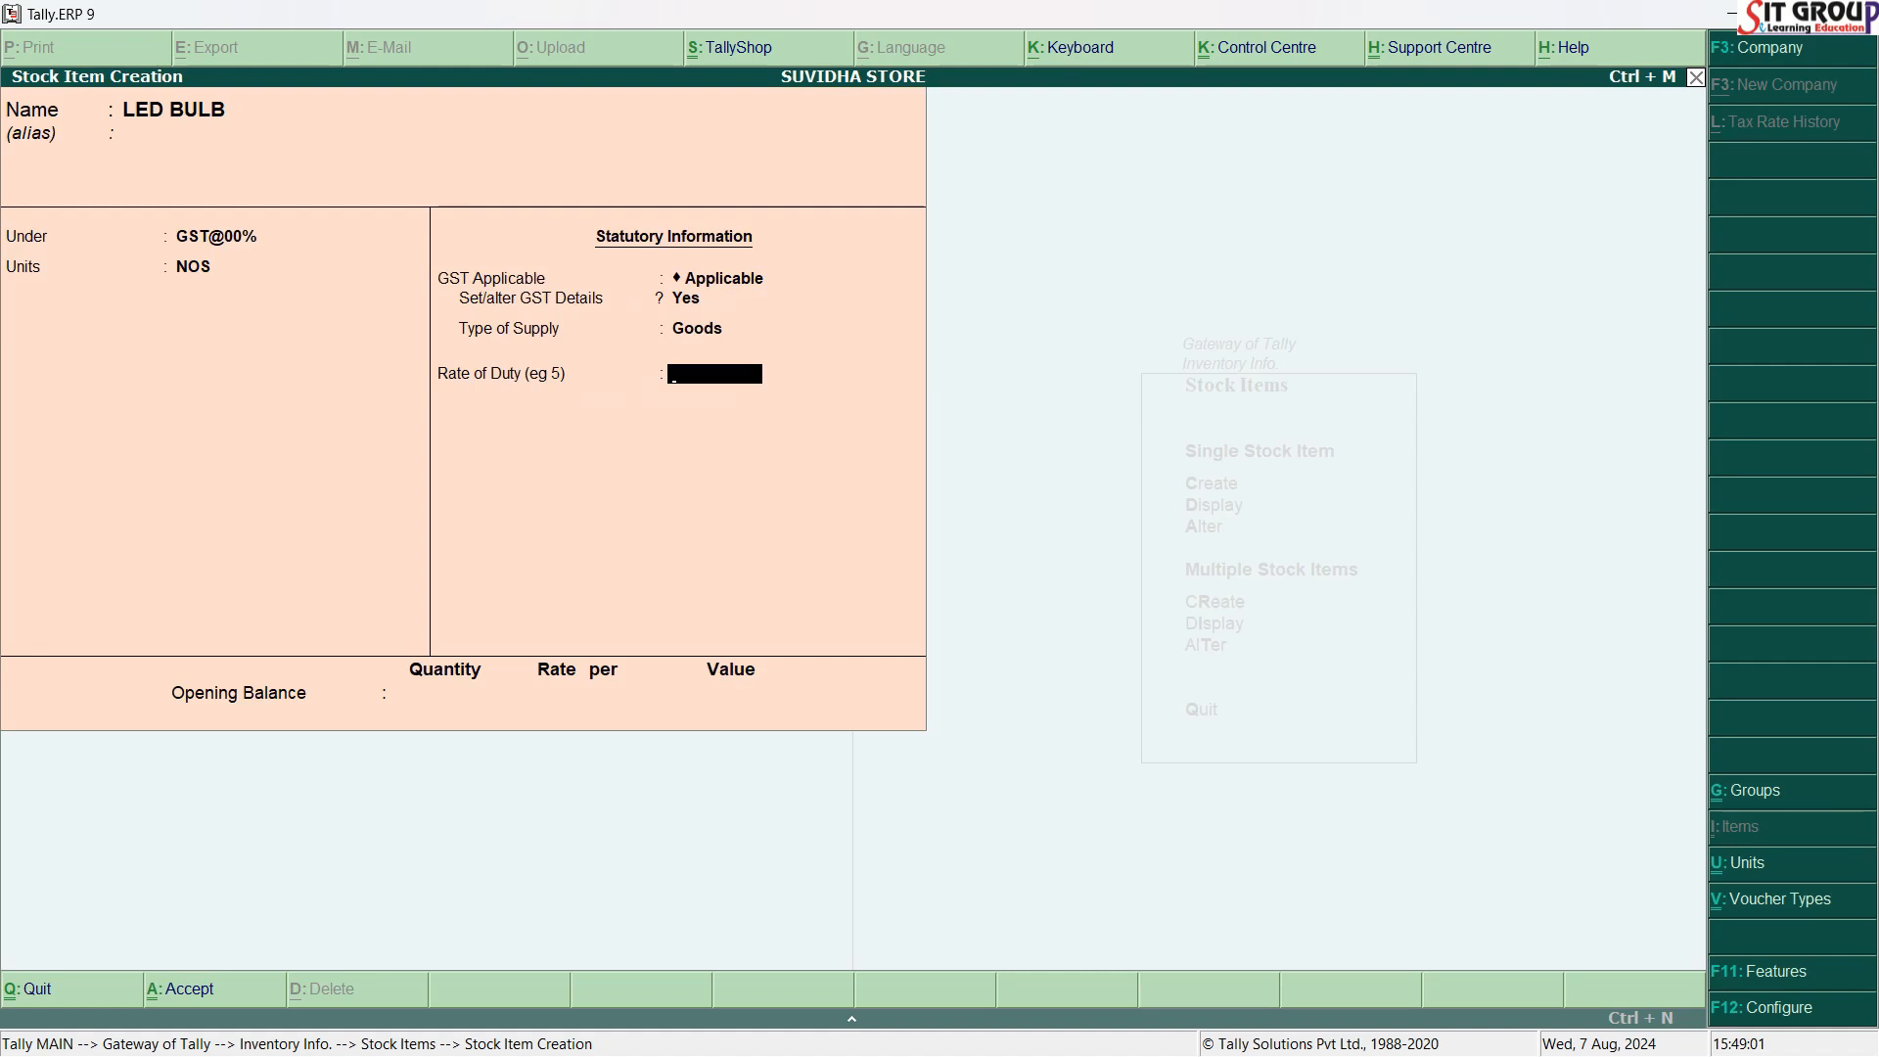
pyautogui.write('0')
pyautogui.press('Return')
pyautogui.press('Return')
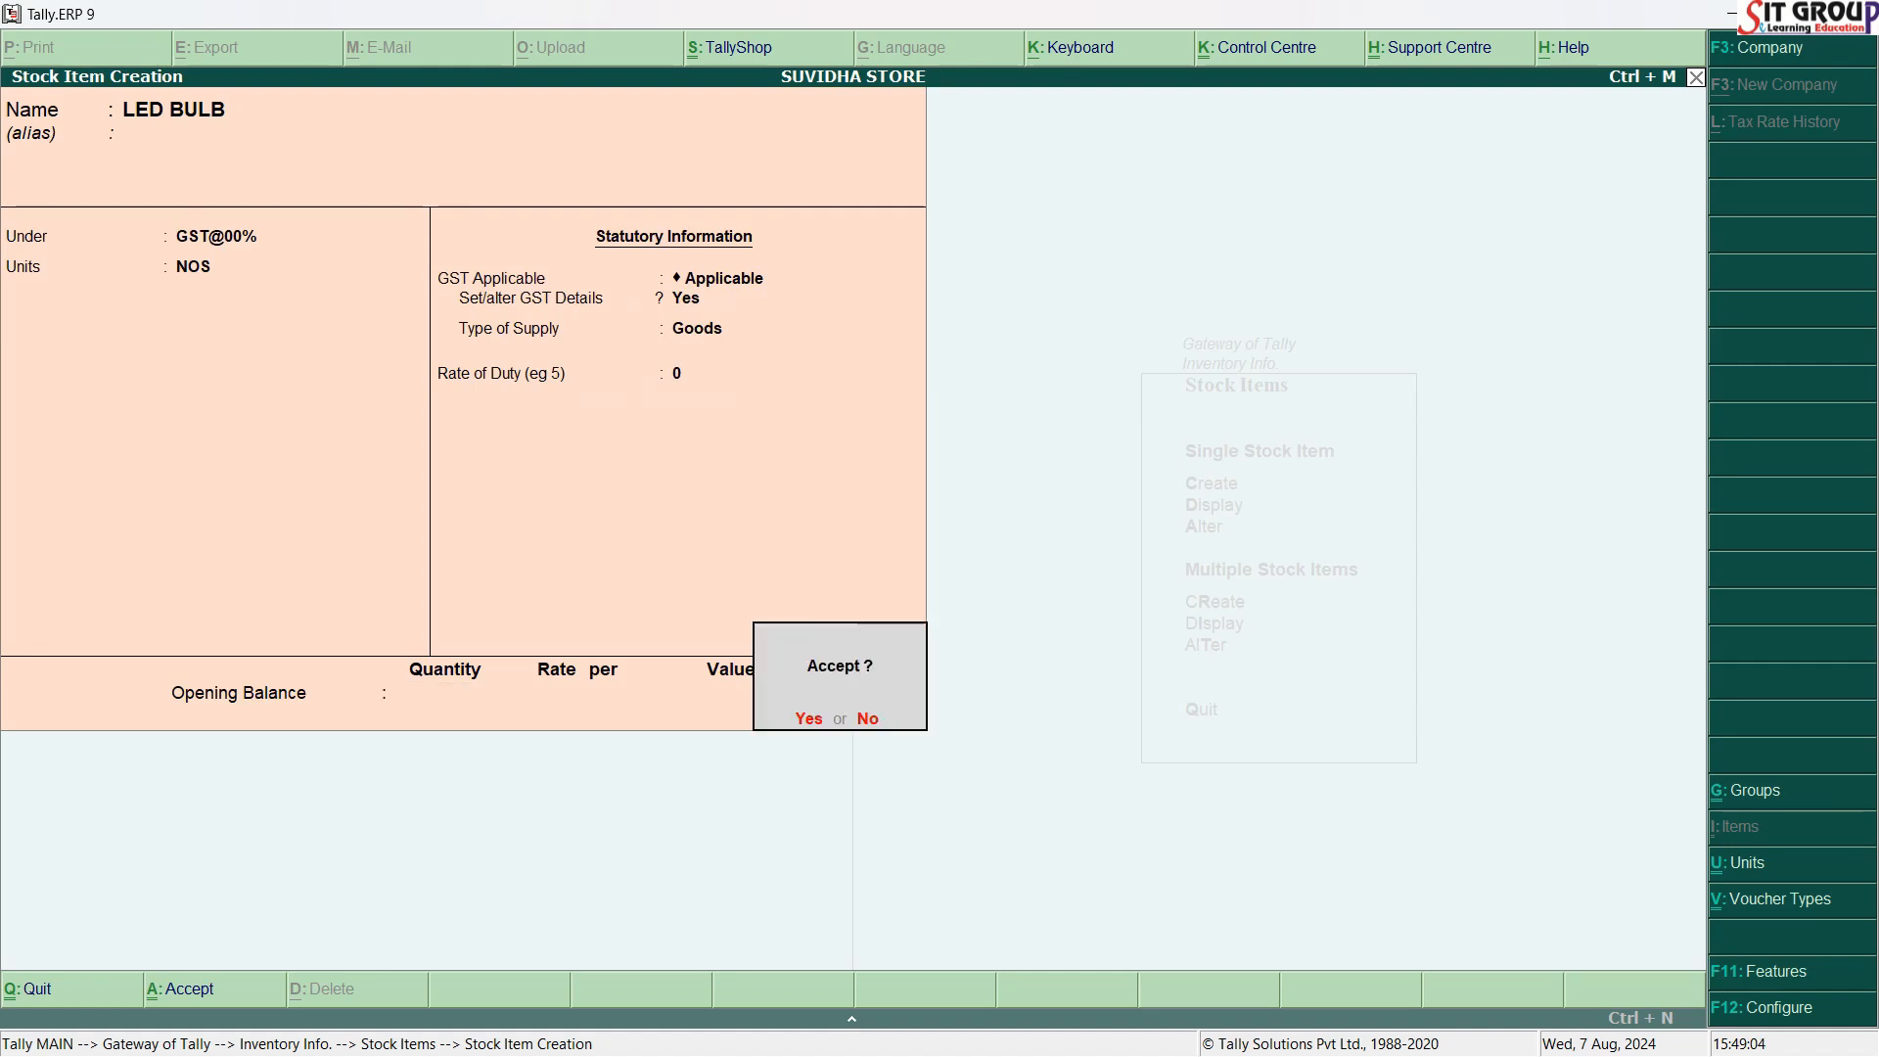
pyautogui.press('Return')
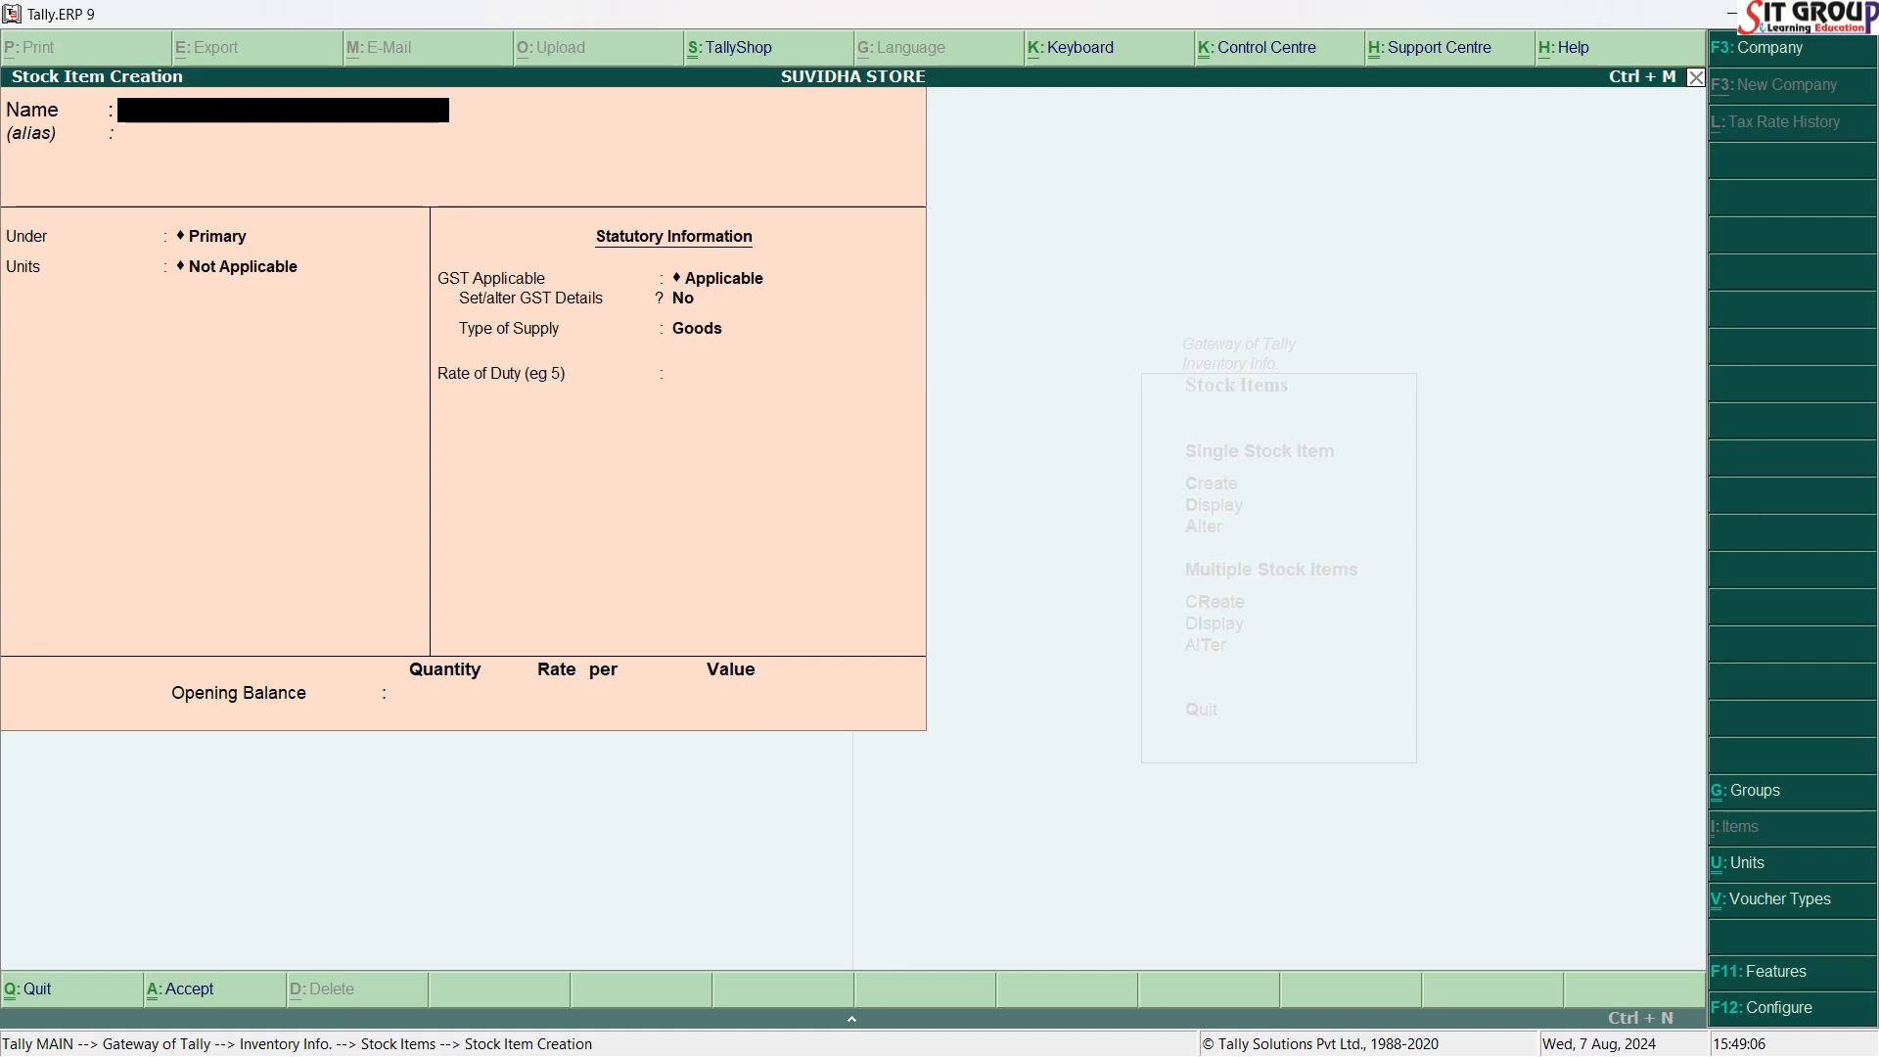
pyautogui.press('Escape')
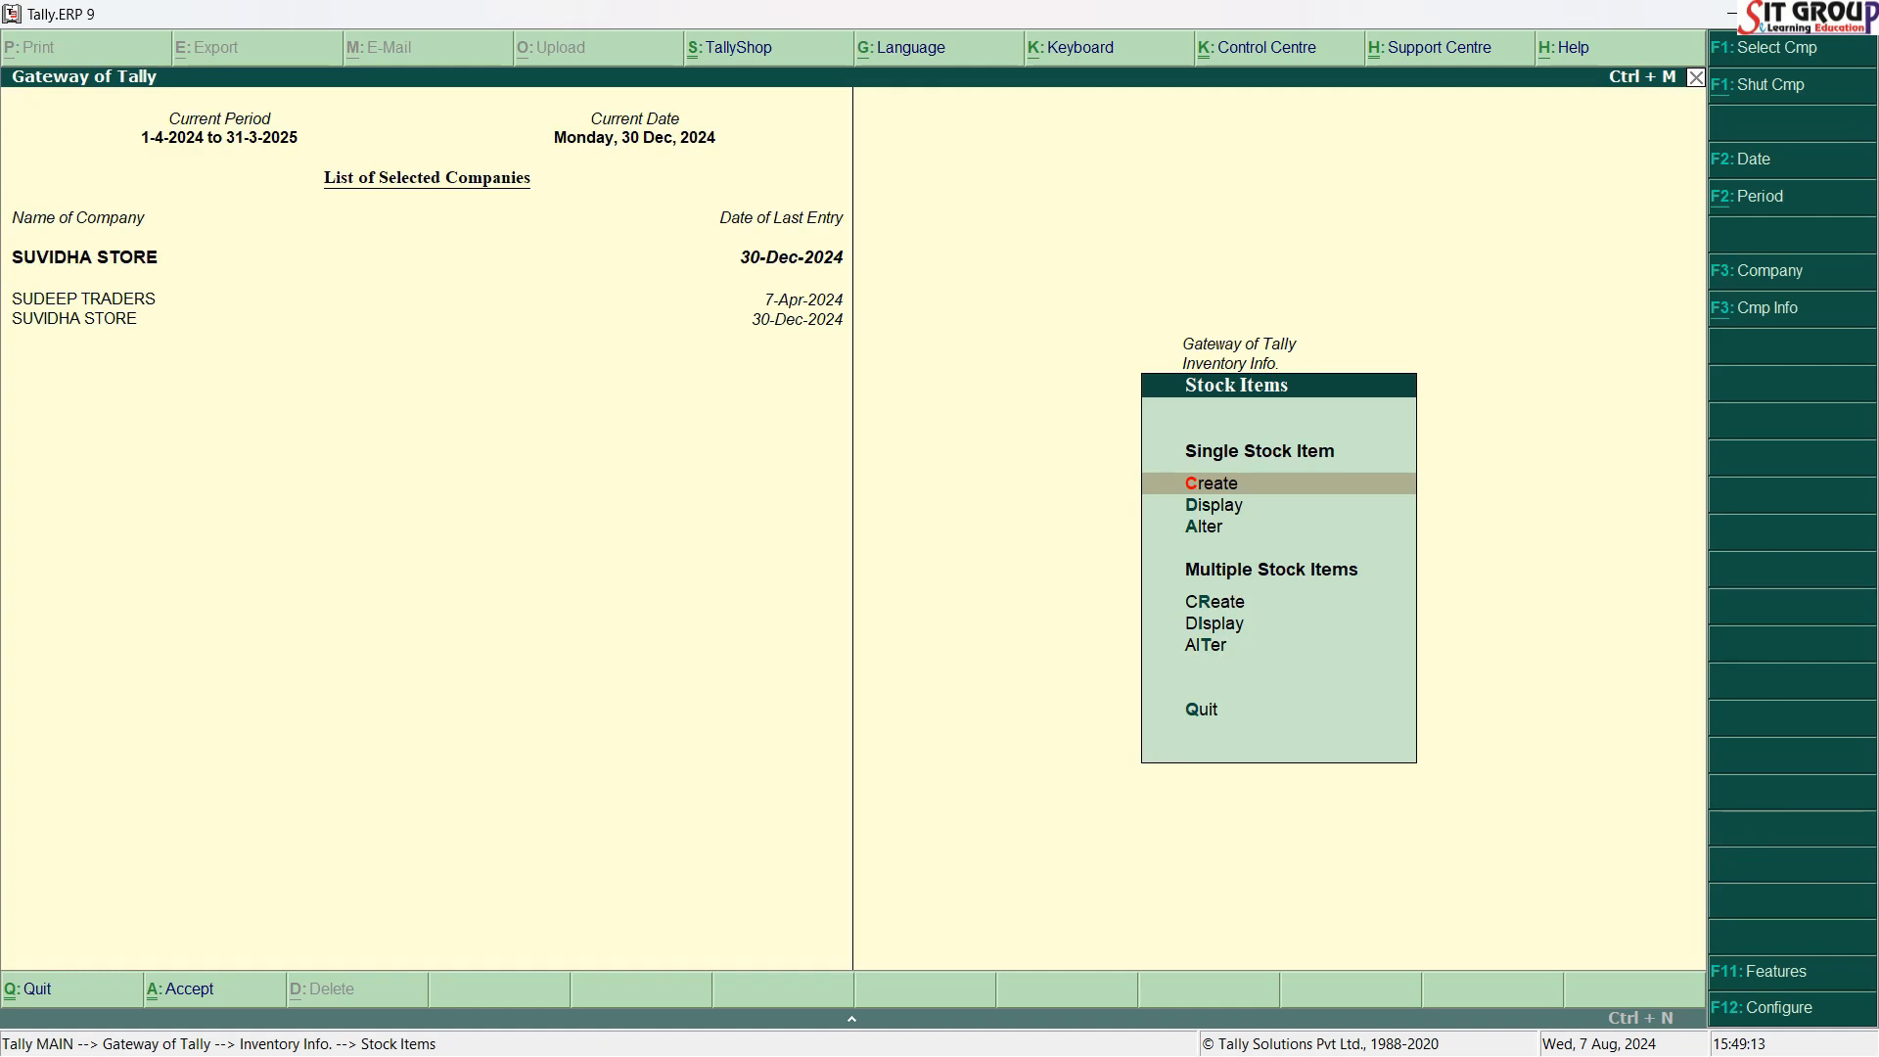
# Step: Open the single stock item LED BULB for alteration and rename it LED BULBGREEN, leaving the alias blank
pyautogui.press('Down')
pyautogui.press('Down')
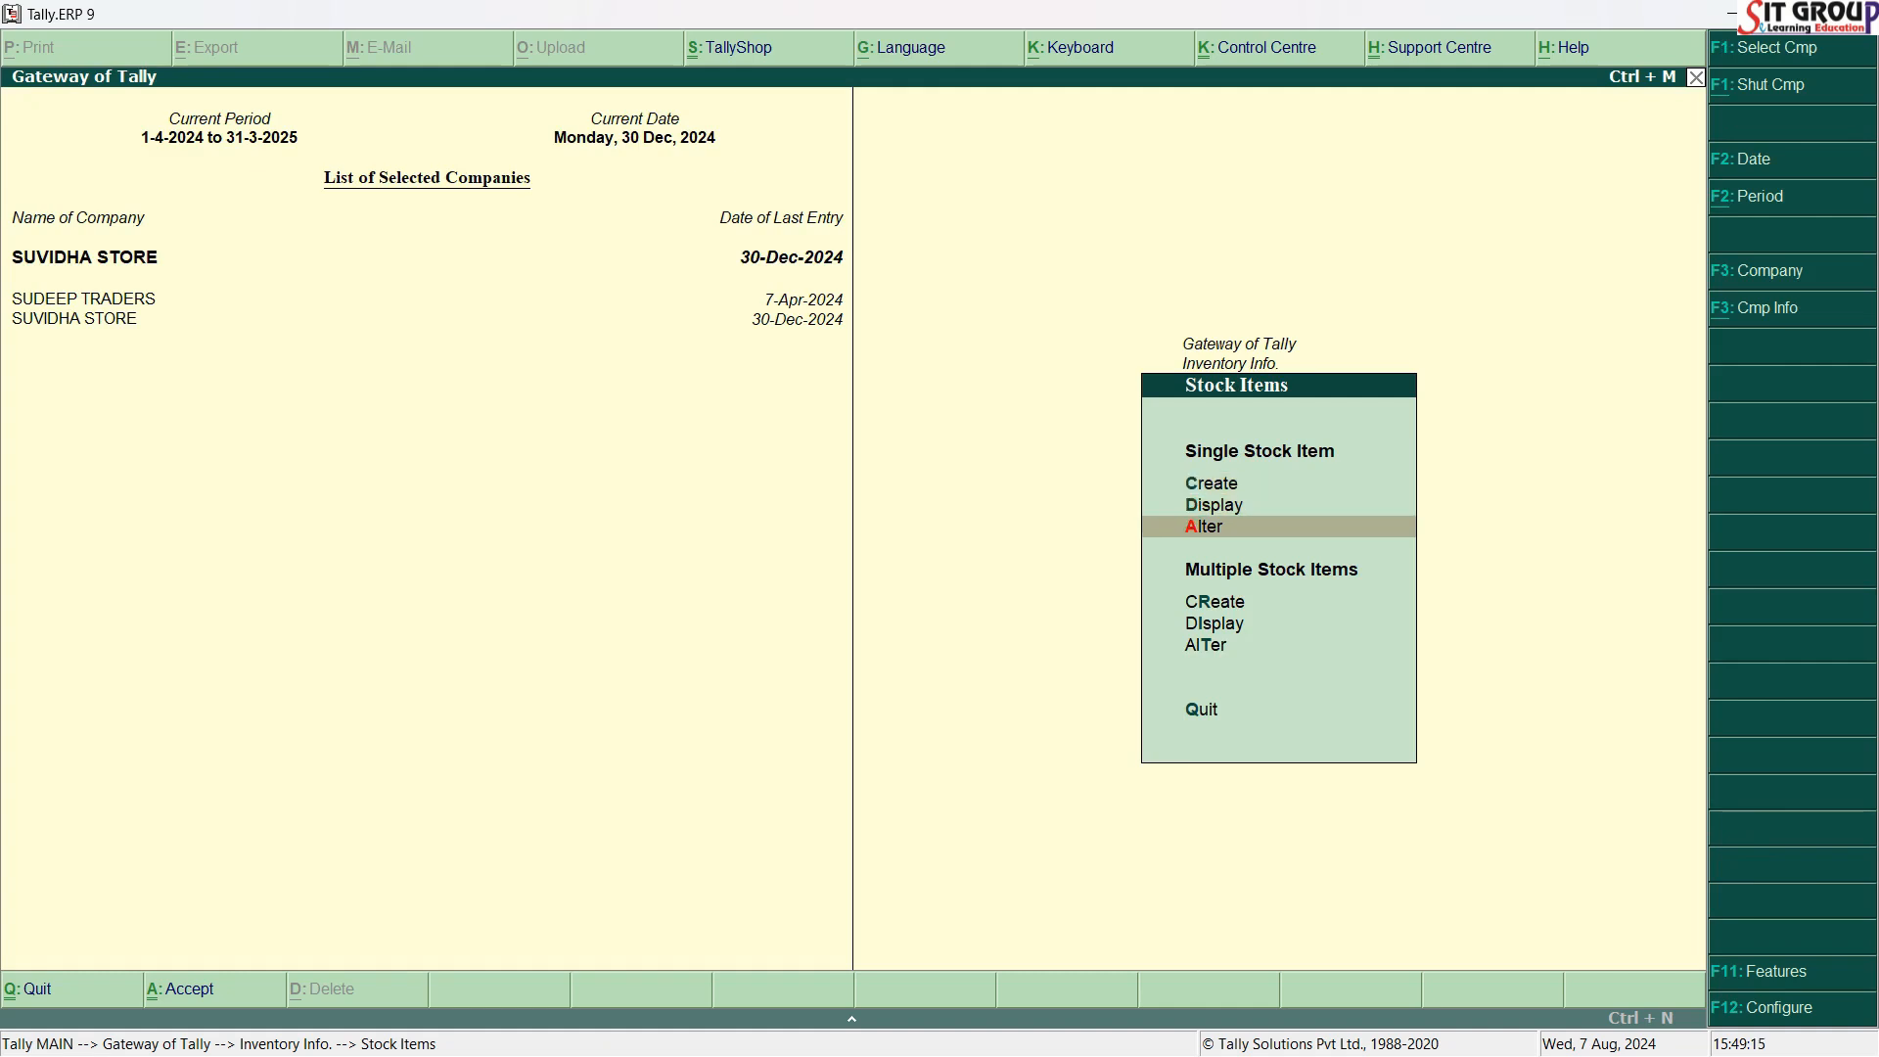
pyautogui.press('Return')
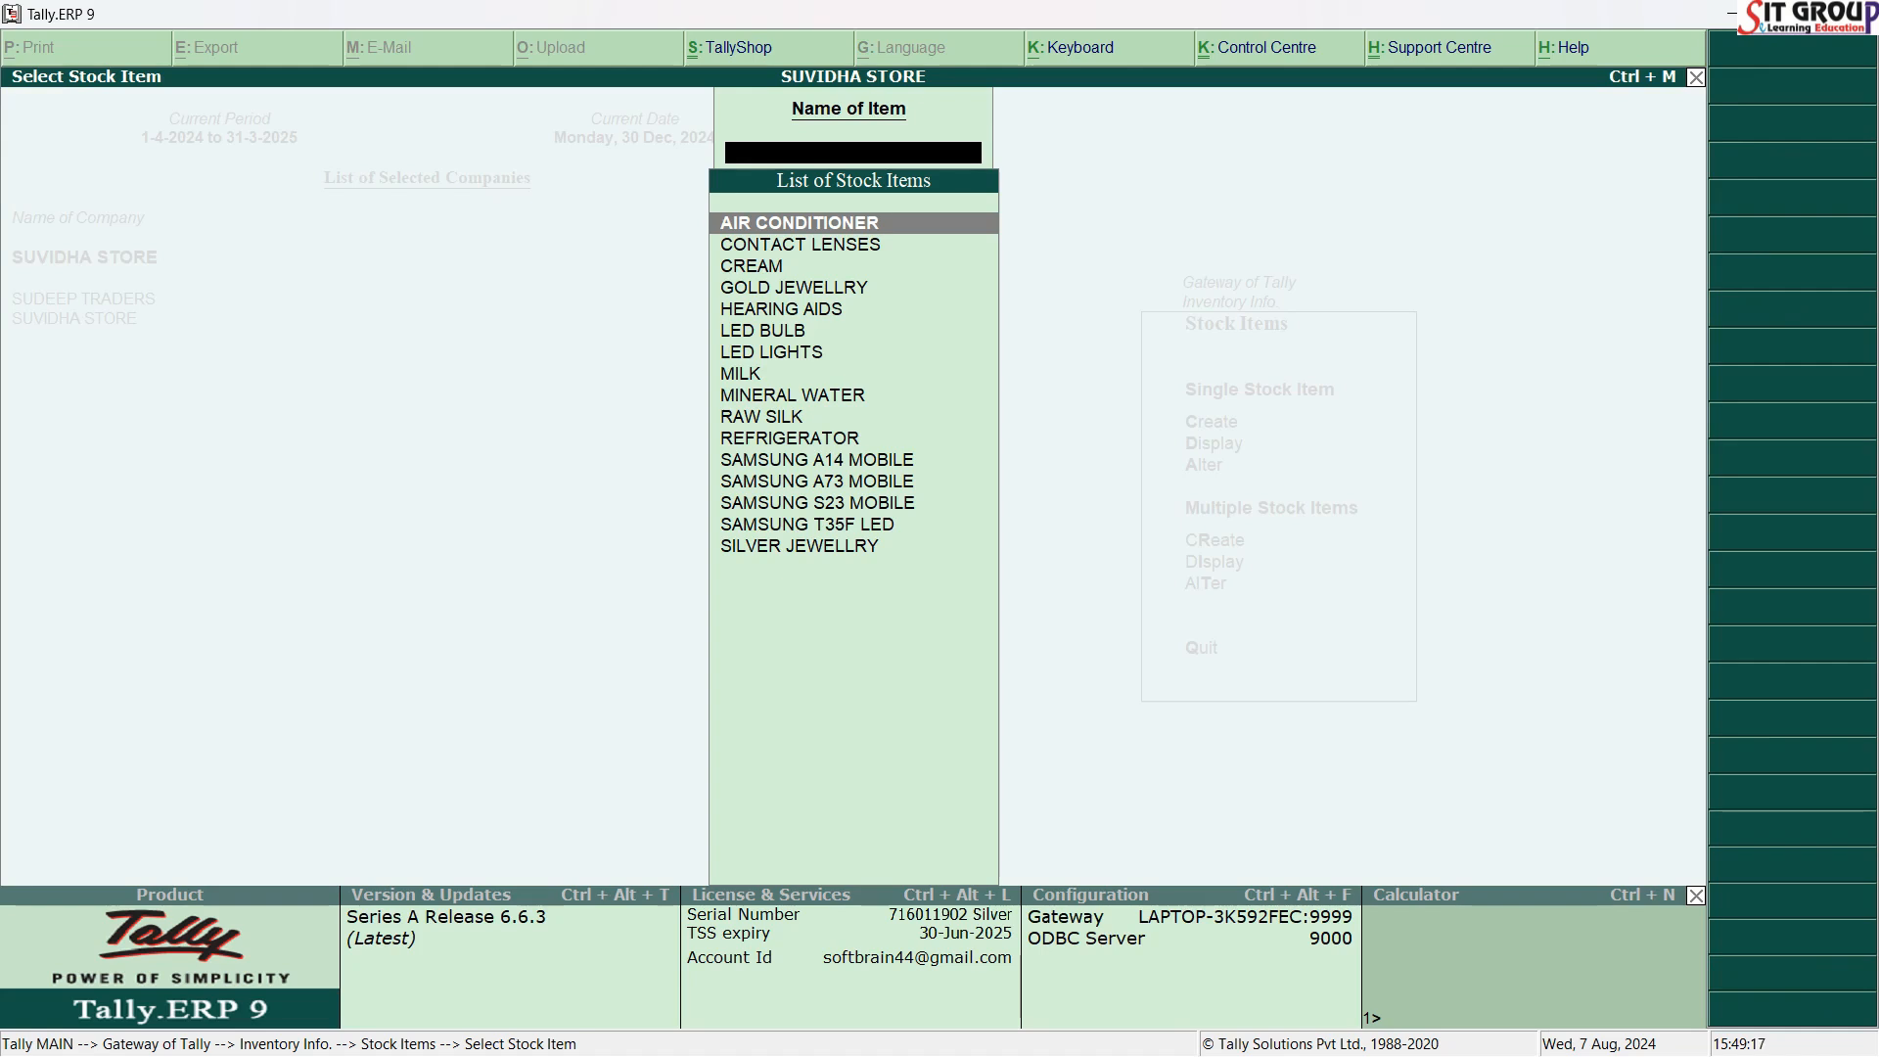
pyautogui.write('LED')
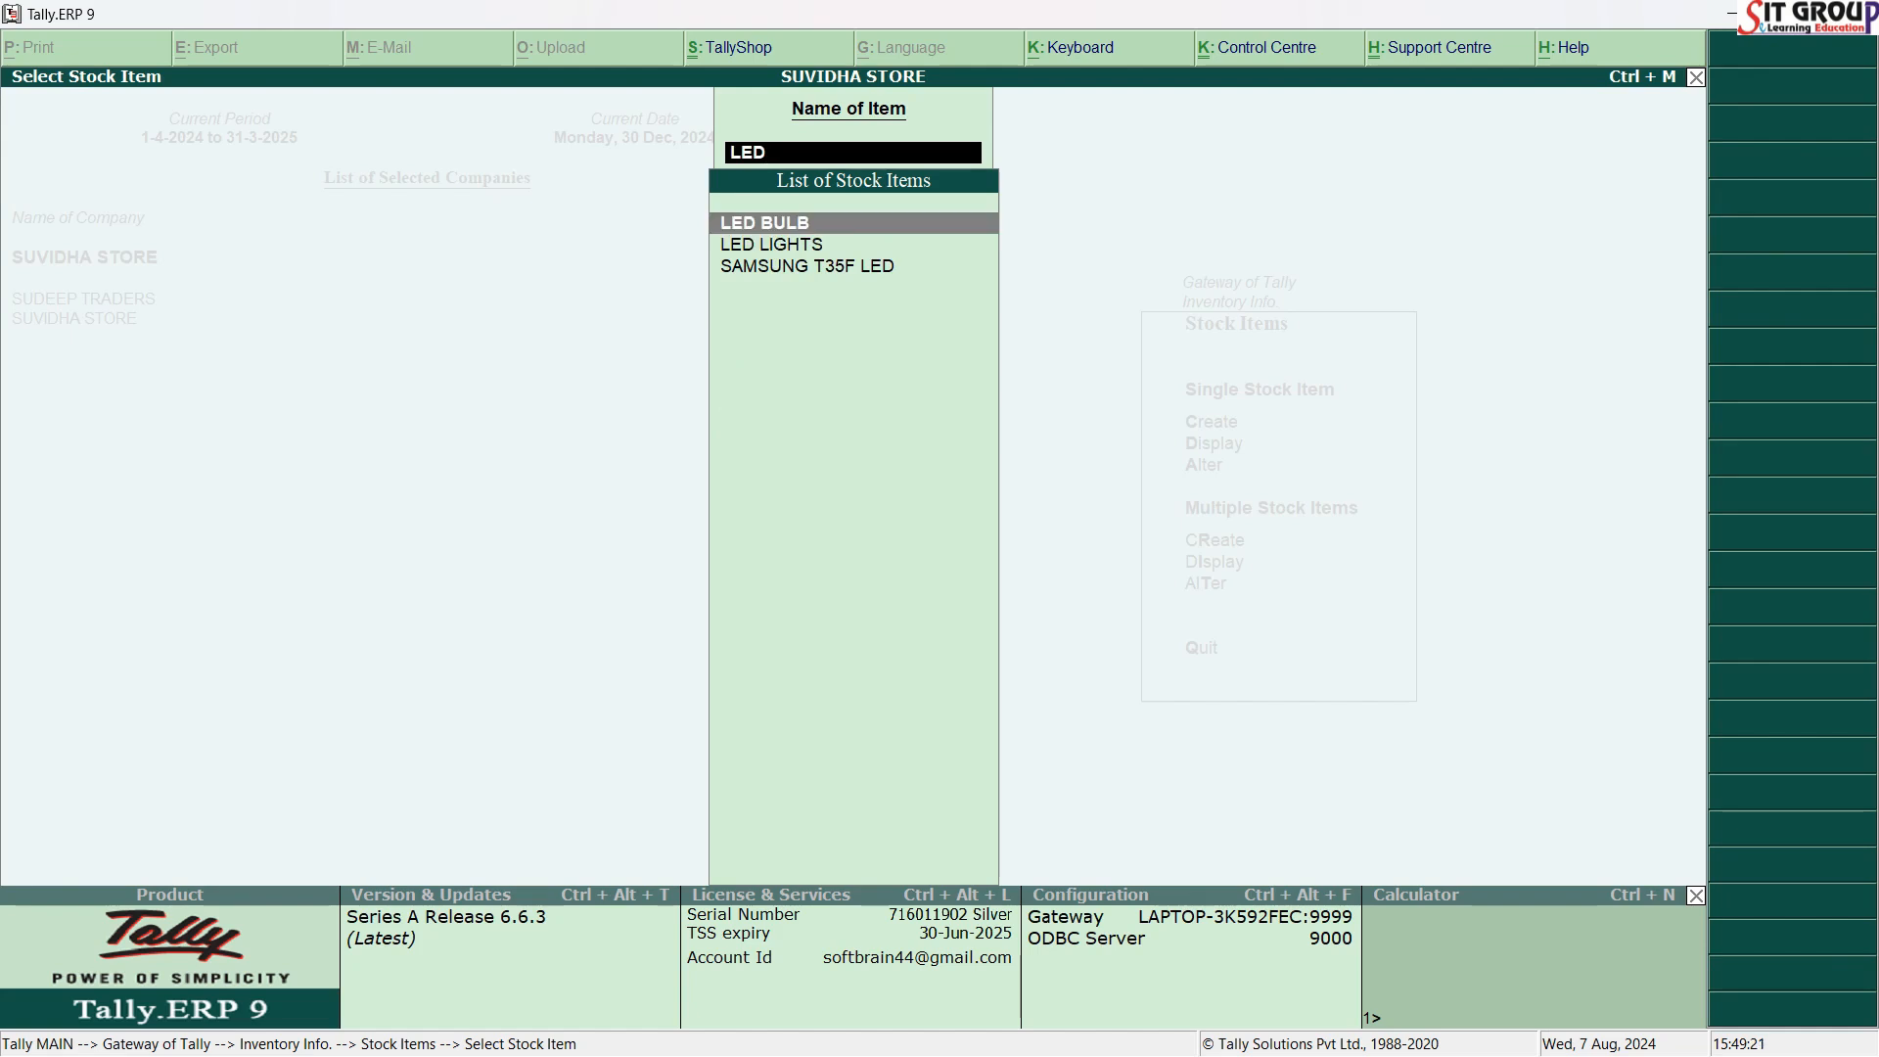
pyautogui.press('Return')
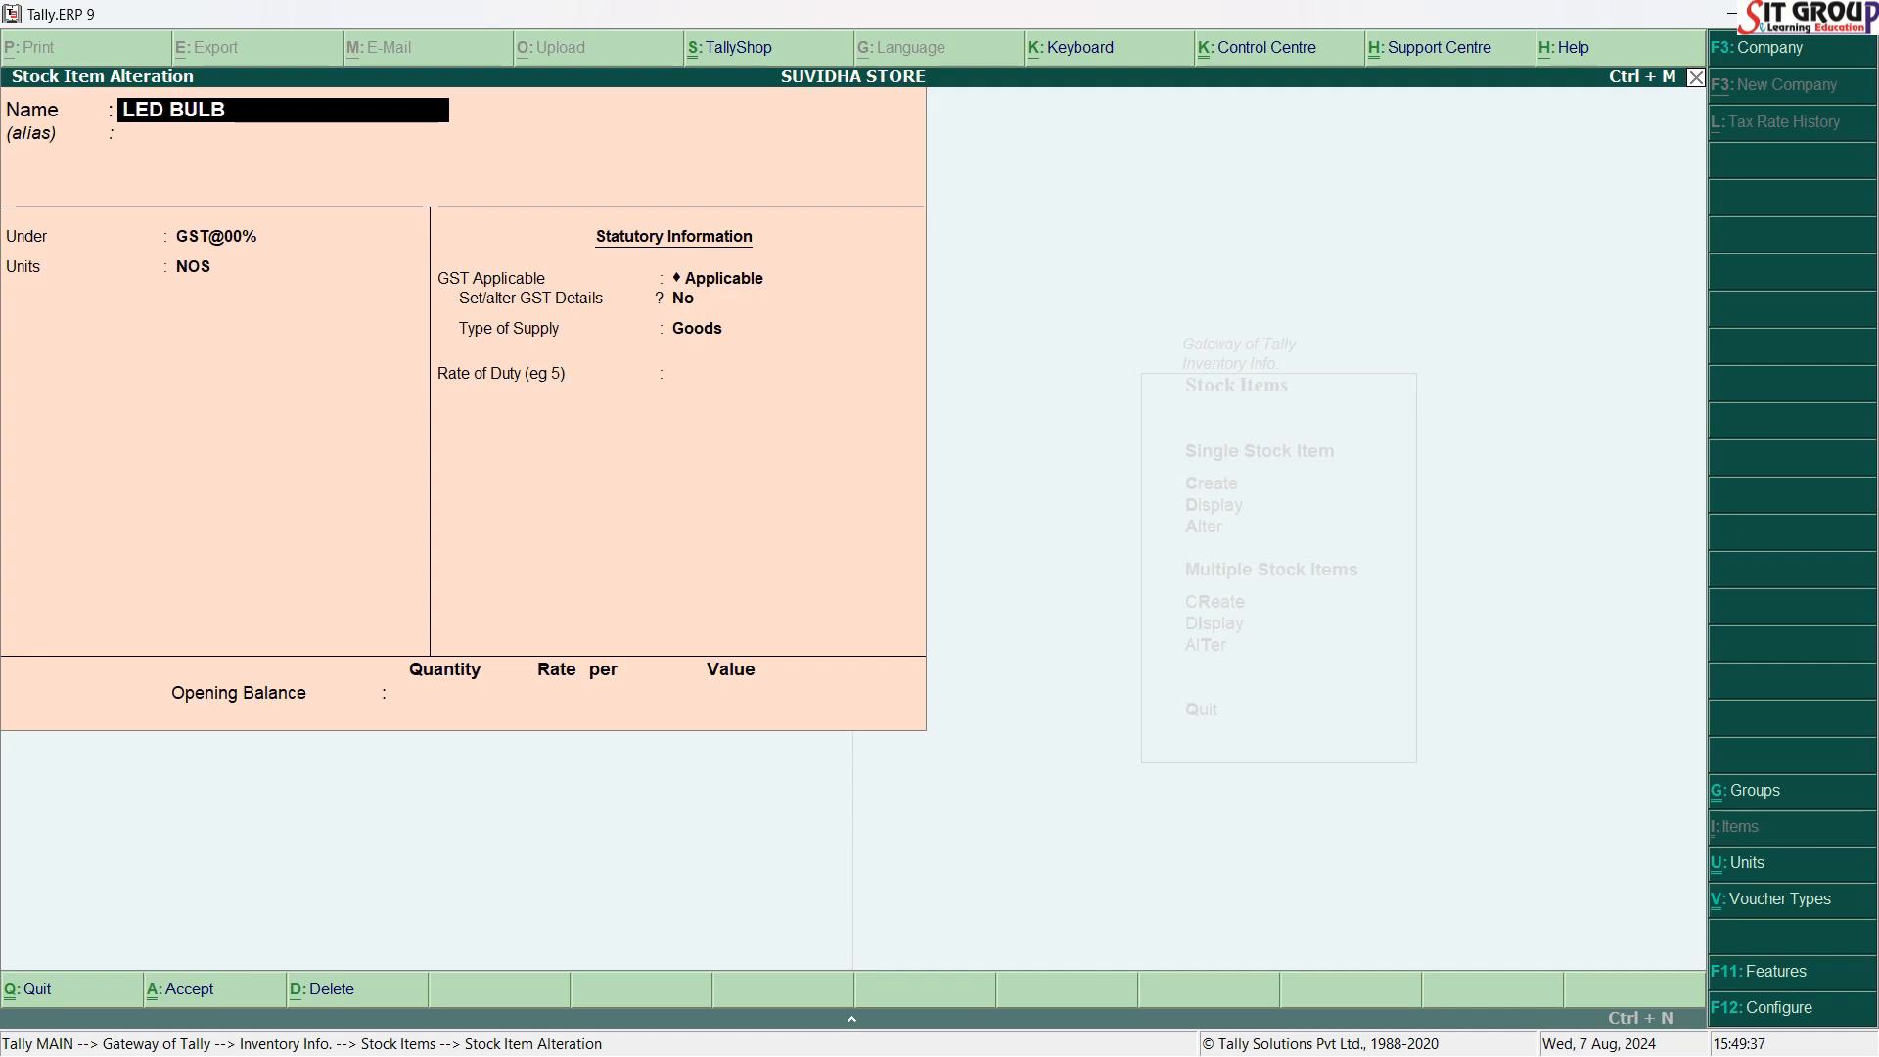
pyautogui.write('GREEN')
pyautogui.press('Return')
pyautogui.press('Return')
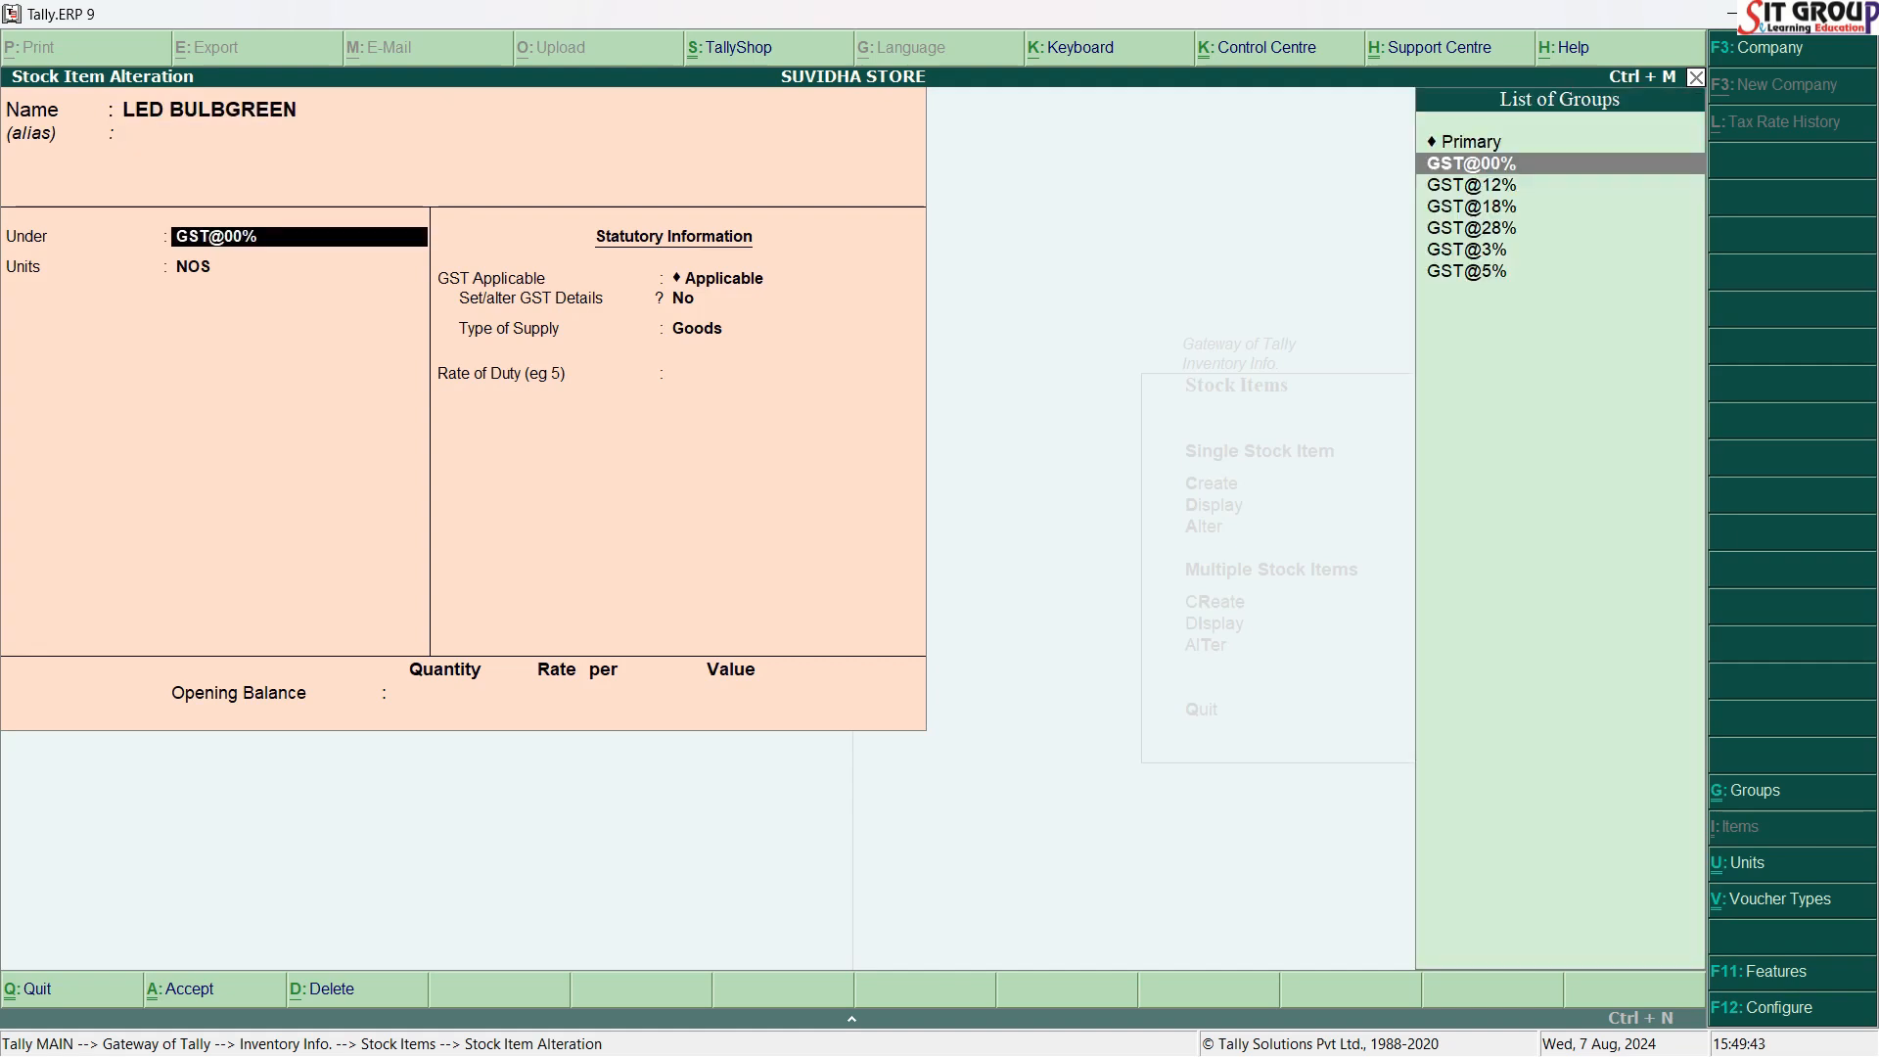
# Step: Place the LED BULBGREEN item under the GST@12% group and set its unit to PCS
pyautogui.press('Down')
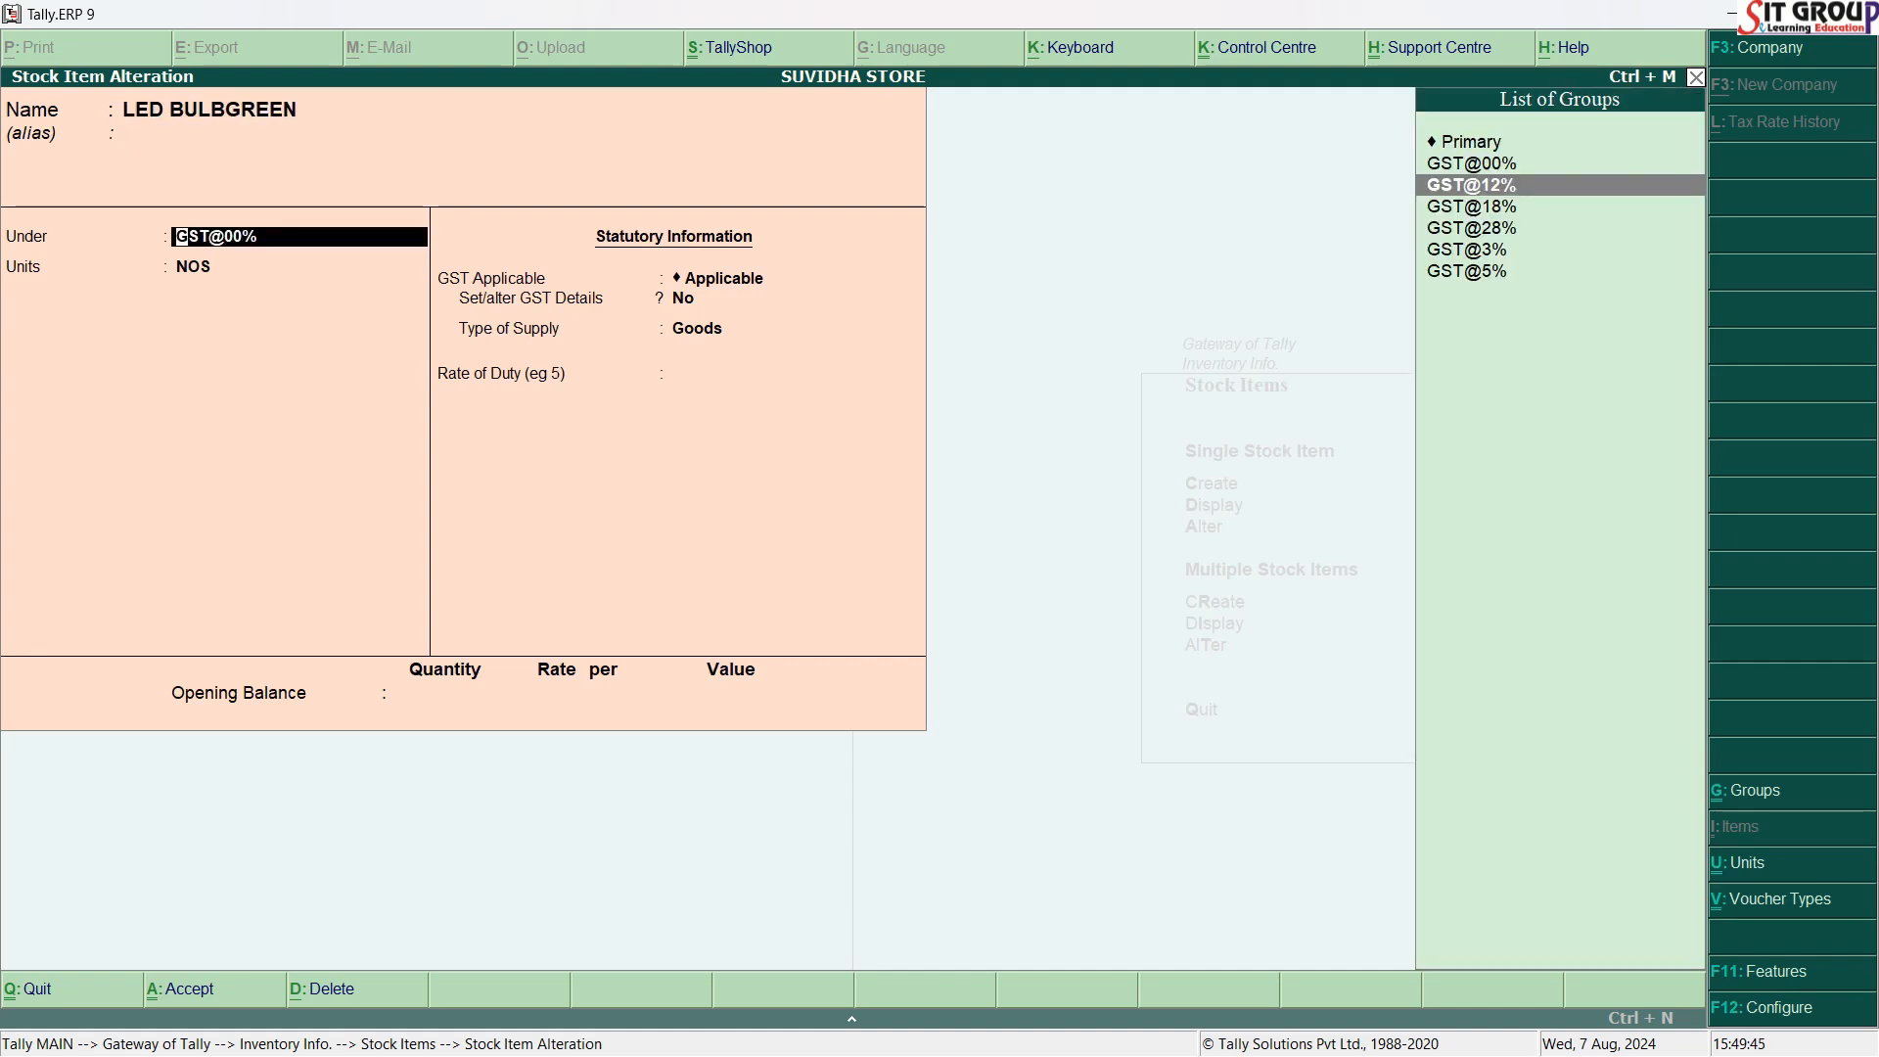
pyautogui.press('Return')
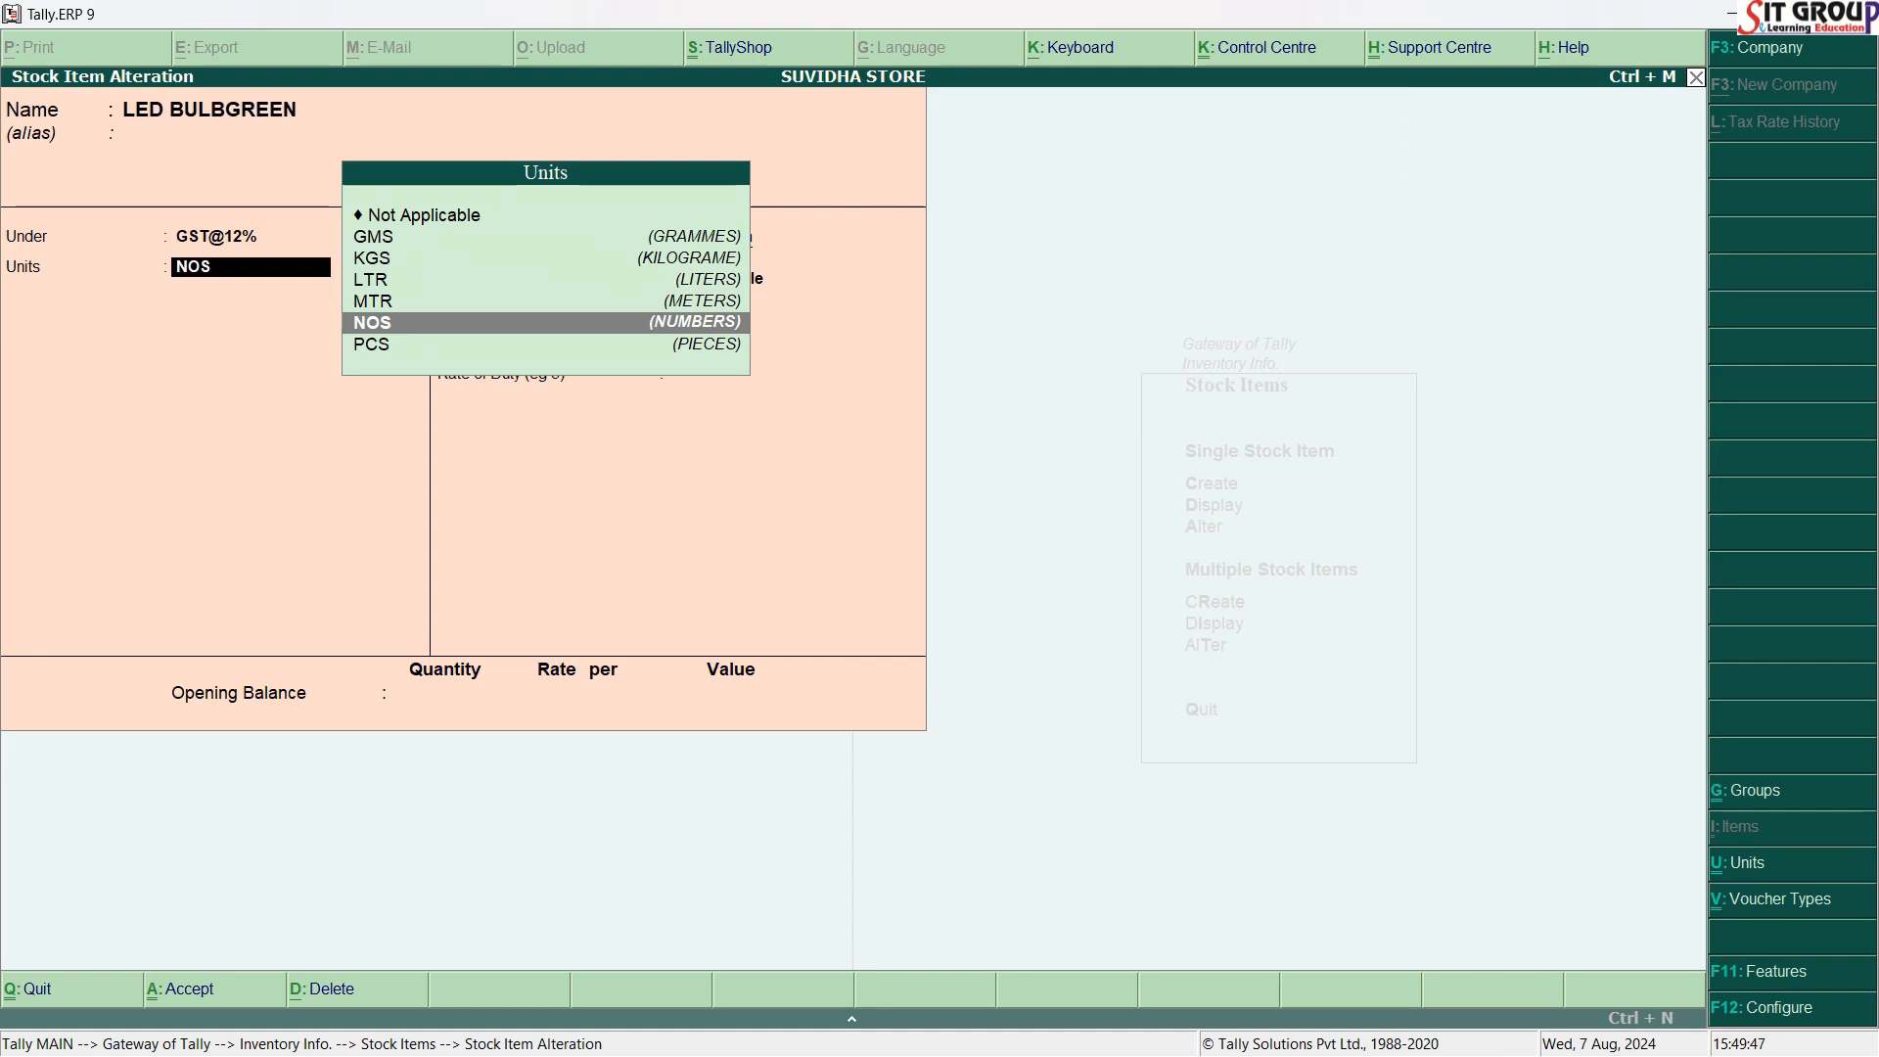
pyautogui.press('Down')
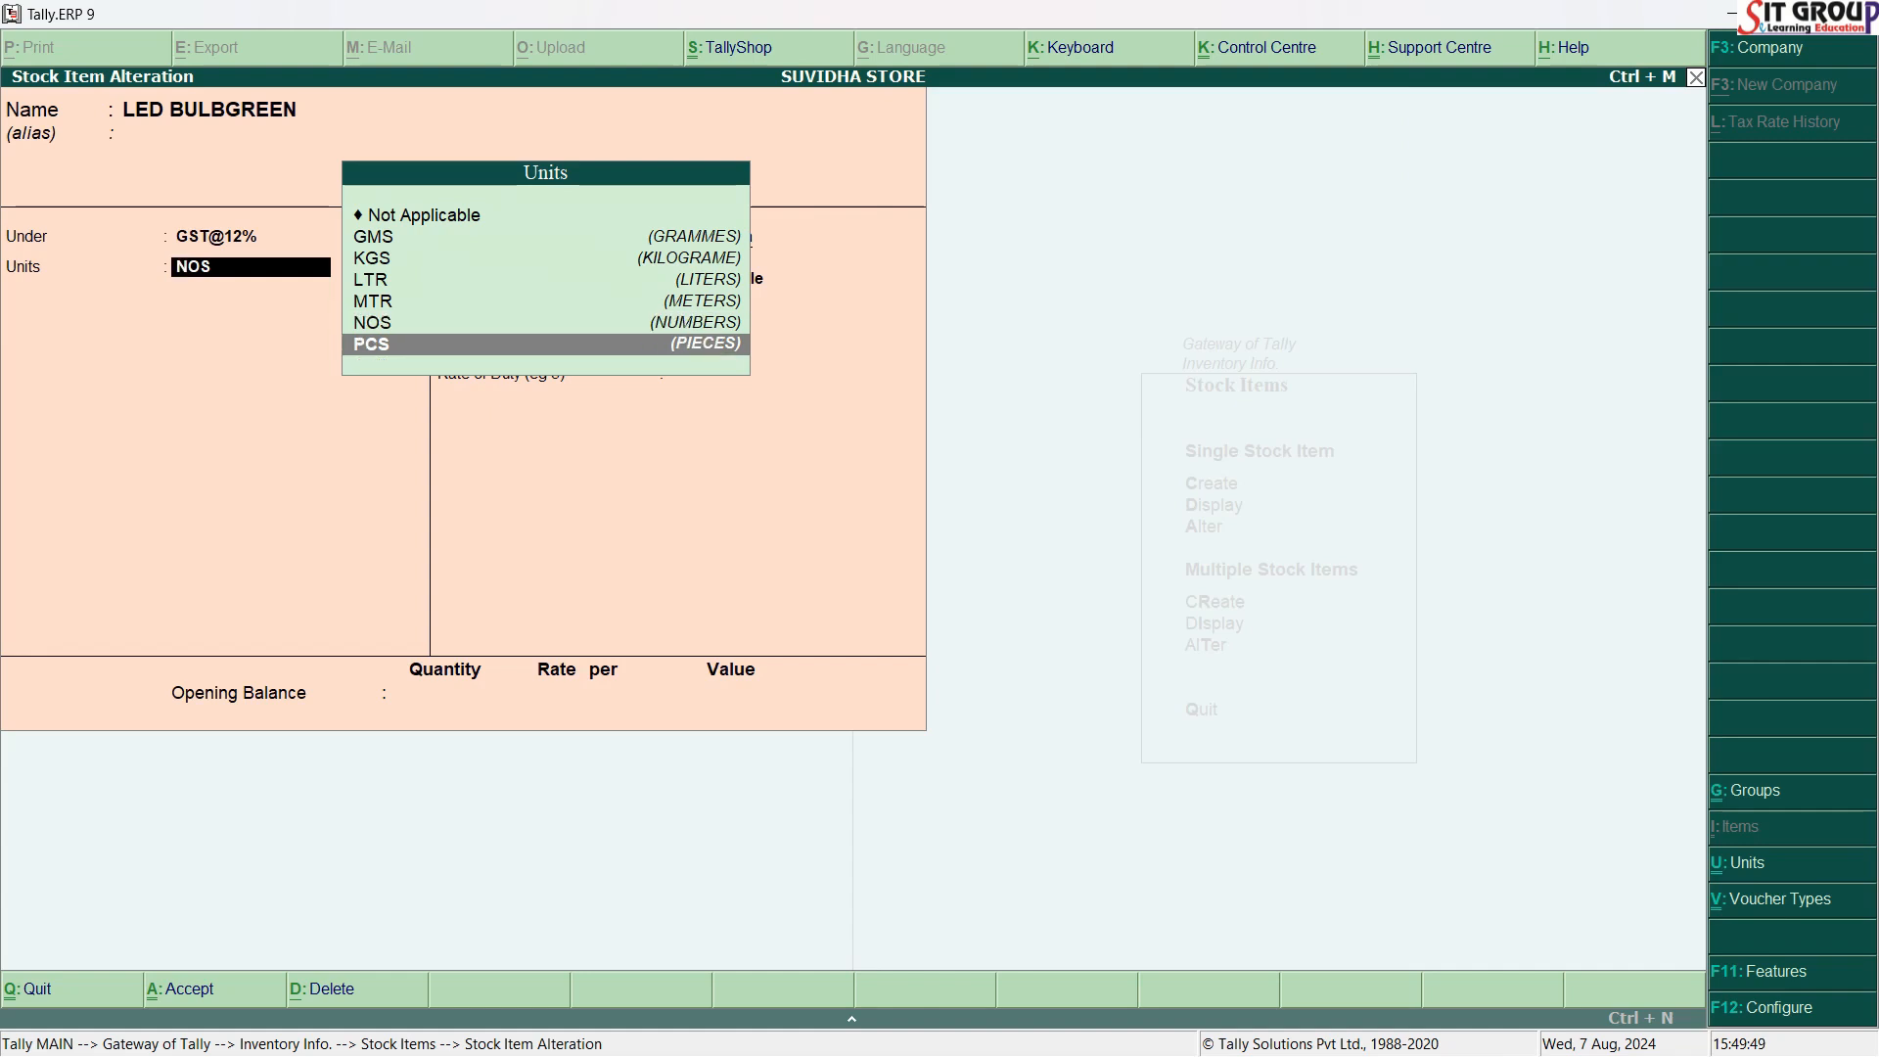
pyautogui.press('Up')
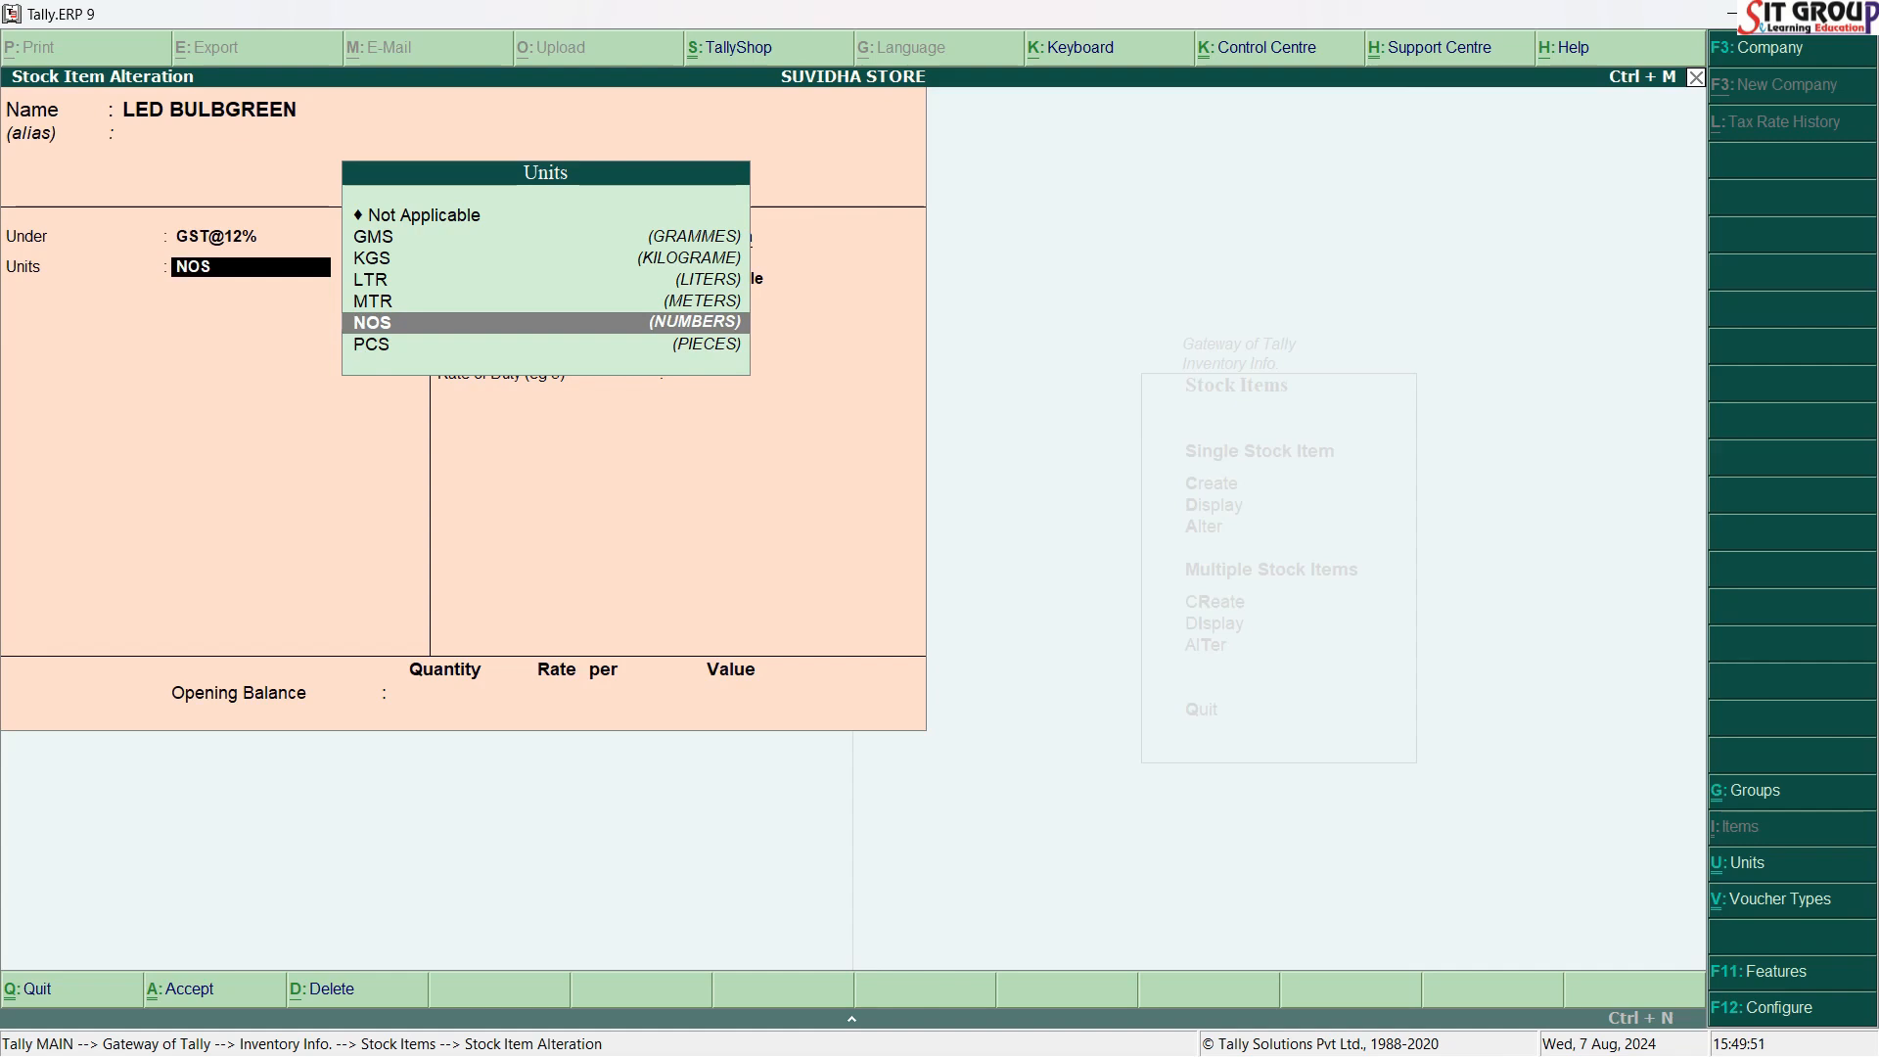
pyautogui.press('Down')
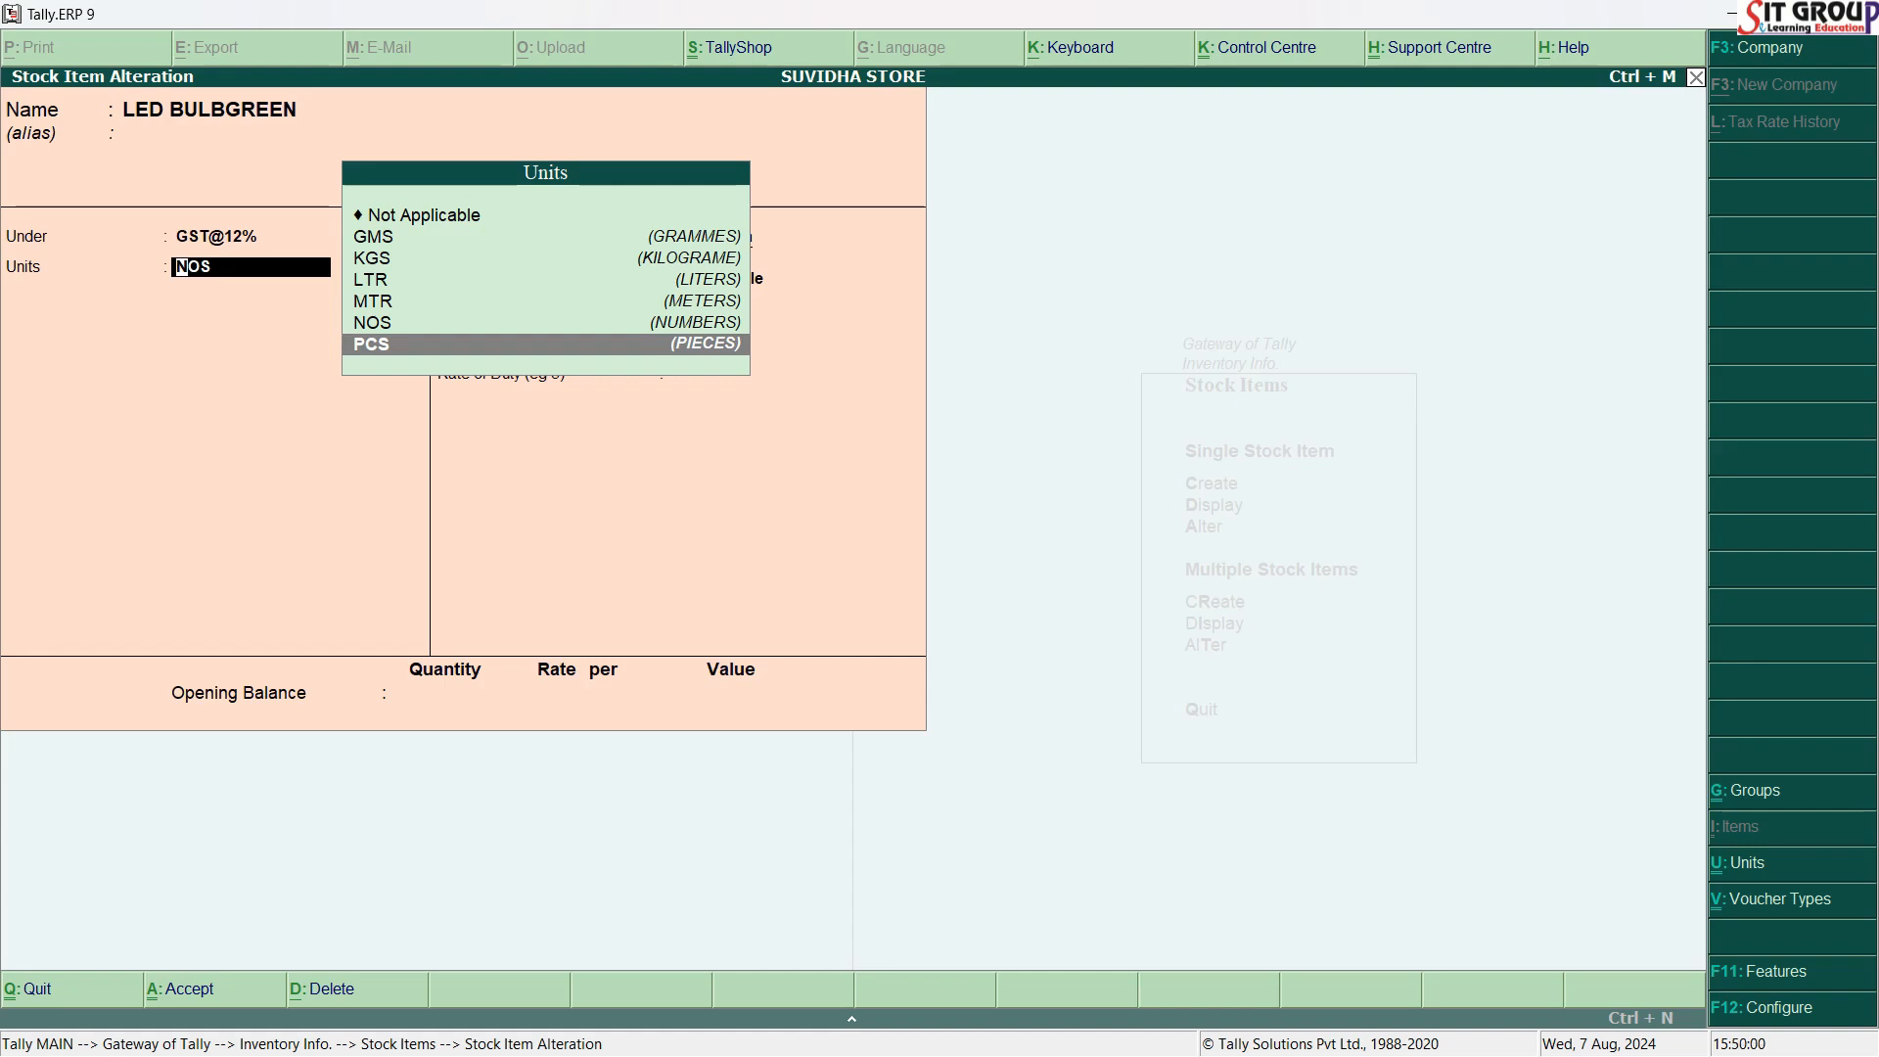
pyautogui.press('Return')
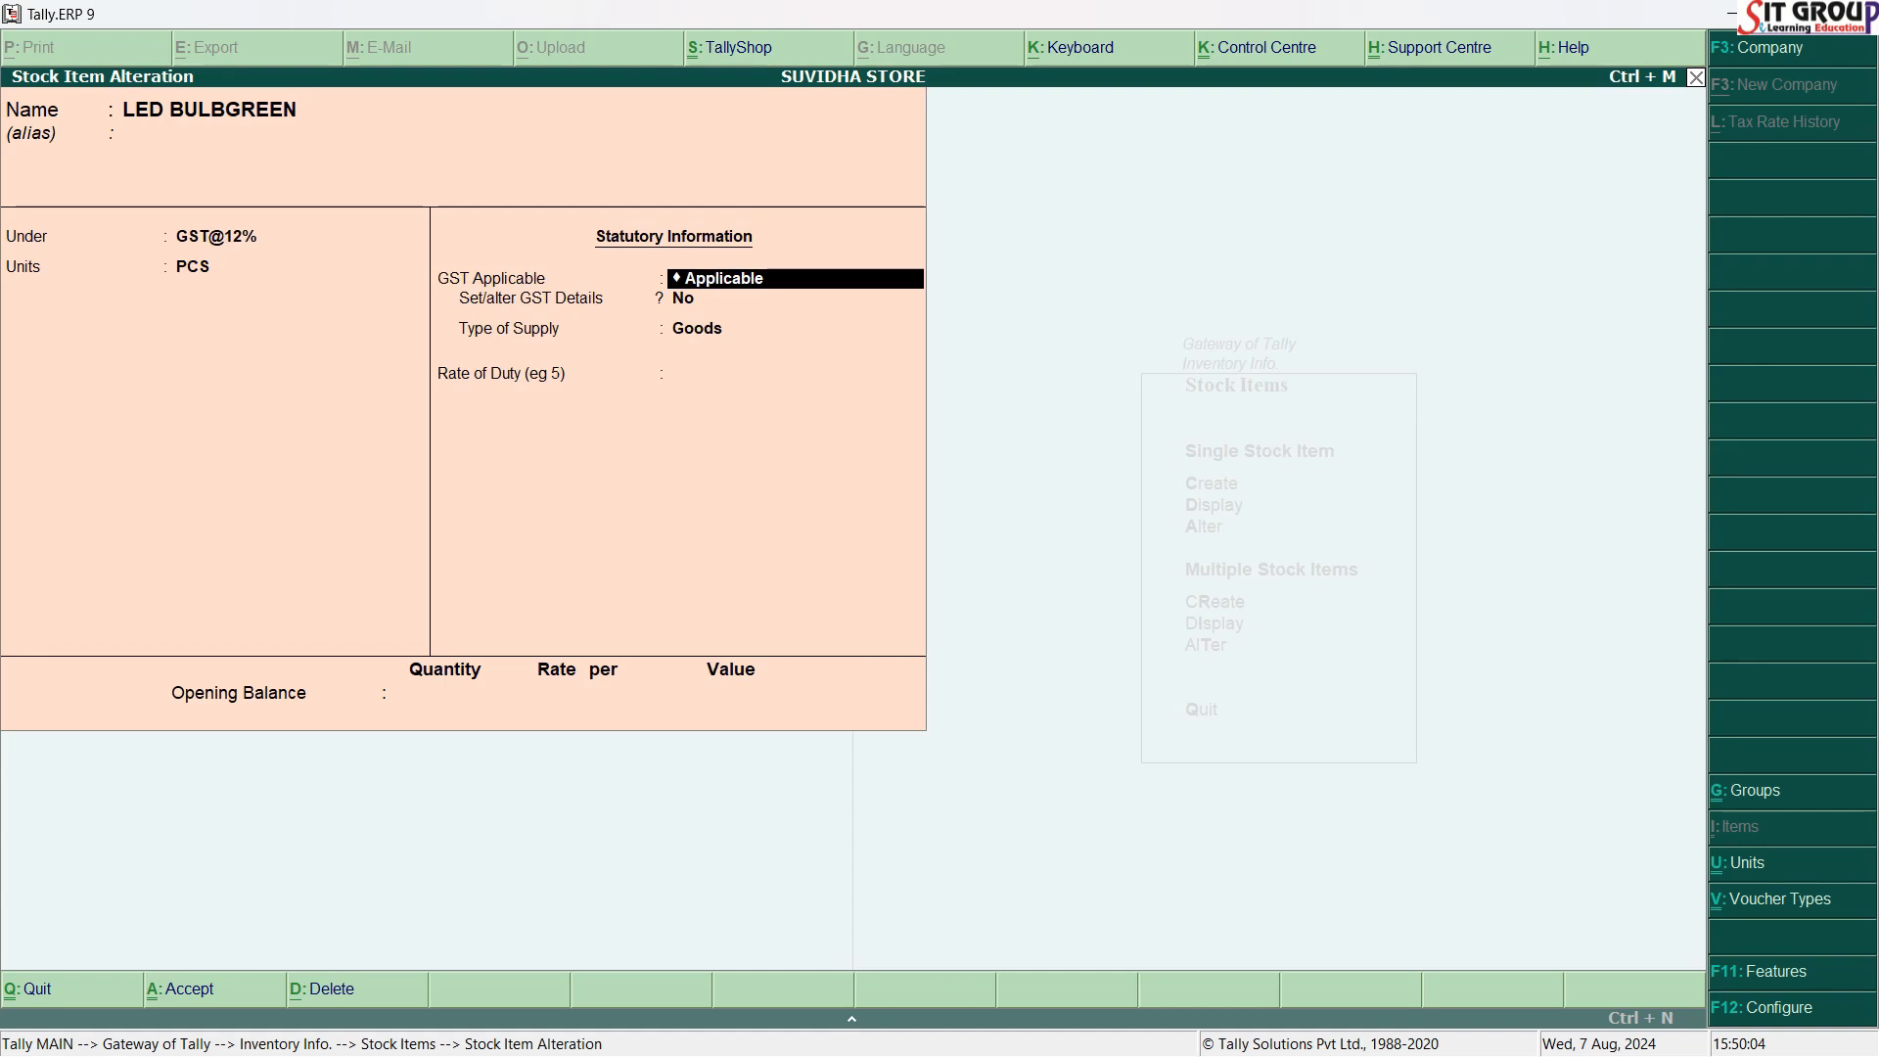
# Step: Keep GST applicable, choose to alter the item's GST details, and set HSN/SAC to 4567 with a blank description and calculation type On Value
pyautogui.press('Return')
pyautogui.write('Y')
pyautogui.press('Return')
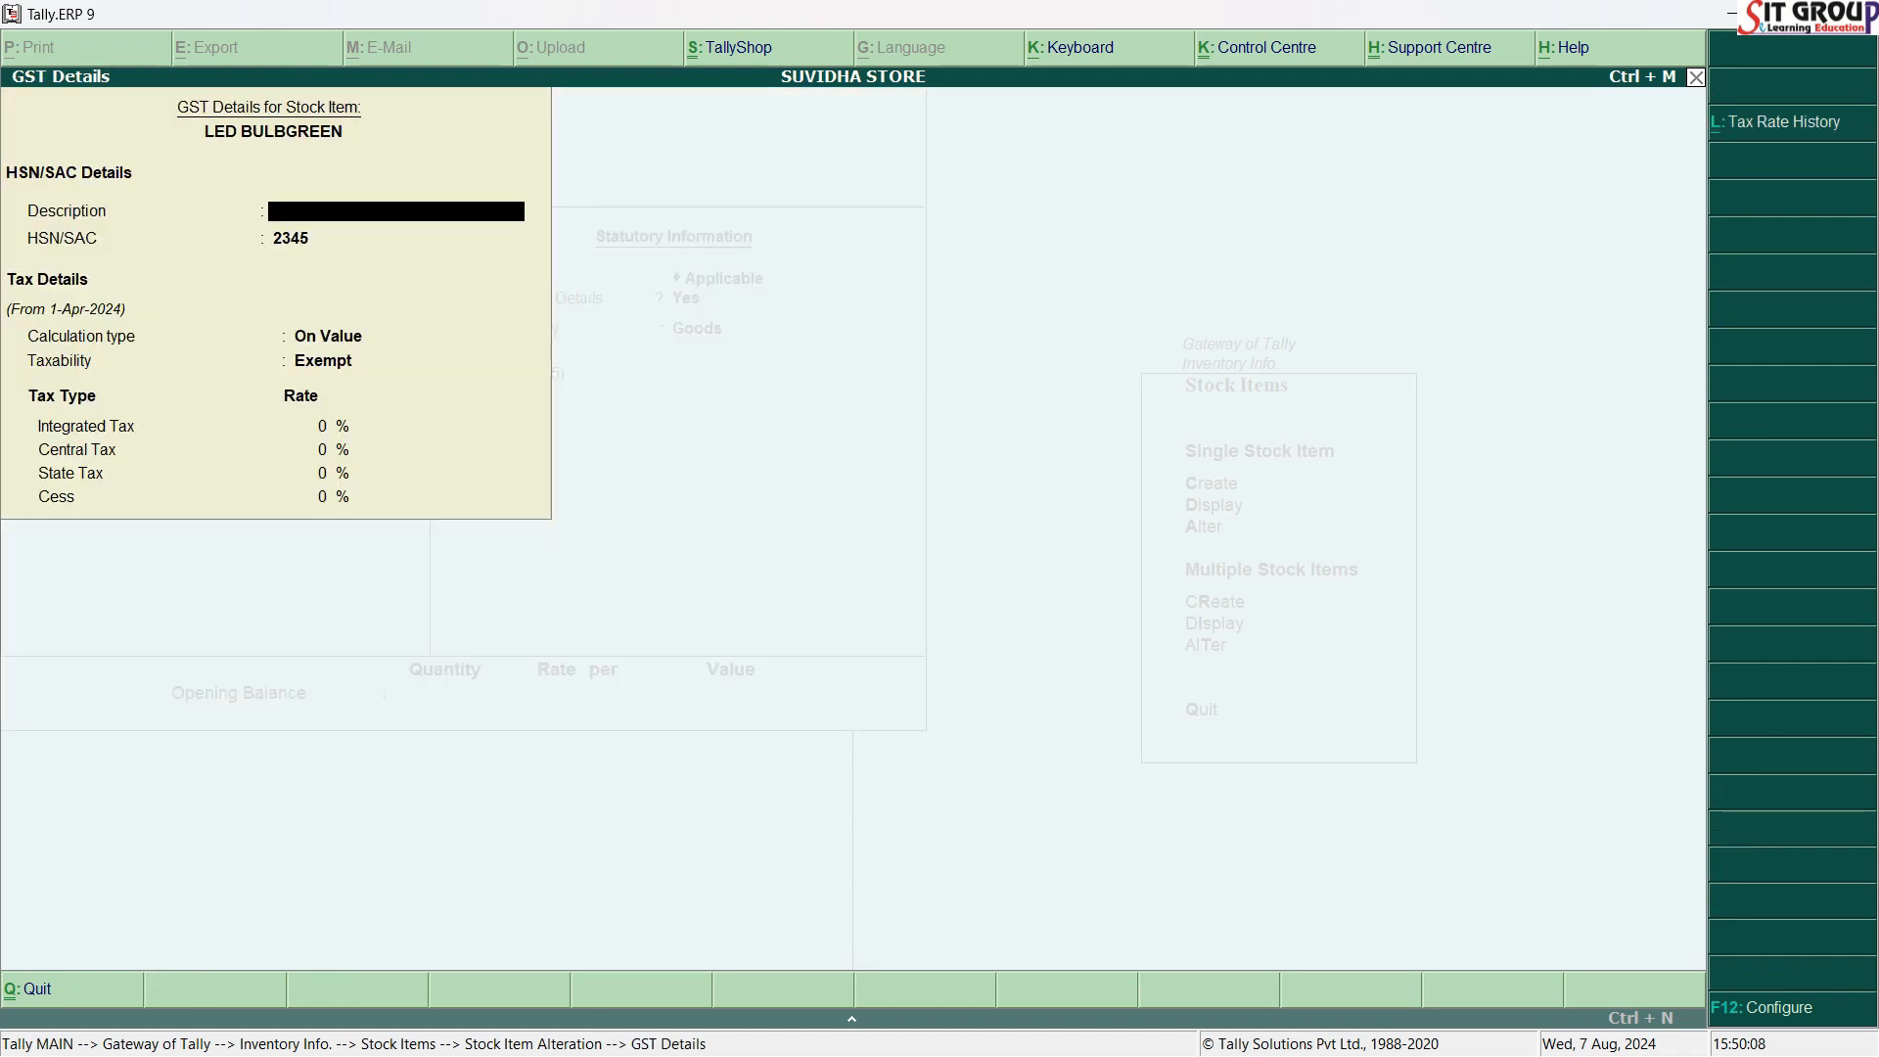
pyautogui.press('Return')
pyautogui.write('4567')
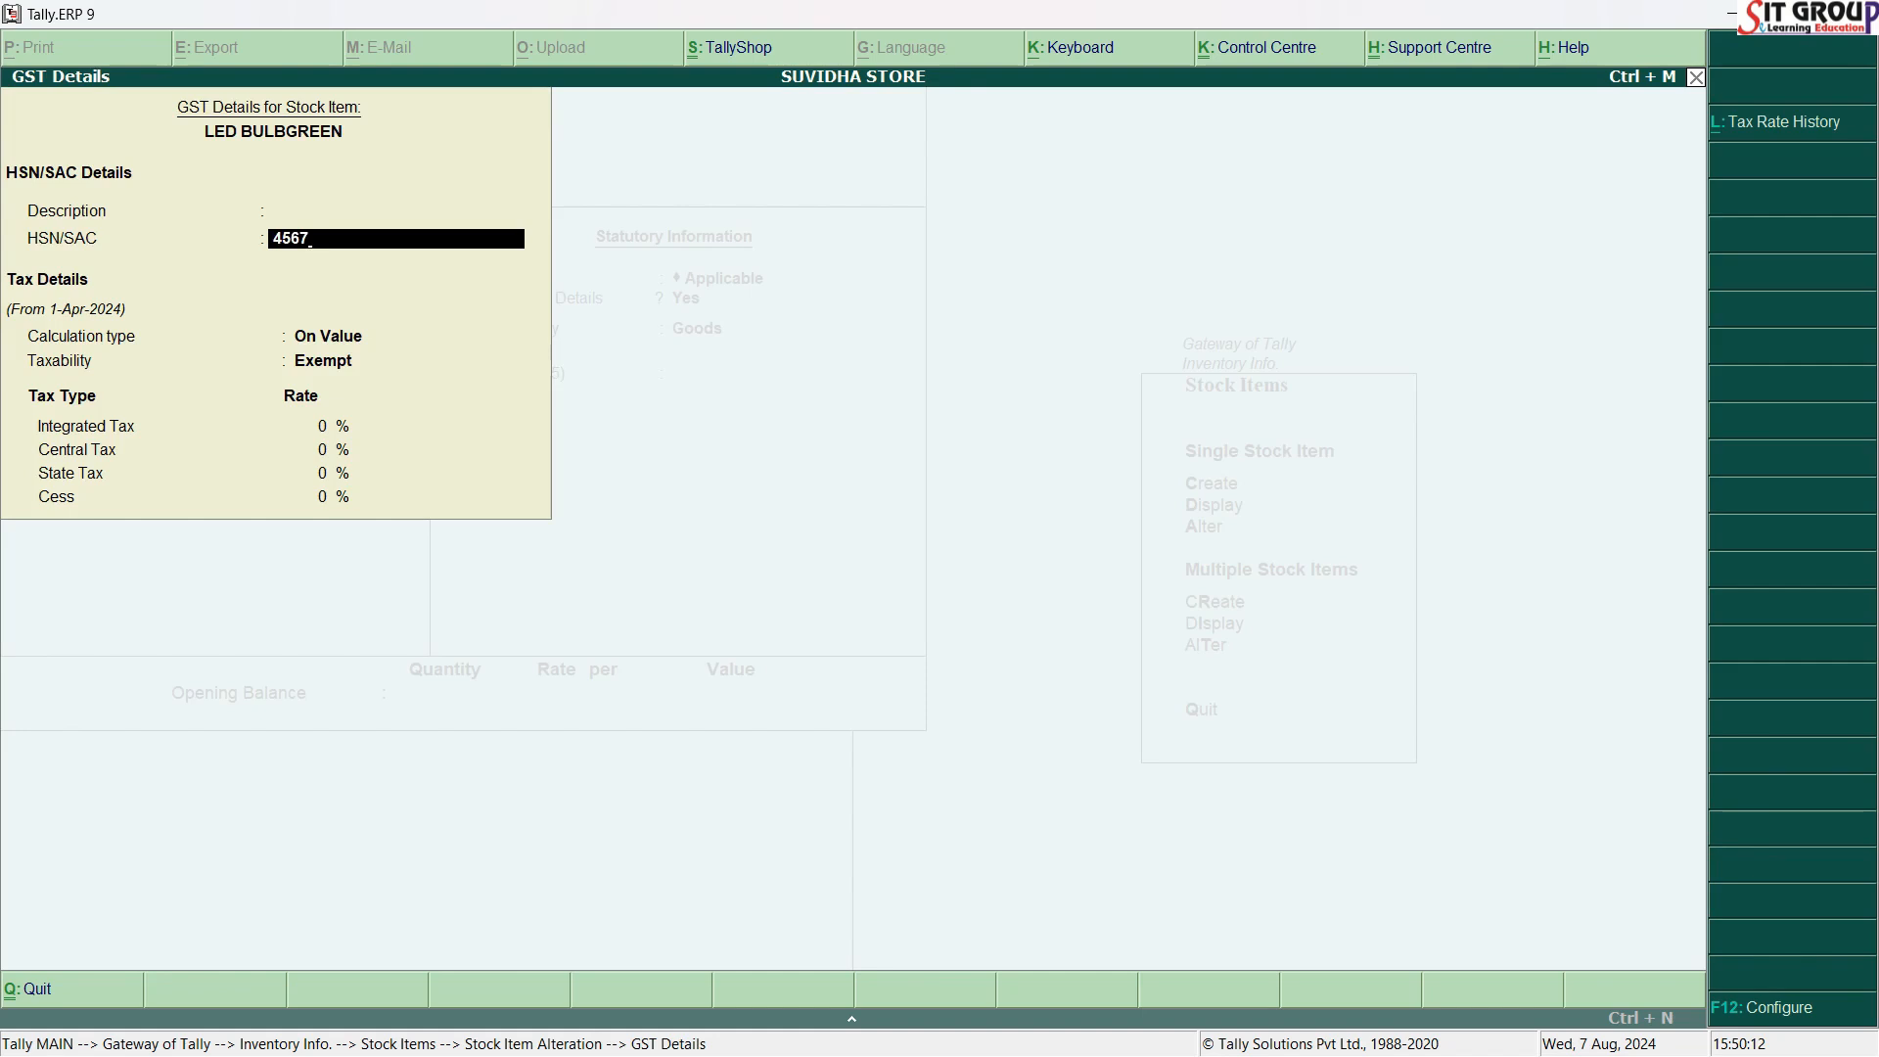
pyautogui.press('Return')
pyautogui.press('Return')
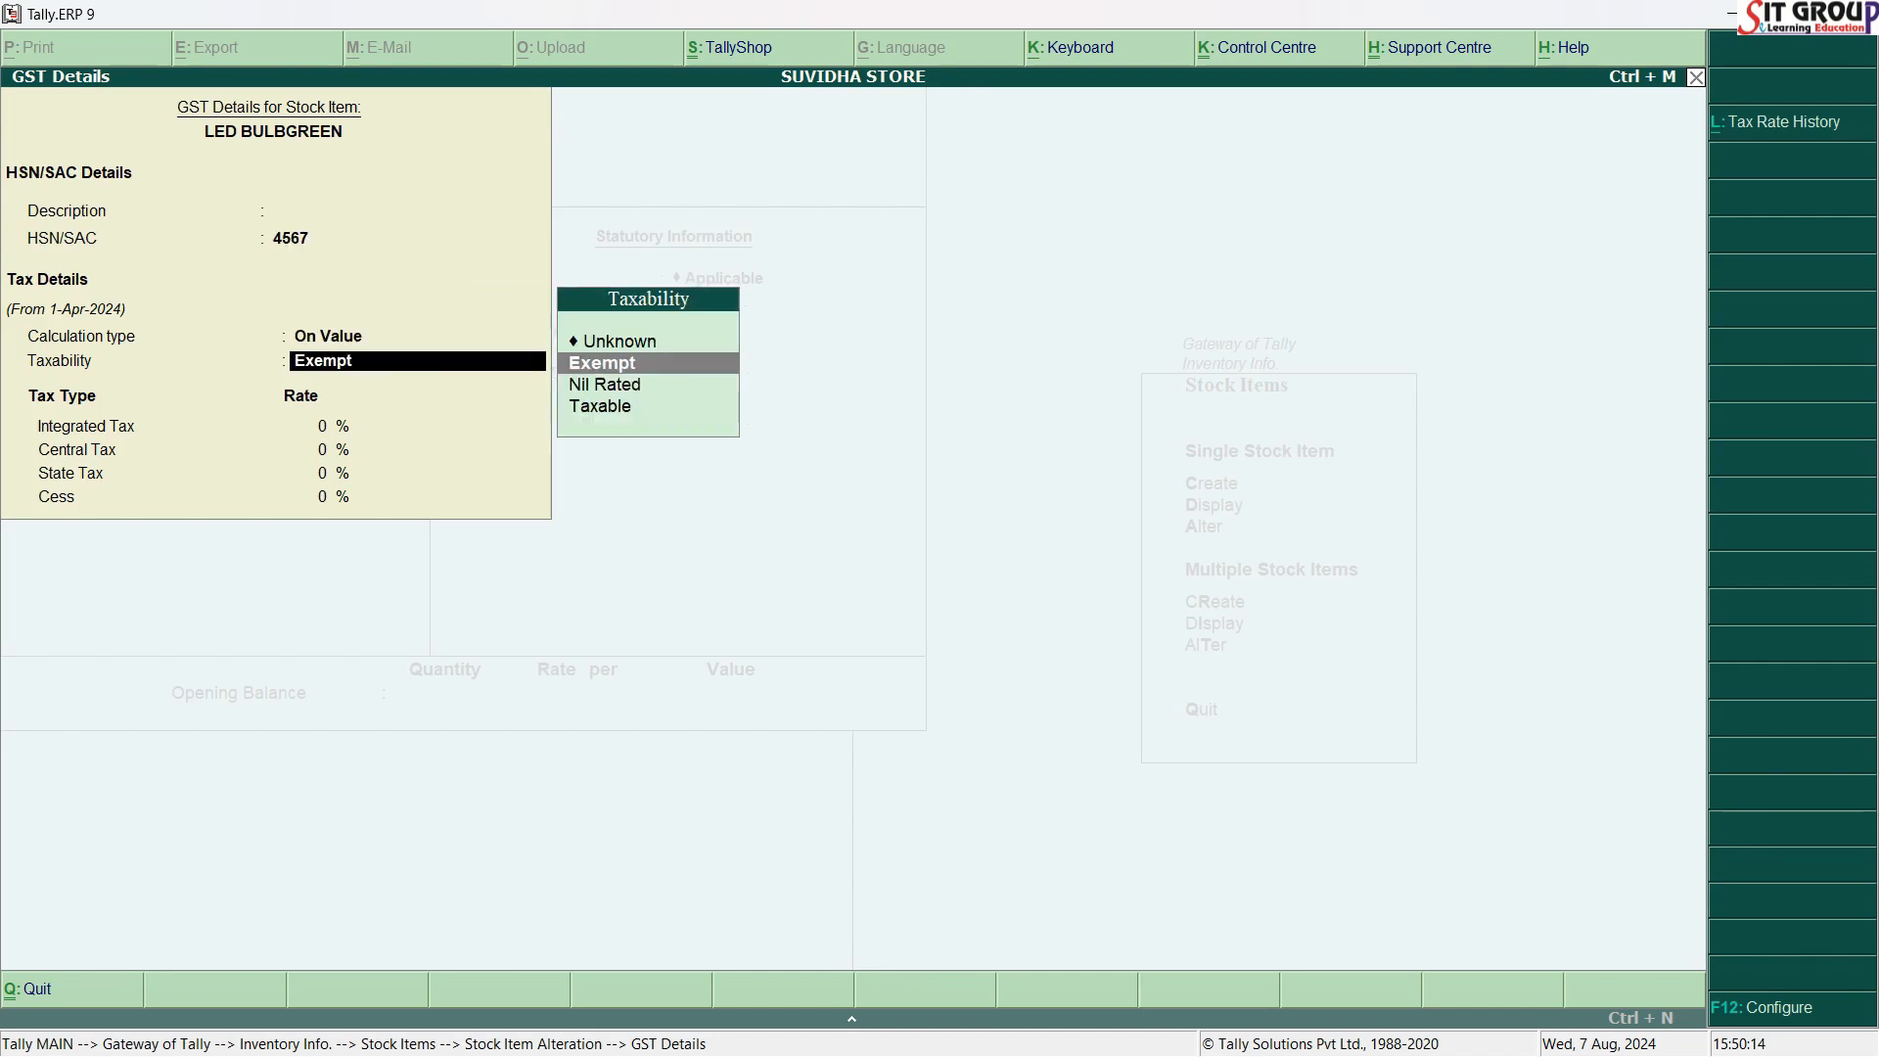
# Step: Set taxability to Taxable with 12% integrated tax, and accept the GST details as applicable from 30-Dec-2024
pyautogui.press('Down')
pyautogui.press('Down')
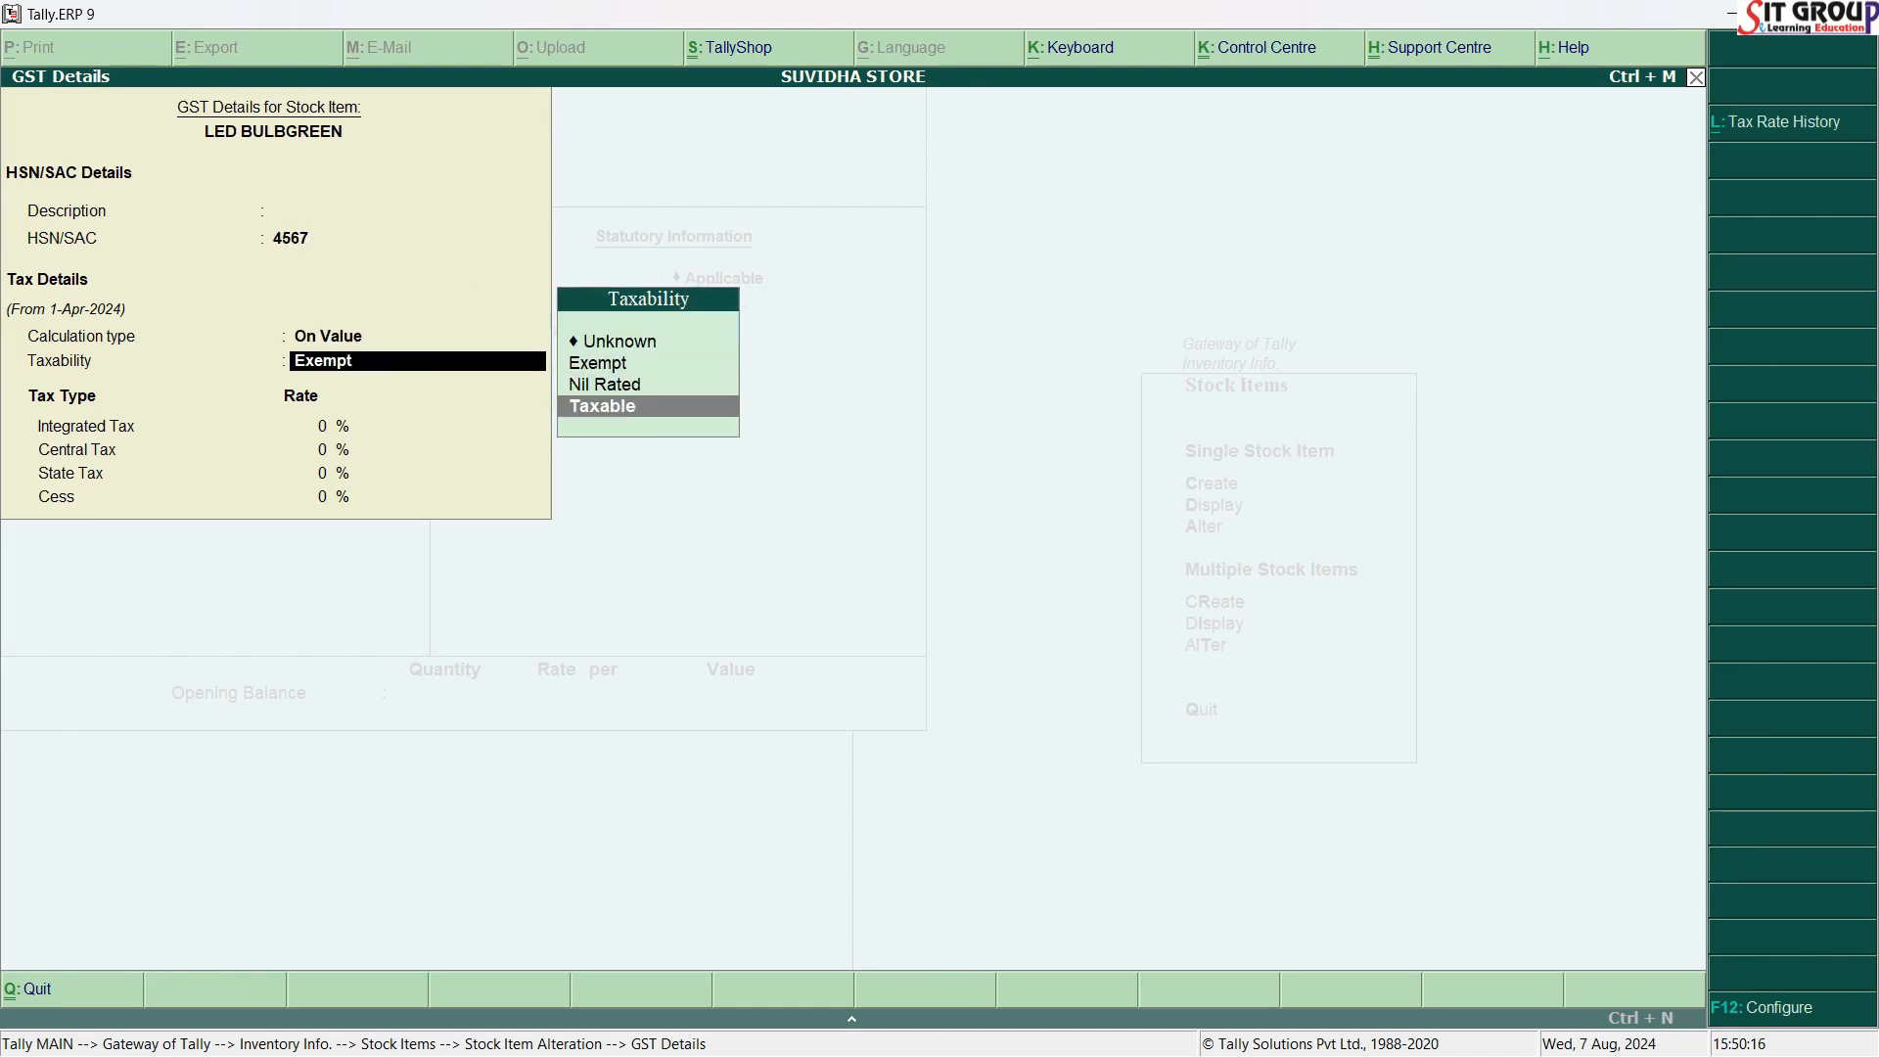
pyautogui.press('Return')
pyautogui.write('12')
pyautogui.press('Return')
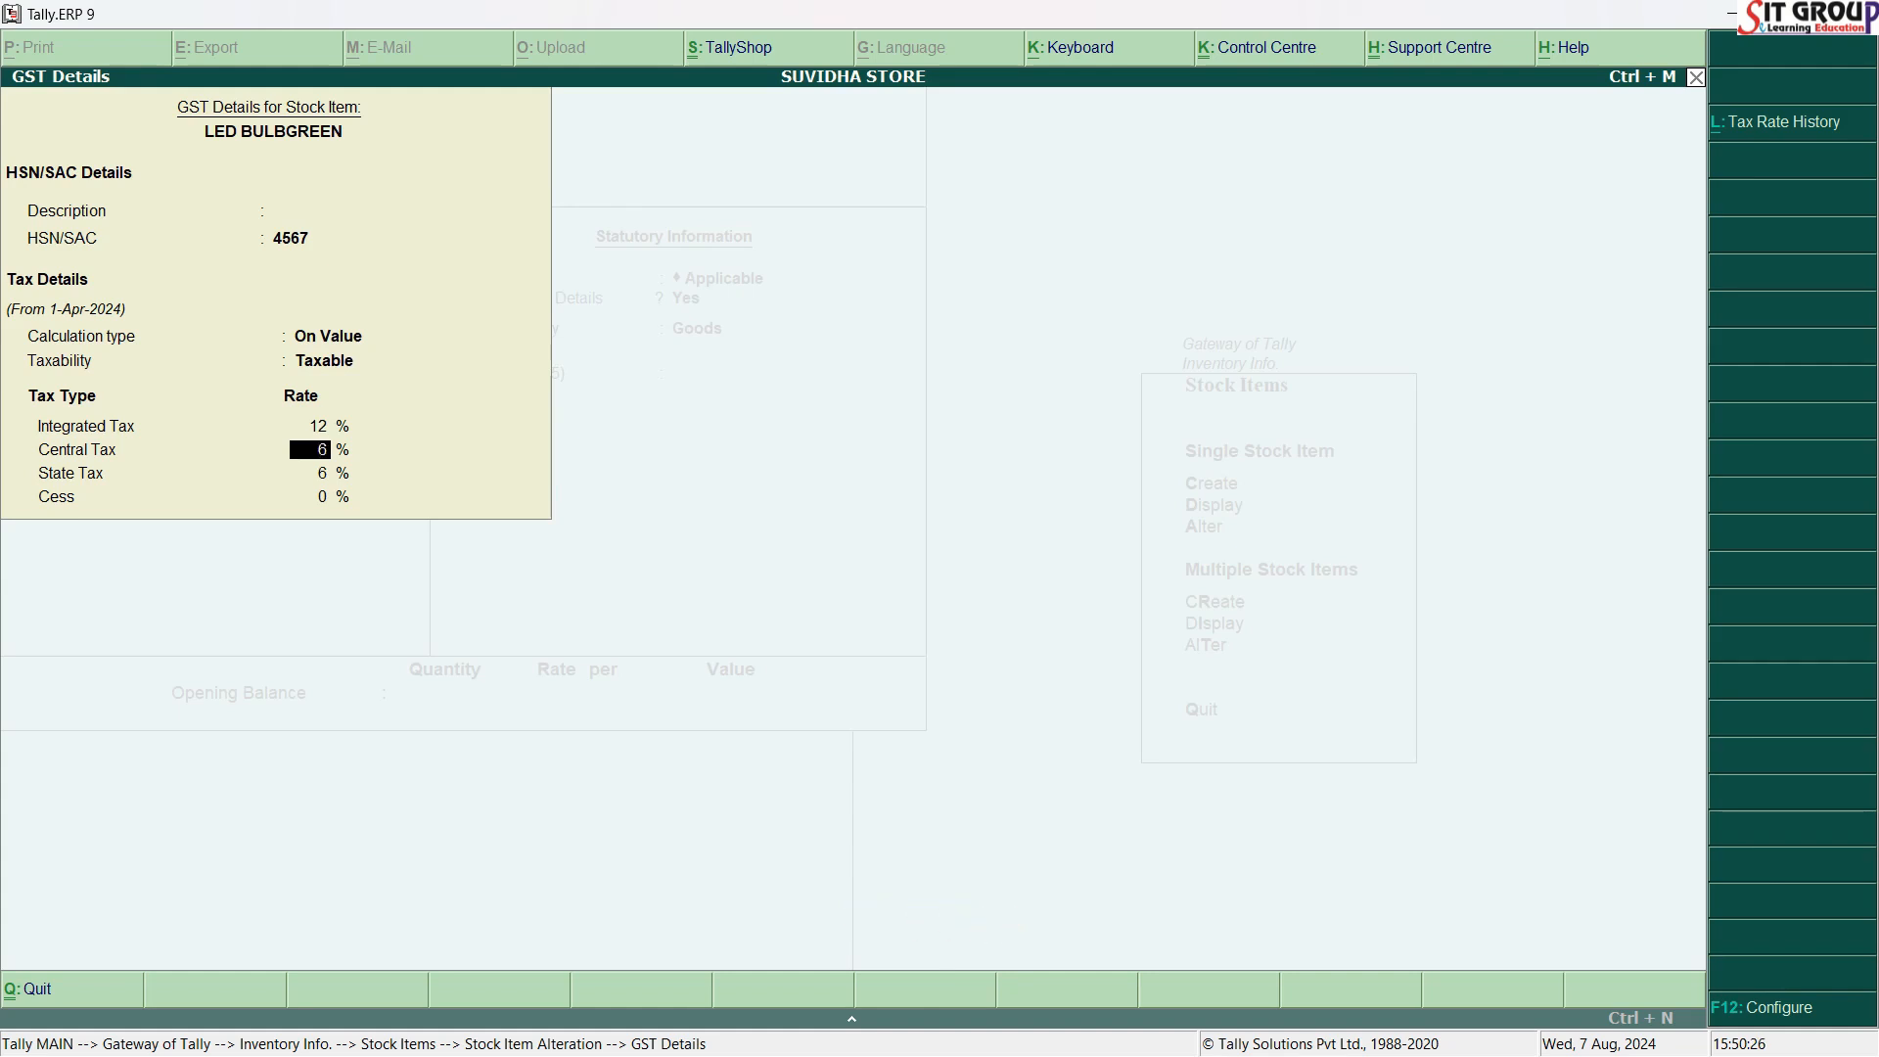
pyautogui.press('Return')
pyautogui.press('Return')
pyautogui.press('Return')
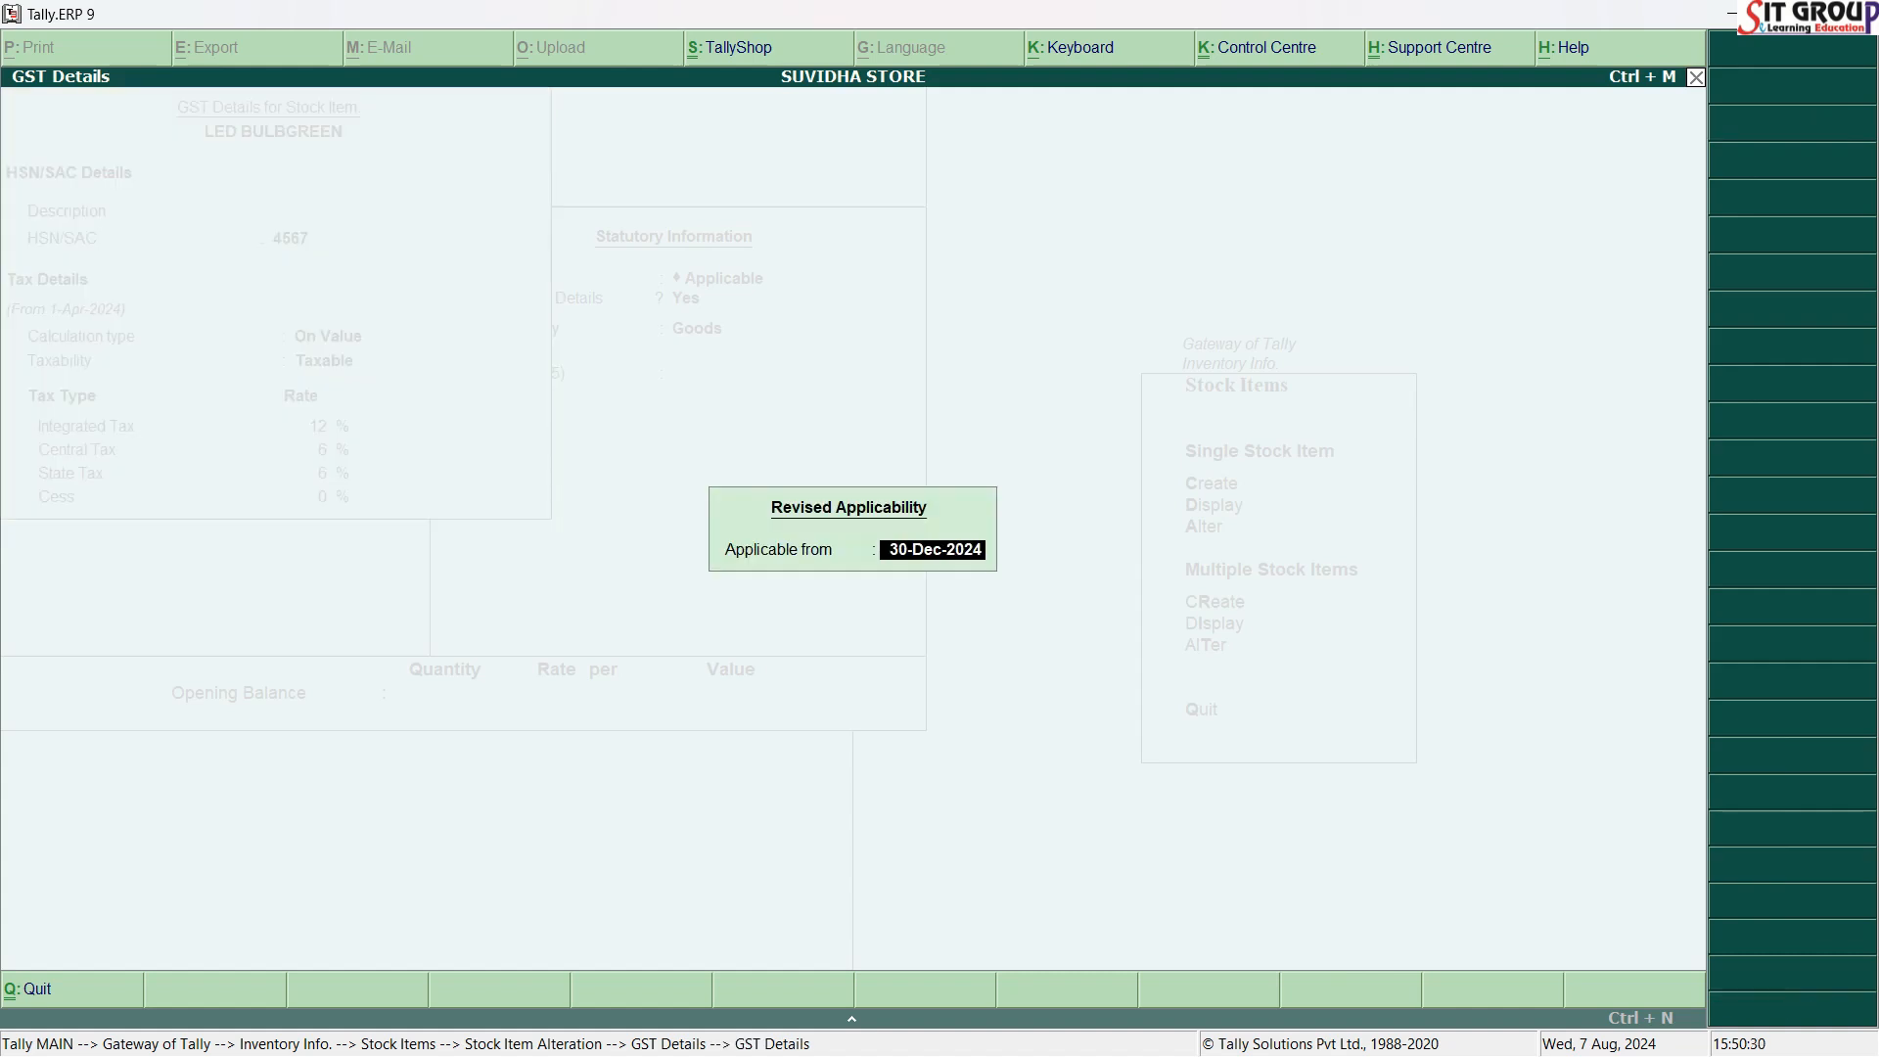
pyautogui.press('Return')
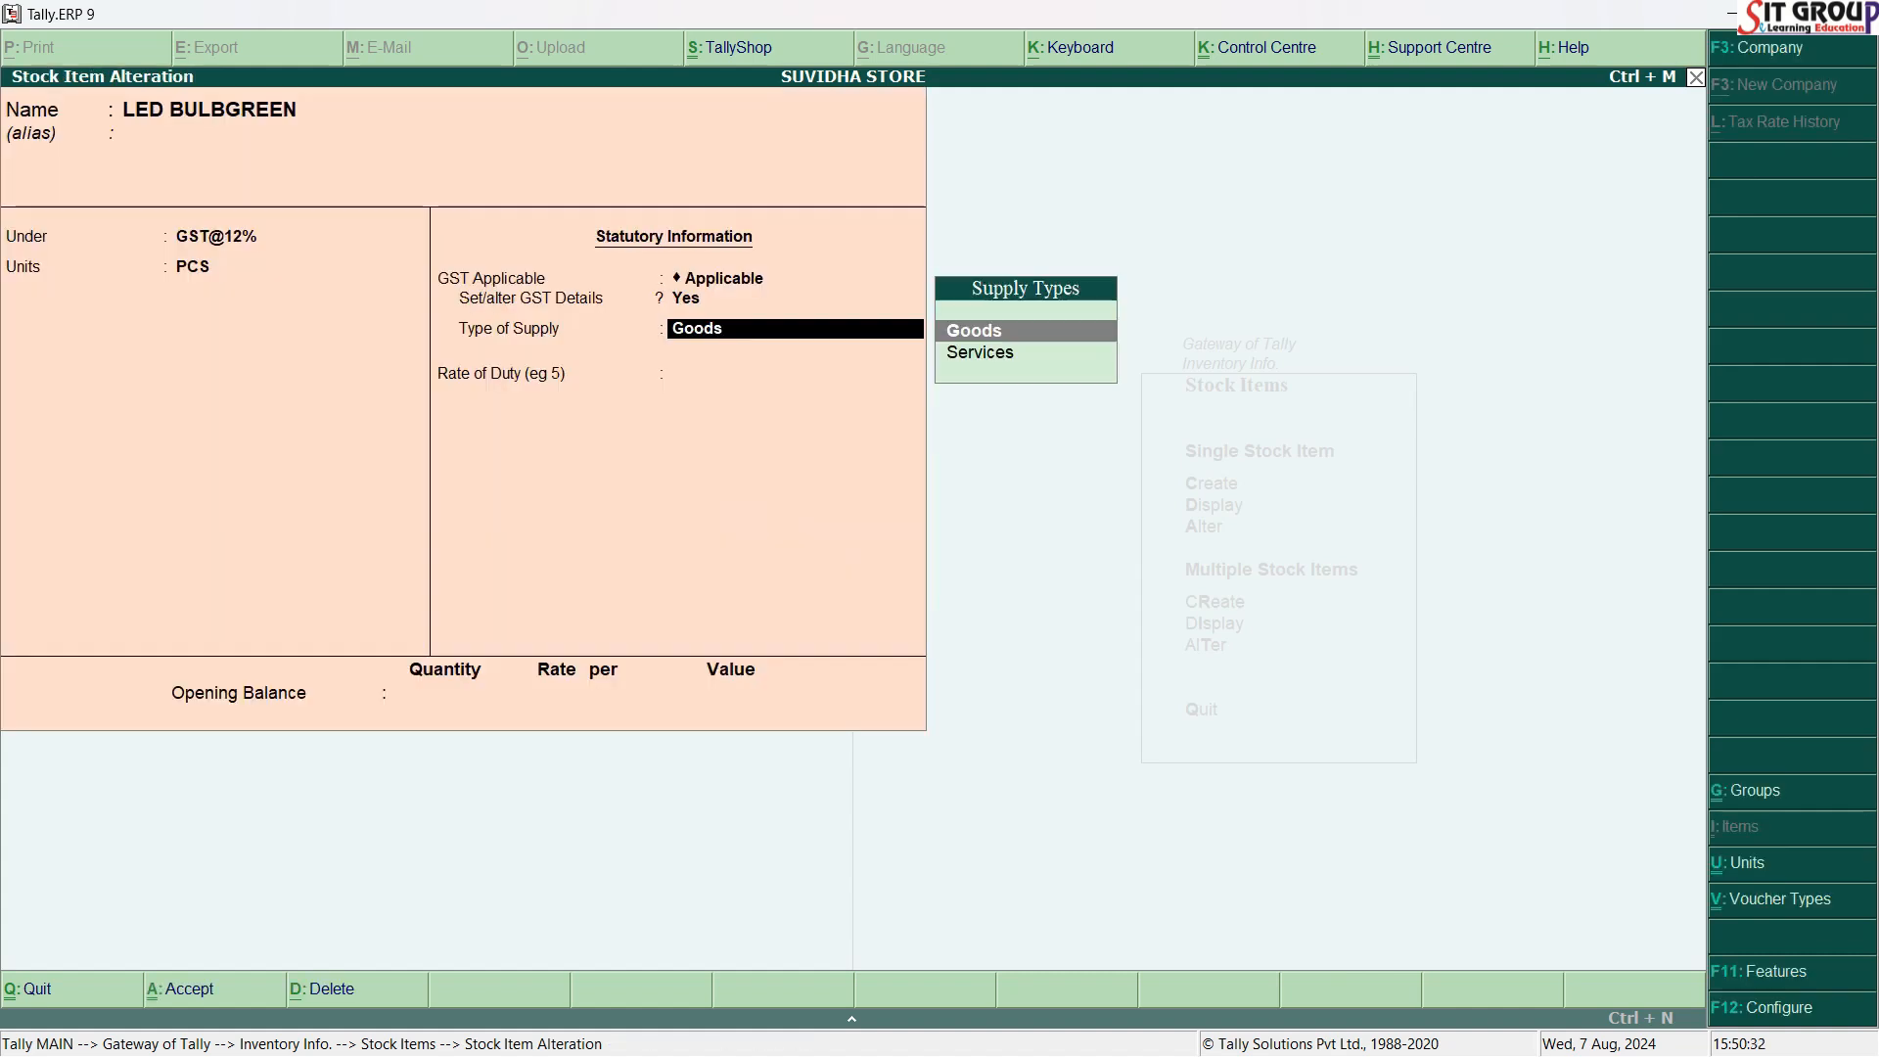
# Step: Keep the supply type as Goods and the rate of duty at 0, leave the opening balance blank and save the altered item
pyautogui.press('Return')
pyautogui.press('Return')
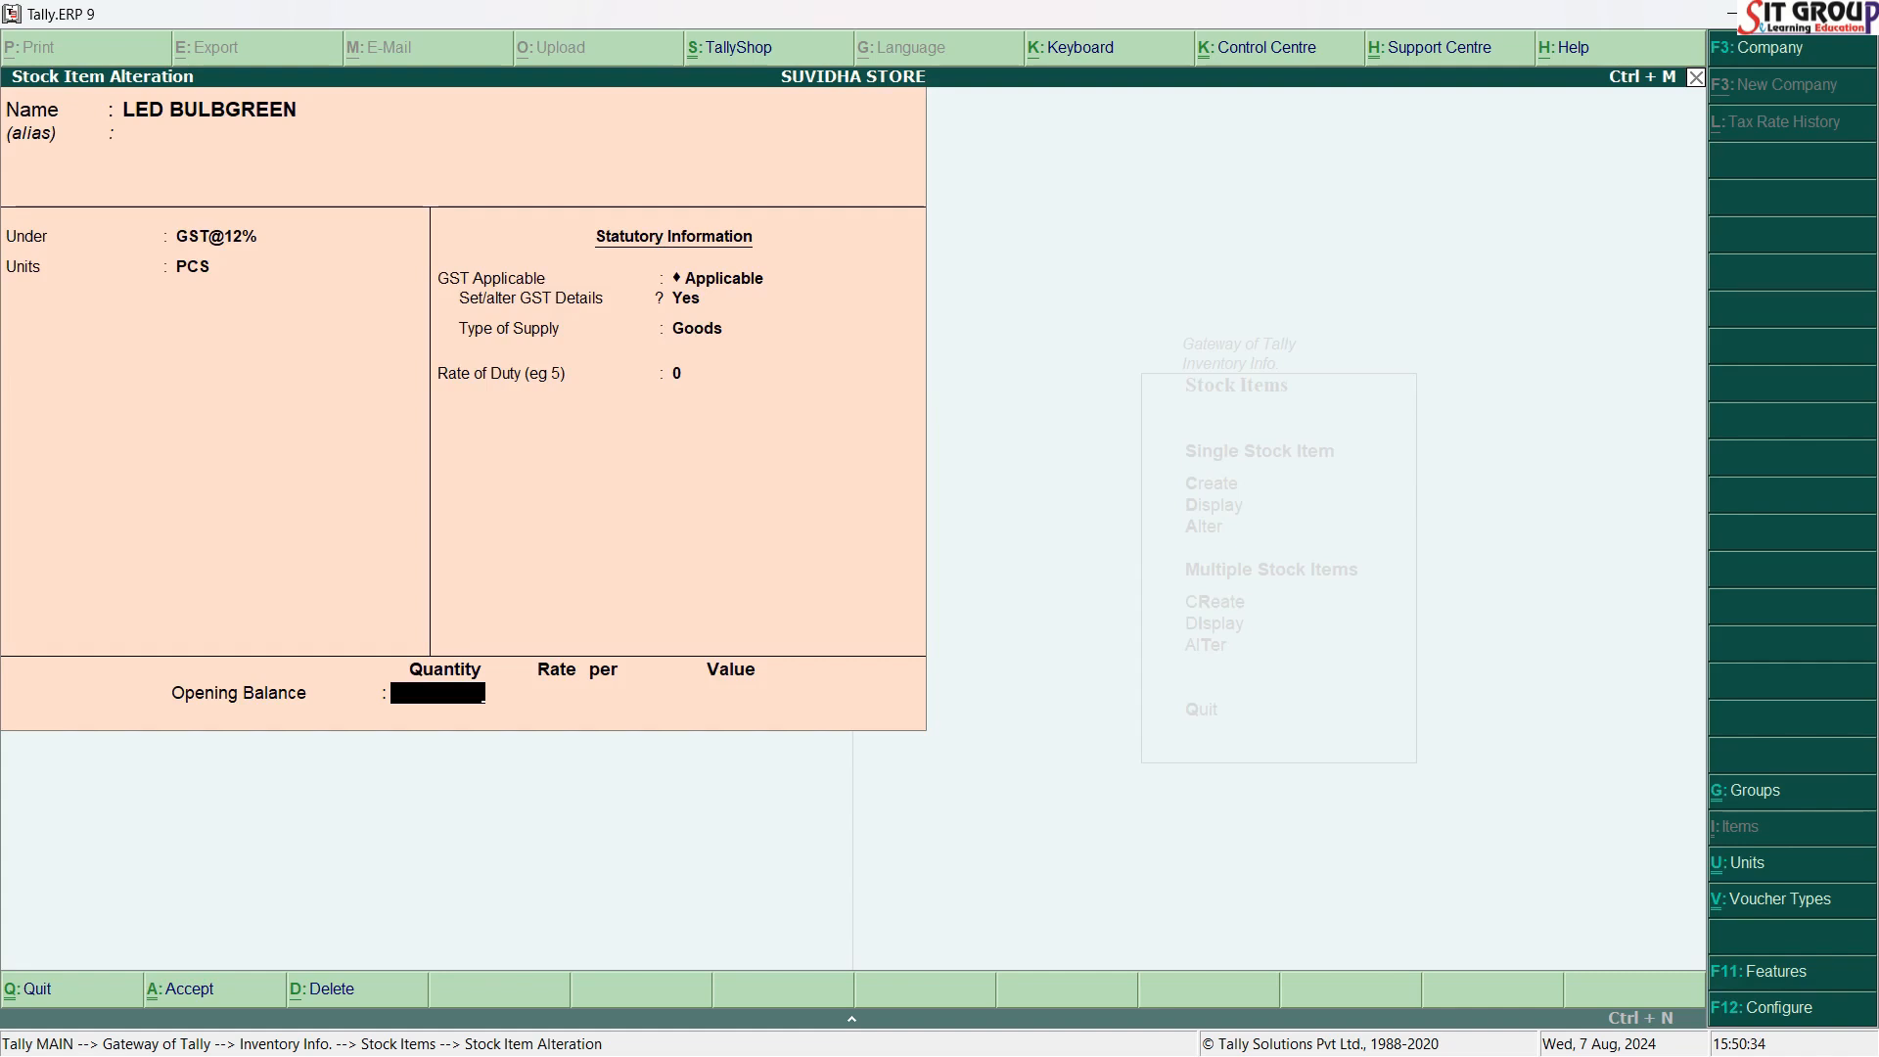
pyautogui.press('Return')
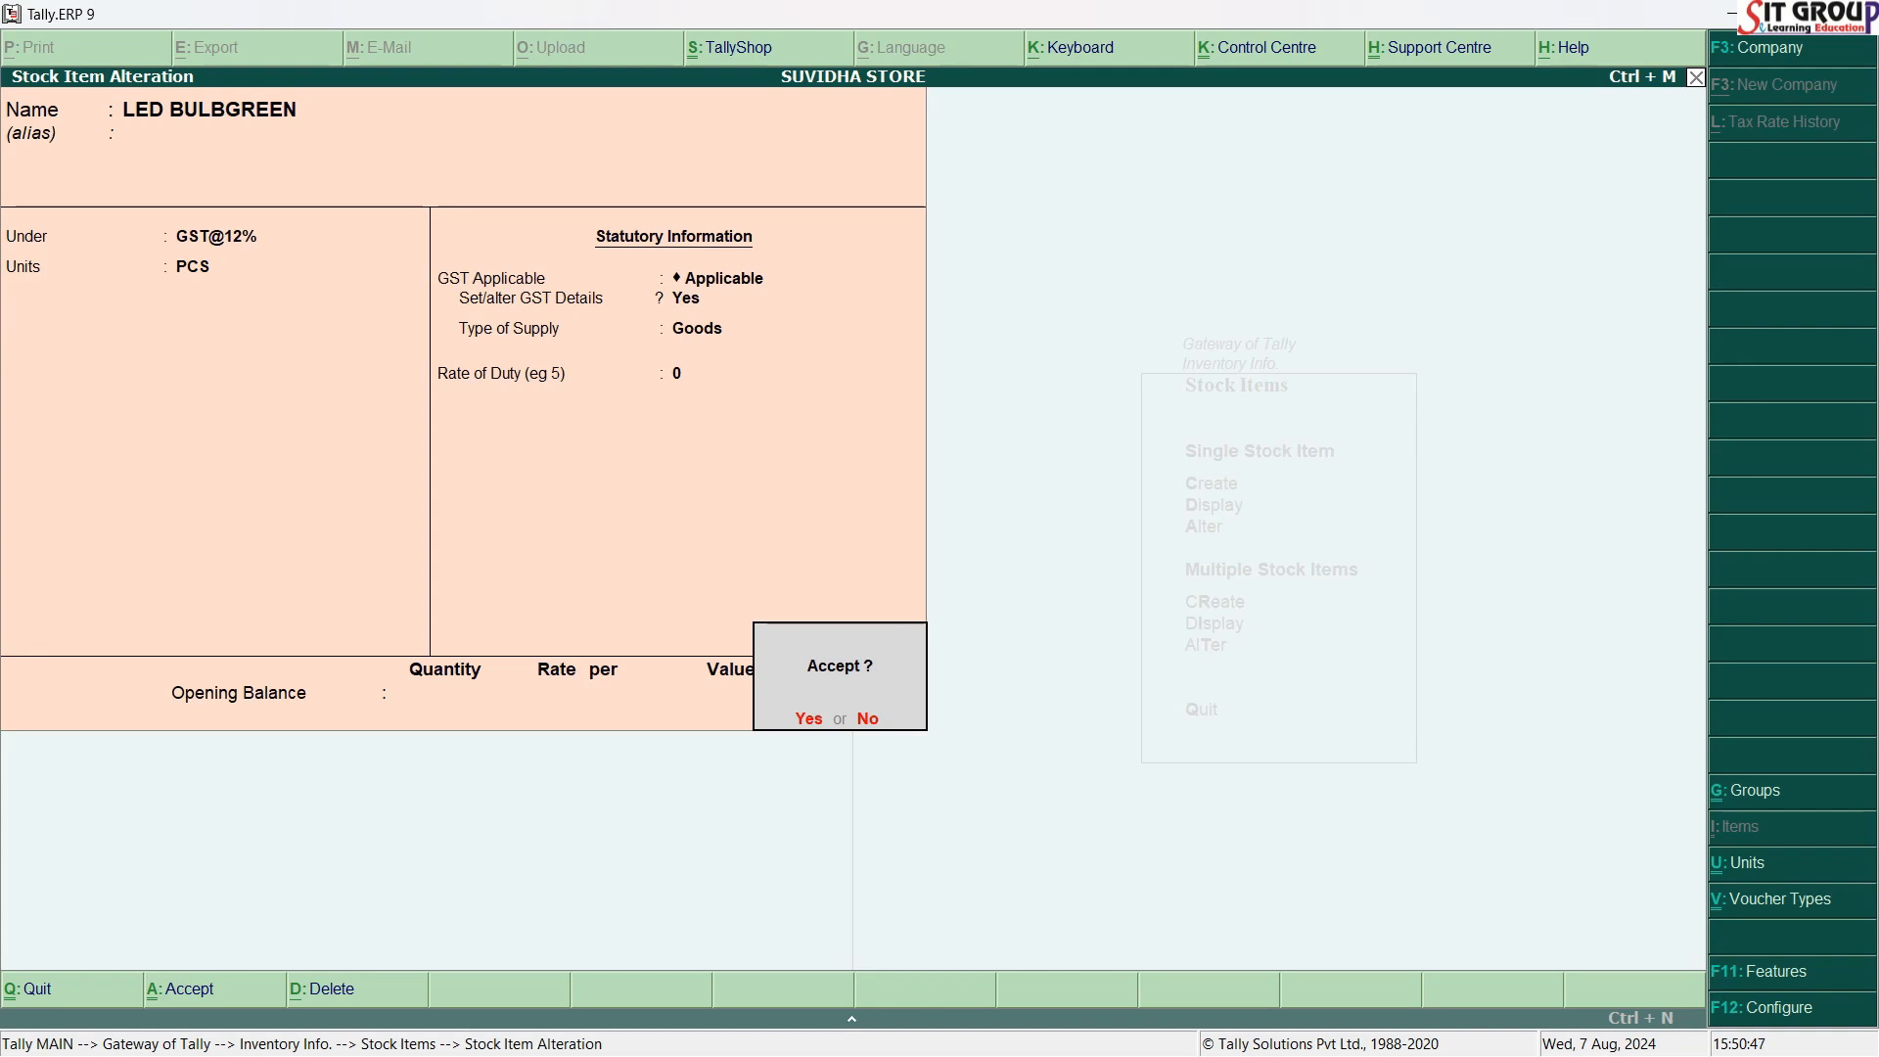
pyautogui.press('Return')
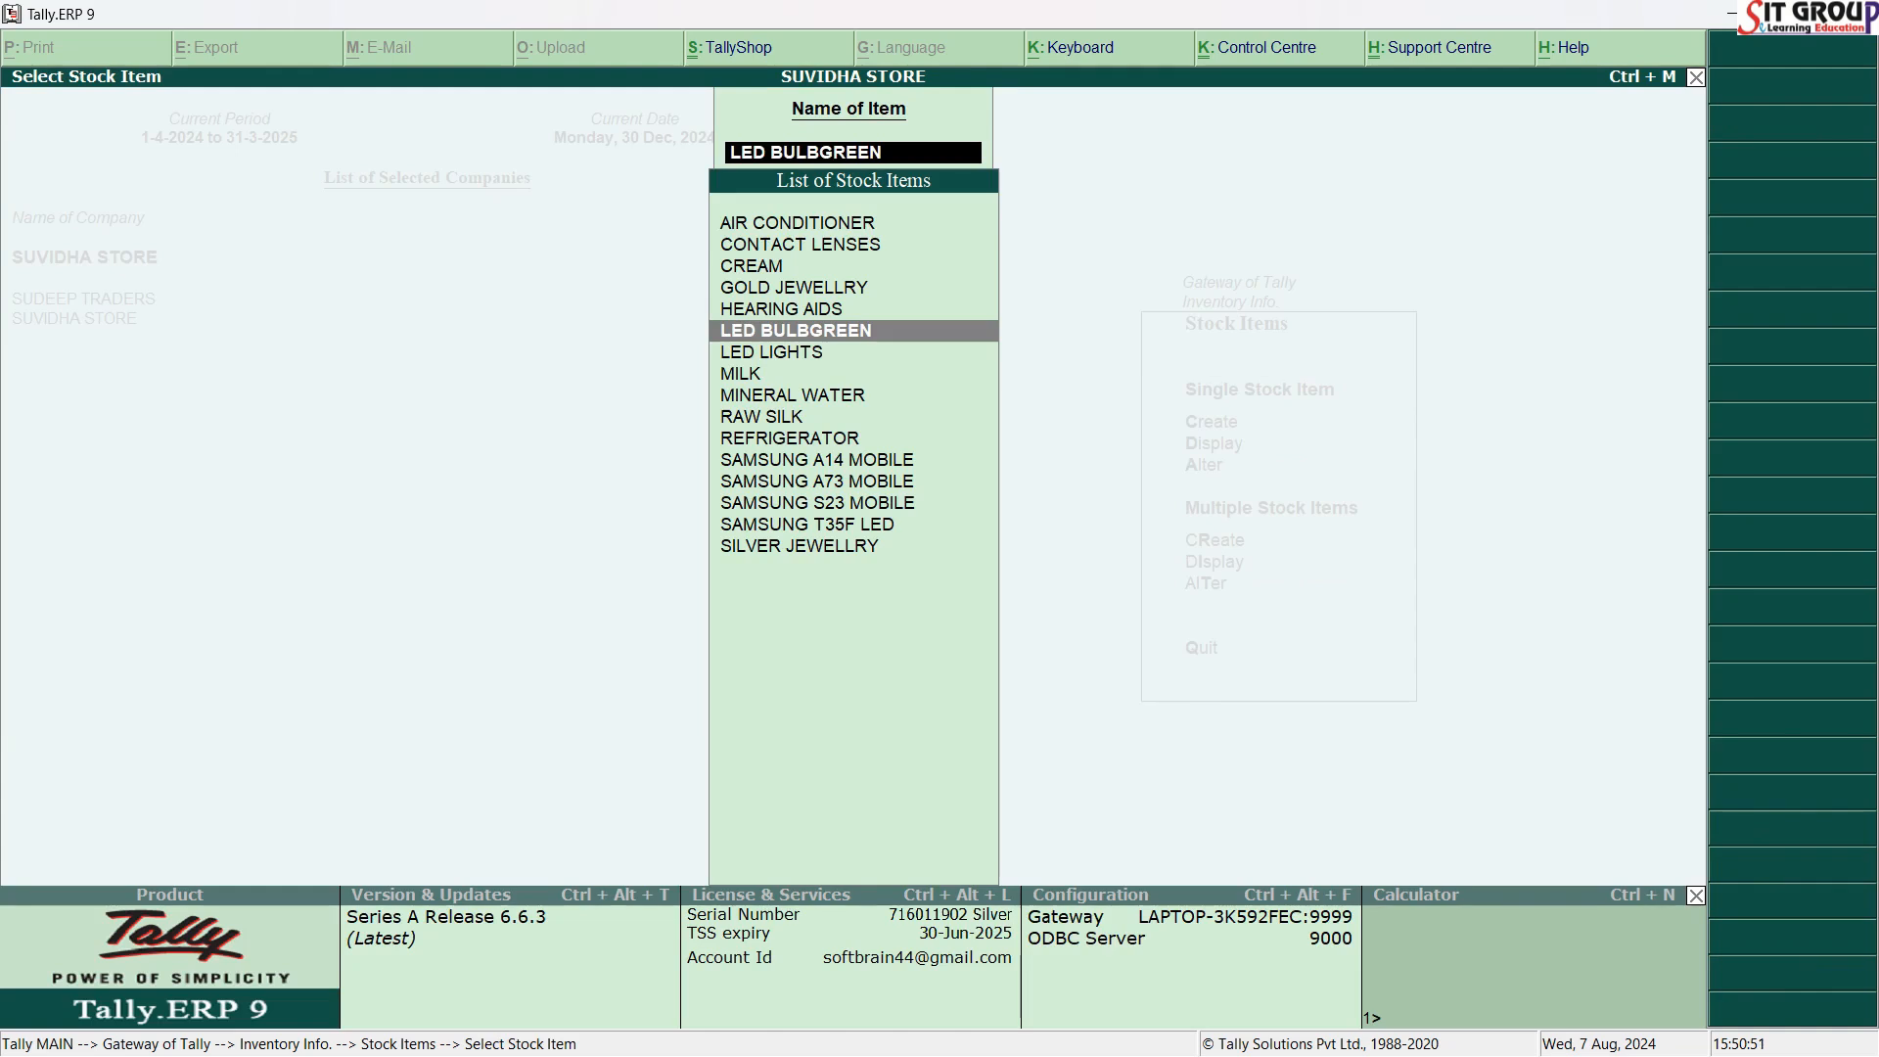
# Step: Reopen the LED BULBGREEN stock item and delete it
pyautogui.press('Return')
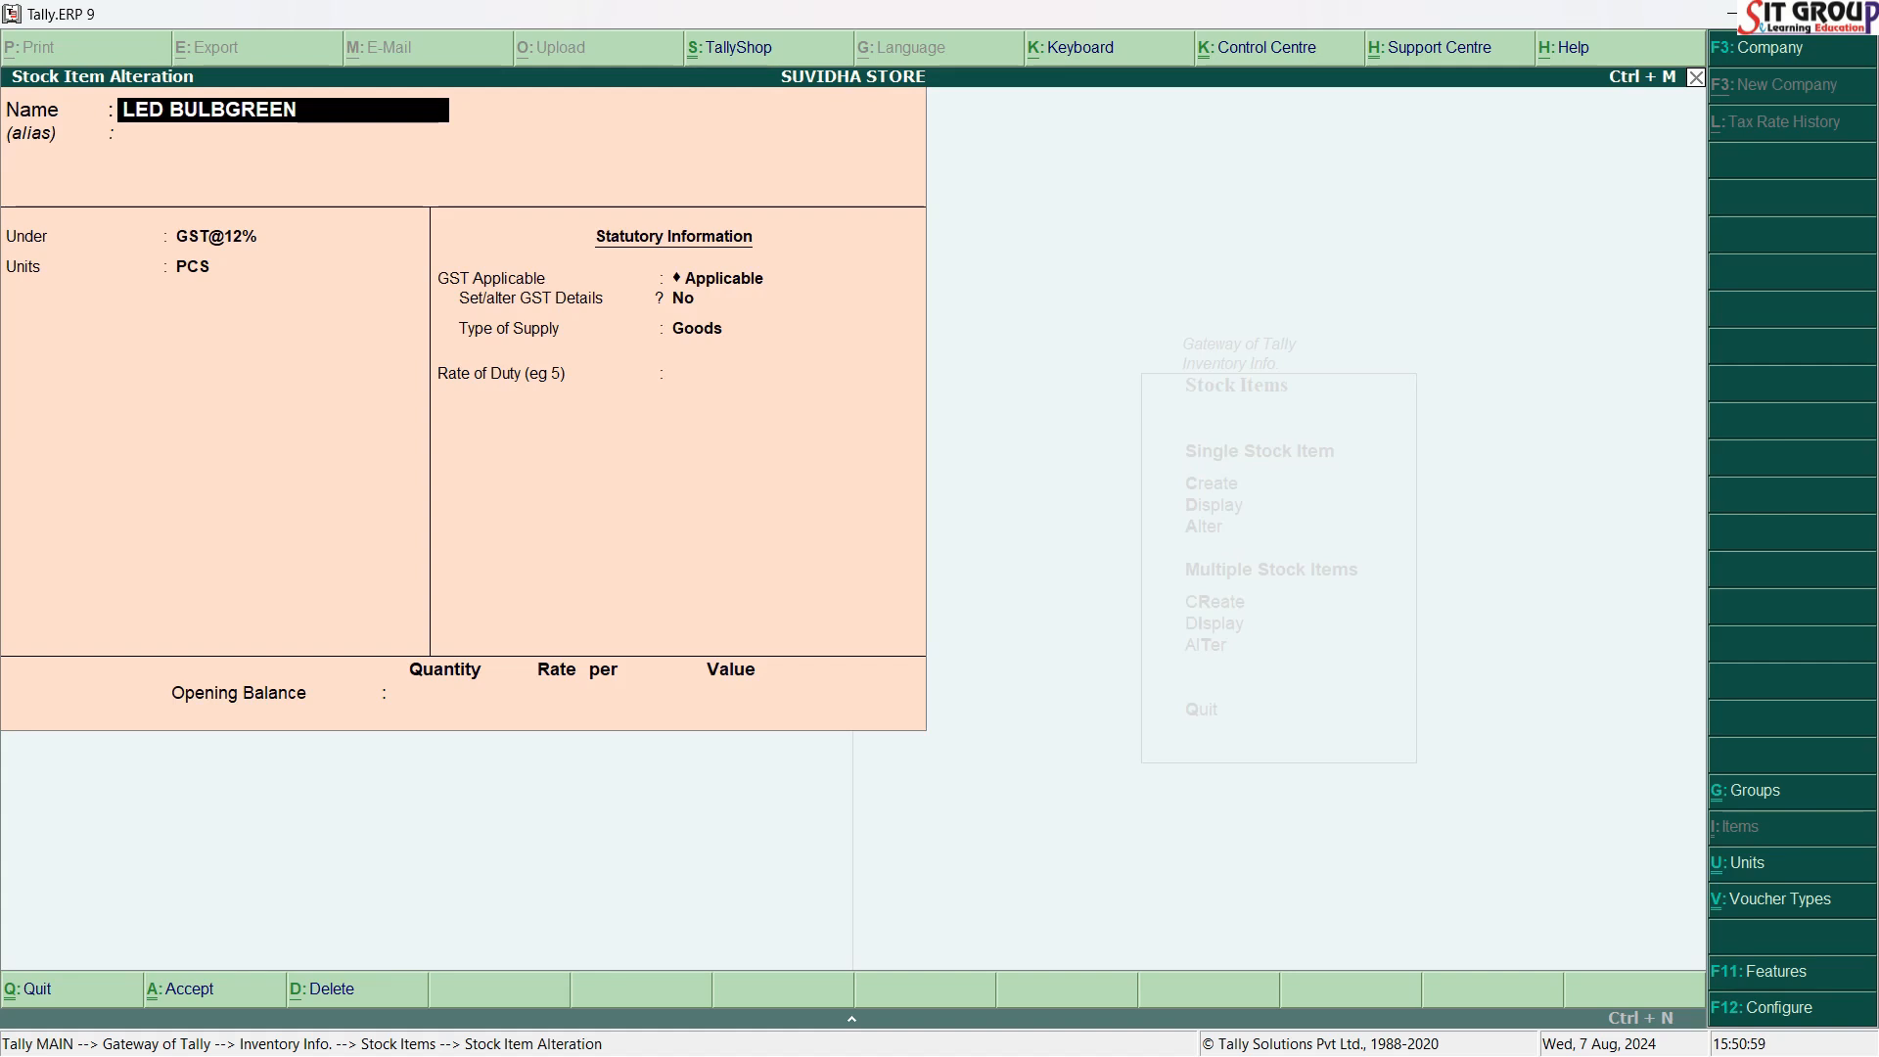
pyautogui.hotkey('alt', 'd')
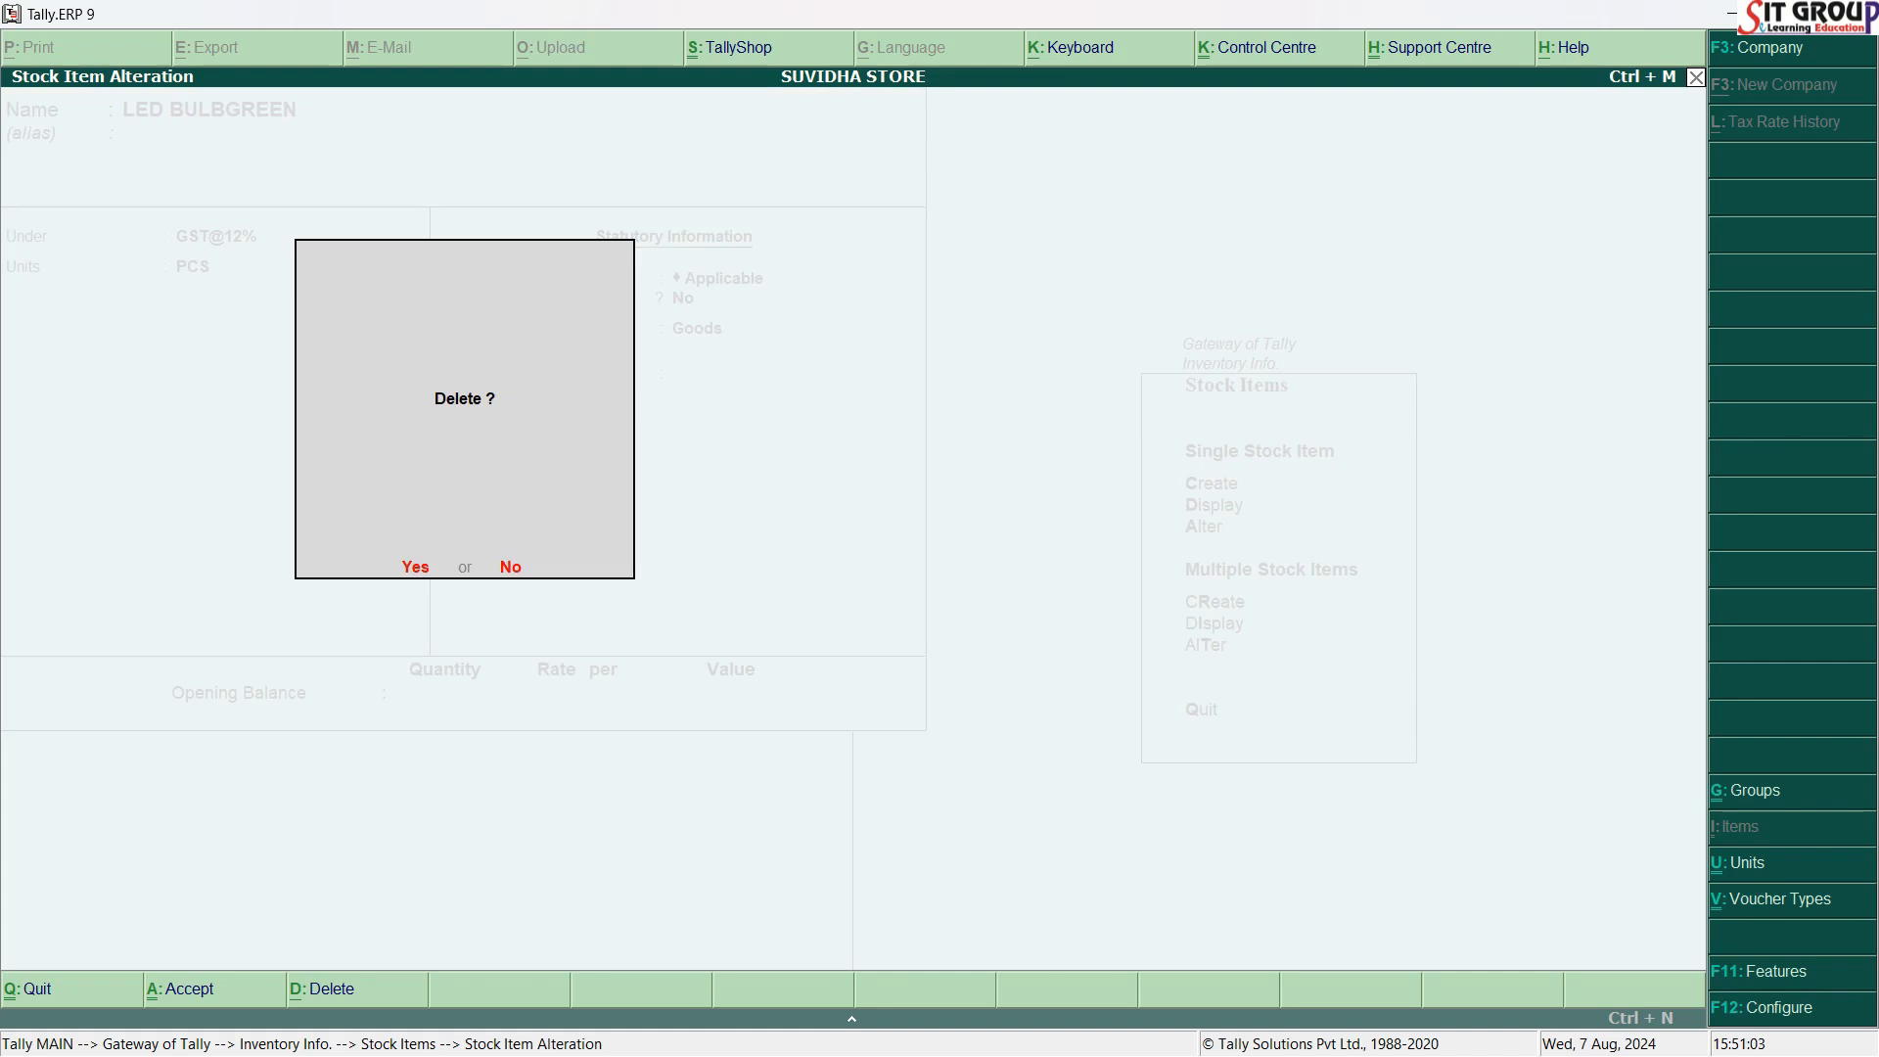
pyautogui.press('y')
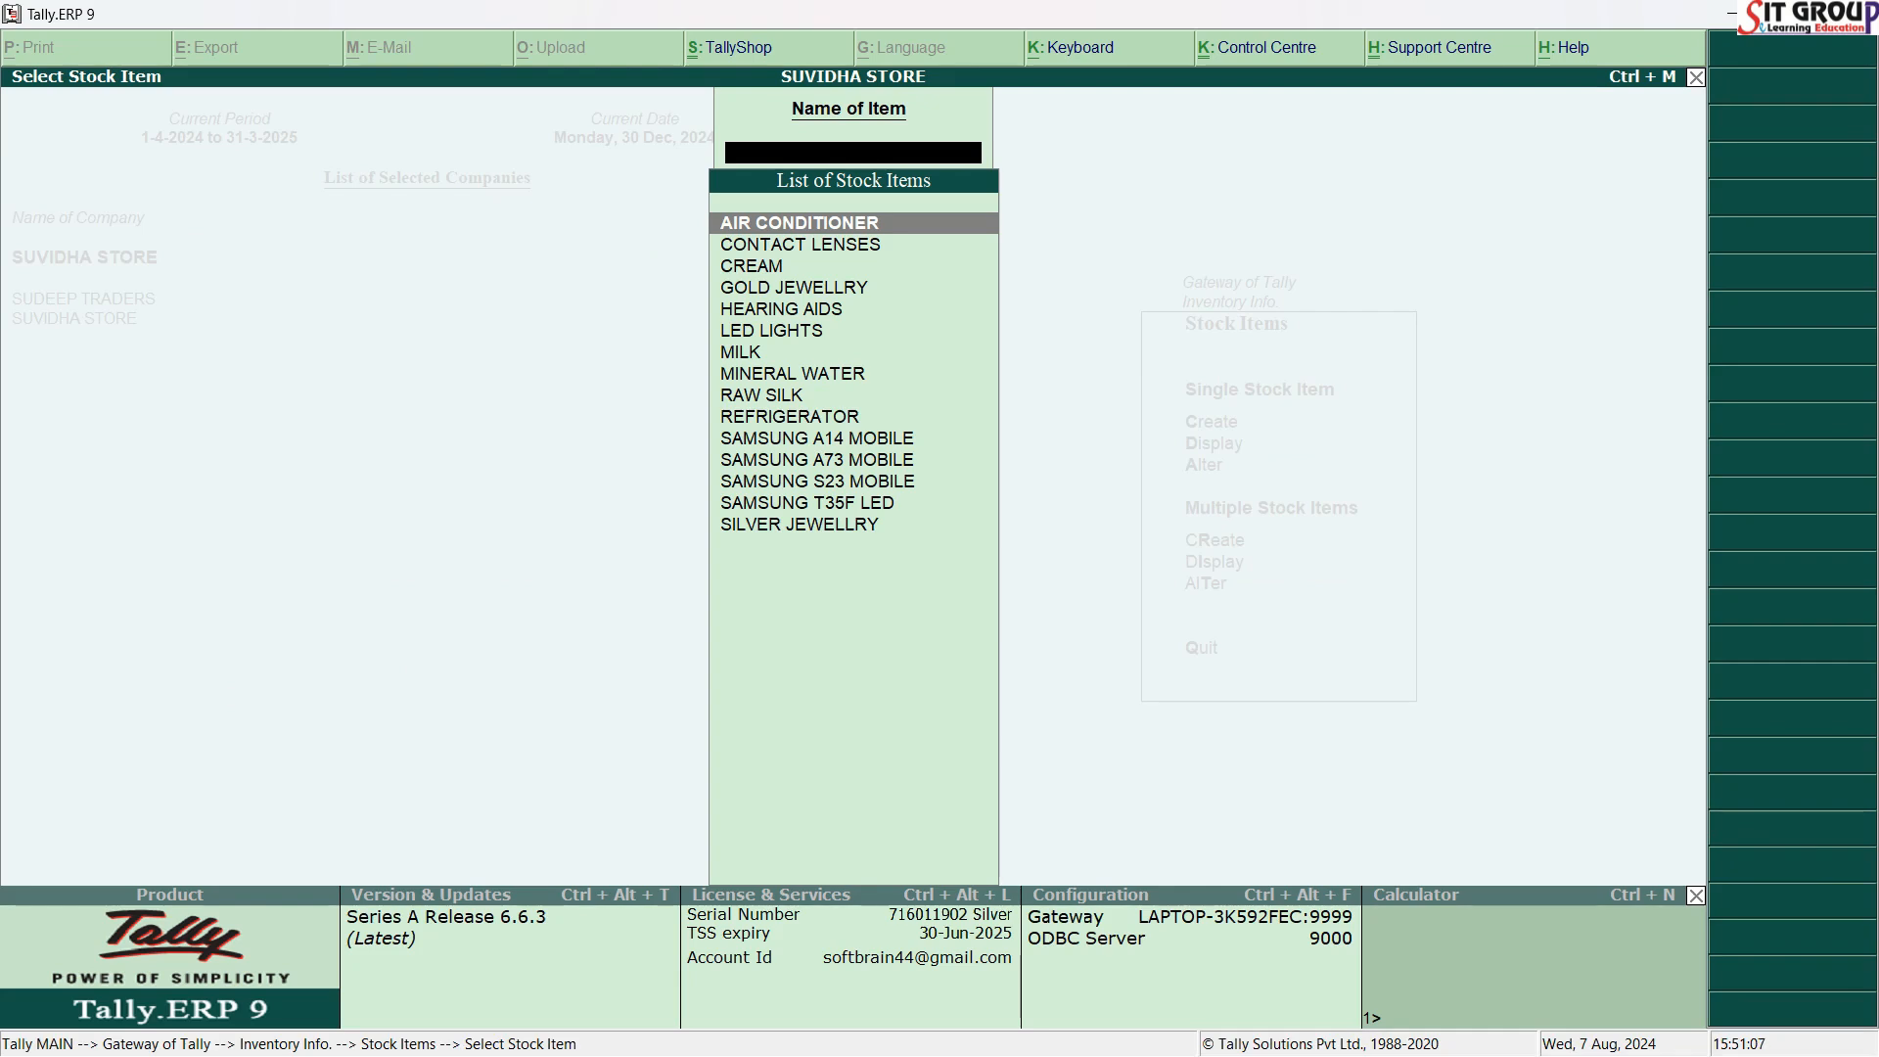
# Step: Search the stock item list for LED to check the deletion, clear the search and leave the list
pyautogui.write('LED')
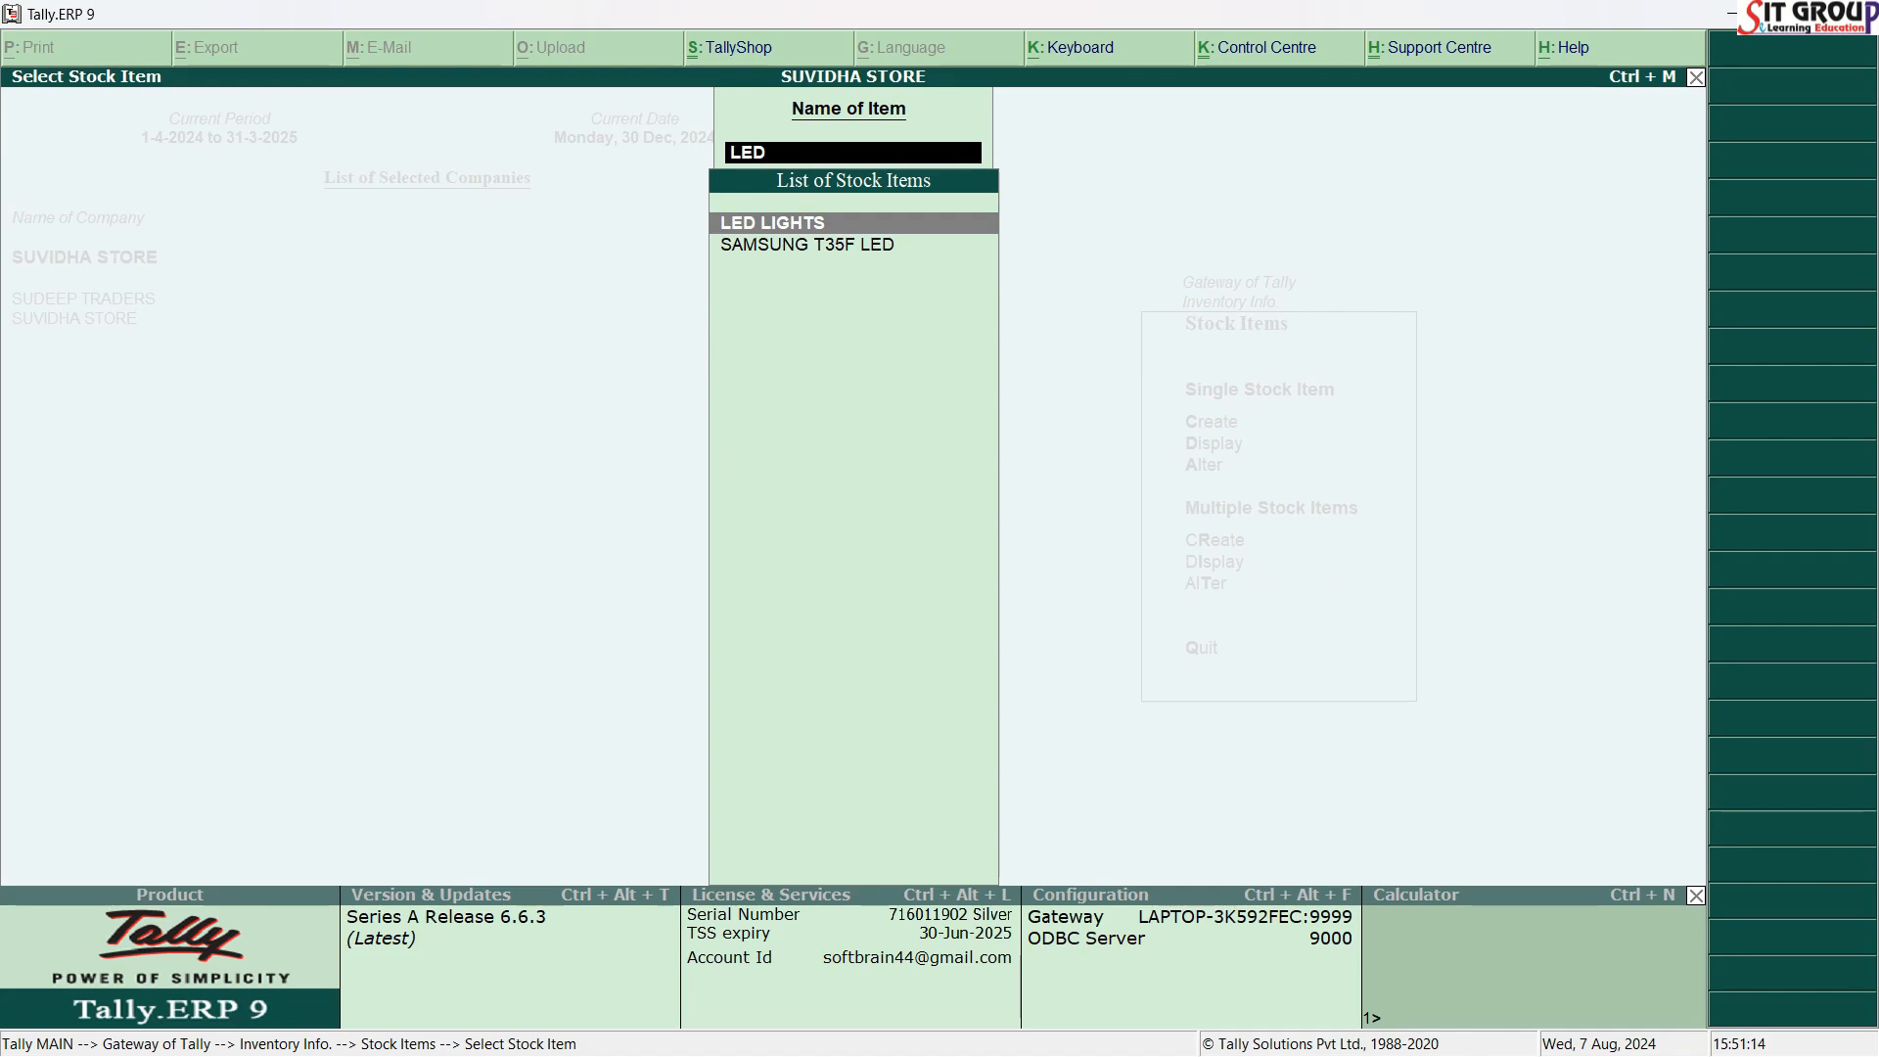
pyautogui.press('BackSpace')
pyautogui.press('BackSpace')
pyautogui.press('BackSpace')
pyautogui.press('Escape')
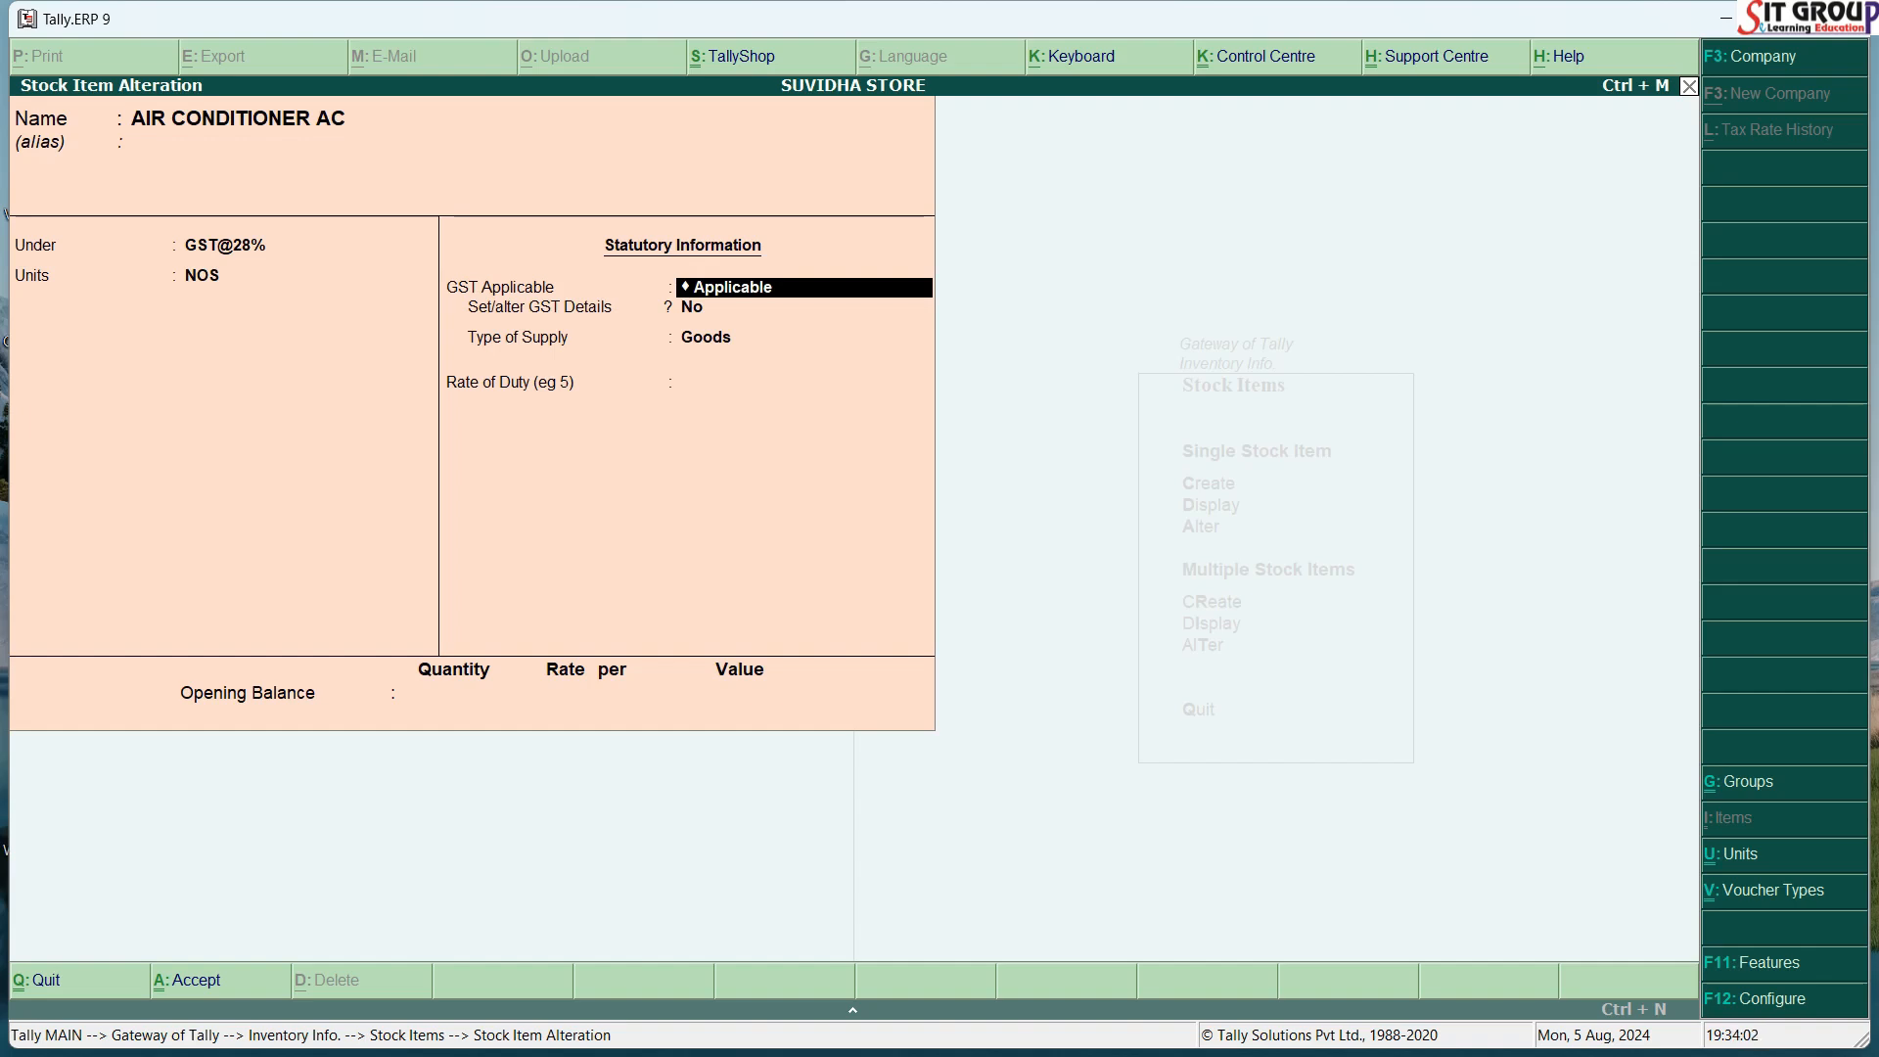
# Step: Quit the alteration of the air conditioner item without saving and return to the Gateway of Tally
pyautogui.press('Escape')
pyautogui.press('Escape')
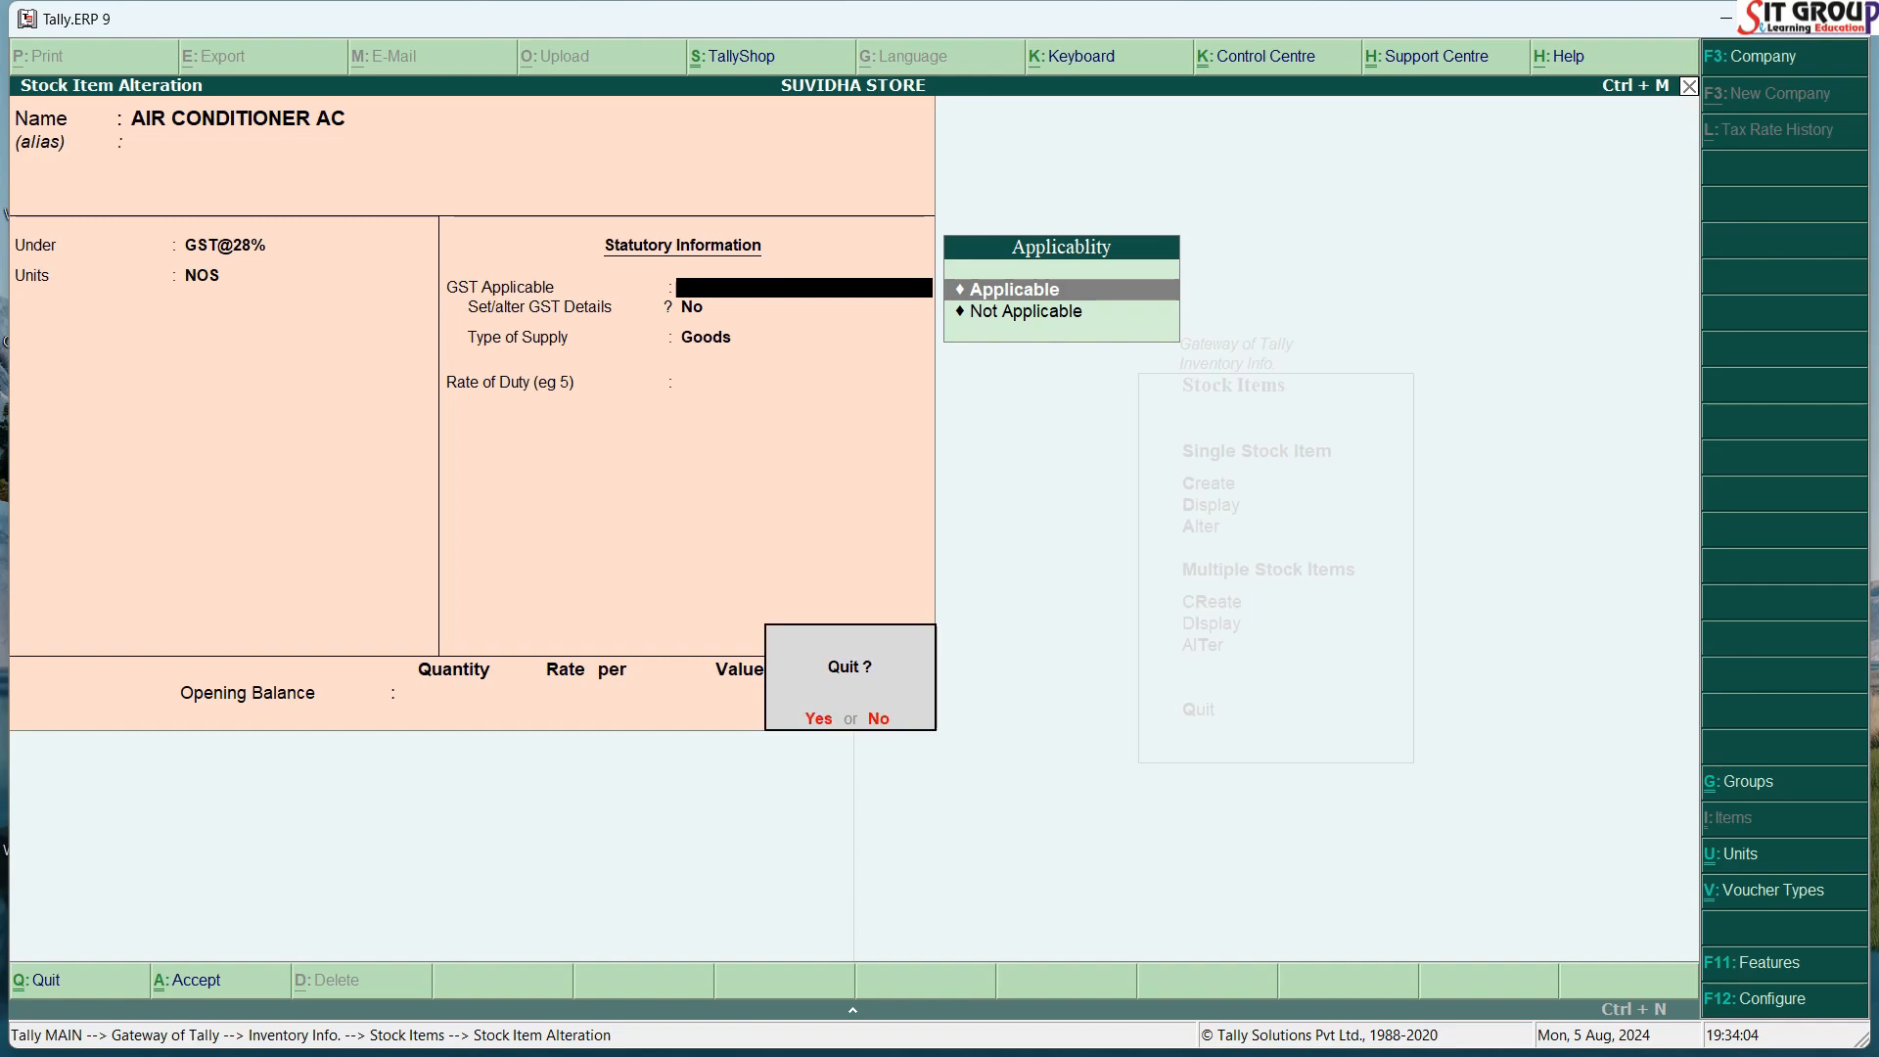
pyautogui.press('y')
pyautogui.press('Escape')
pyautogui.press('Escape')
pyautogui.press('Escape')
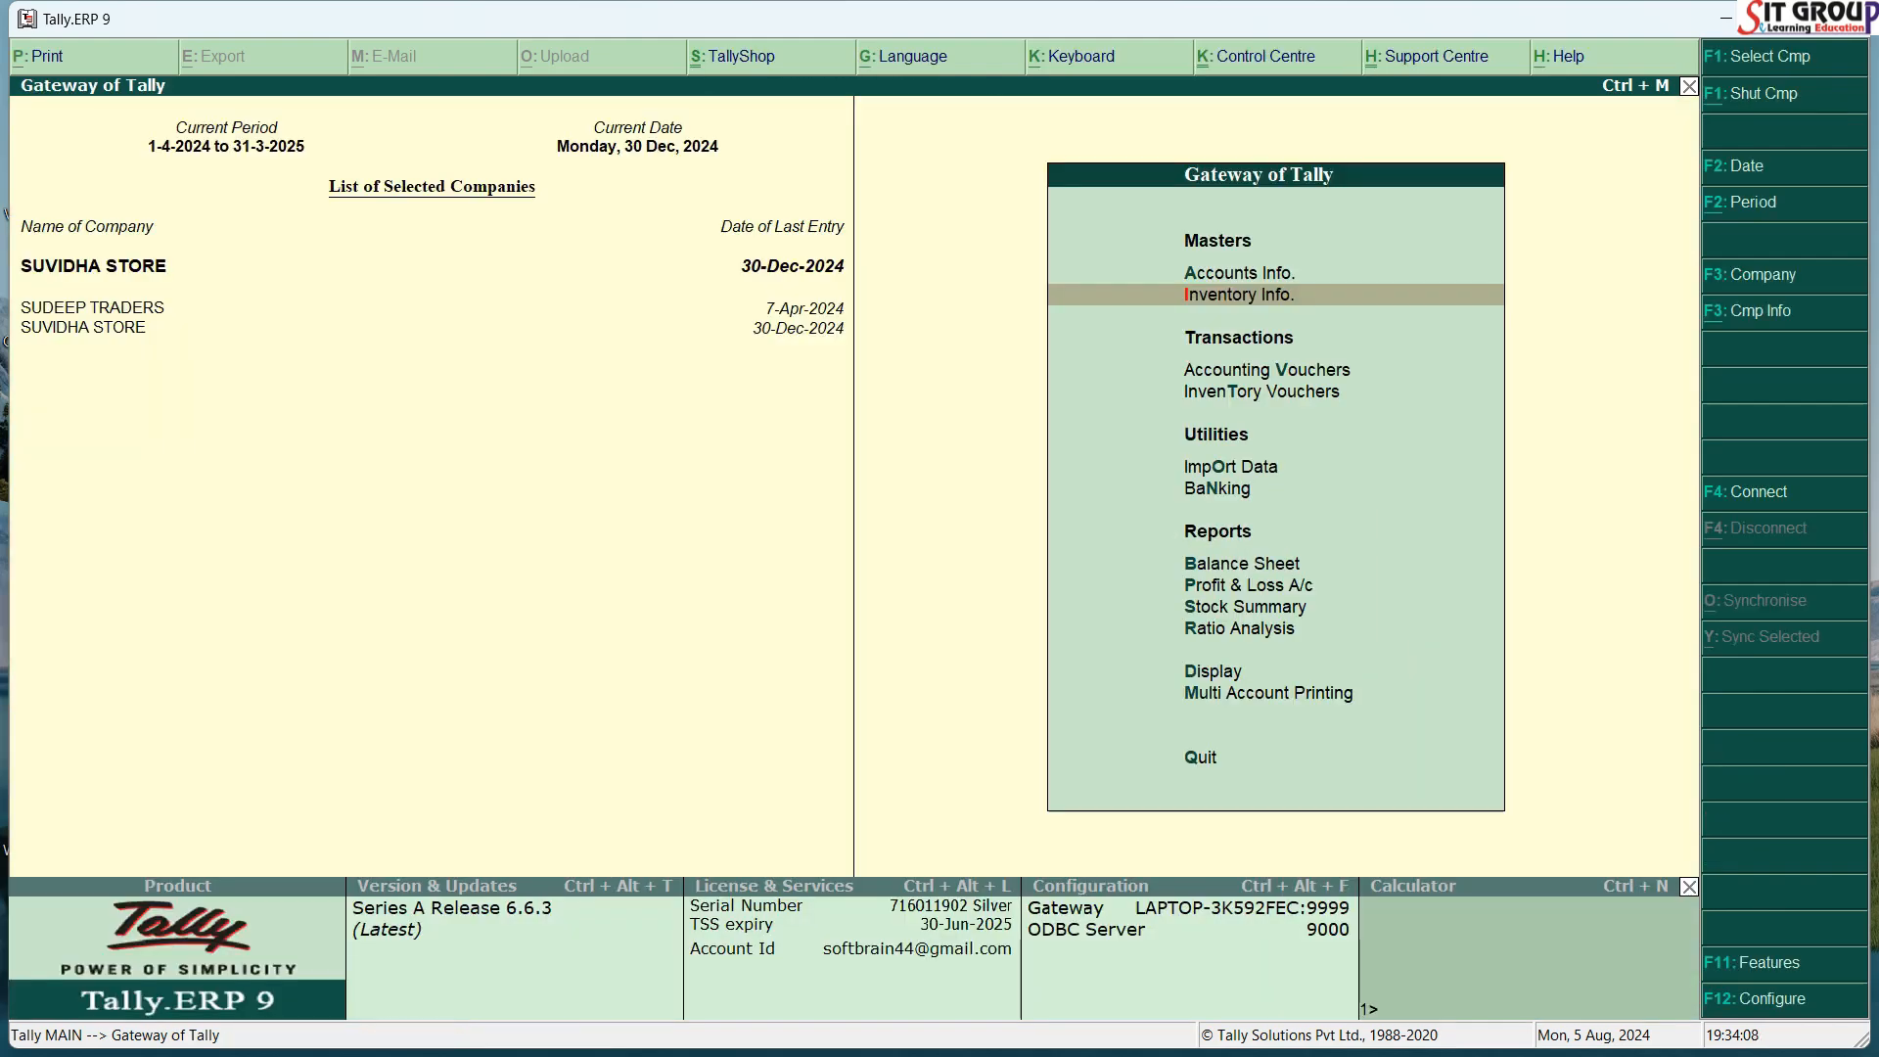
# Step: Start a new purchase voucher in the accounting vouchers with supplier invoice number 012 dated 30-Dec-2024
pyautogui.press('v')
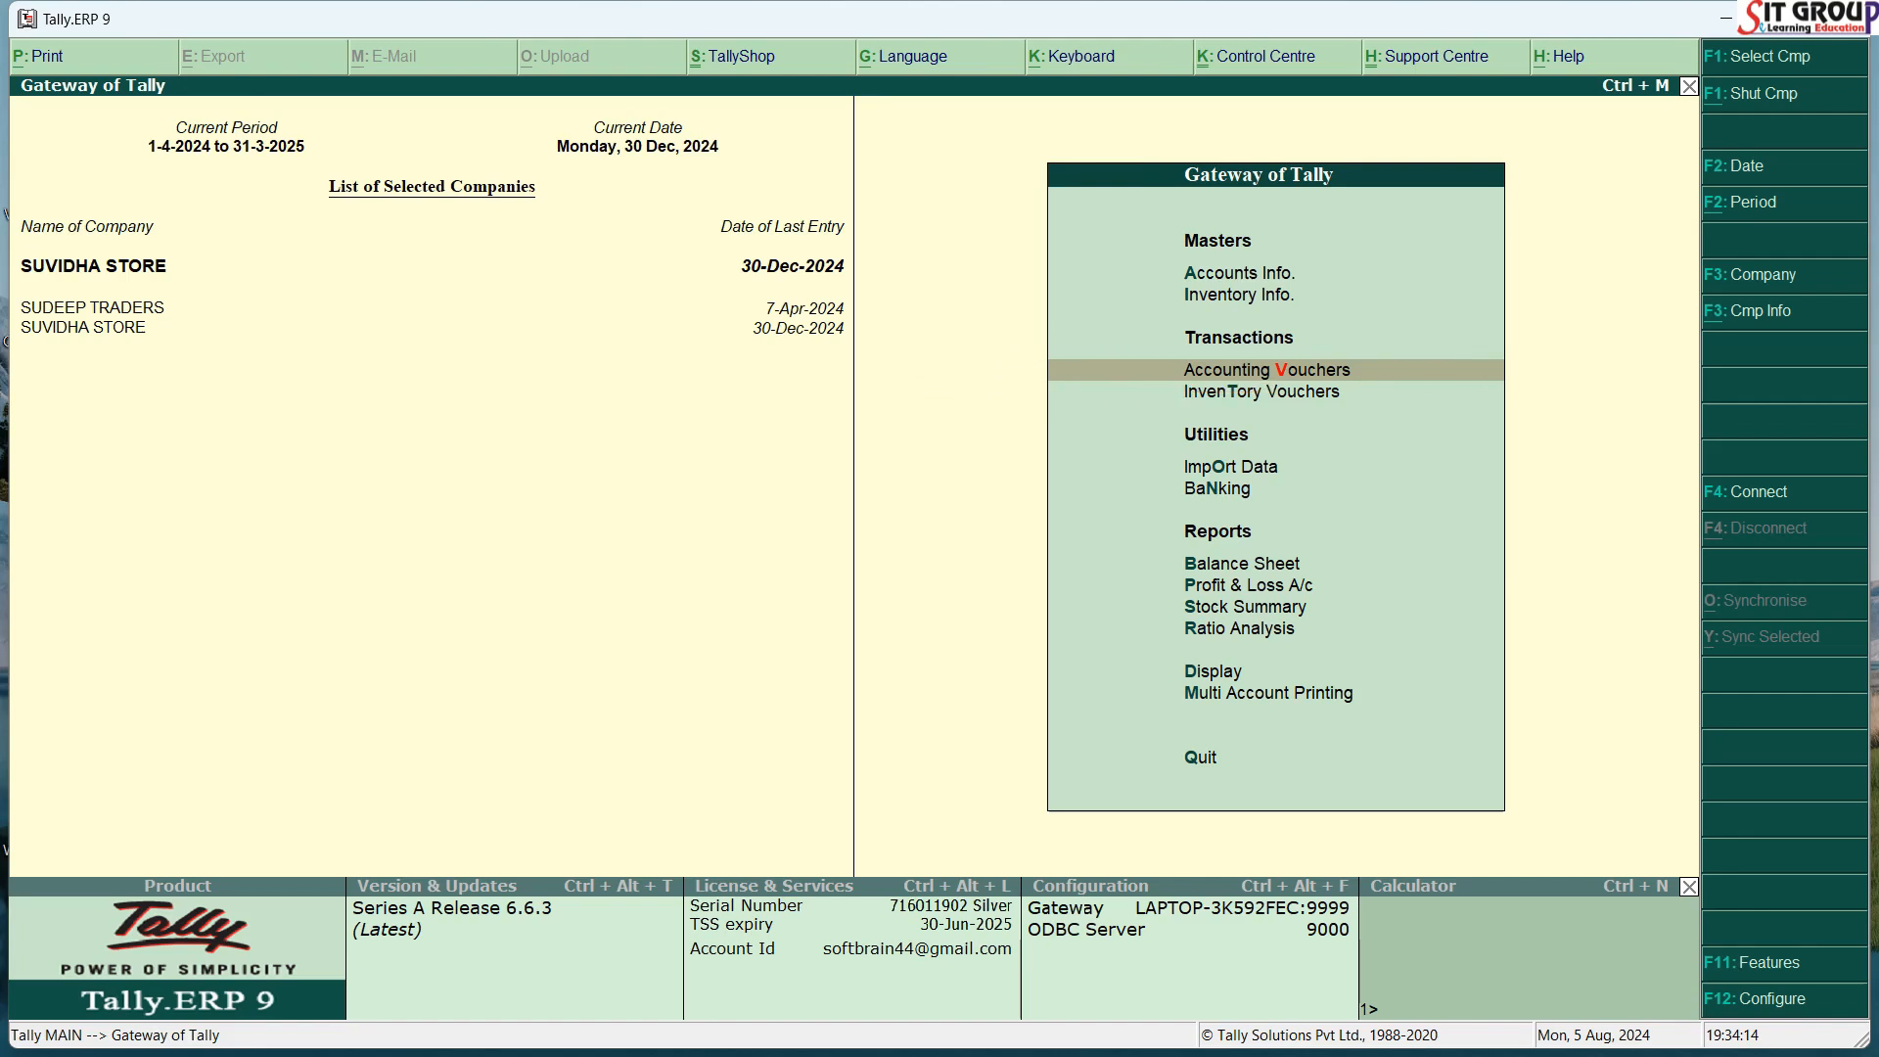
pyautogui.press('Return')
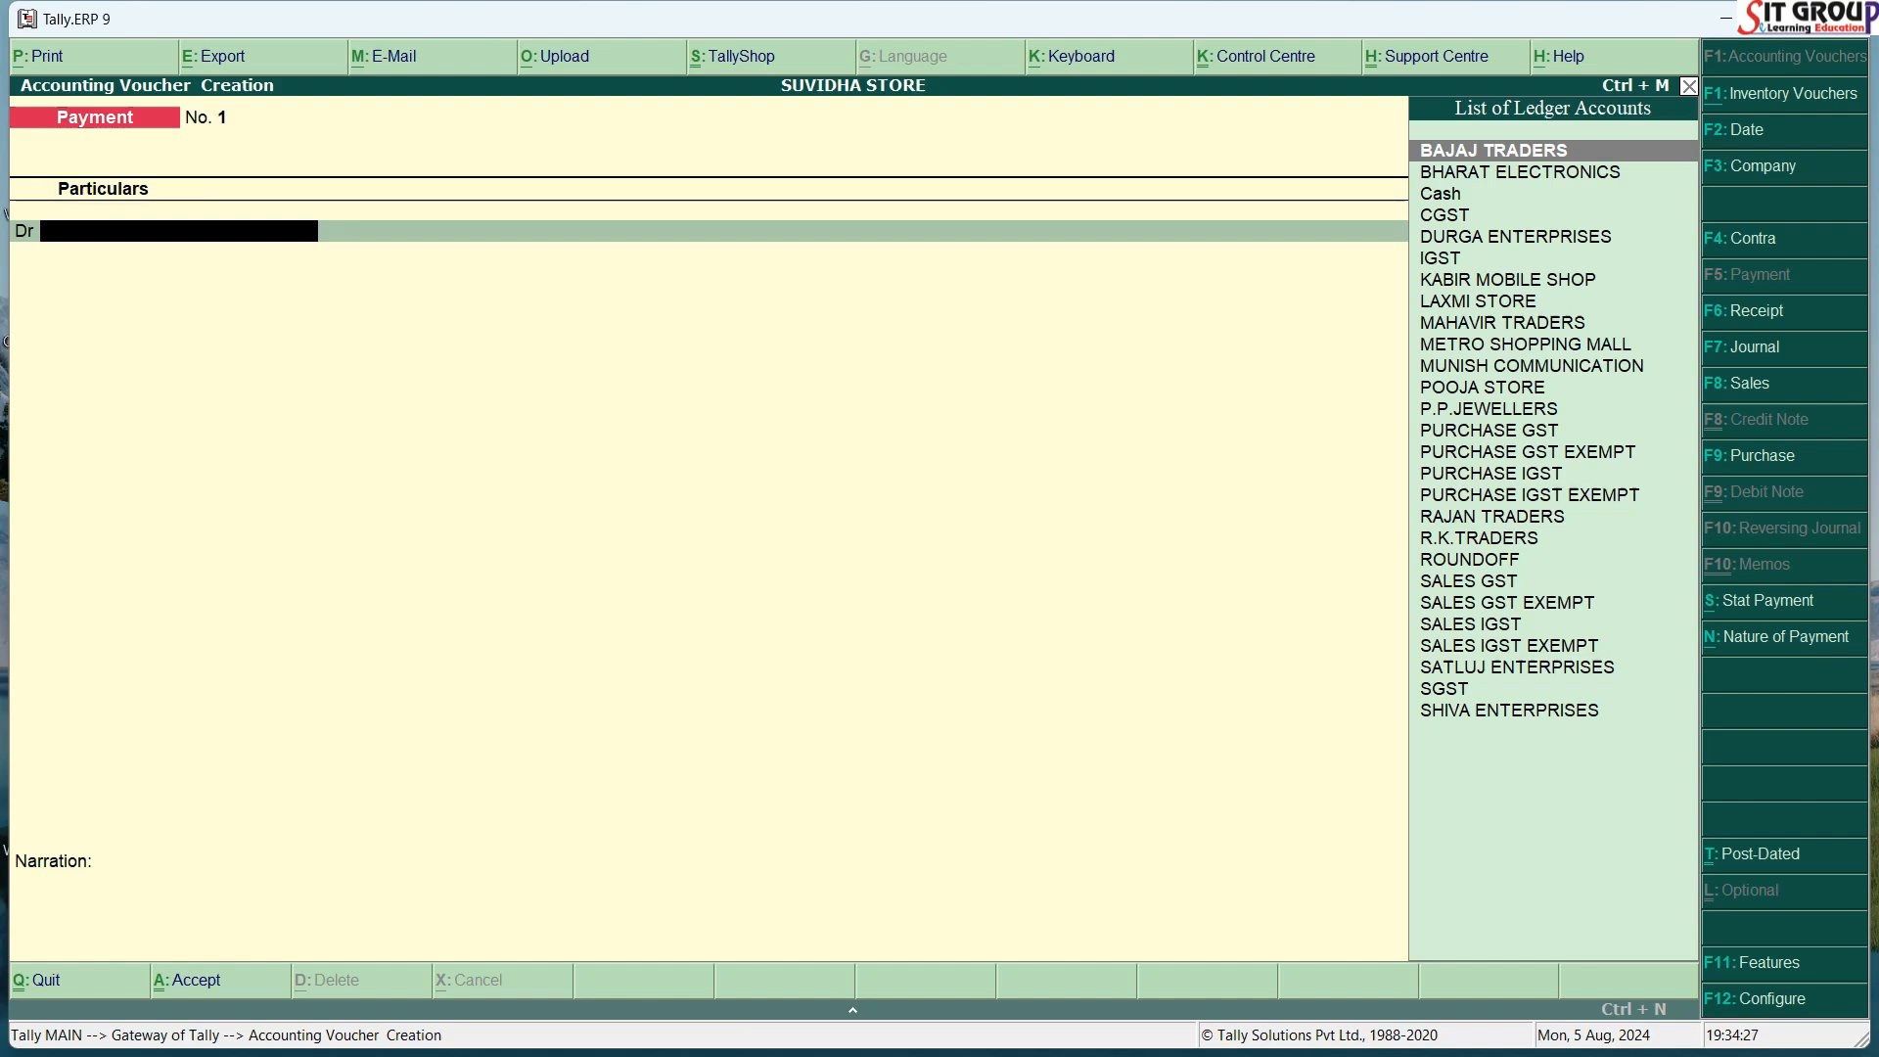
pyautogui.press('F9')
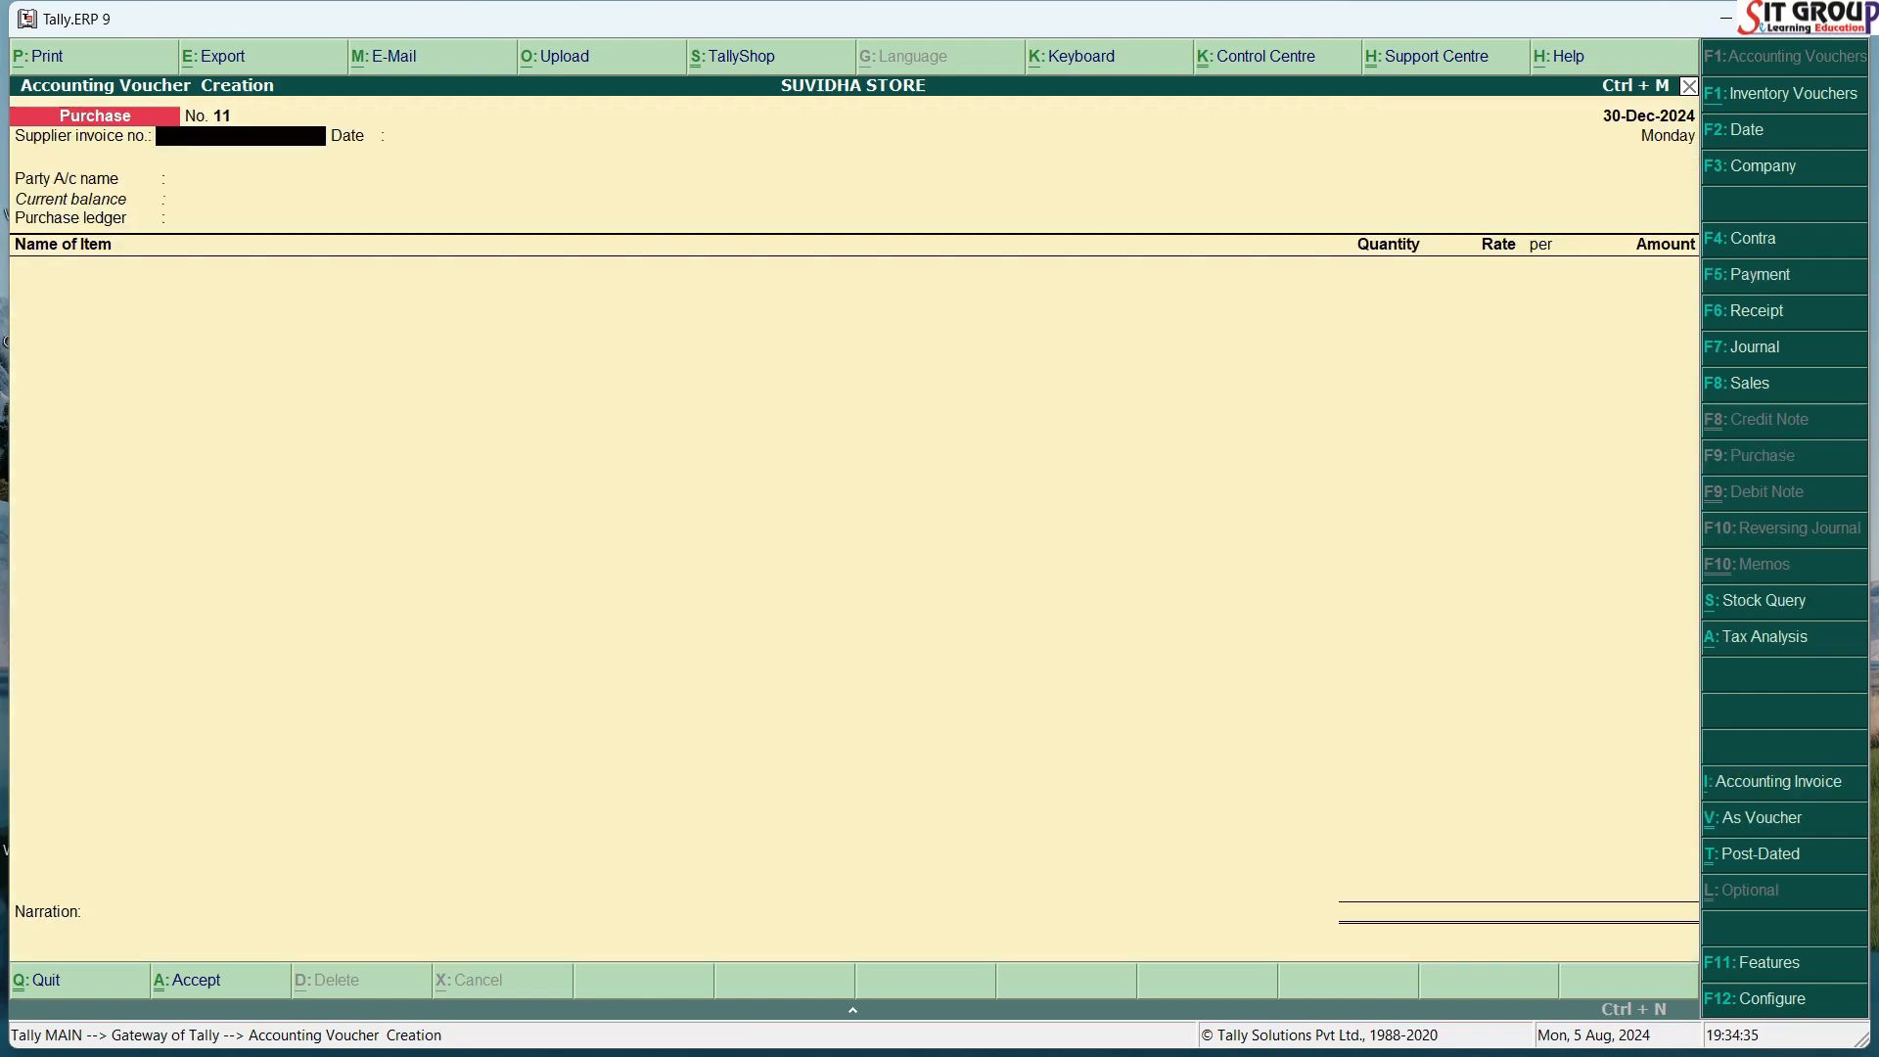
pyautogui.write('012')
pyautogui.press('Return')
pyautogui.press('Return')
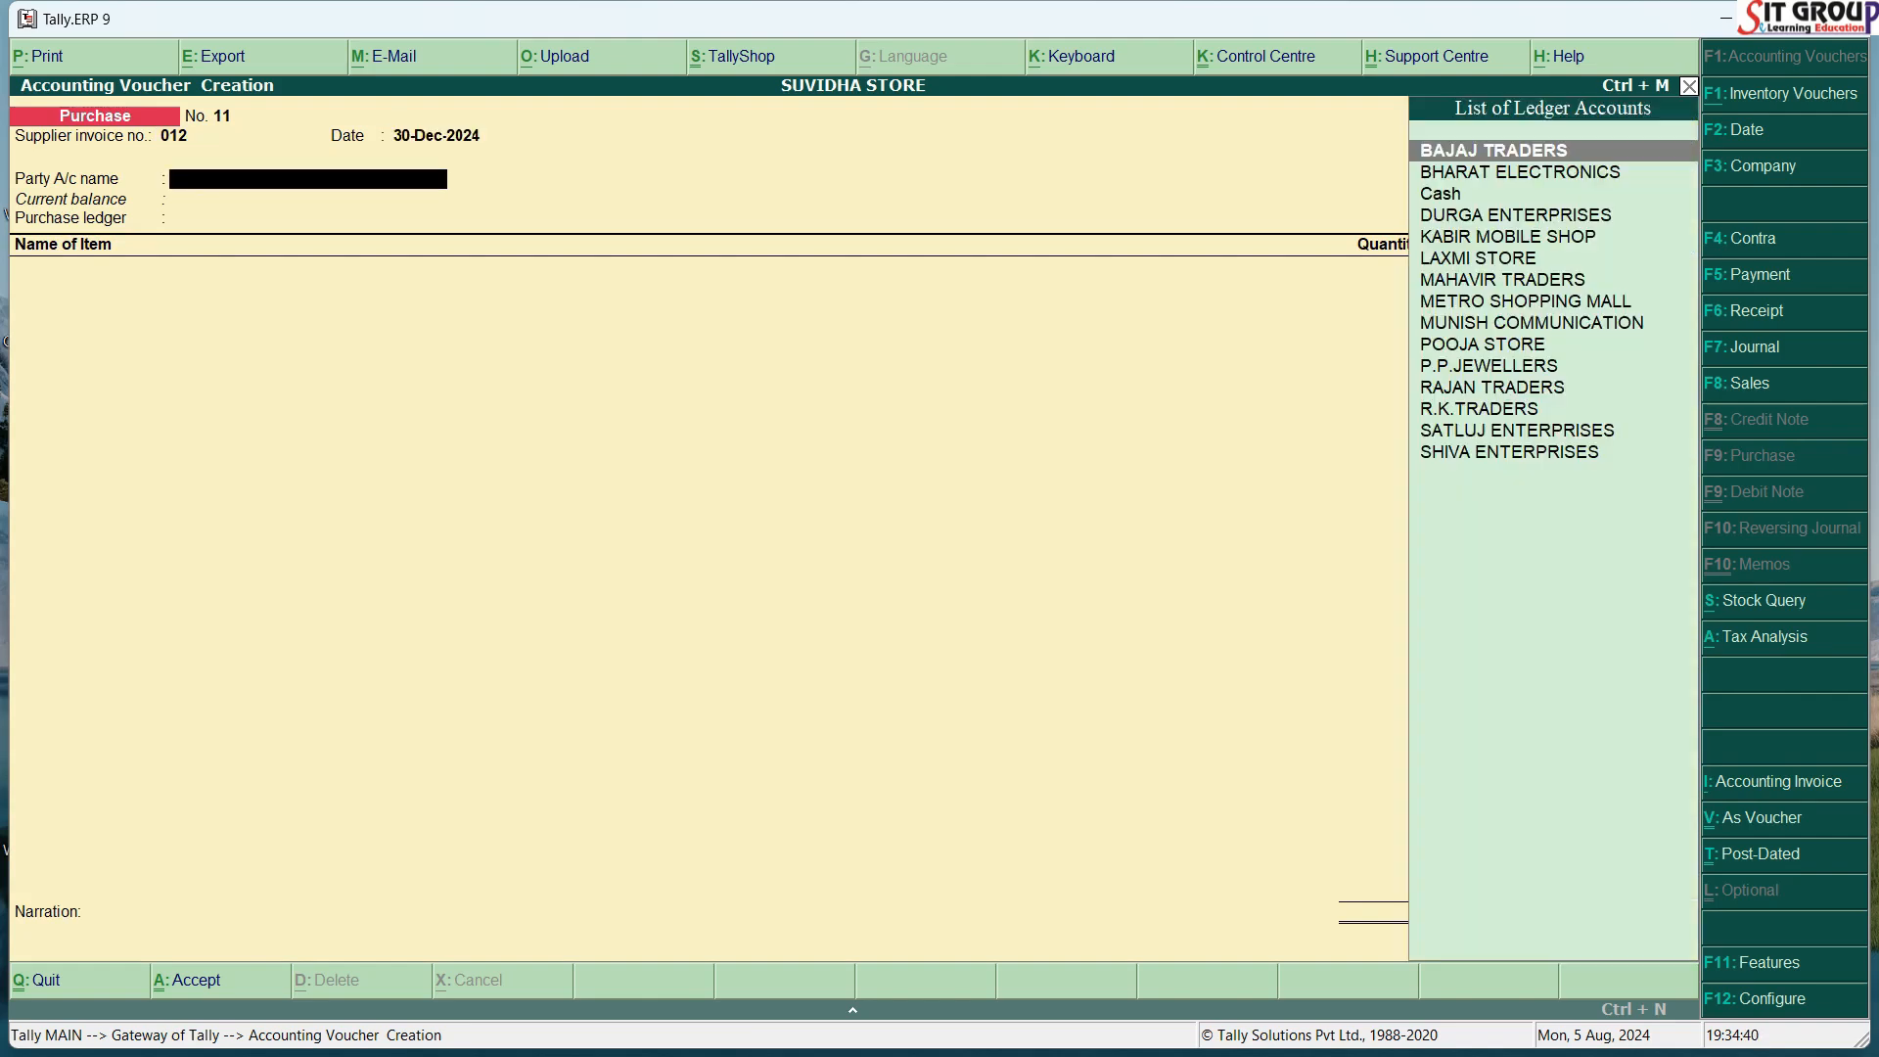
# Step: Choose BAJAJ TRADERS as the party account and accept its receipt and supplier details unchanged
pyautogui.write('BA')
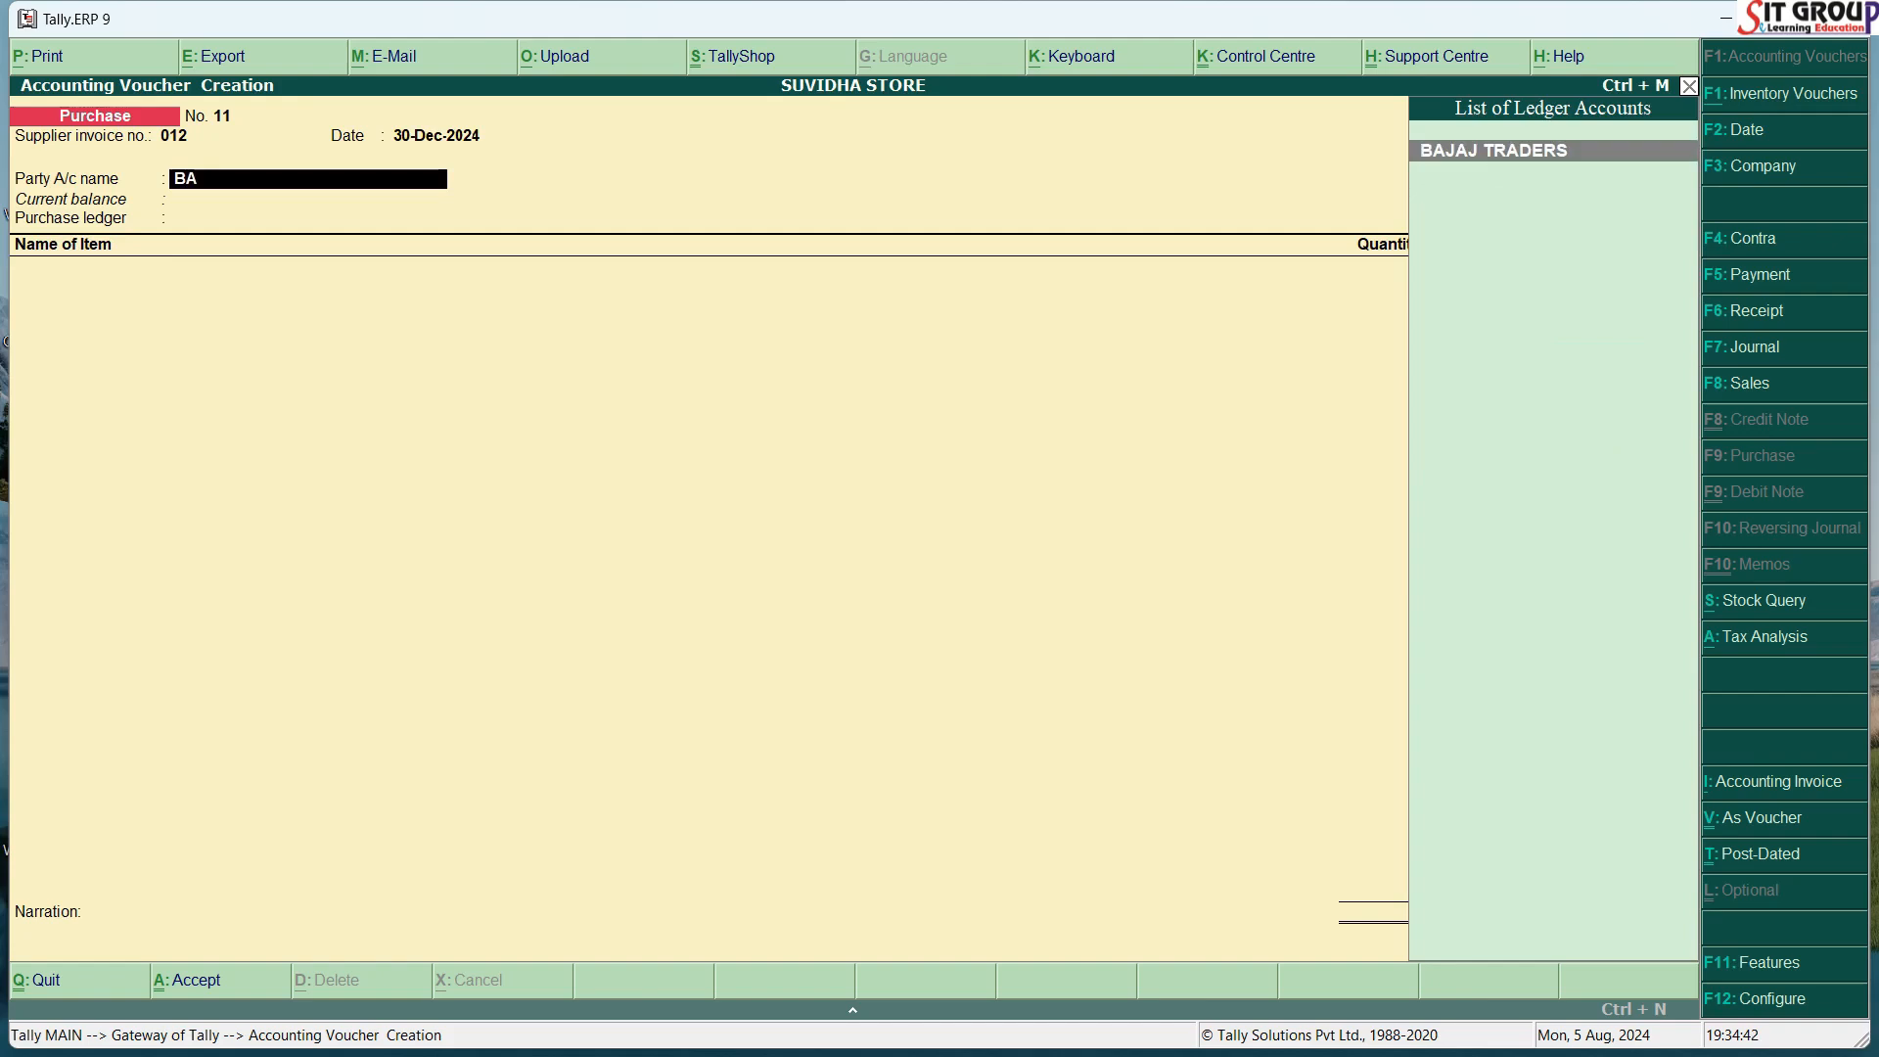
pyautogui.press('Return')
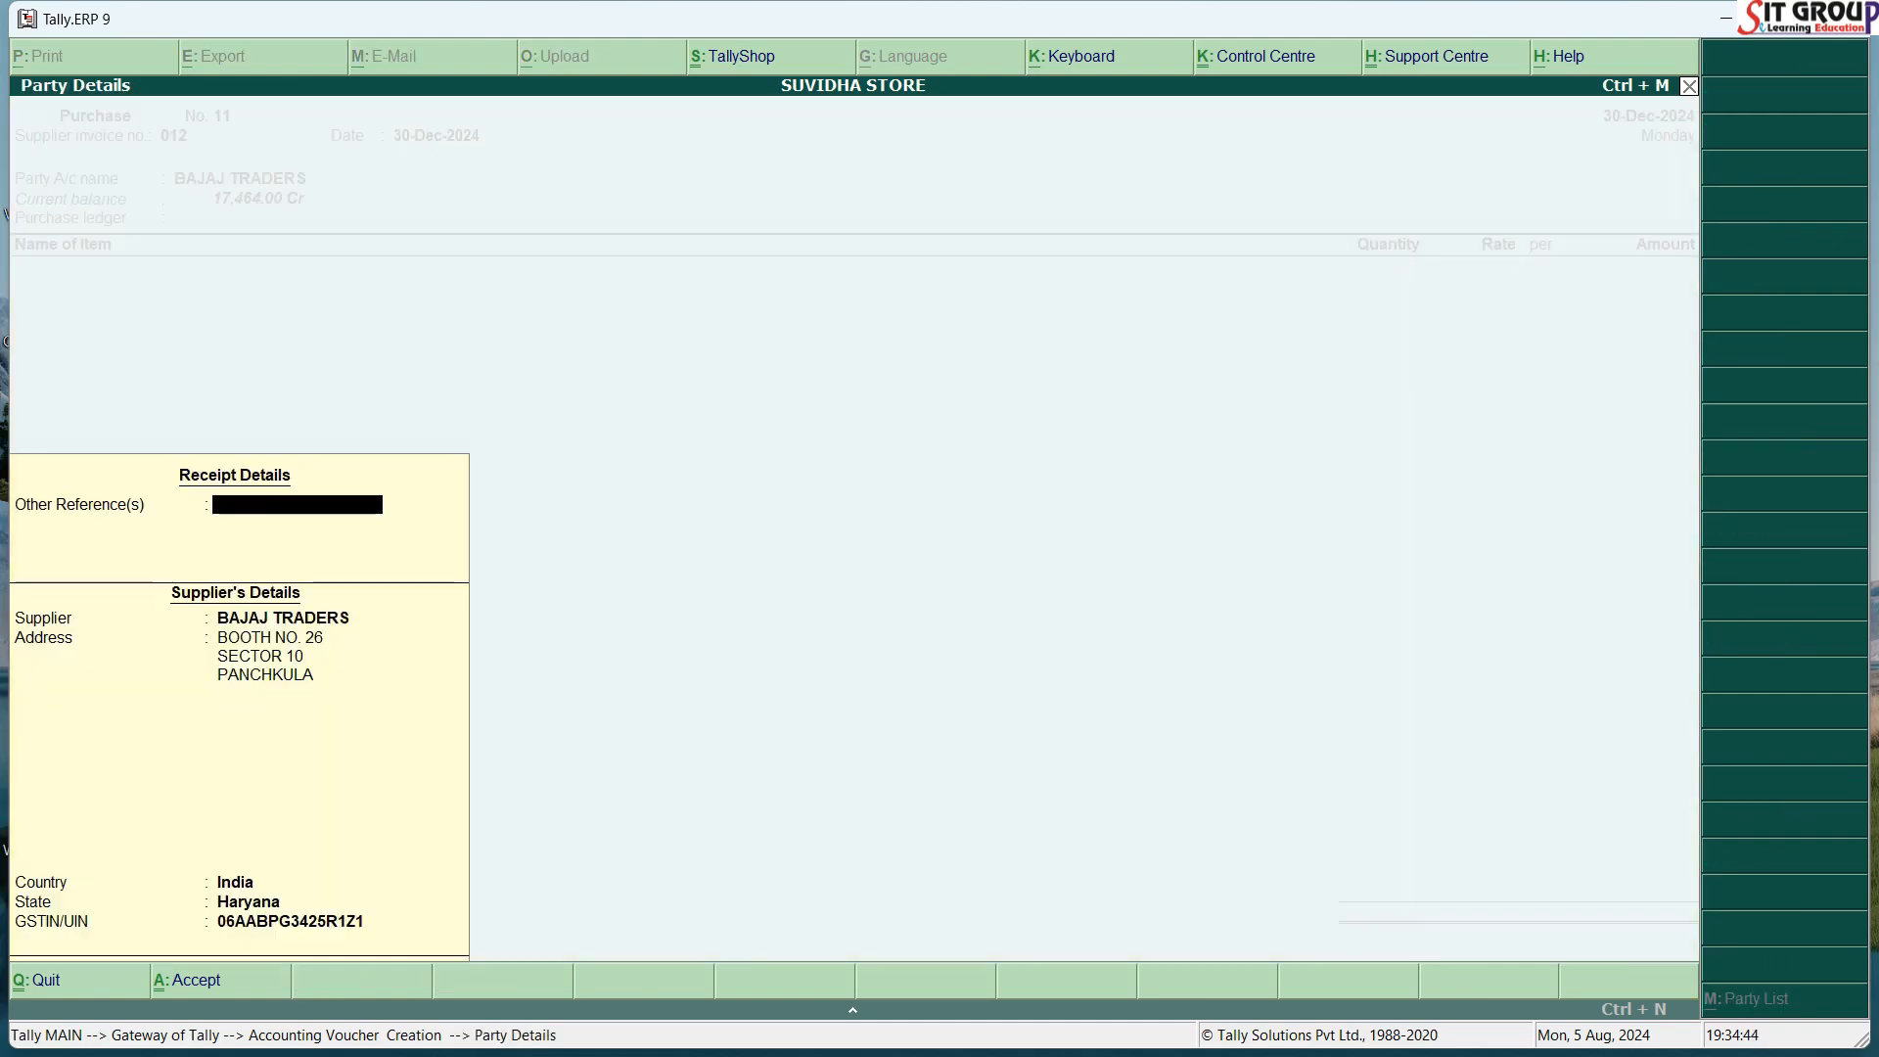
pyautogui.press('Return')
pyautogui.press('Return')
pyautogui.press('Return')
pyautogui.press('Return')
pyautogui.press('Return')
pyautogui.press('Return')
pyautogui.press('Return')
pyautogui.press('Return')
pyautogui.press('Return')
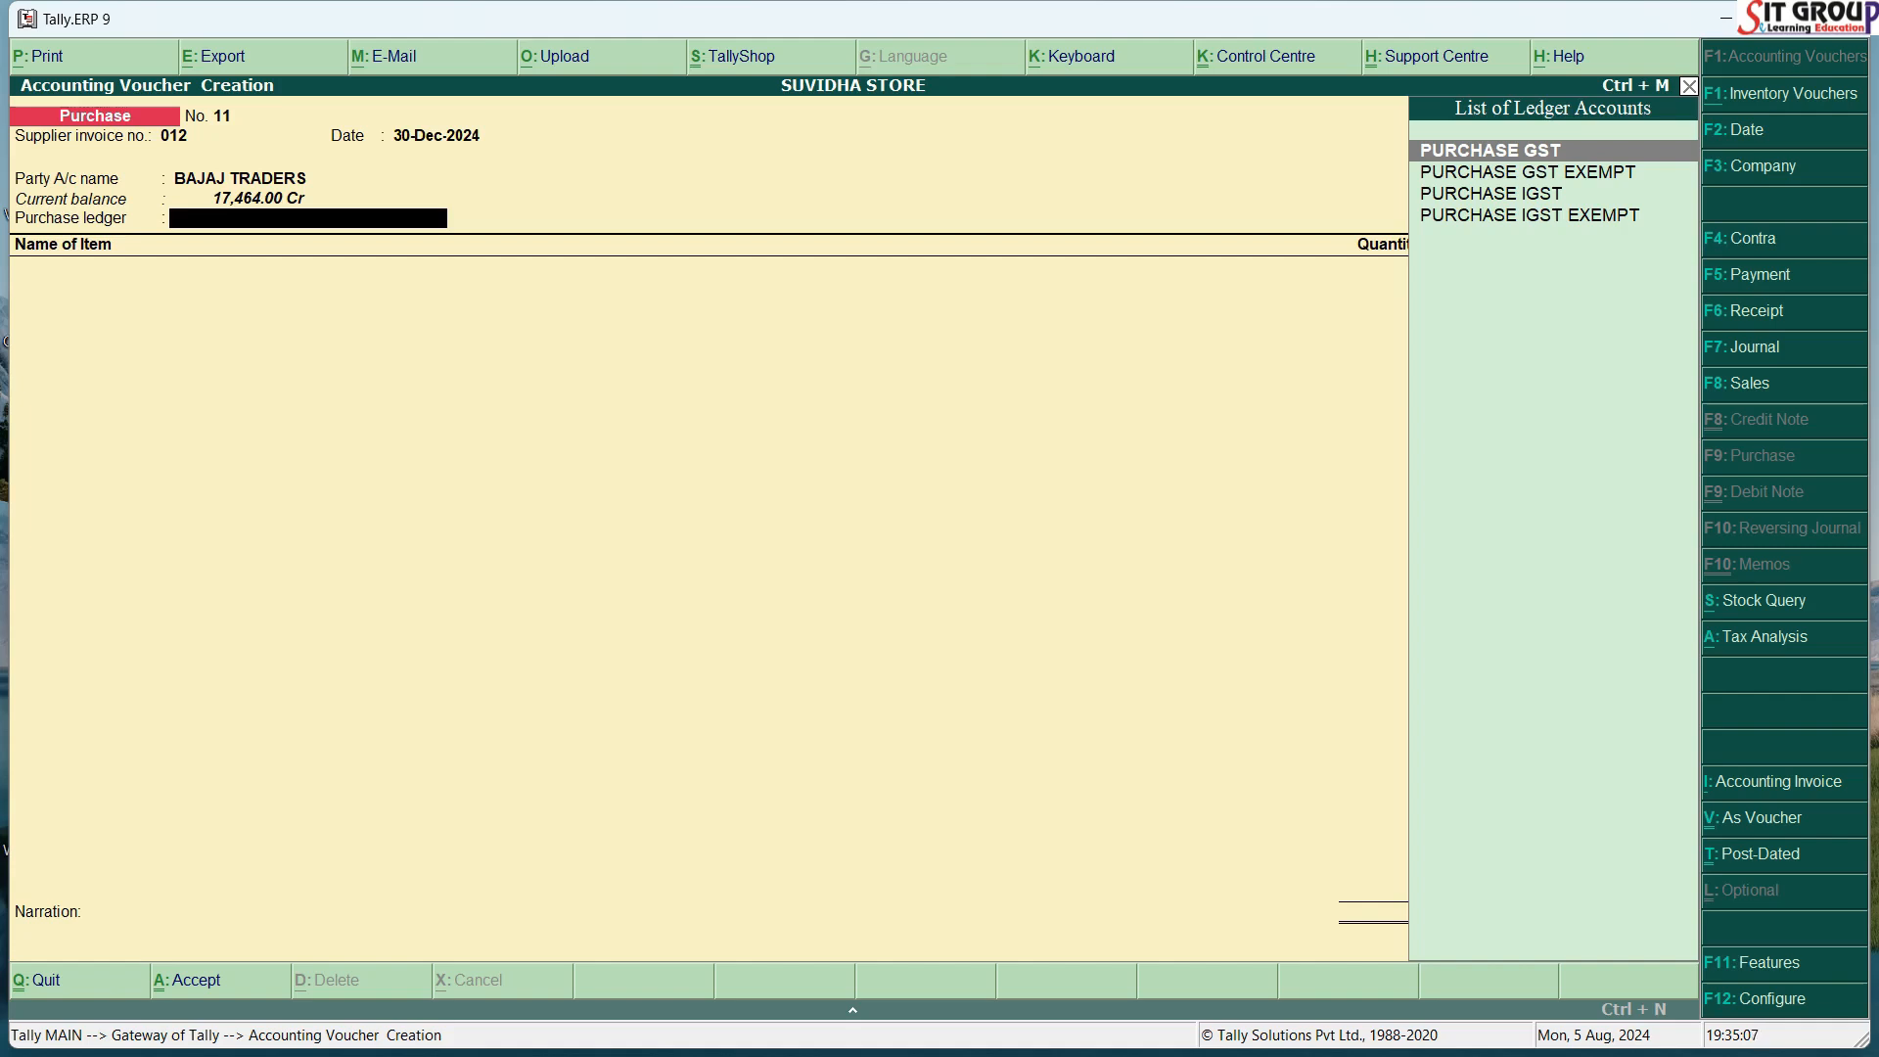
# Step: Book the purchase to PURCHASE GST and add AIR CONDITIONER with quantity 1 NOS at a rate of 36,000.00
pyautogui.press('Return')
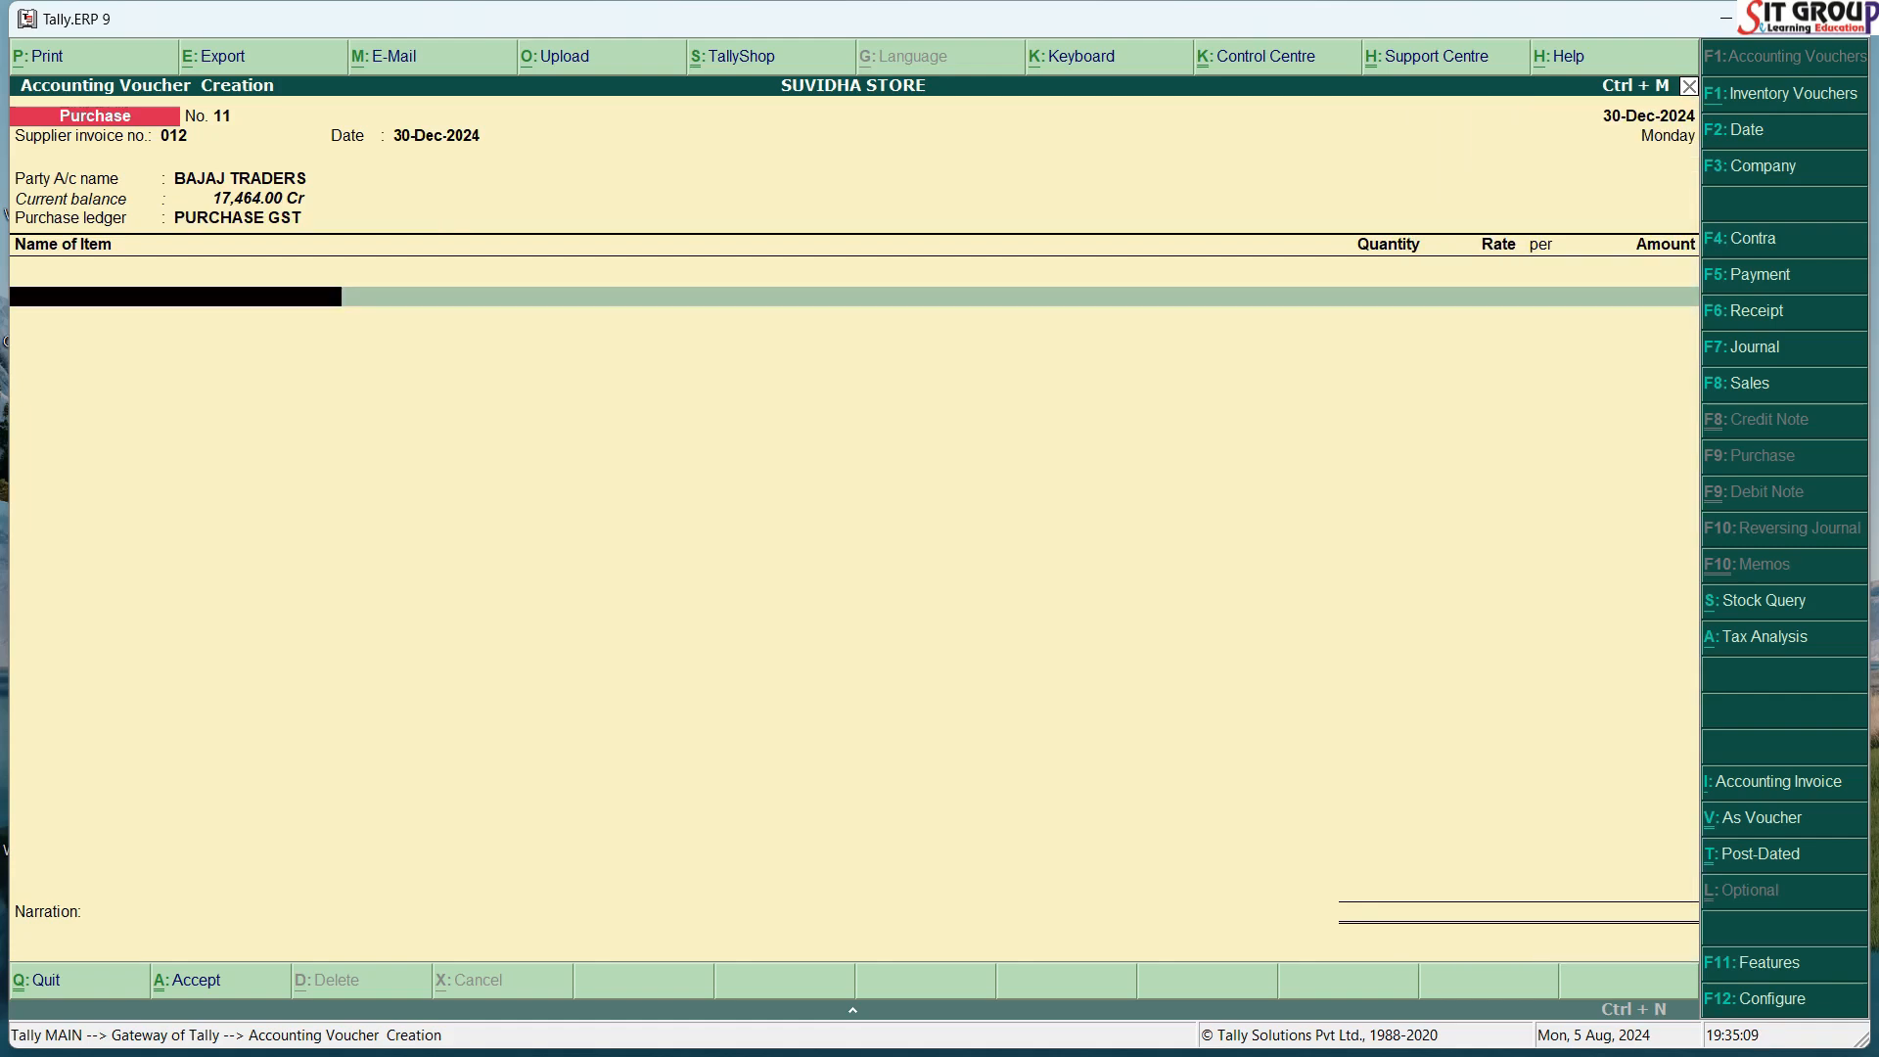
pyautogui.write('A')
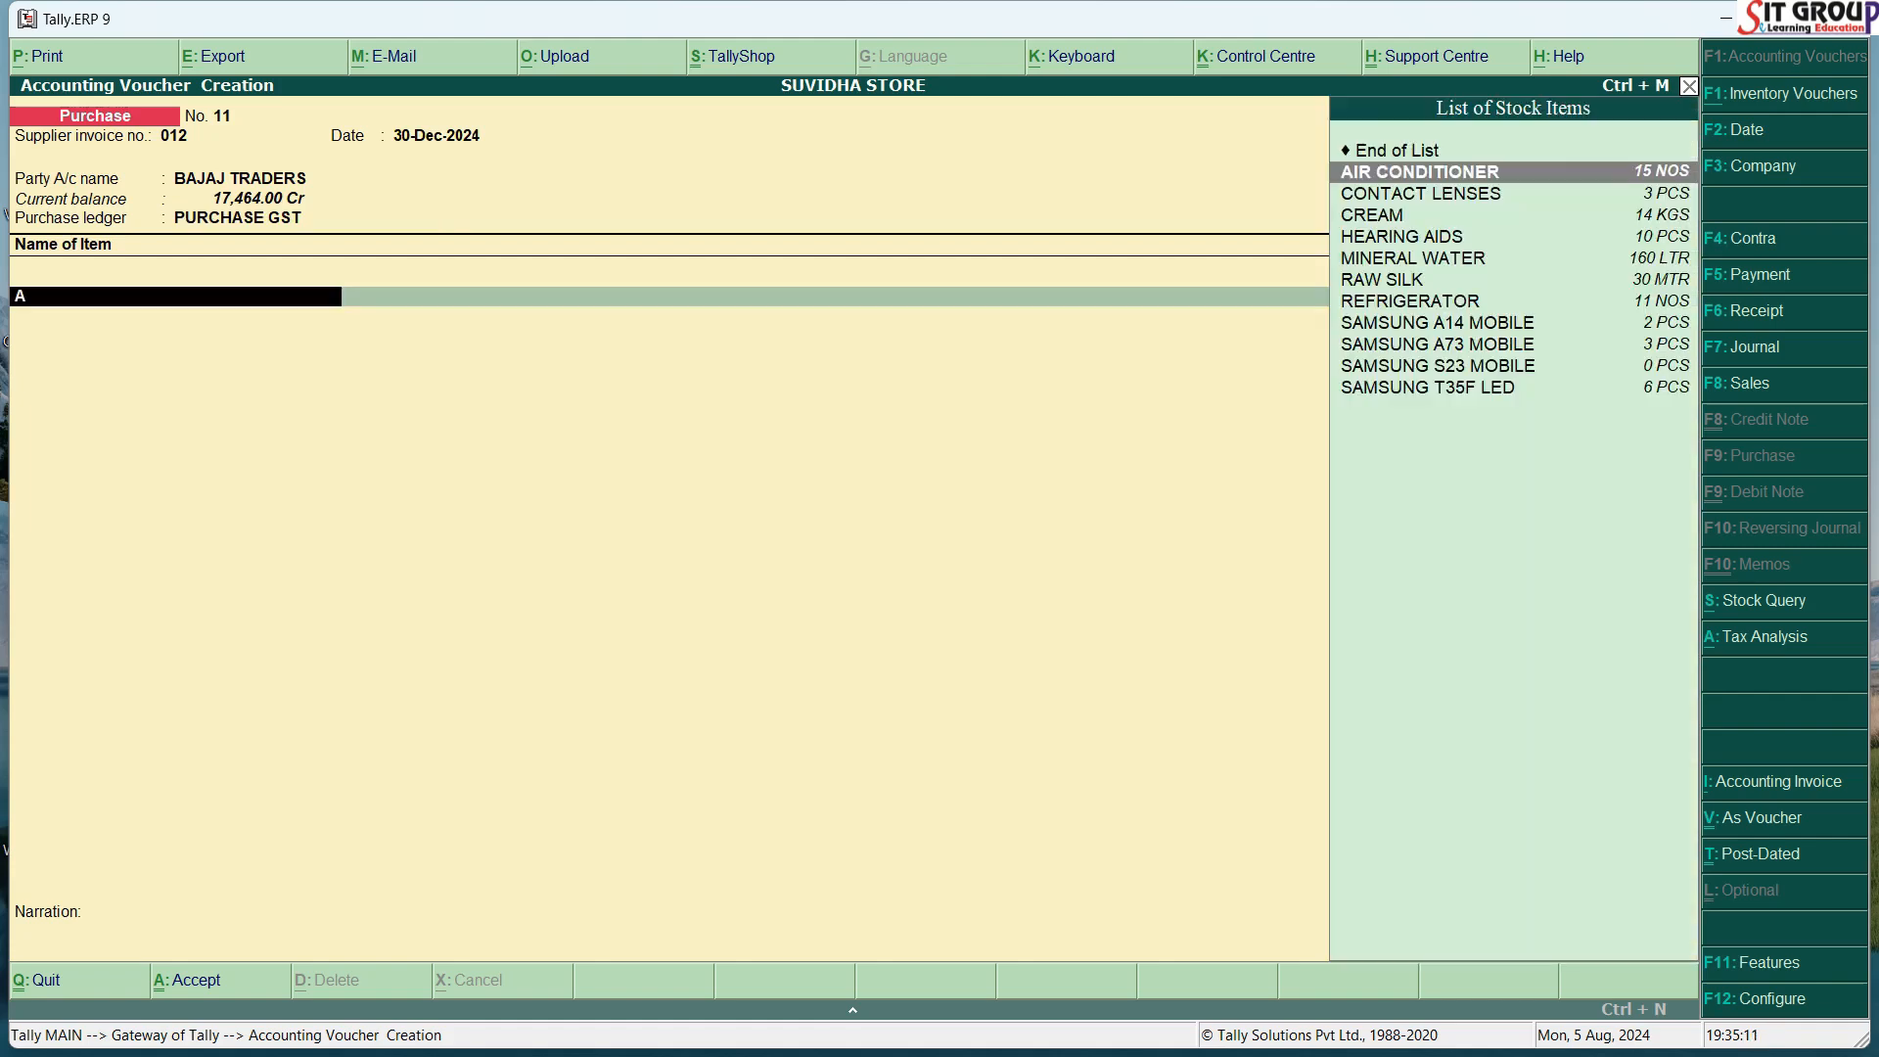
pyautogui.press('Return')
pyautogui.press('Return')
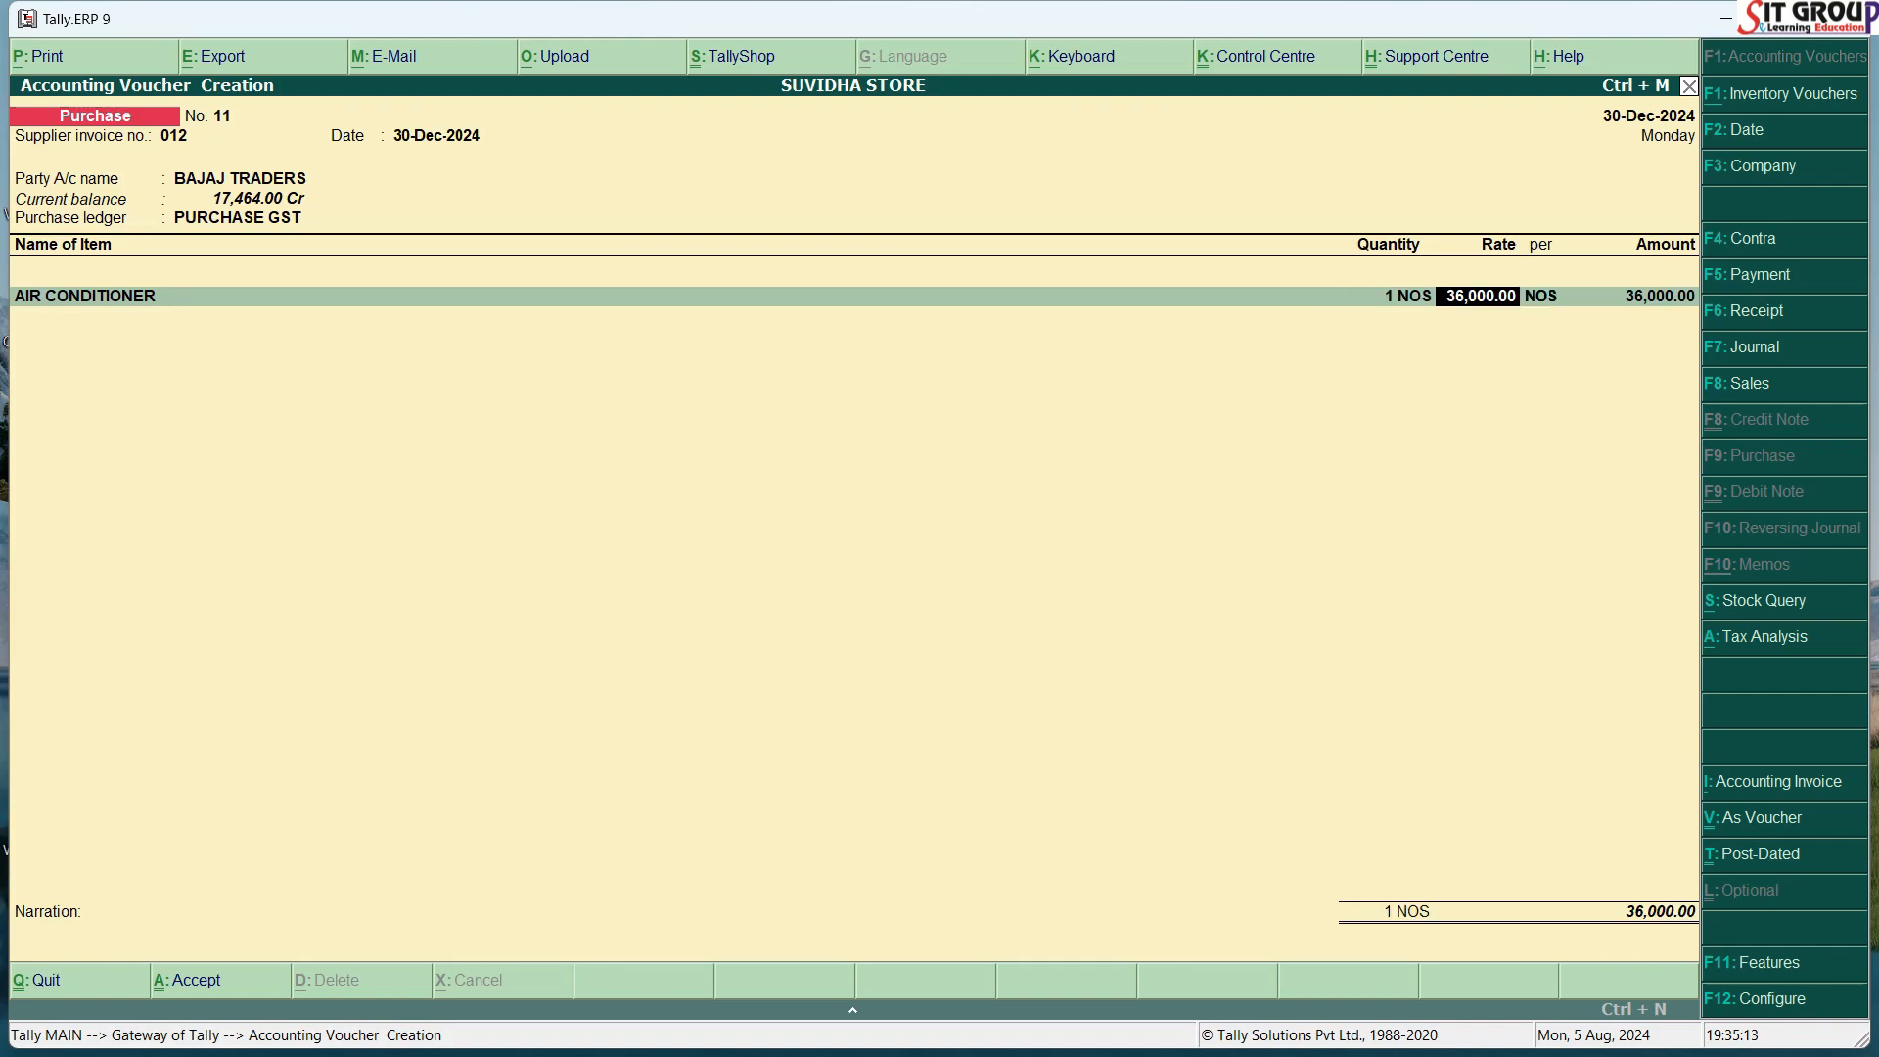
pyautogui.press('Return')
pyautogui.press('Return')
pyautogui.press('Return')
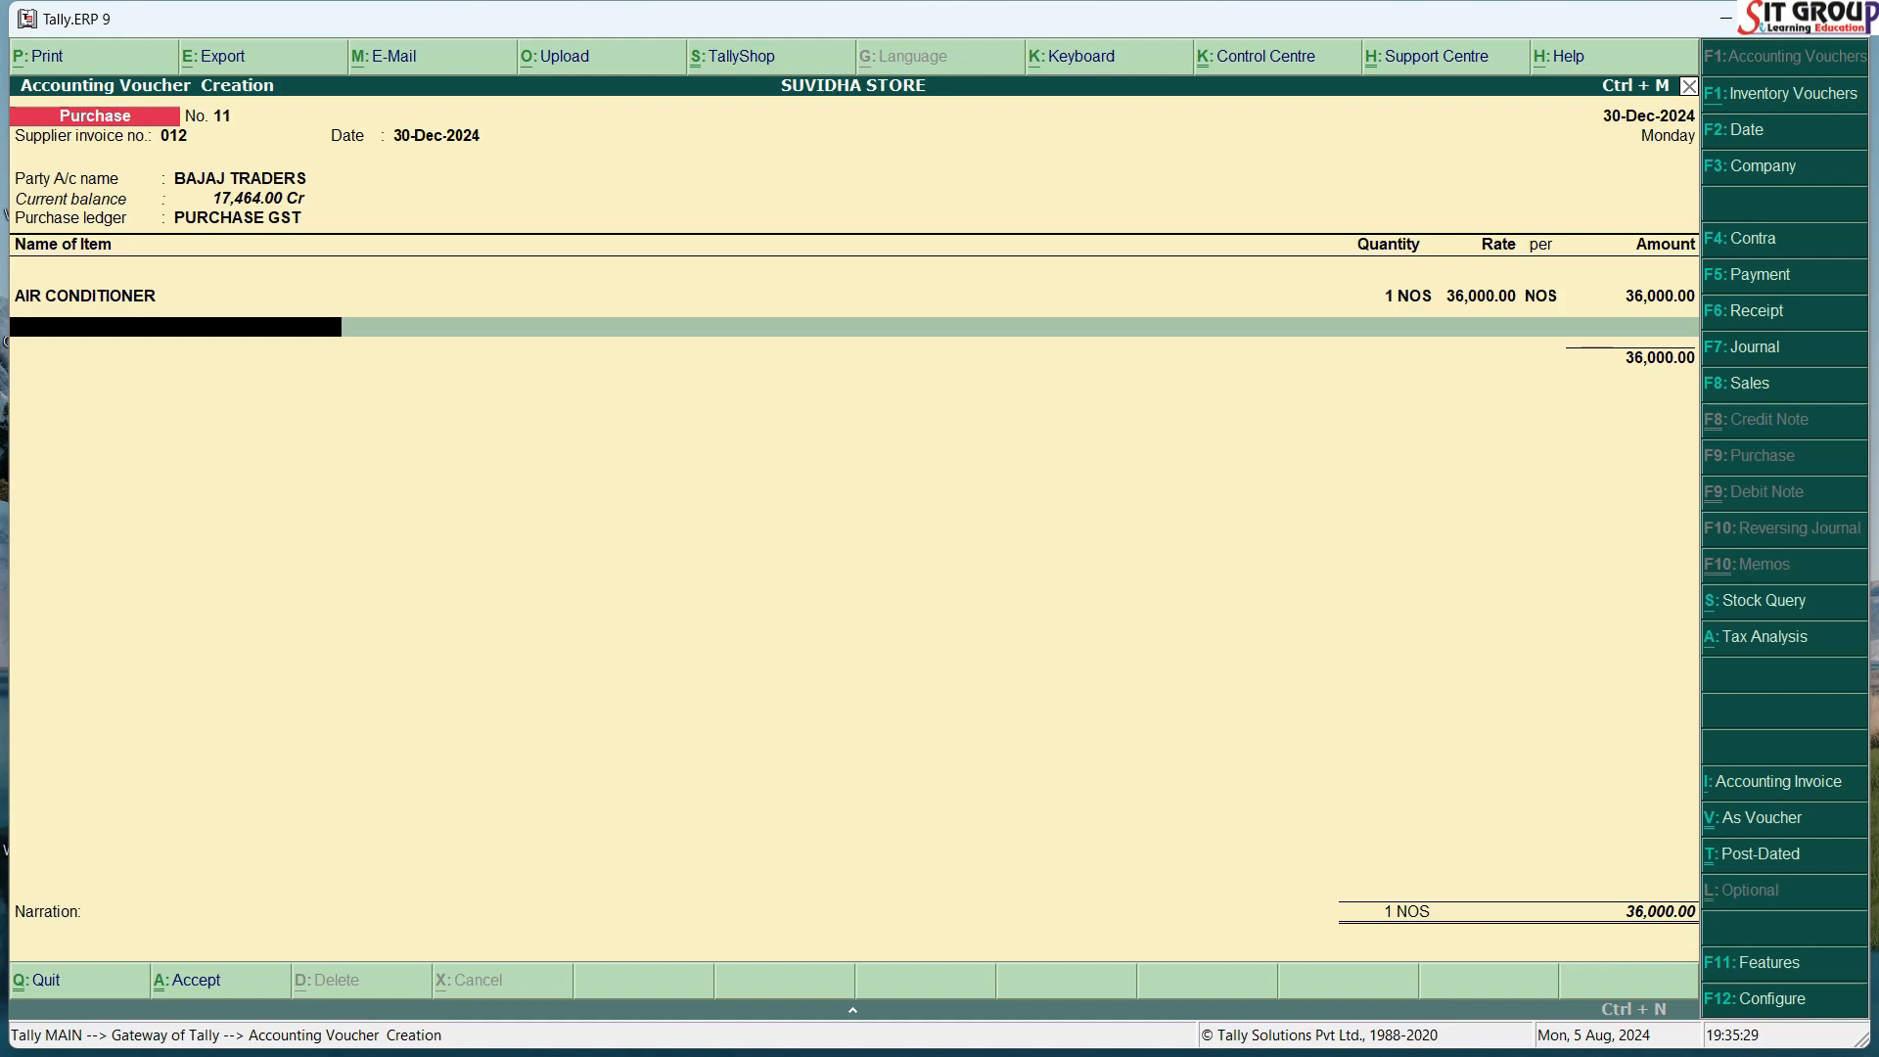
# Step: Go back to the voucher's party account, open the BAJAJ TRADERS ledger for alteration and leave it unchanged
pyautogui.press('BackSpace')
pyautogui.press('BackSpace')
pyautogui.press('BackSpace')
pyautogui.press('BackSpace')
pyautogui.press('BackSpace')
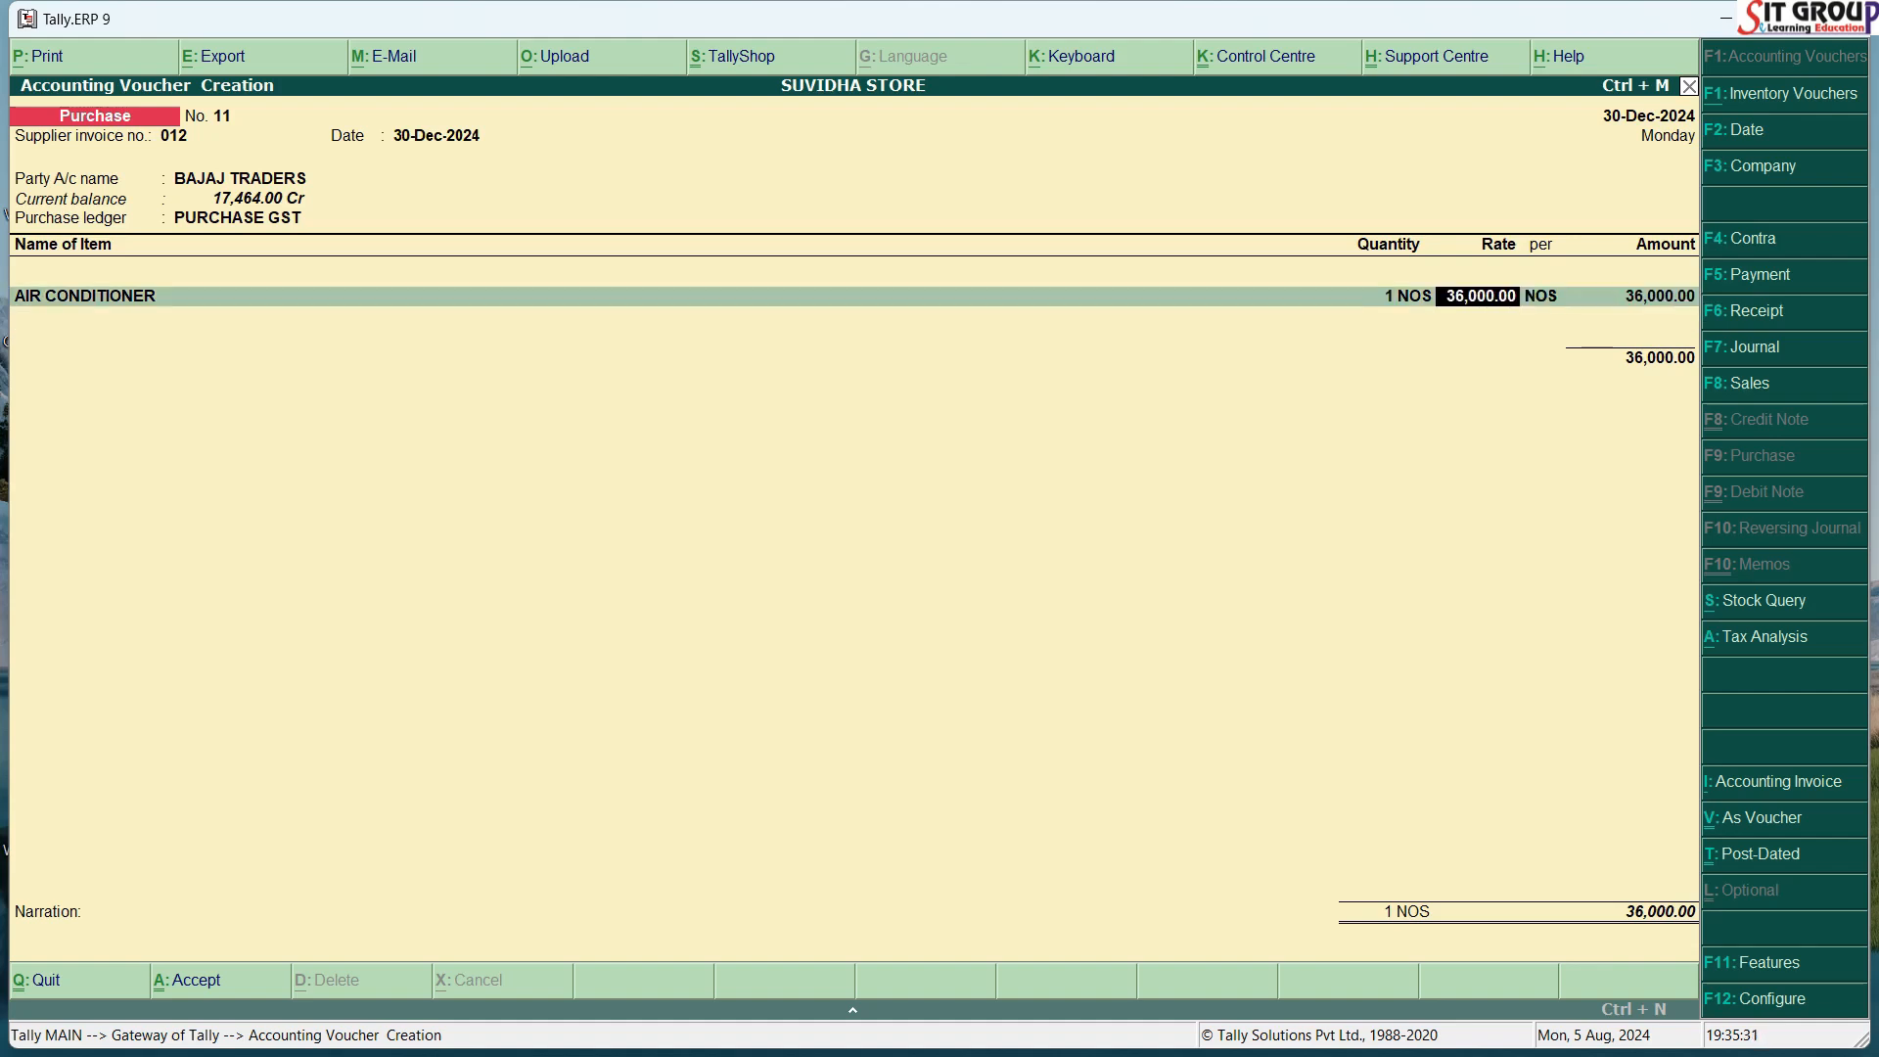
pyautogui.press('BackSpace')
pyautogui.press('BackSpace')
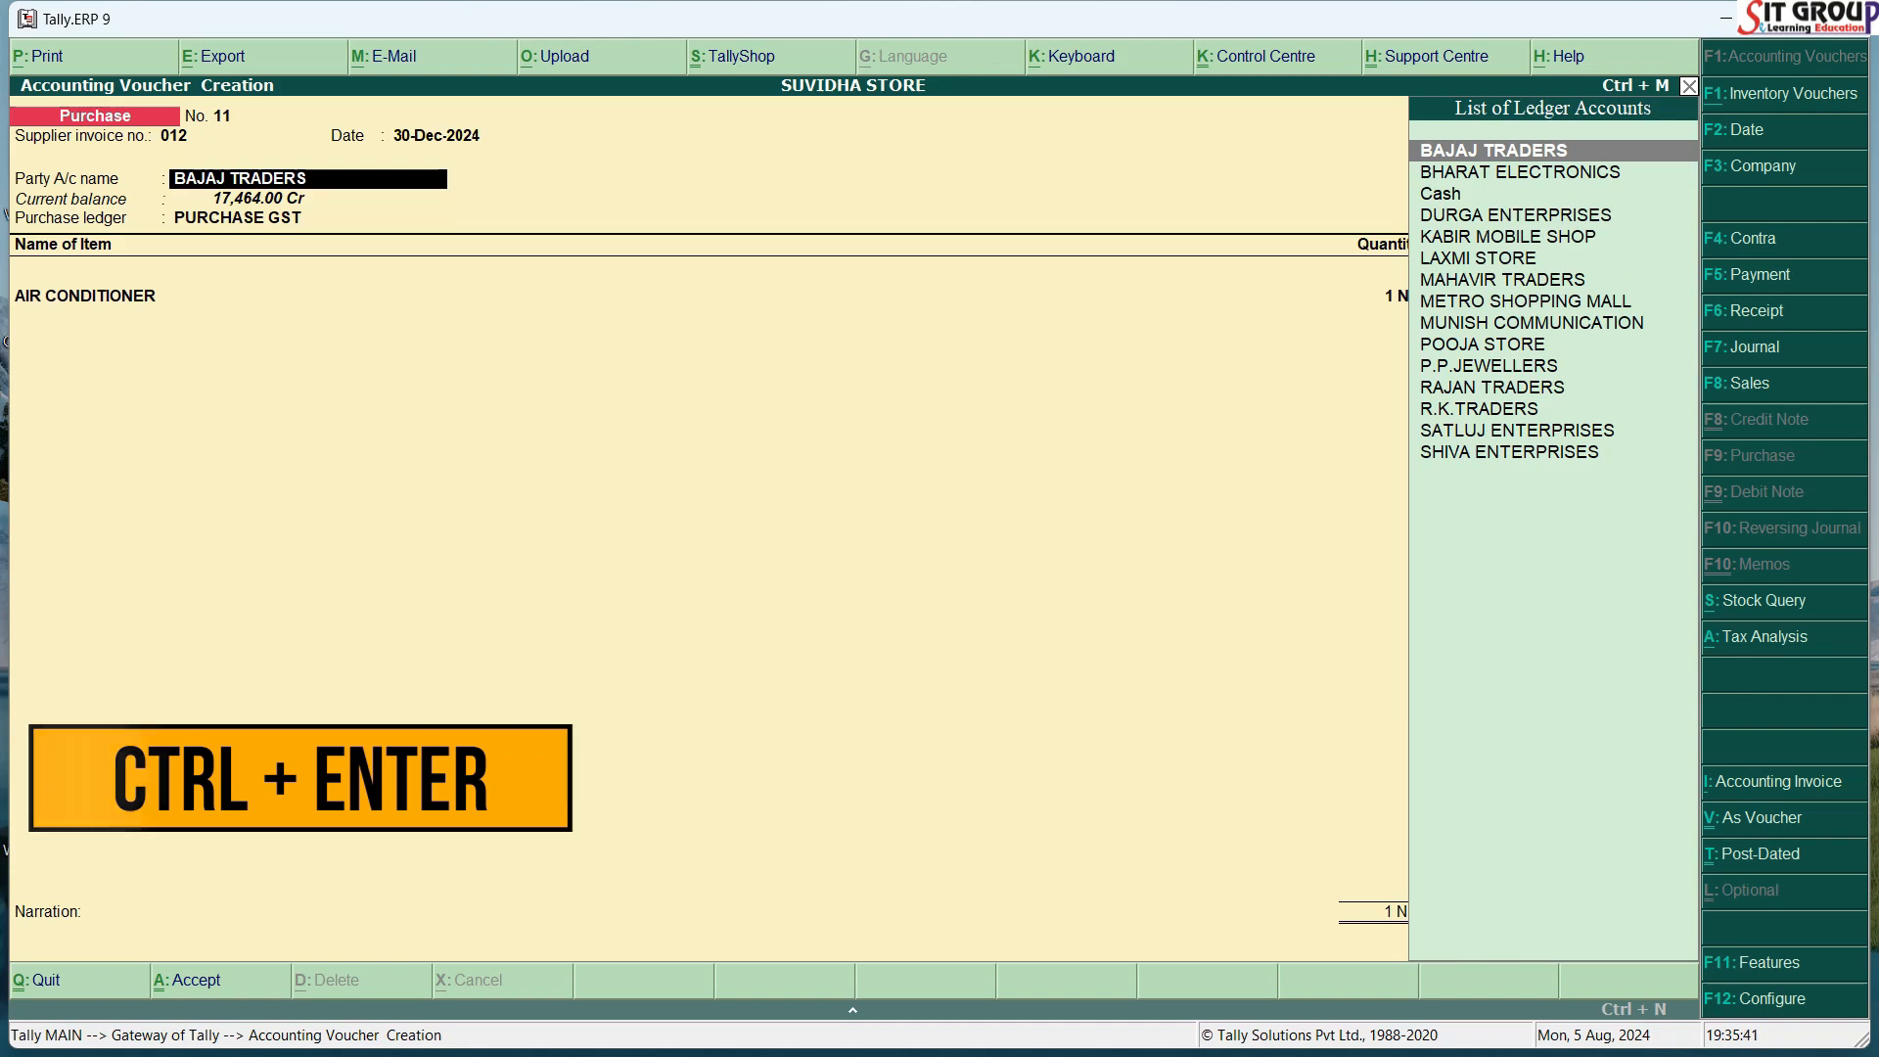
pyautogui.hotkey('ctrl', 'Return')
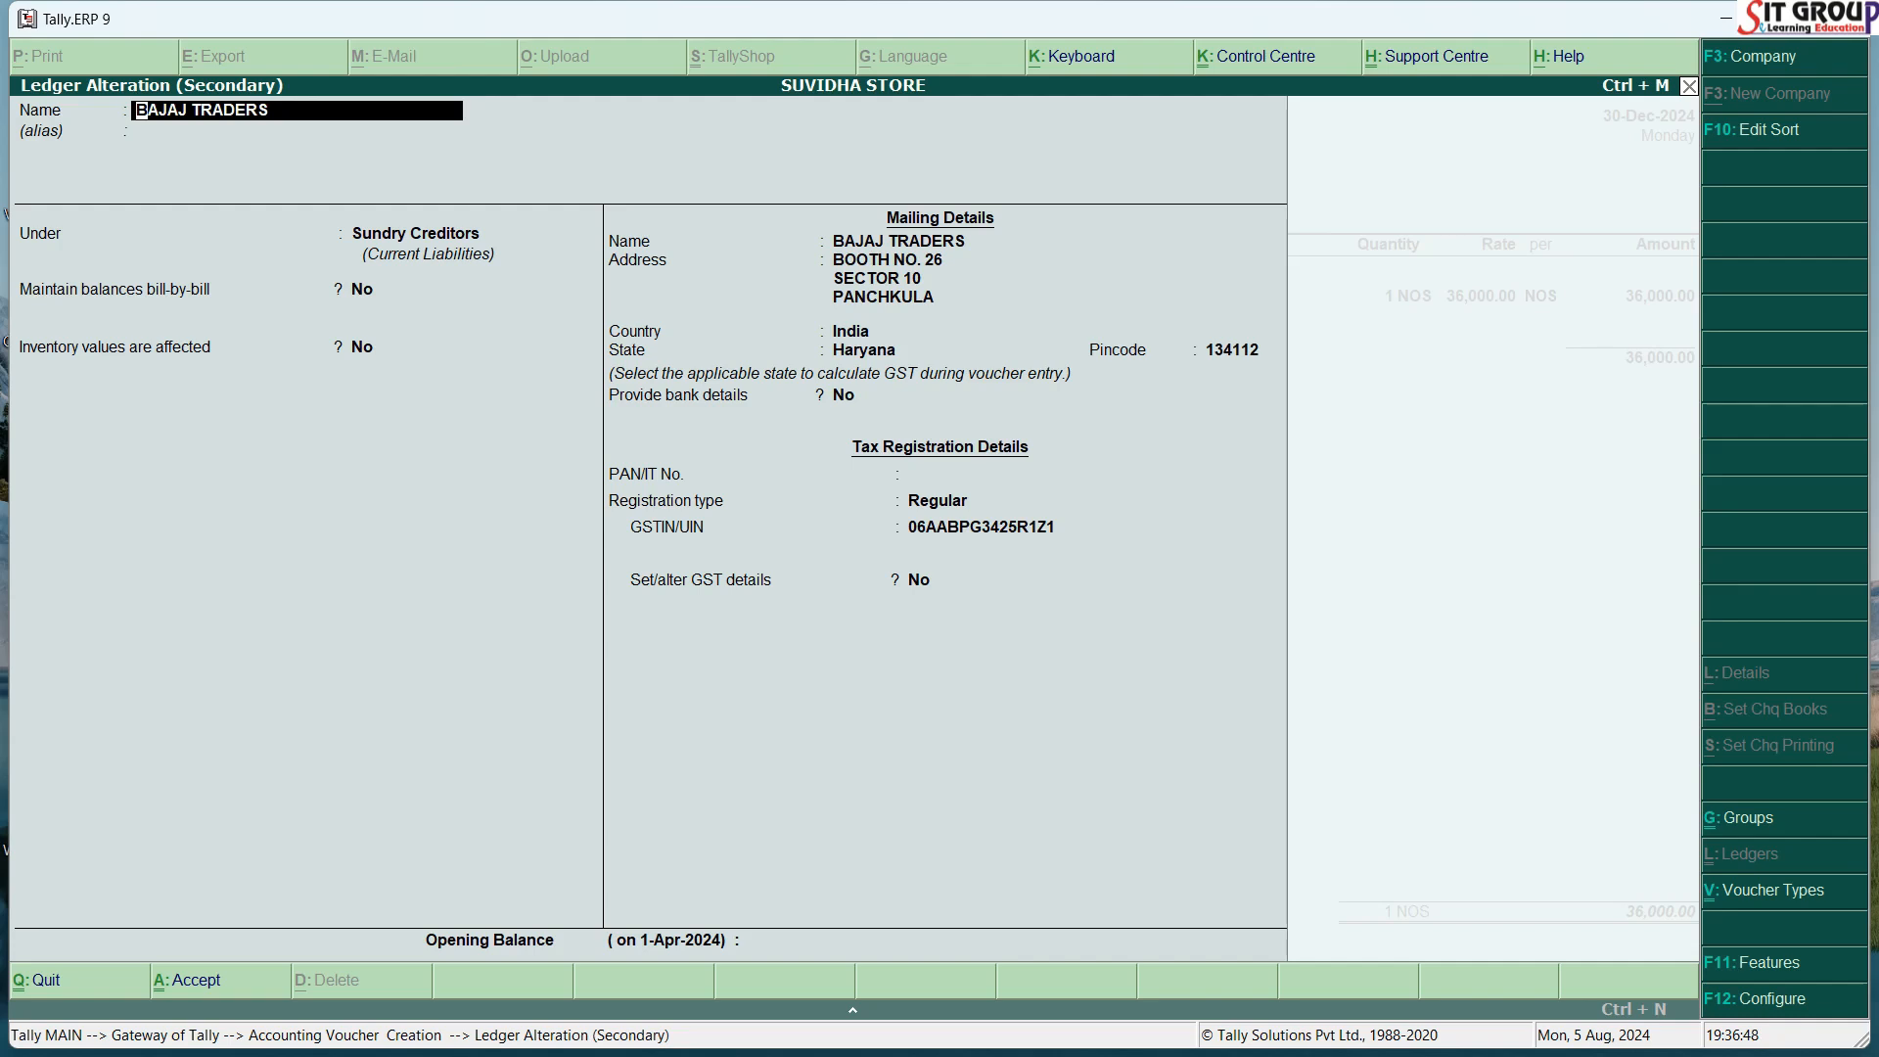
pyautogui.press('Escape')
pyautogui.press('Escape')
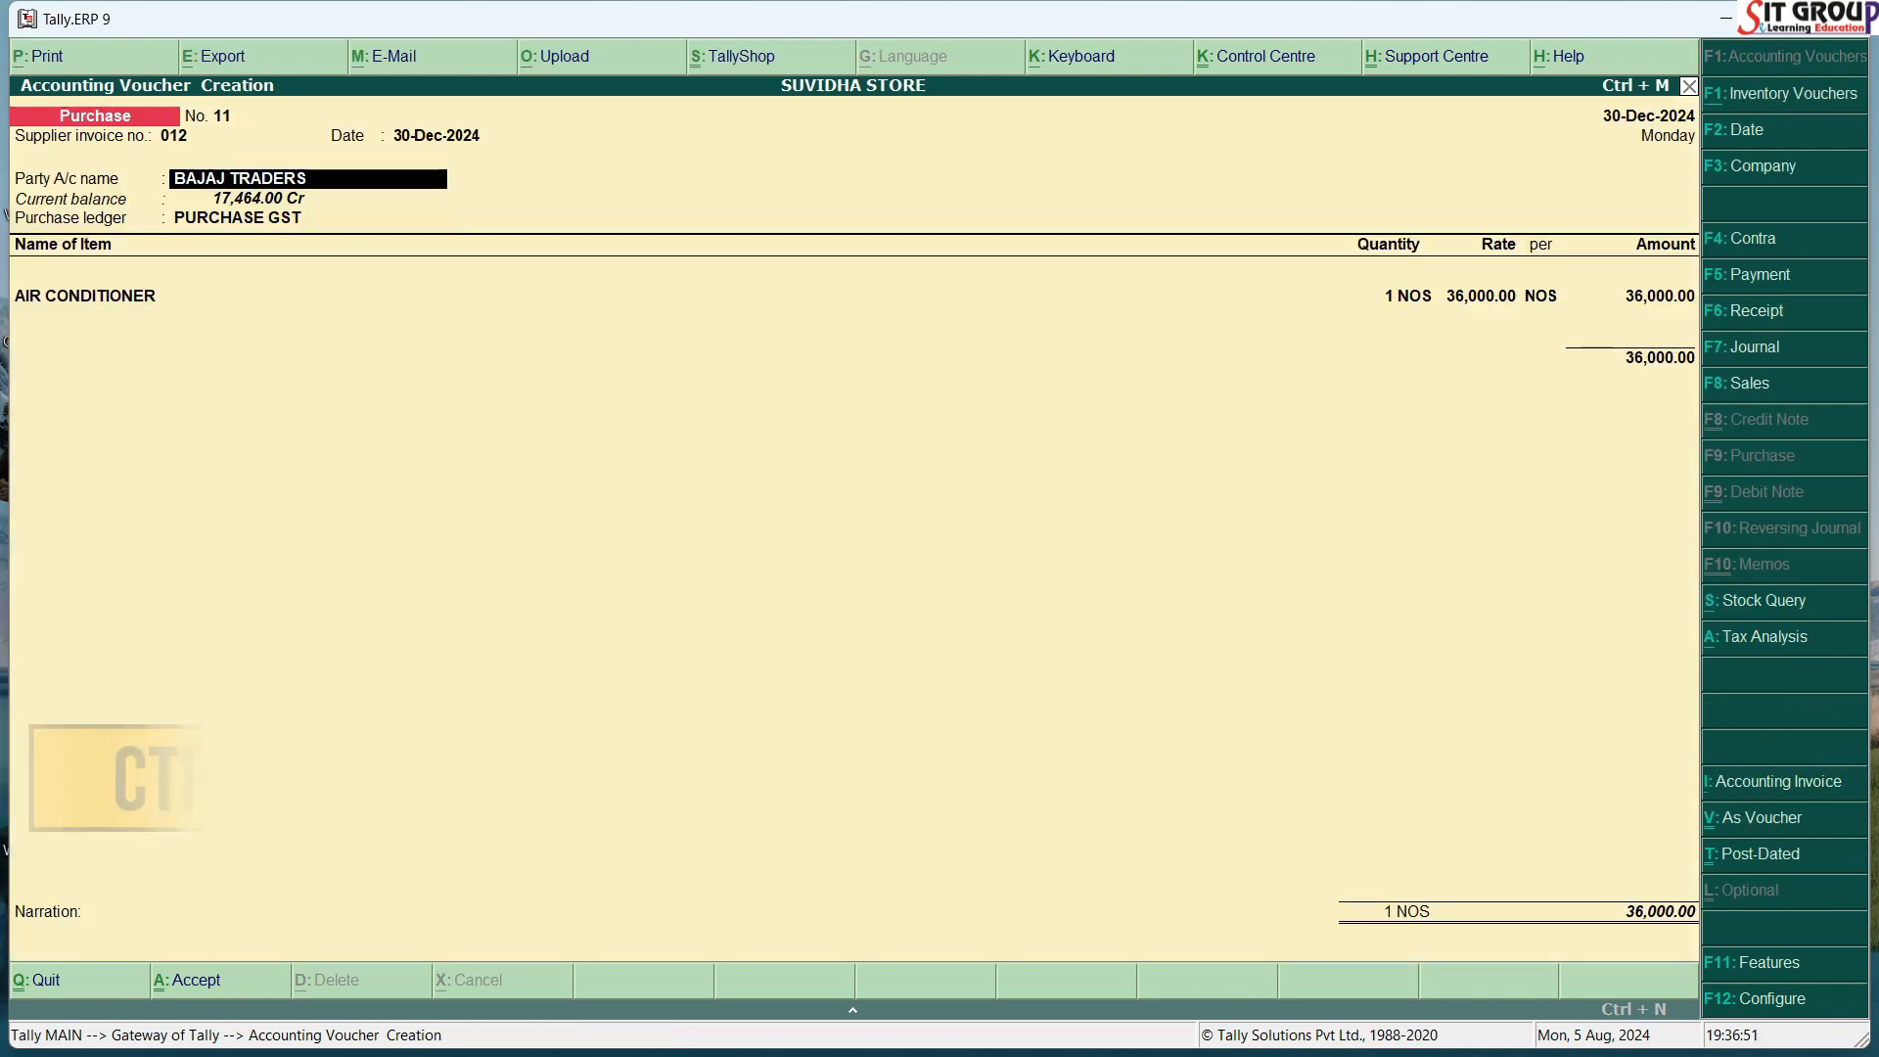
# Step: Open the PURCHASE GST ledger and the AIR CONDITIONER stock item for alteration from within the voucher, leaving both unchanged
pyautogui.press('Return')
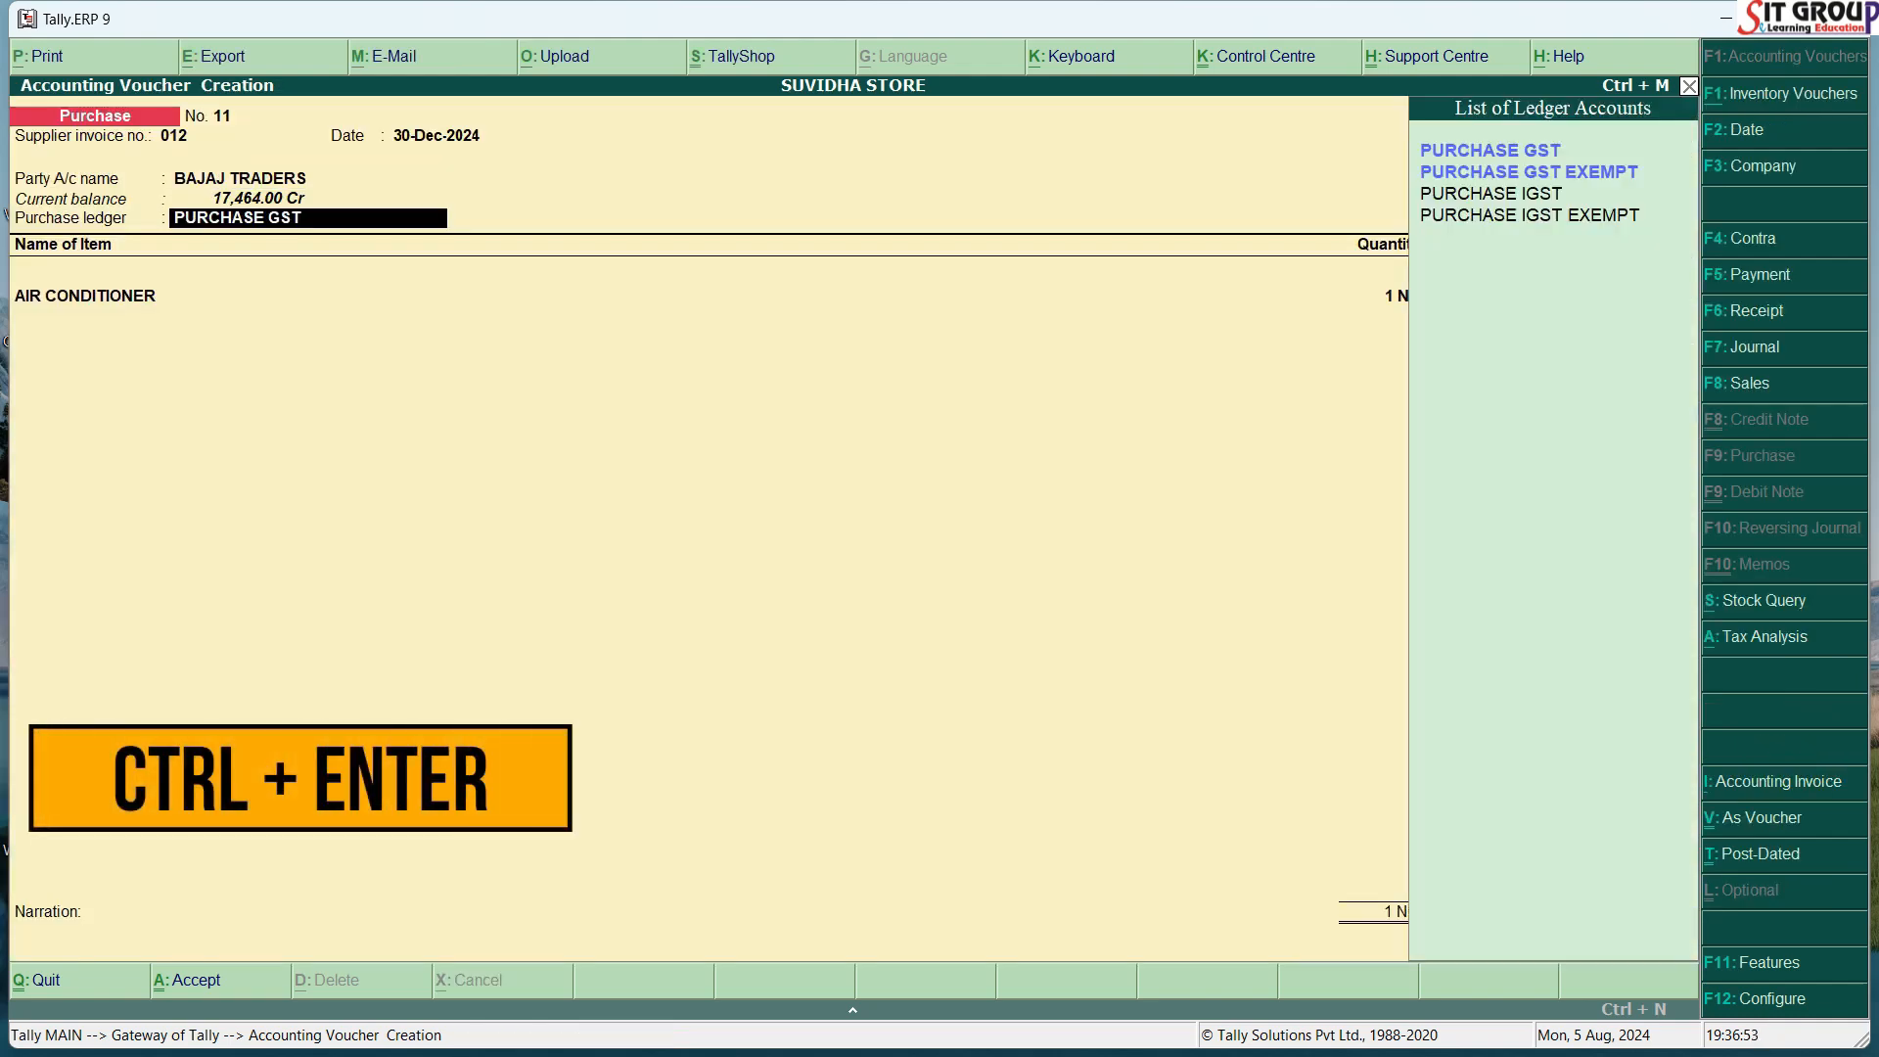
pyautogui.hotkey('ctrl', 'Return')
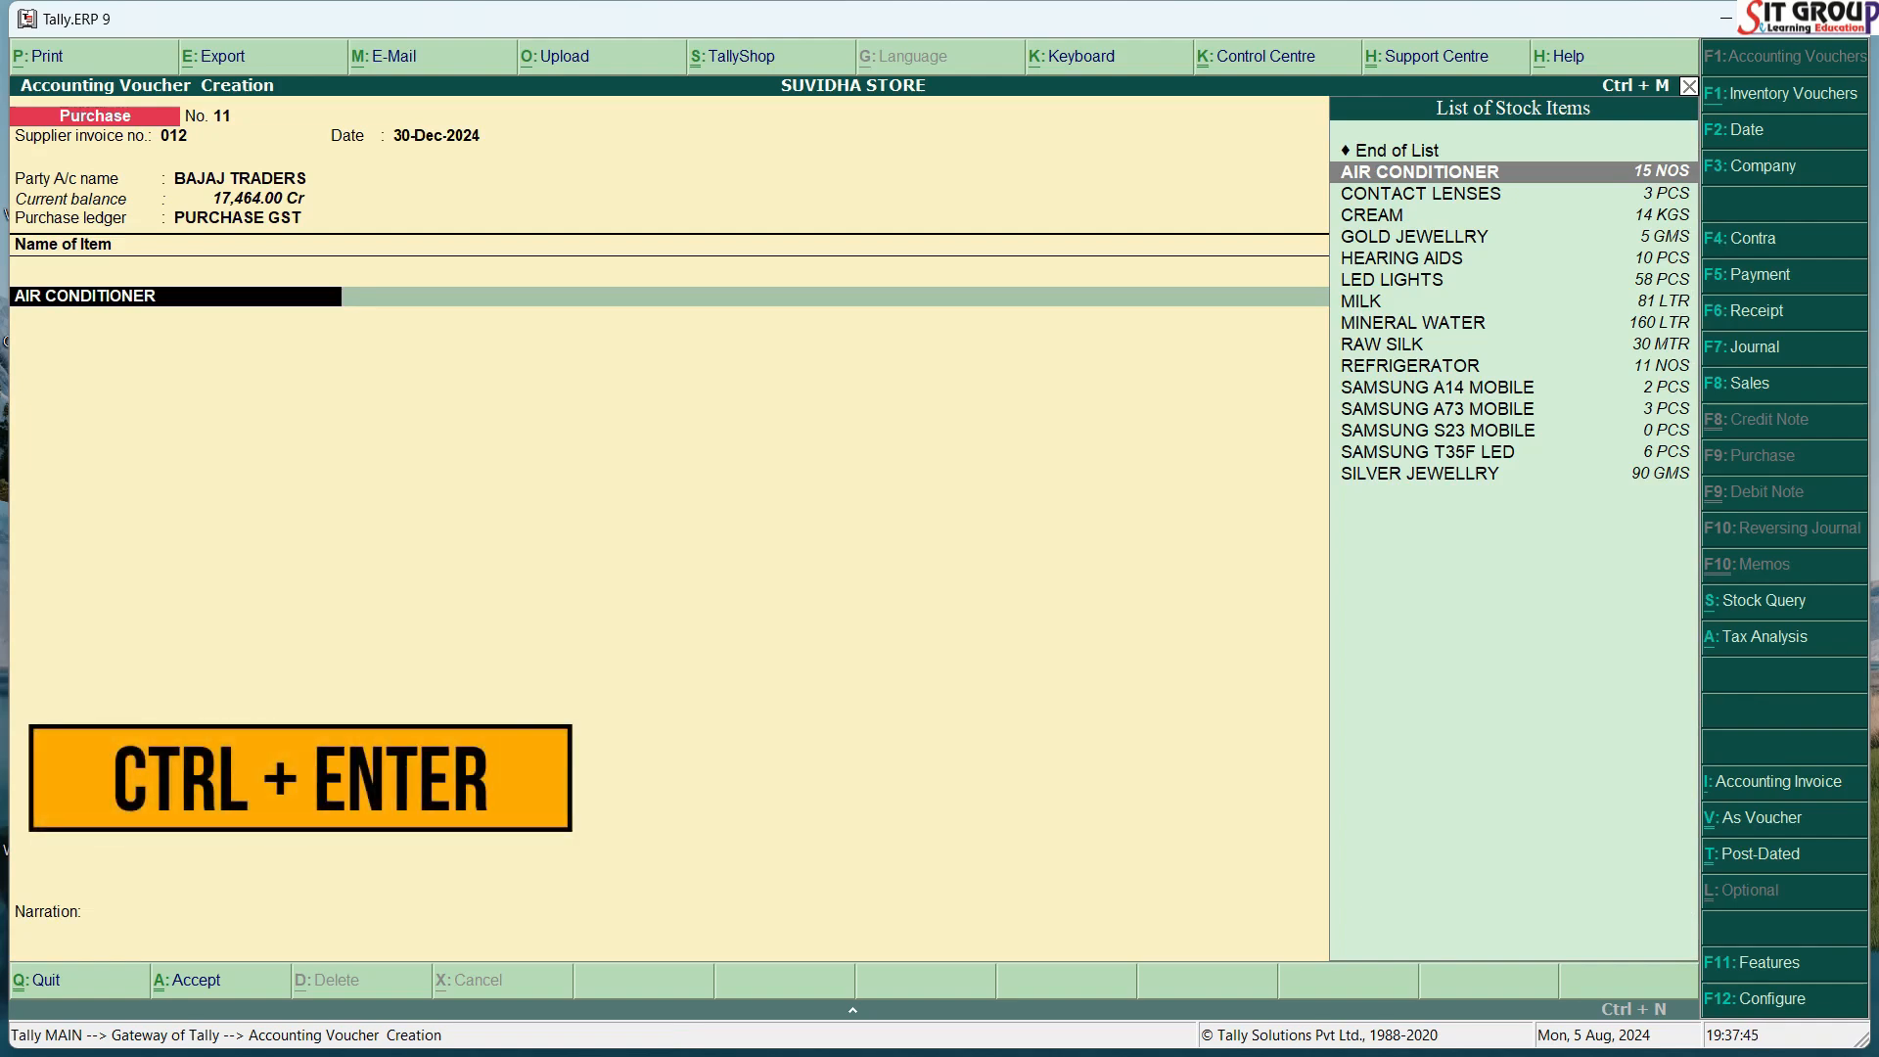
pyautogui.hotkey('ctrl', 'Return')
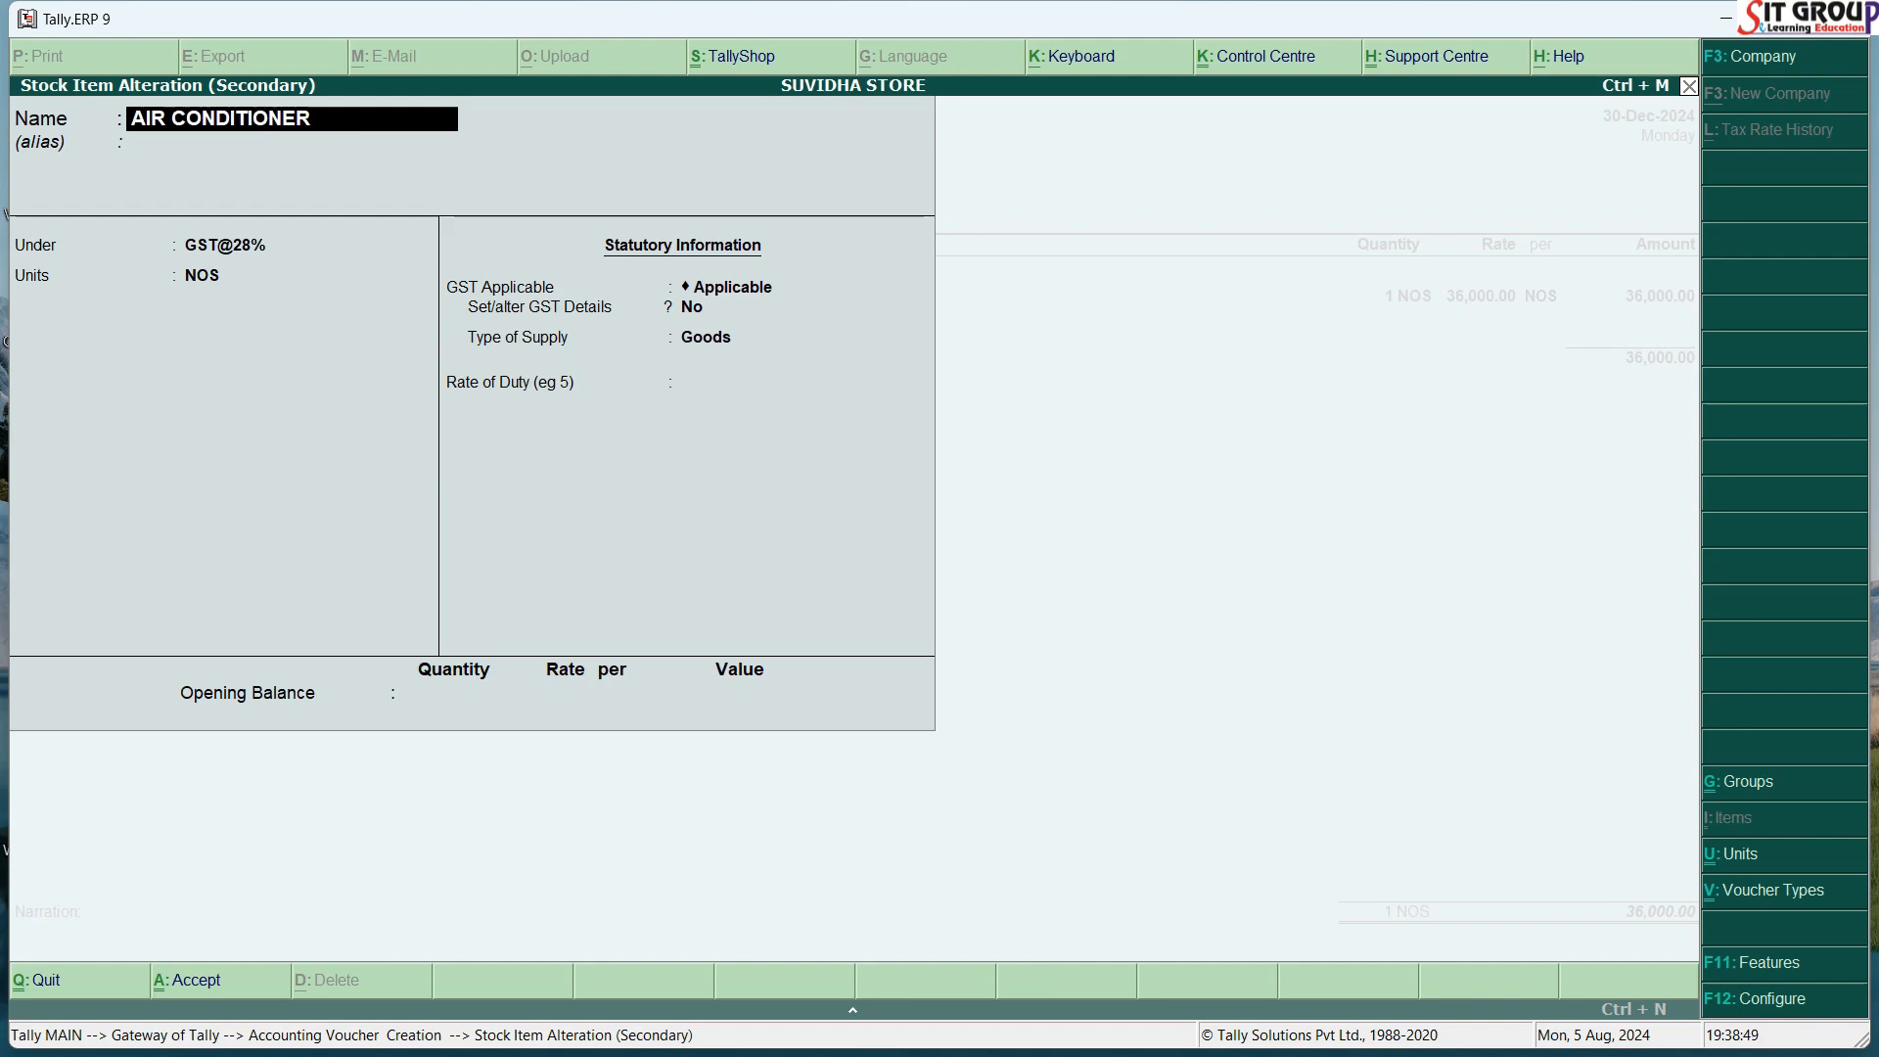
pyautogui.press('Escape')
# Step: Quit the purchase voucher without saving it and return to the Gateway of Tally
pyautogui.press('Return')
pyautogui.press('Escape')
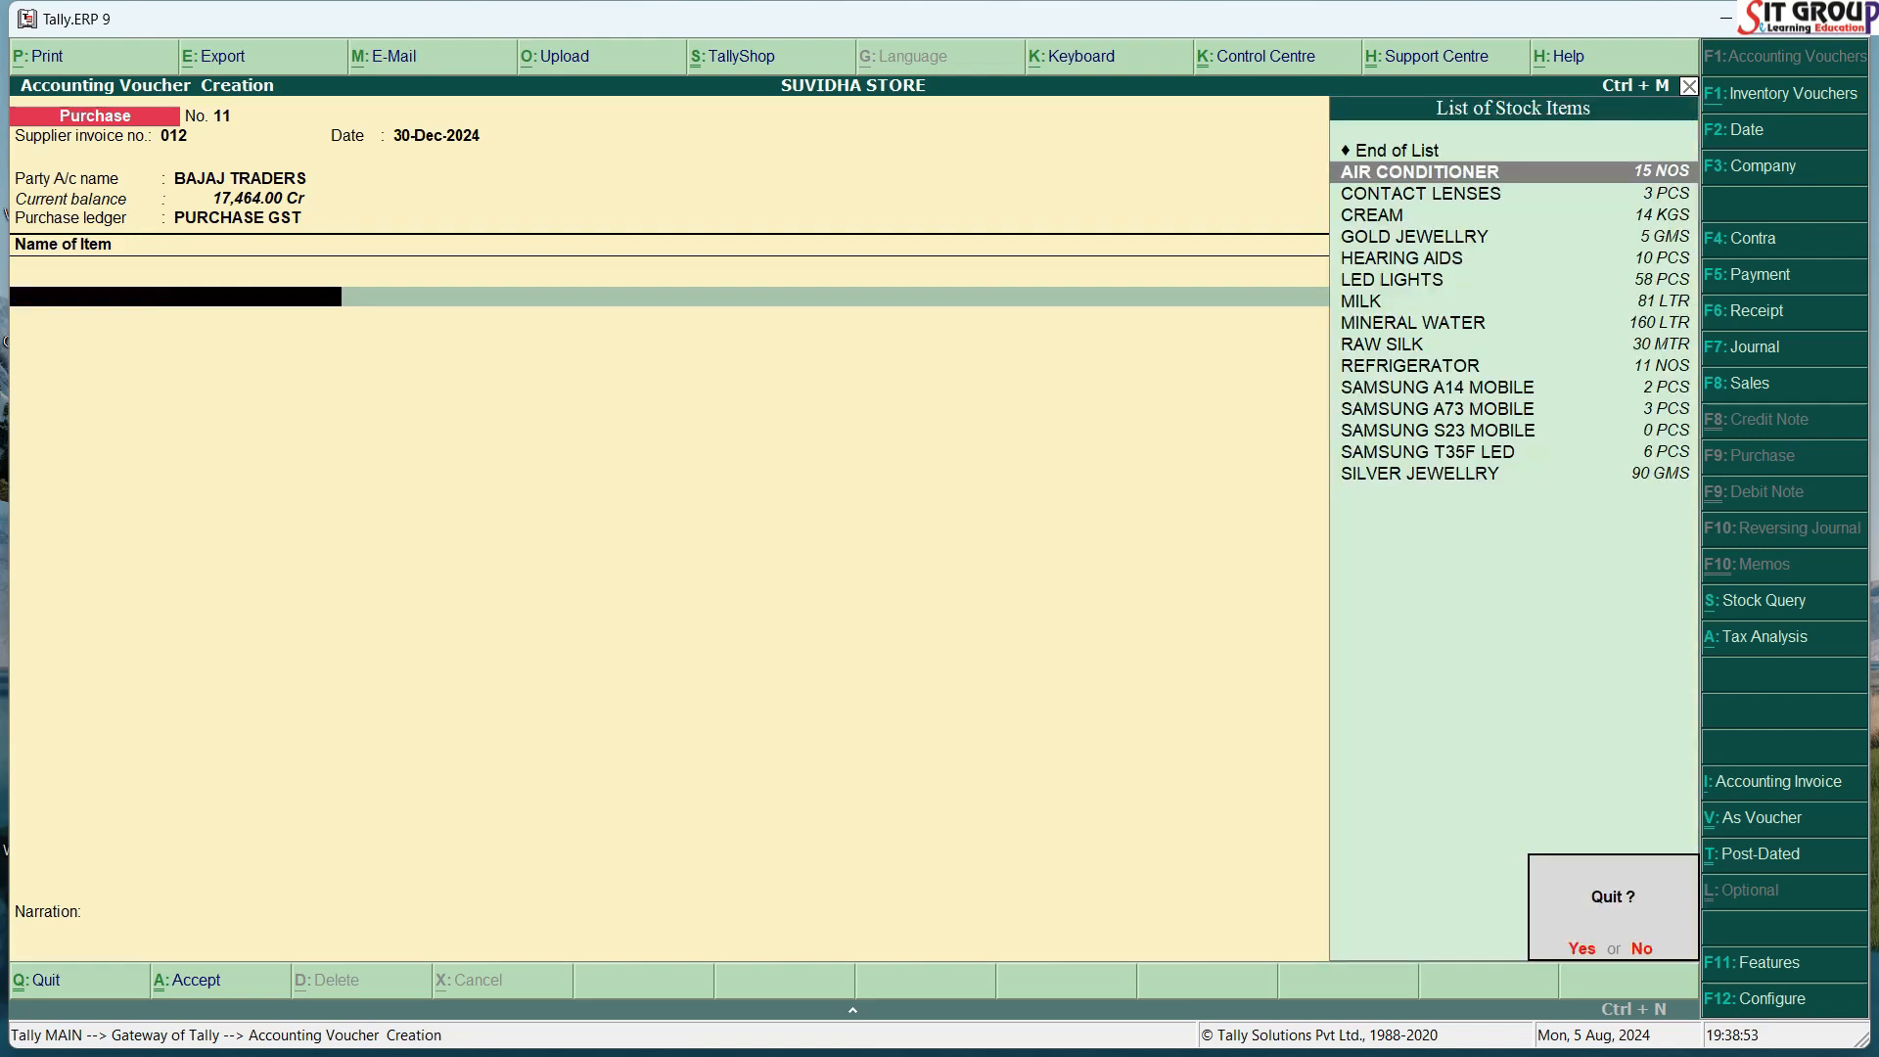
pyautogui.press('Return')
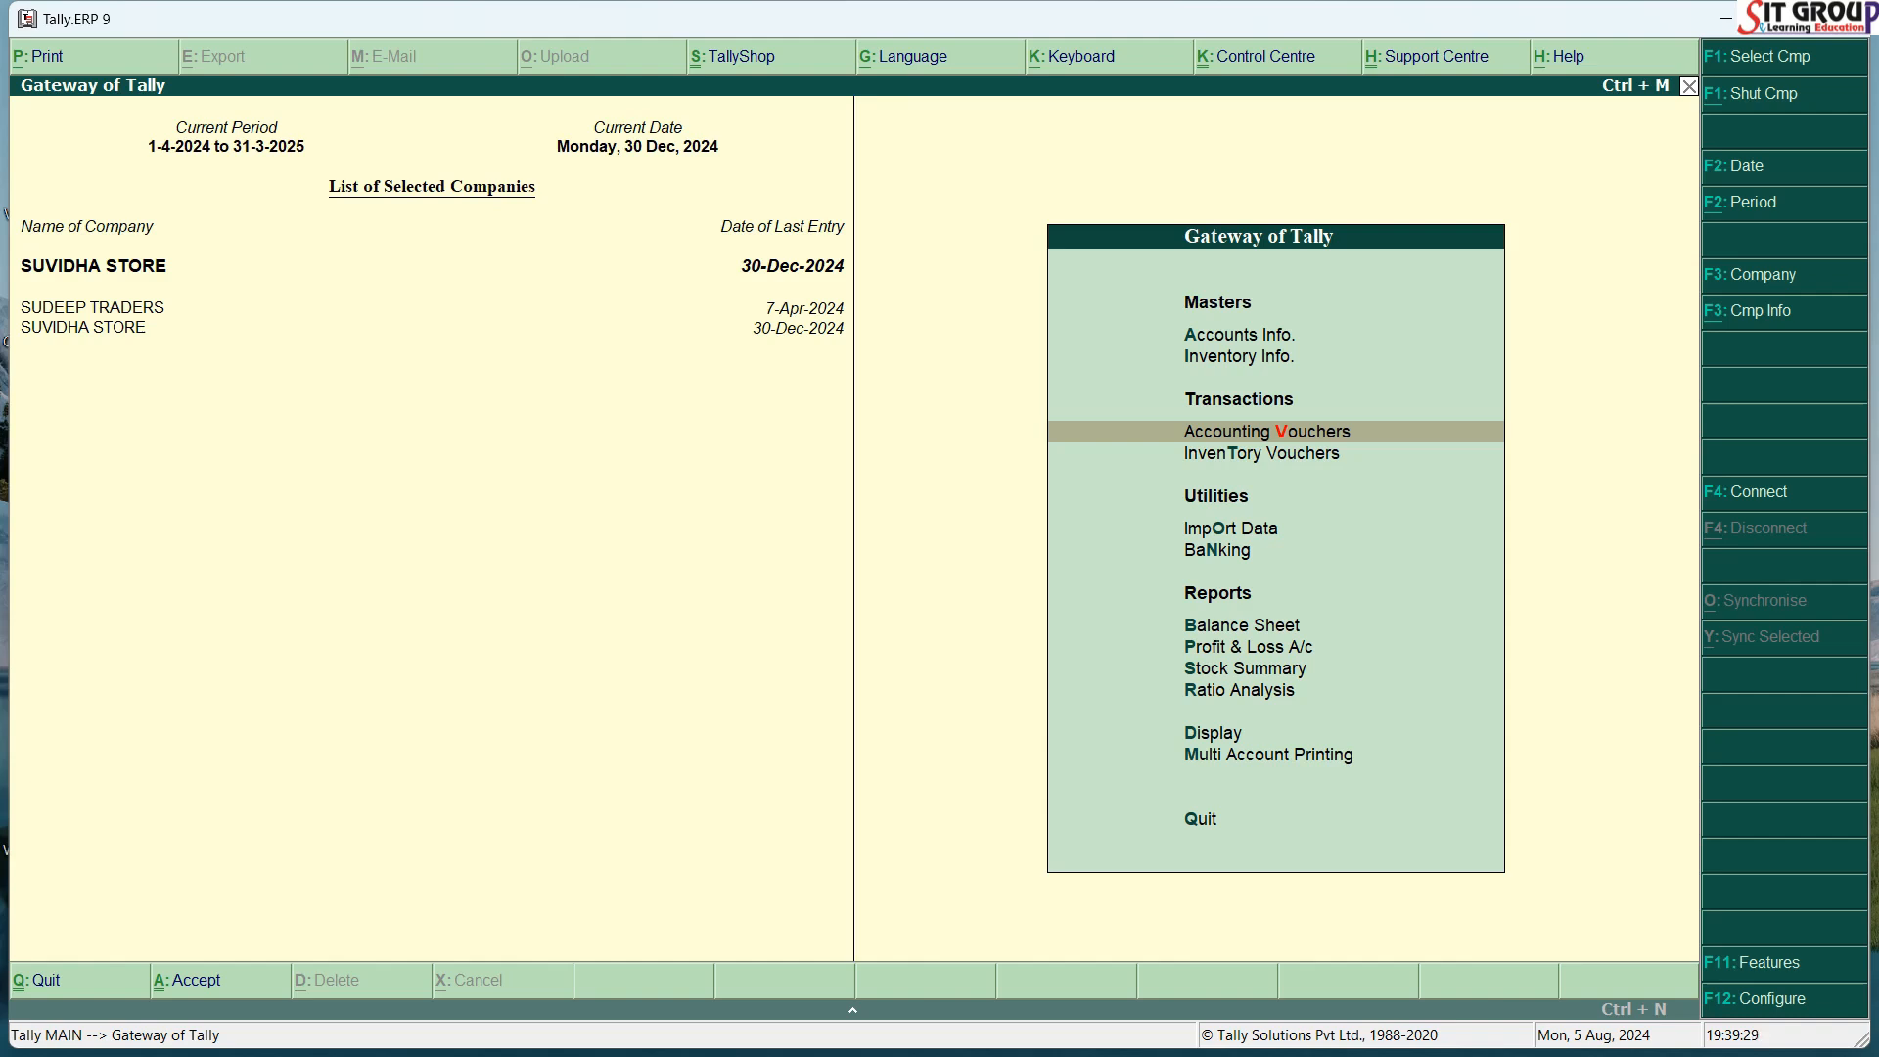
# Step: Open the Day Book report of SUVIDHA STORE
pyautogui.press('Down')
pyautogui.press('Down')
pyautogui.press('Down')
pyautogui.press('Down')
pyautogui.press('Down')
pyautogui.press('Down')
pyautogui.press('Down')
pyautogui.press('Down')
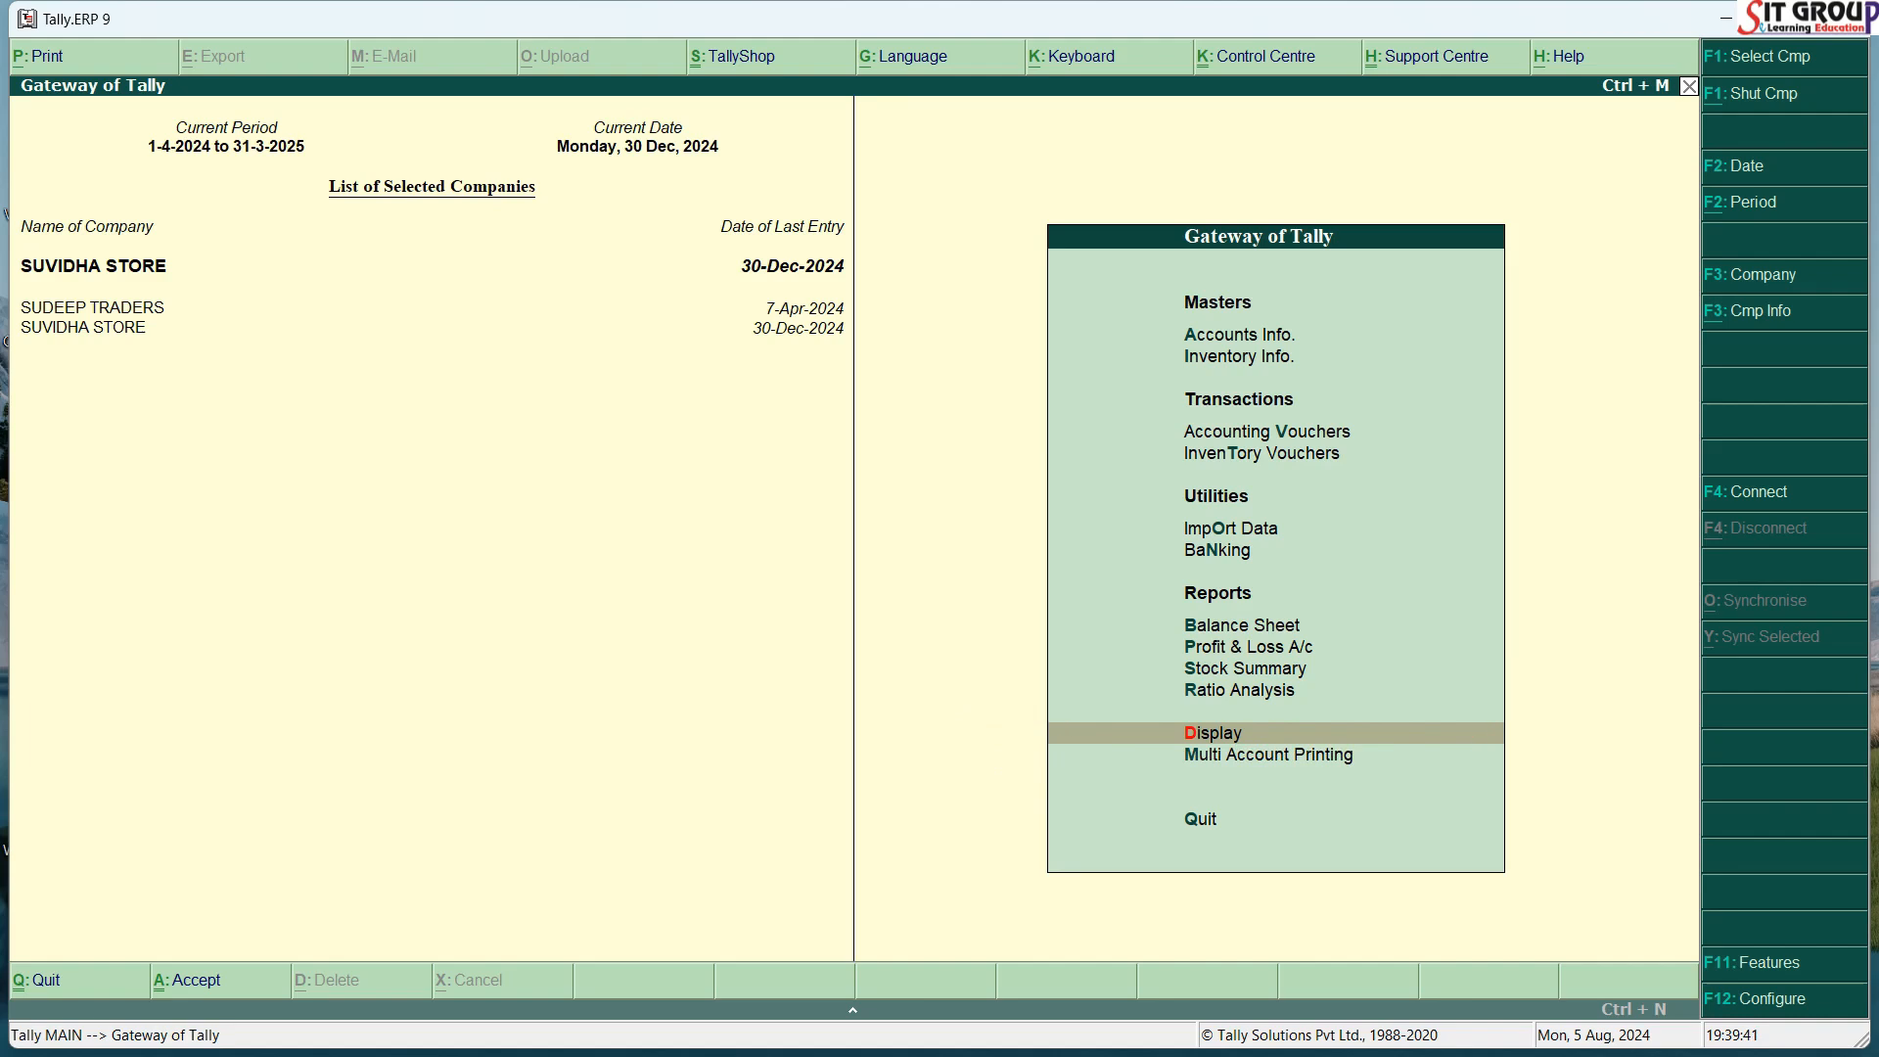
pyautogui.press('Return')
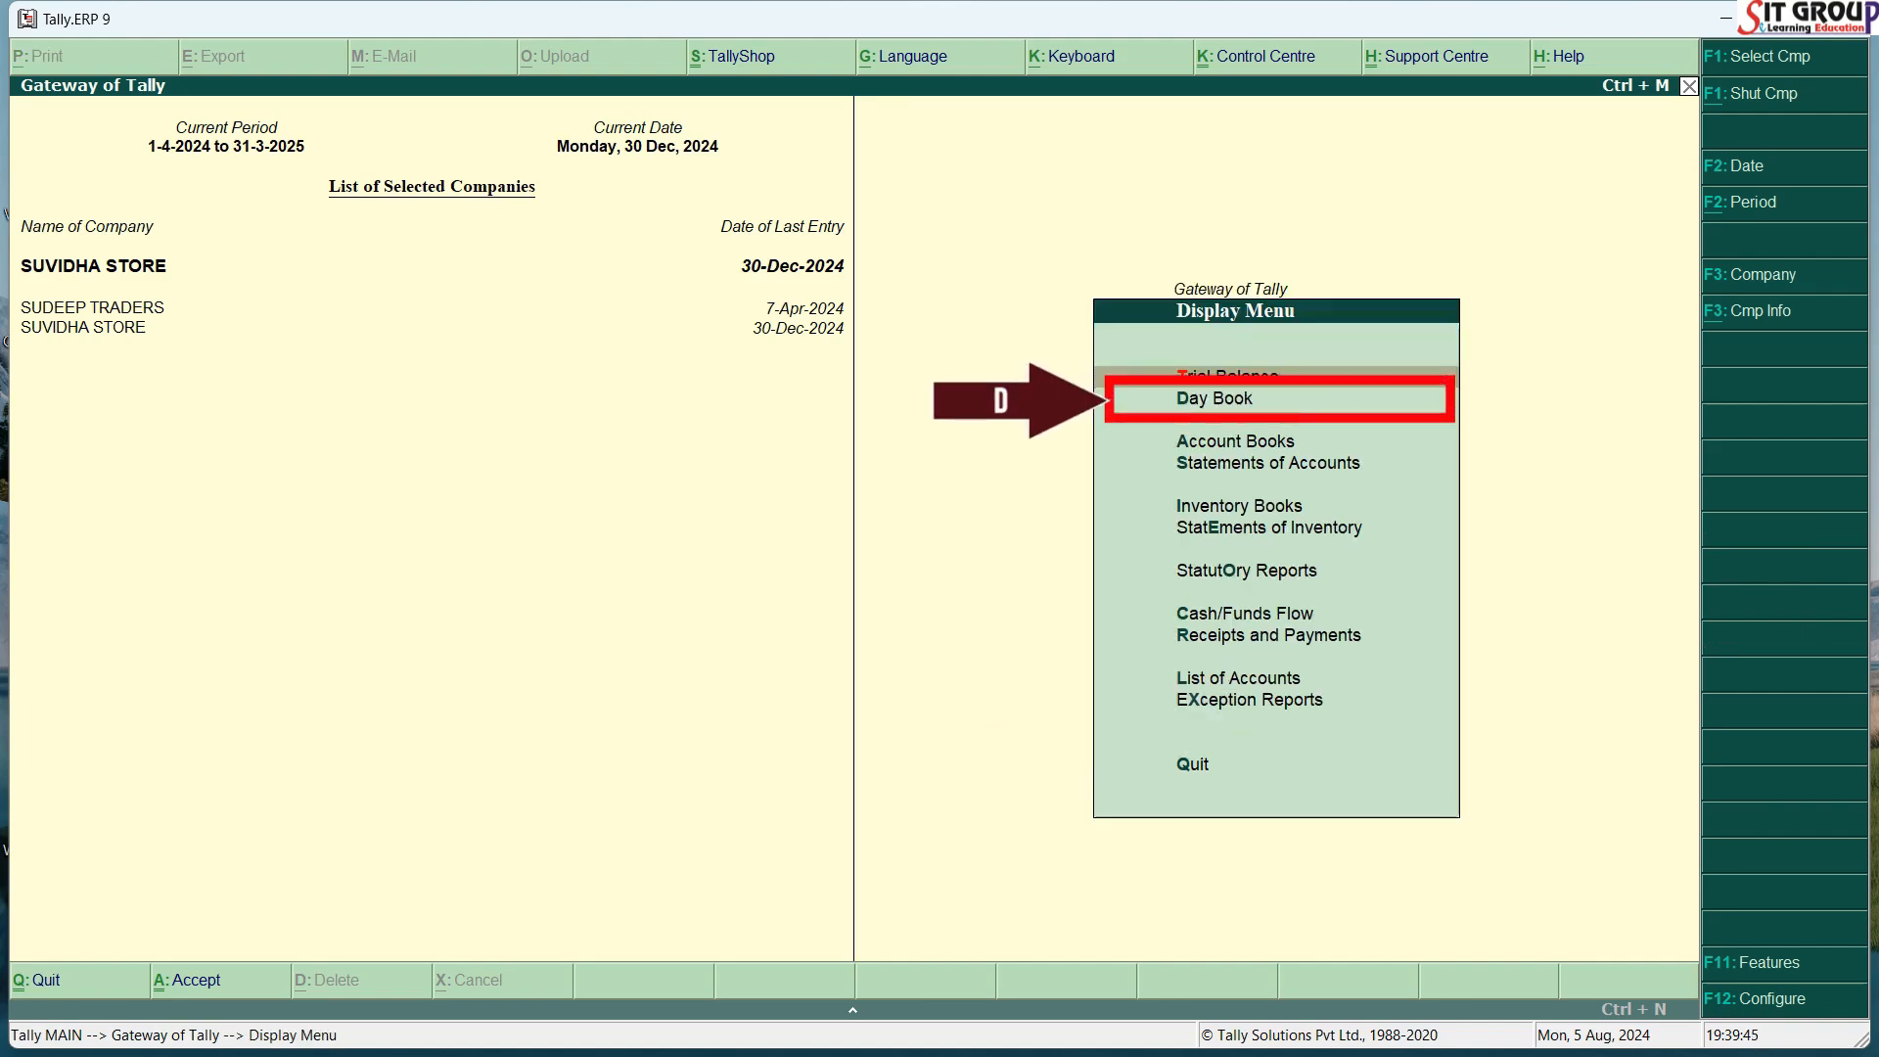
pyautogui.press('Down')
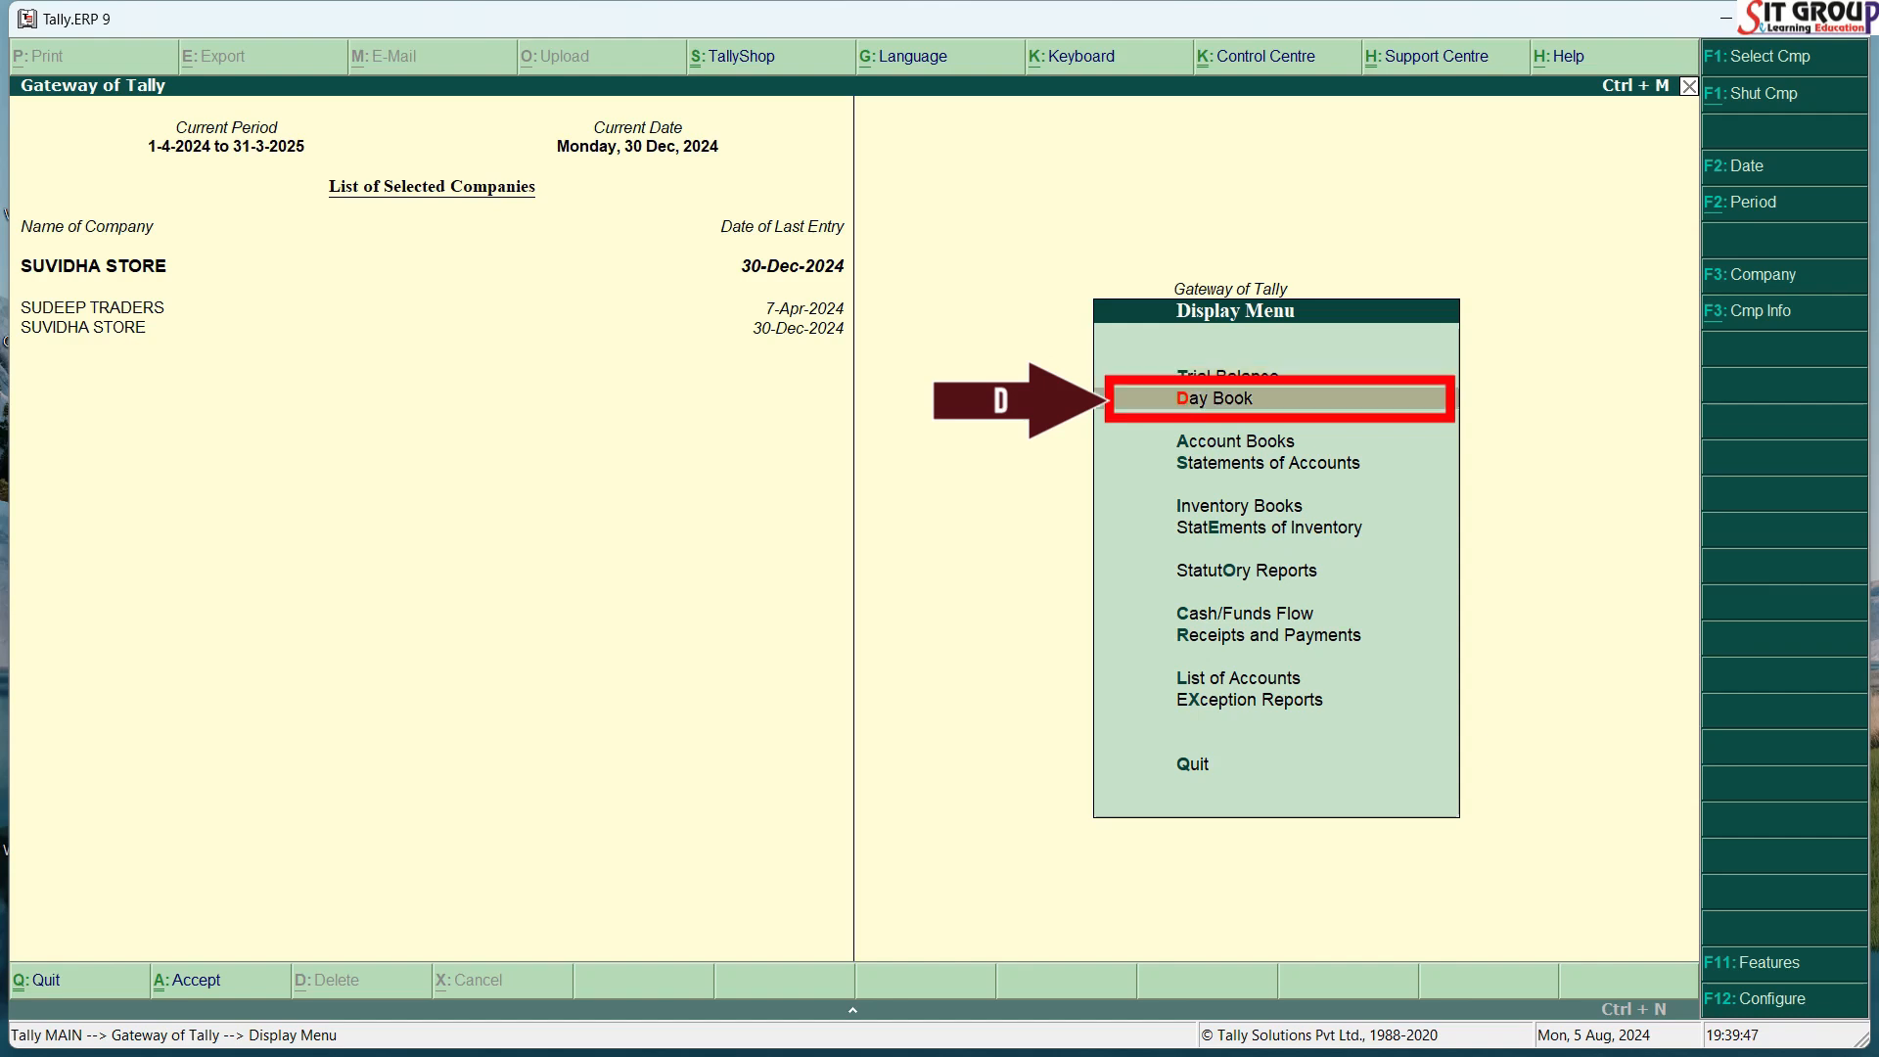
pyautogui.press('Return')
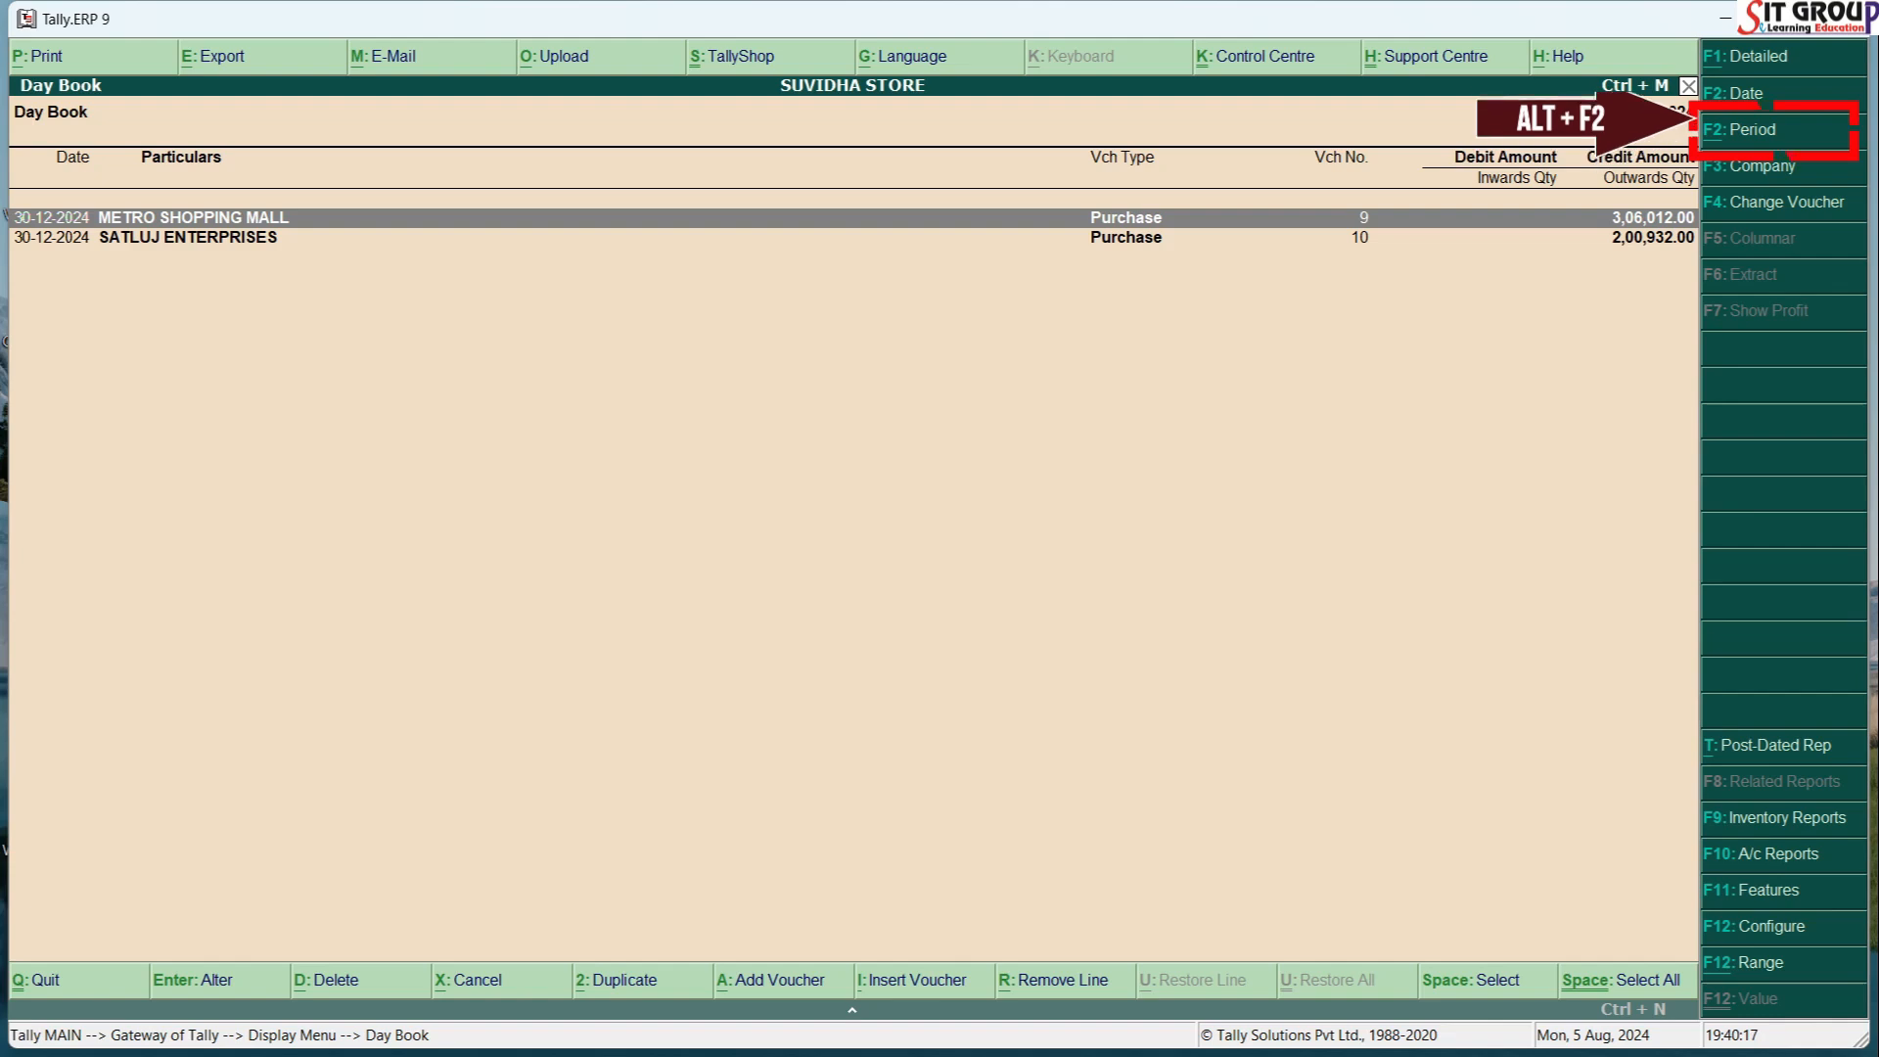
# Step: Set the Day Book period from 1-4-2024 to 31-3-2025
pyautogui.hotkey('alt', 'F2')
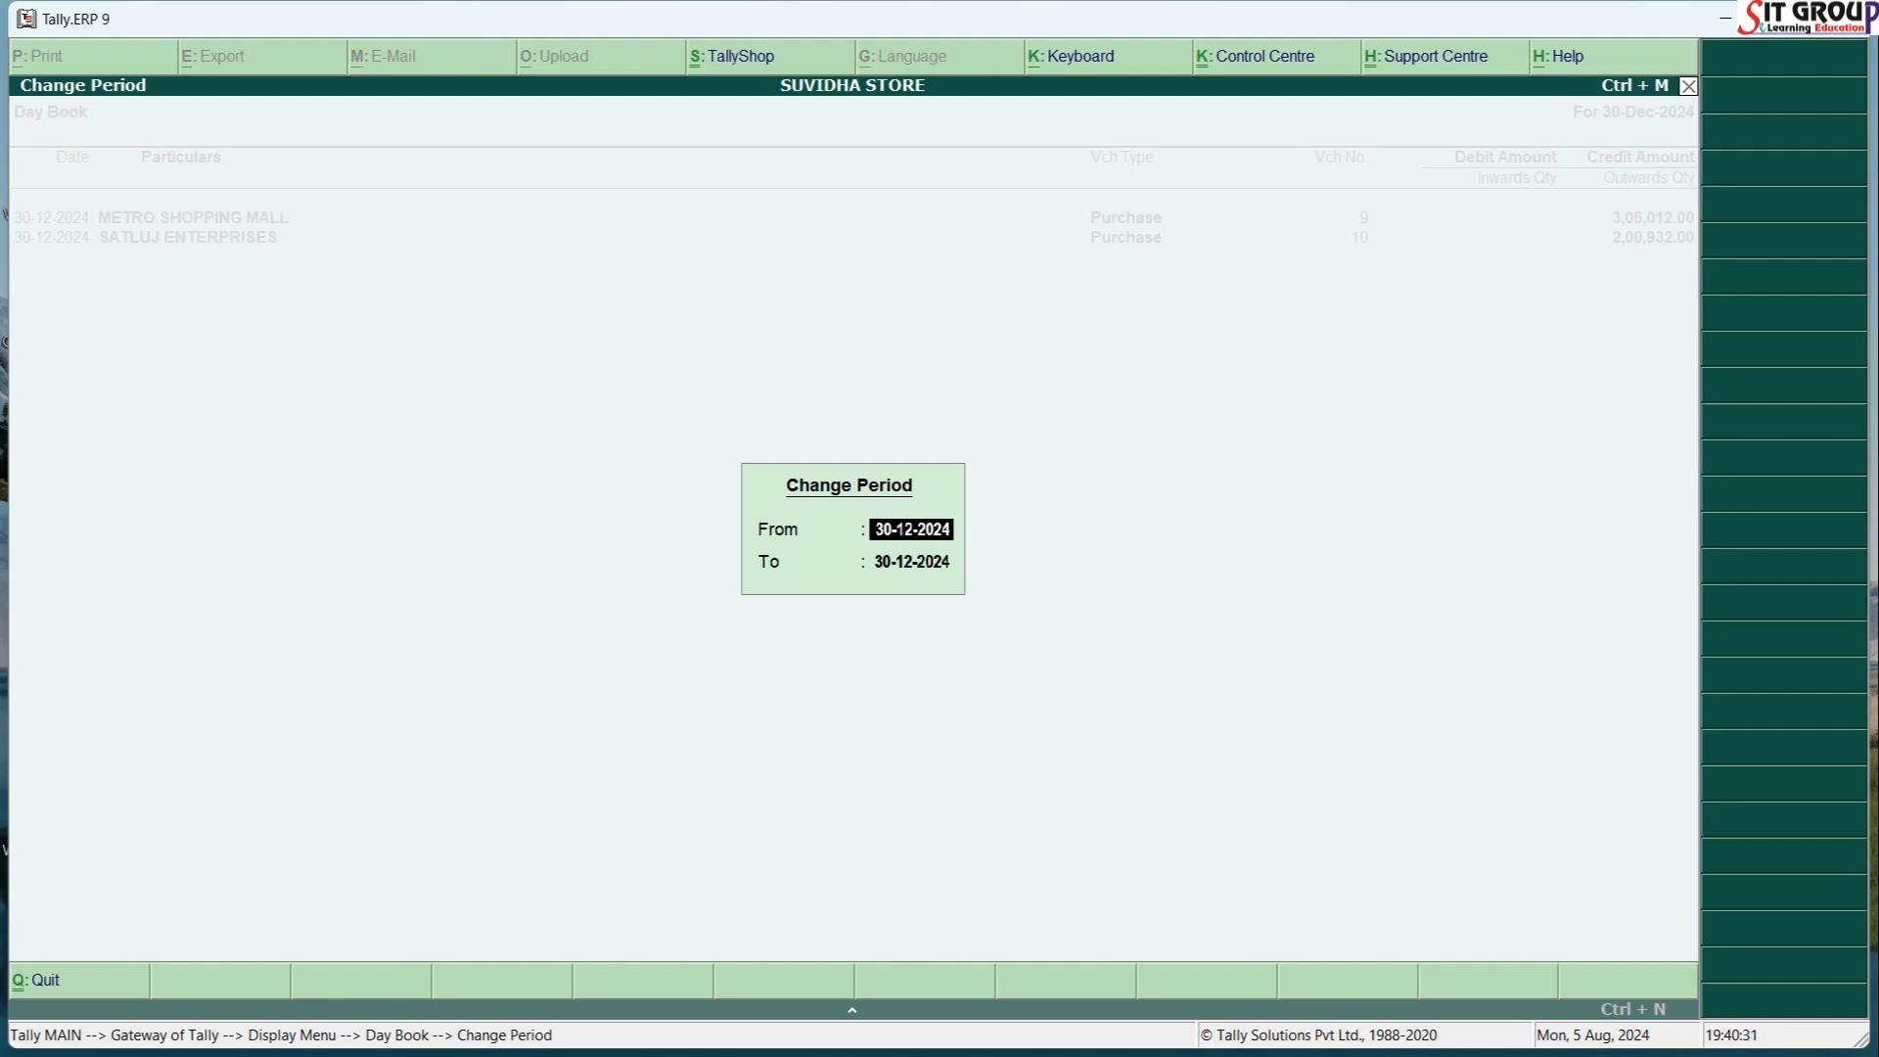
pyautogui.write('01/4/2024')
pyautogui.press('Return')
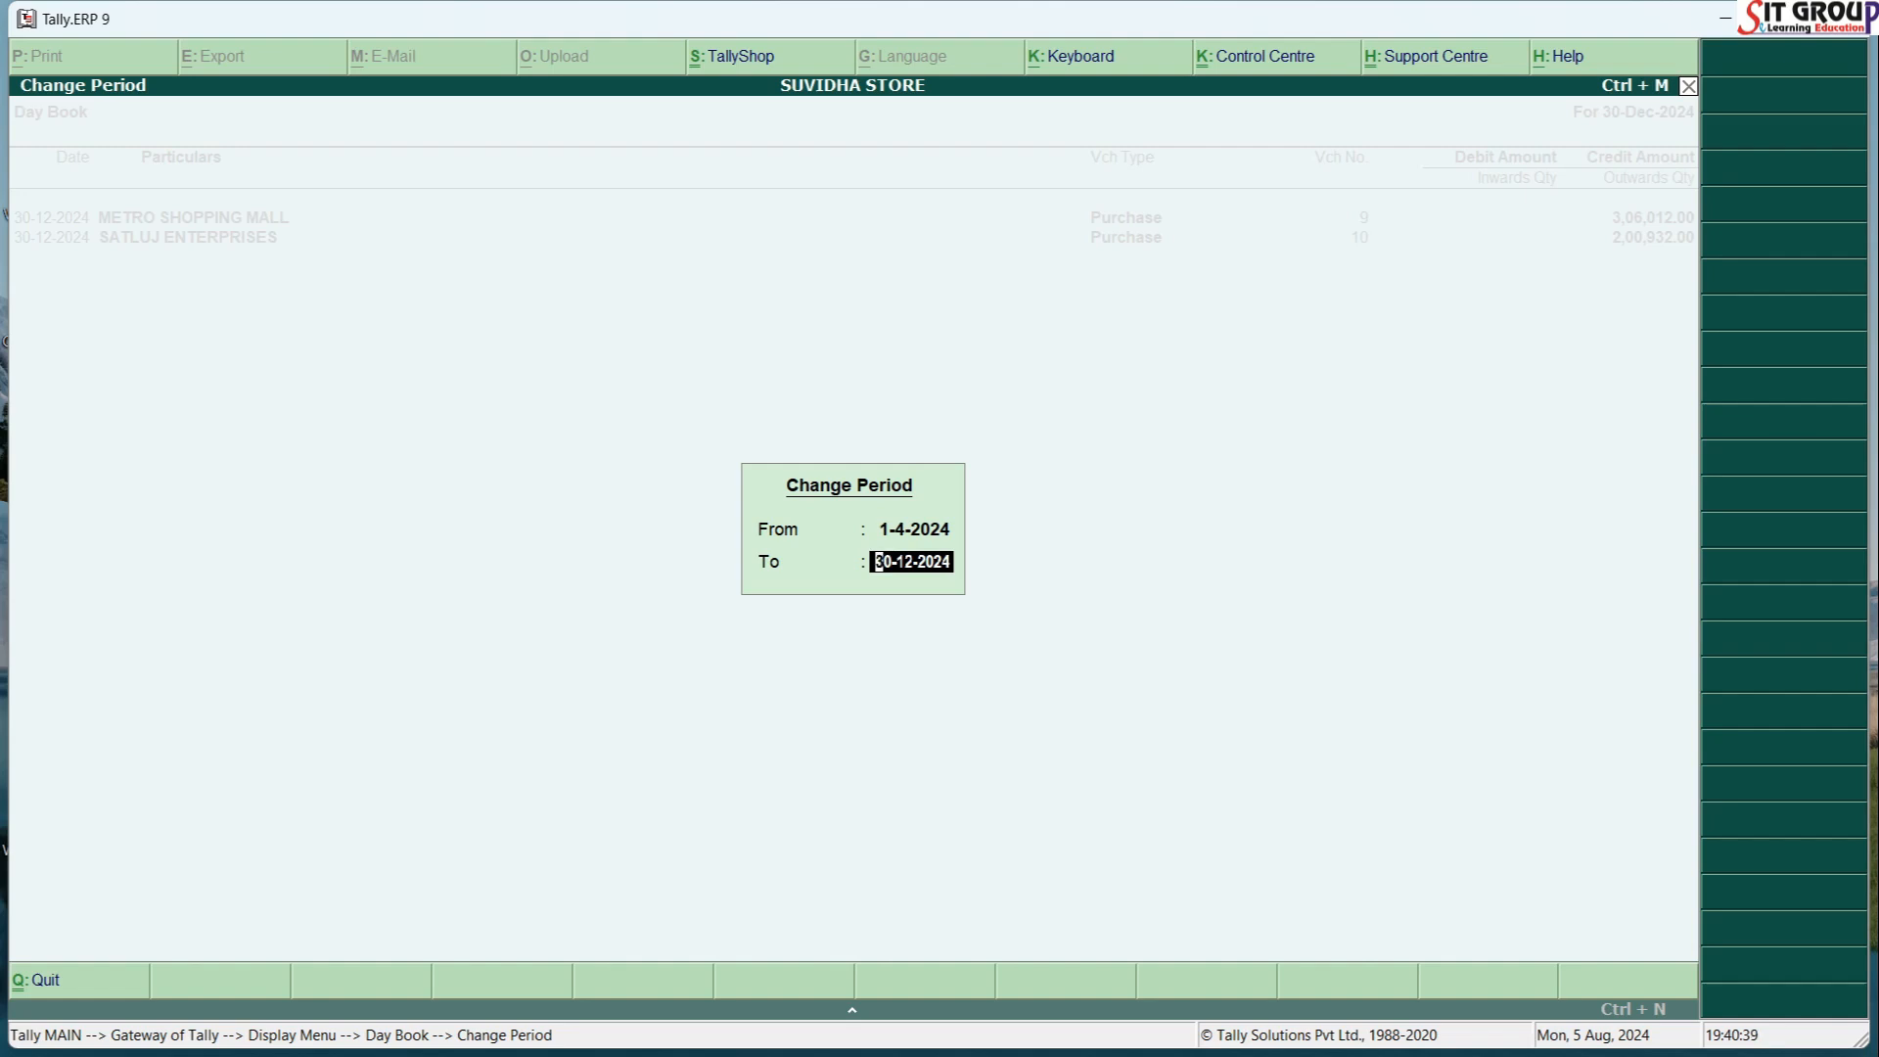
pyautogui.write('31/3/2025')
pyautogui.press('Return')
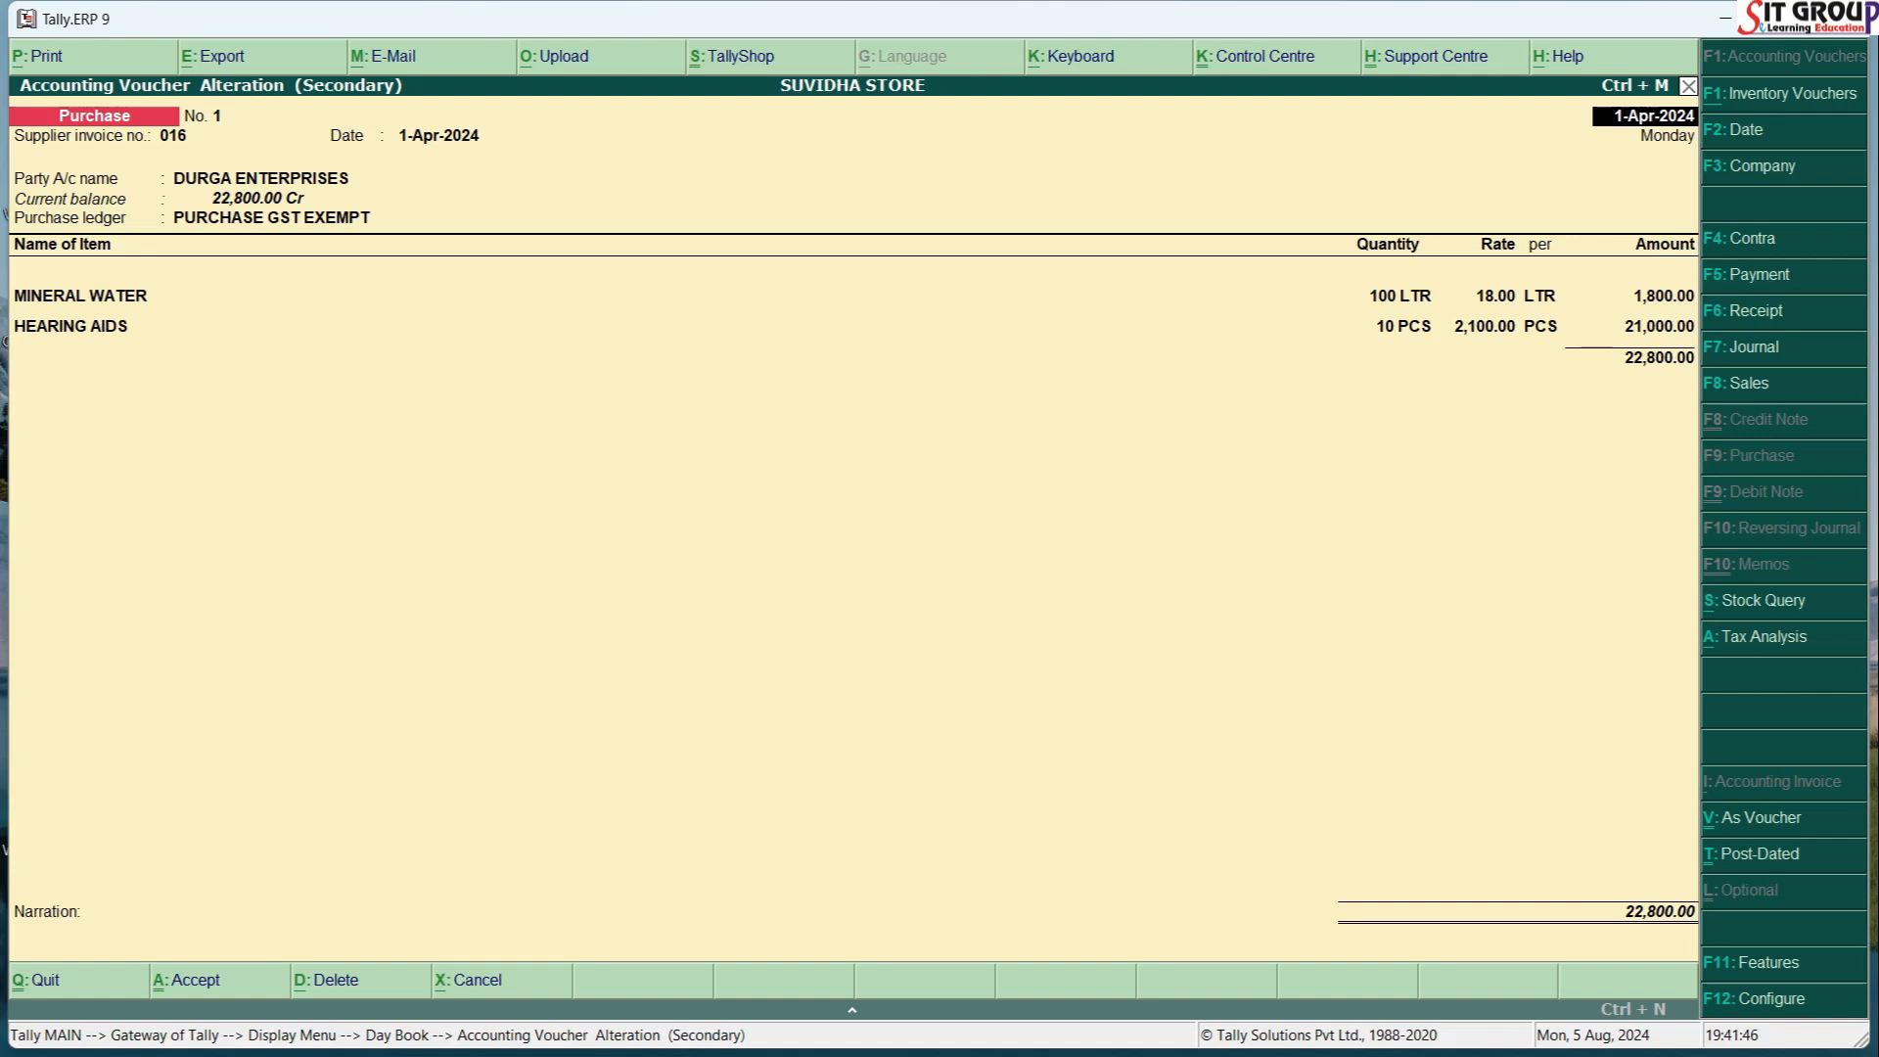
# Step: Alter the DURGA ENTERPRISES purchase voucher, setting its voucher date to 3-Apr-2024 and supplier invoice number to 018
pyautogui.write('3/4')
pyautogui.press('Return')
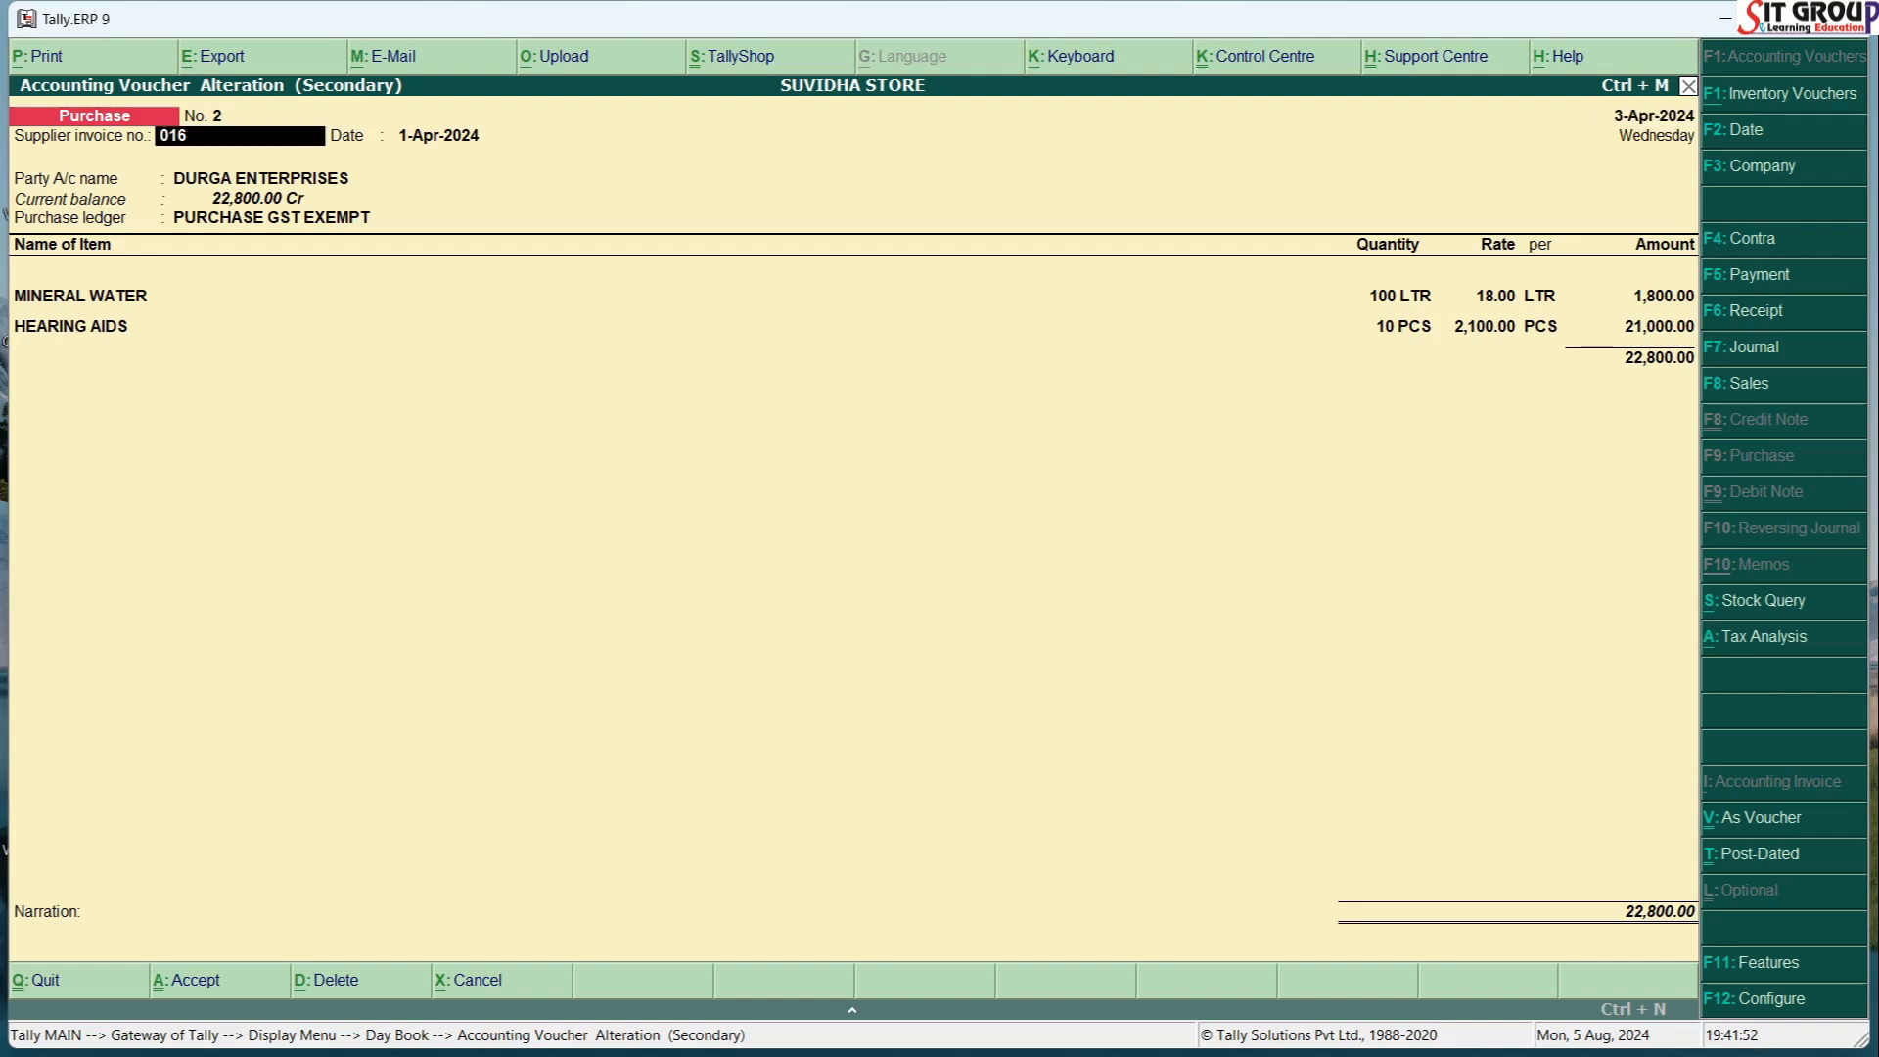
pyautogui.write('018')
pyautogui.press('Return')
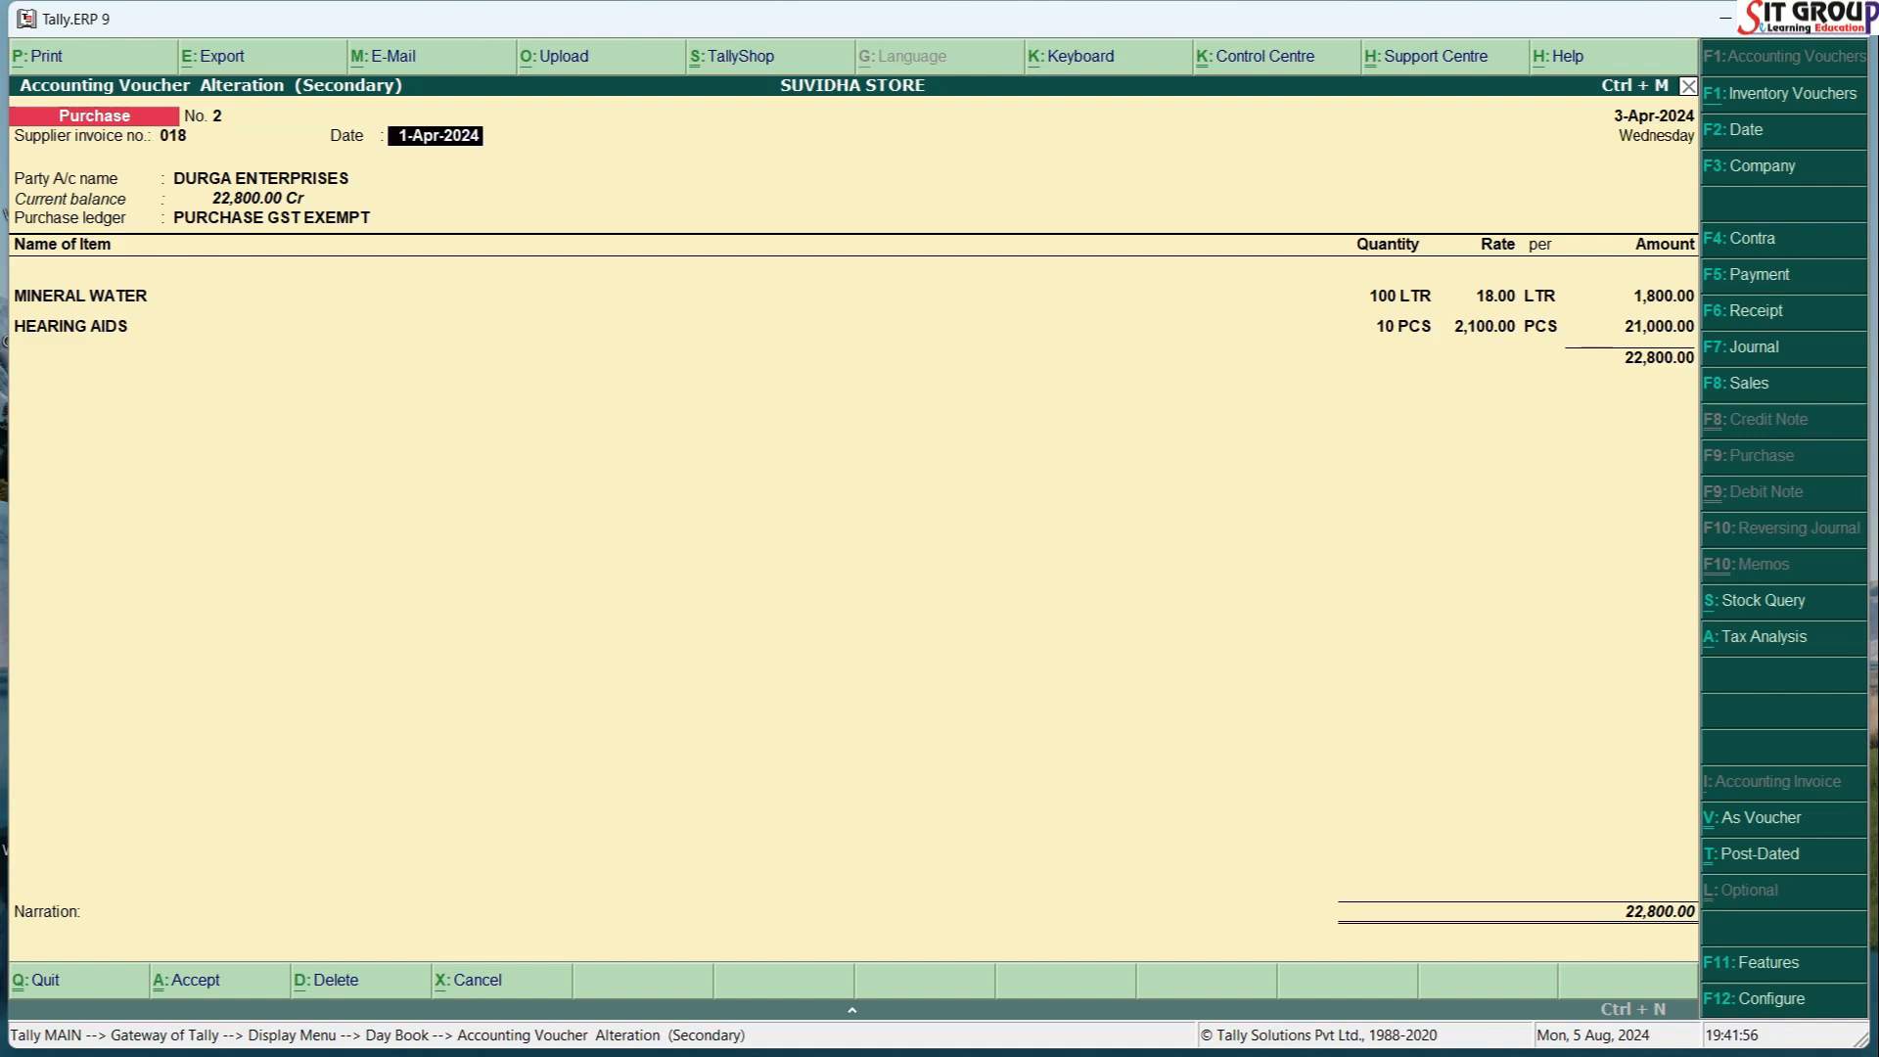
# Step: Keep the supplier invoice date, the party account with its details, and the PURCHASE GST EXEMPT ledger unchanged
pyautogui.press('Return')
pyautogui.press('Return')
pyautogui.press('Return')
pyautogui.press('Return')
pyautogui.press('Return')
pyautogui.press('Return')
pyautogui.press('Return')
pyautogui.press('Return')
pyautogui.press('Return')
pyautogui.press('Return')
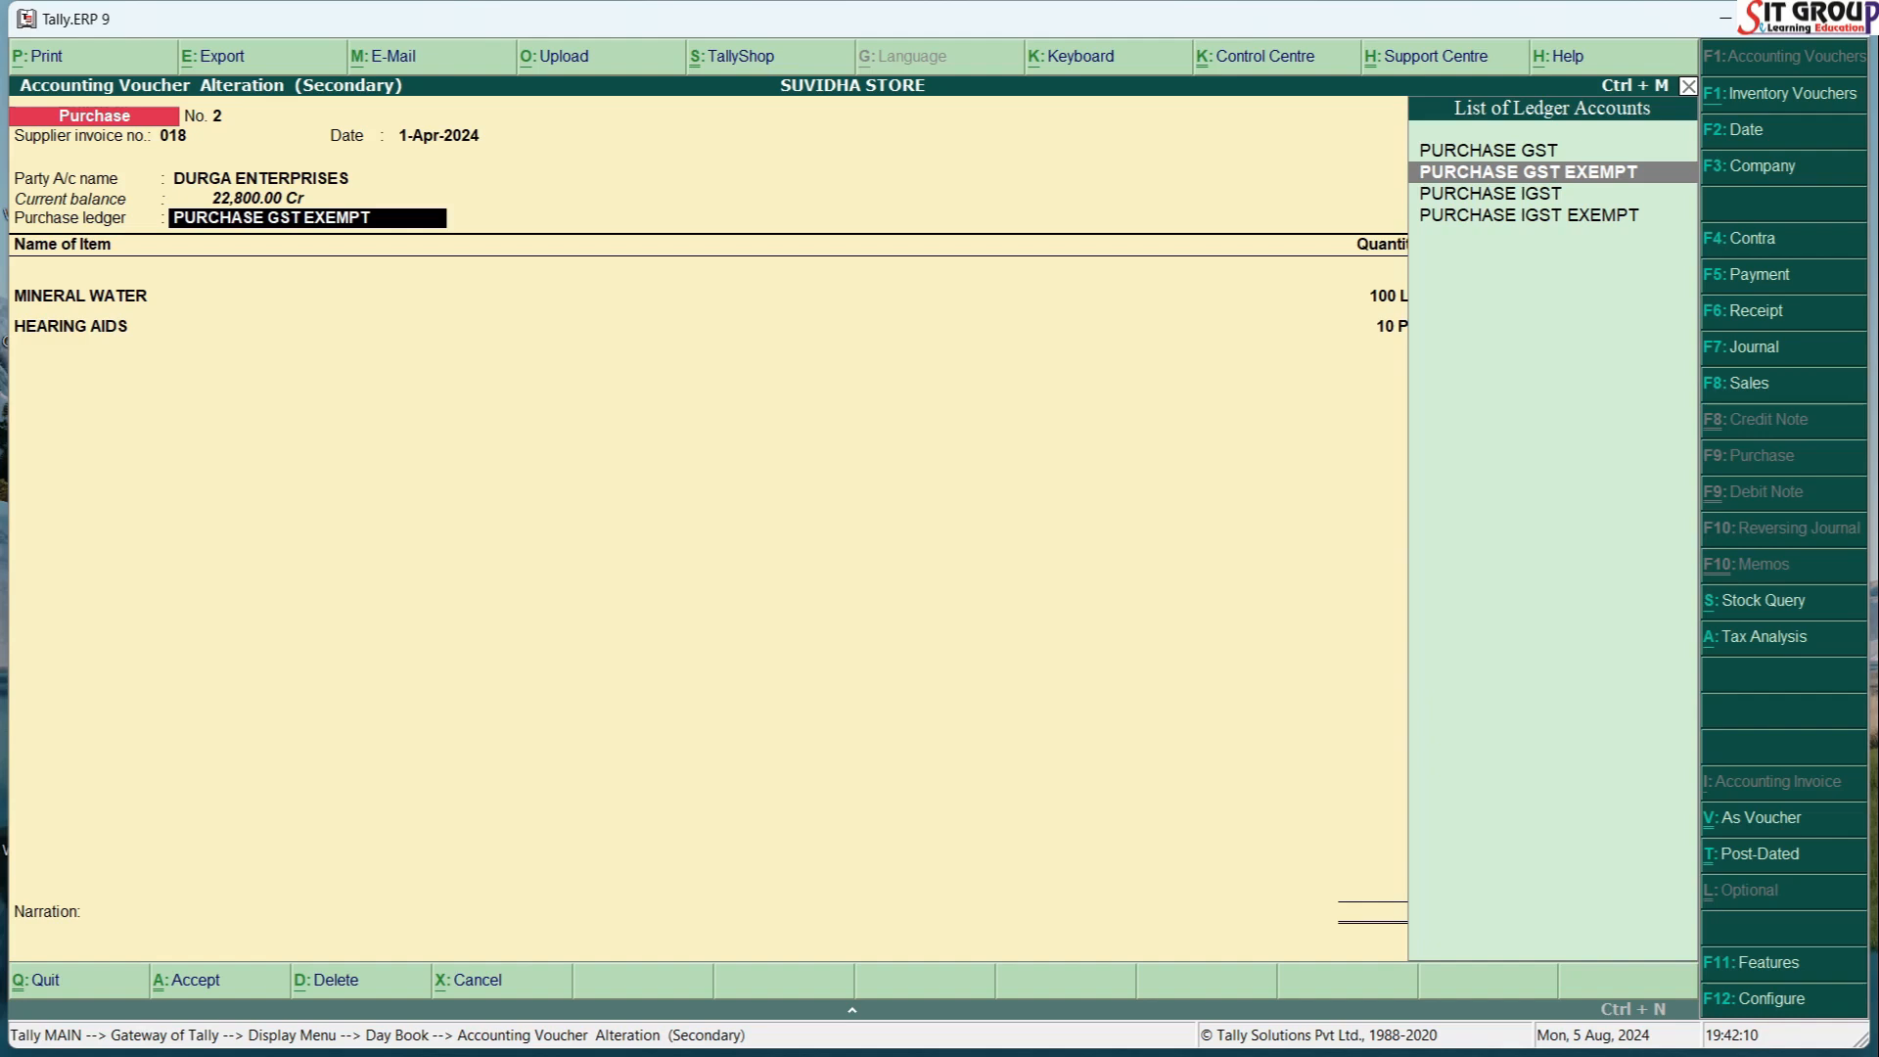
pyautogui.press('Return')
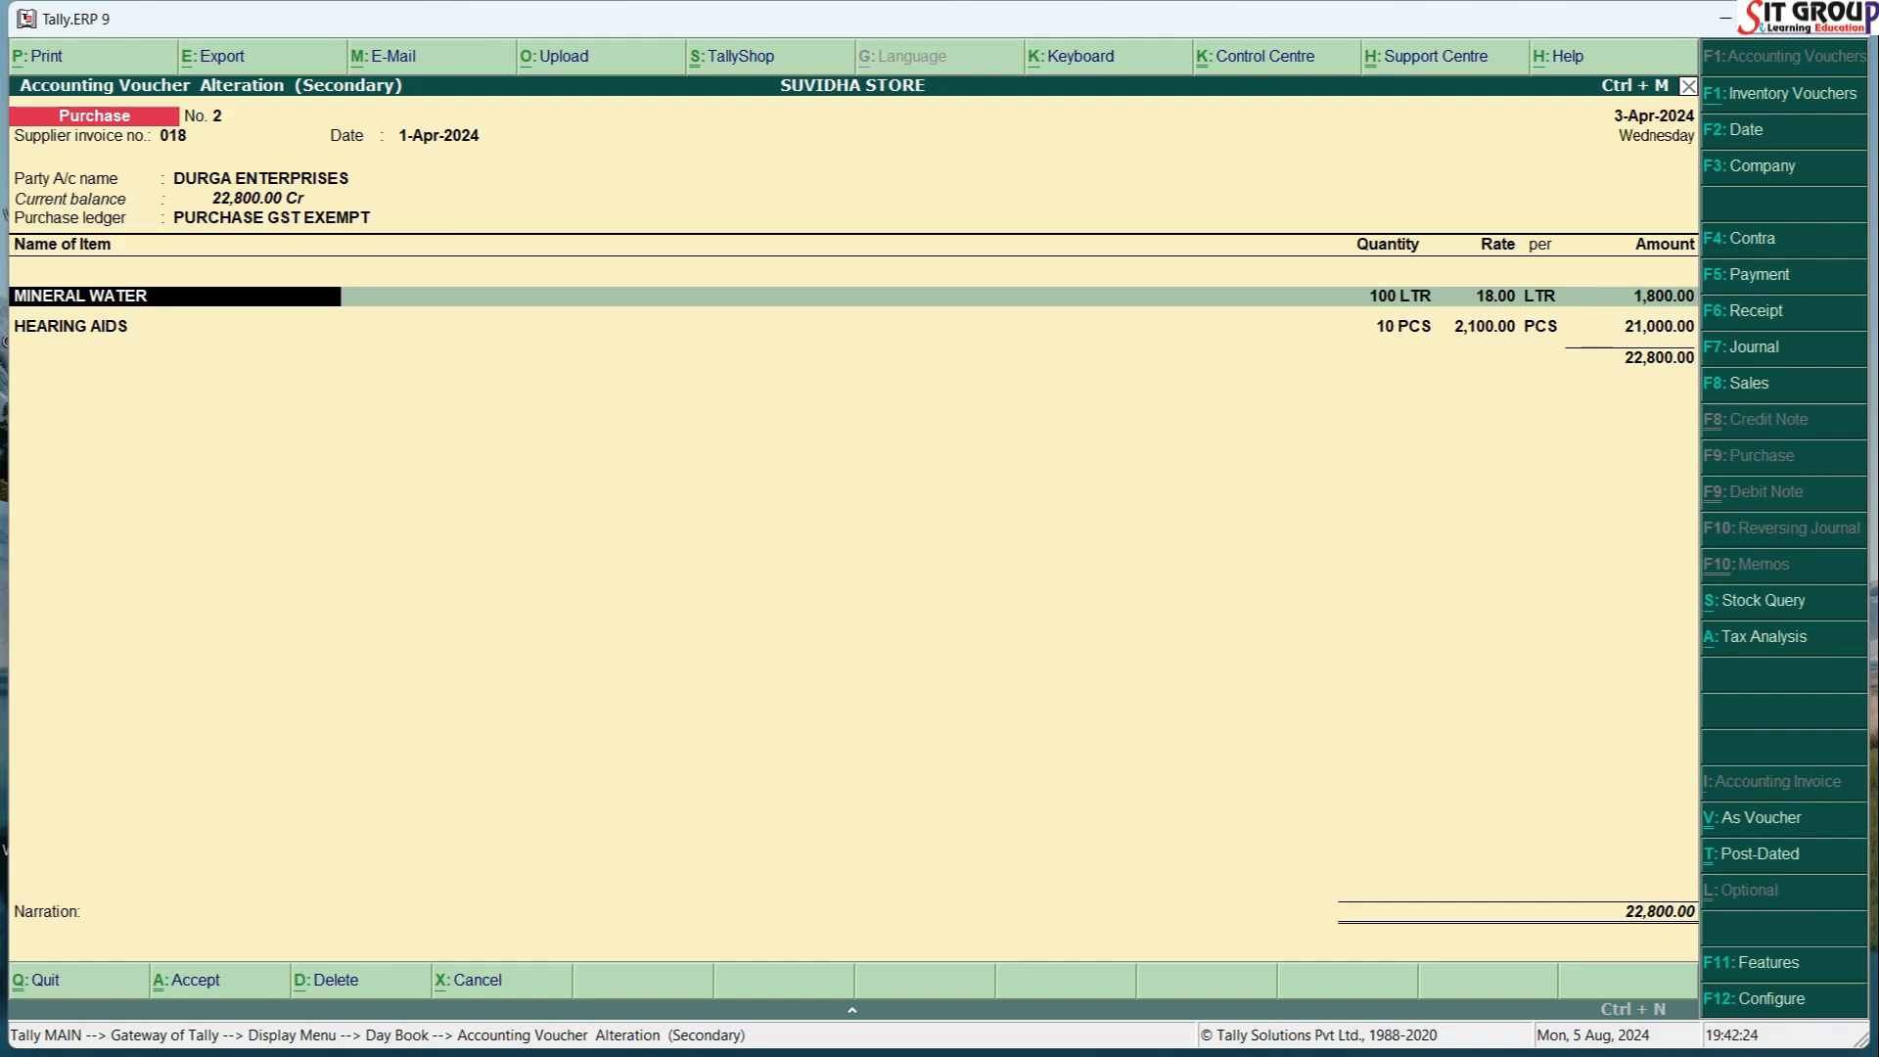
# Step: Set the MINERAL WATER line to a quantity of 150 LTR and a rate of 22.00
pyautogui.press('Return')
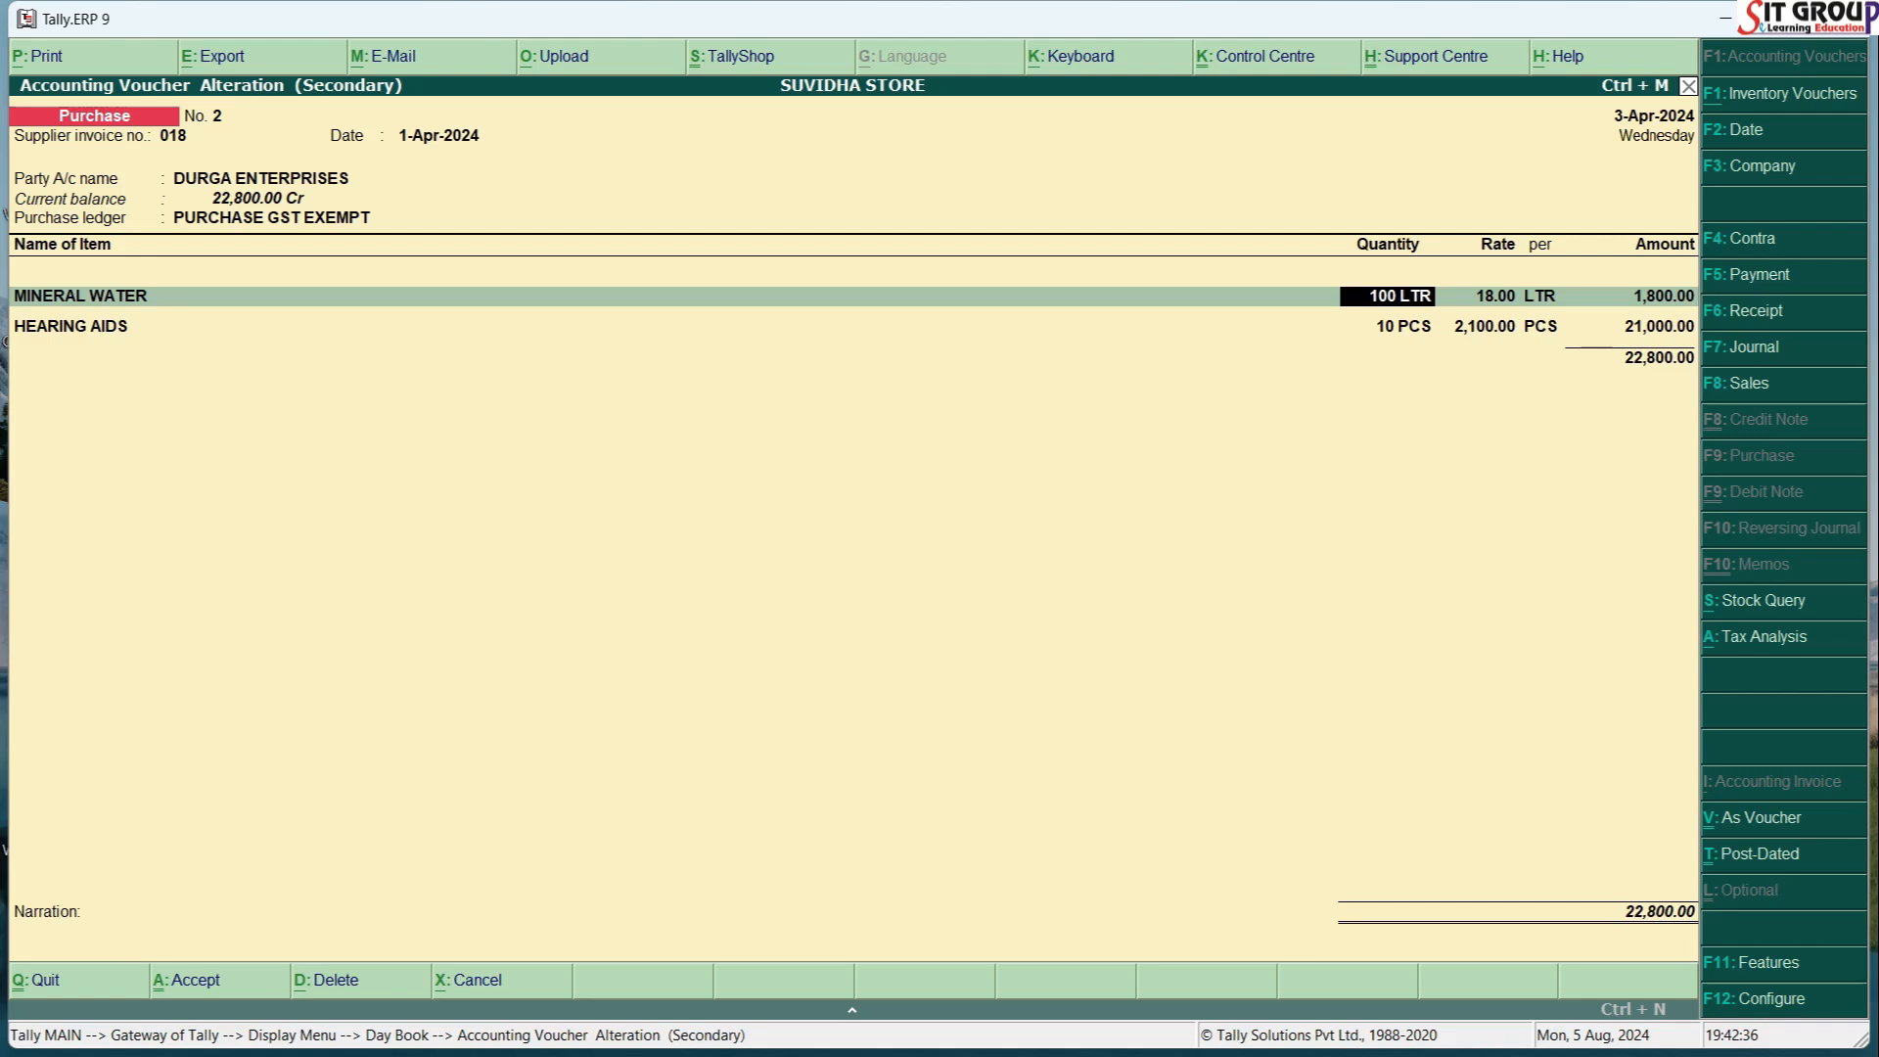
pyautogui.write('150')
pyautogui.press('Return')
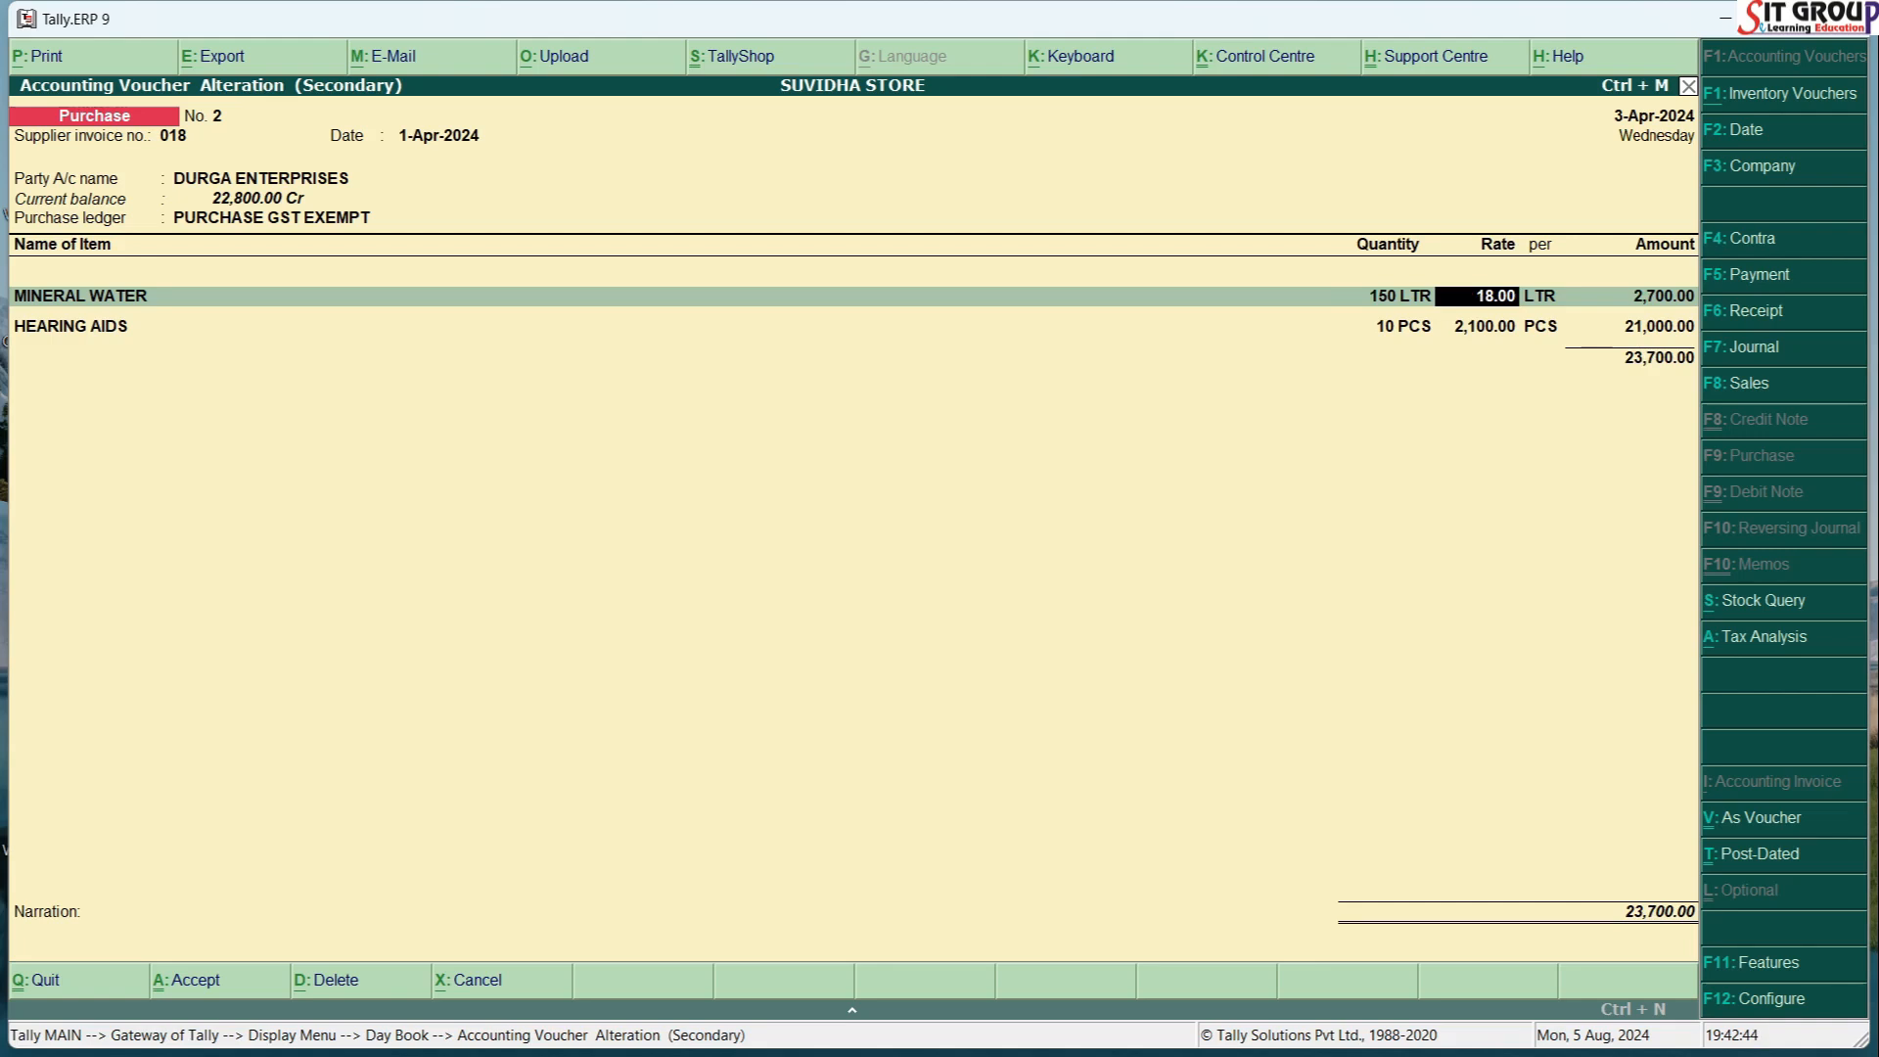
pyautogui.write('22')
pyautogui.press('Return')
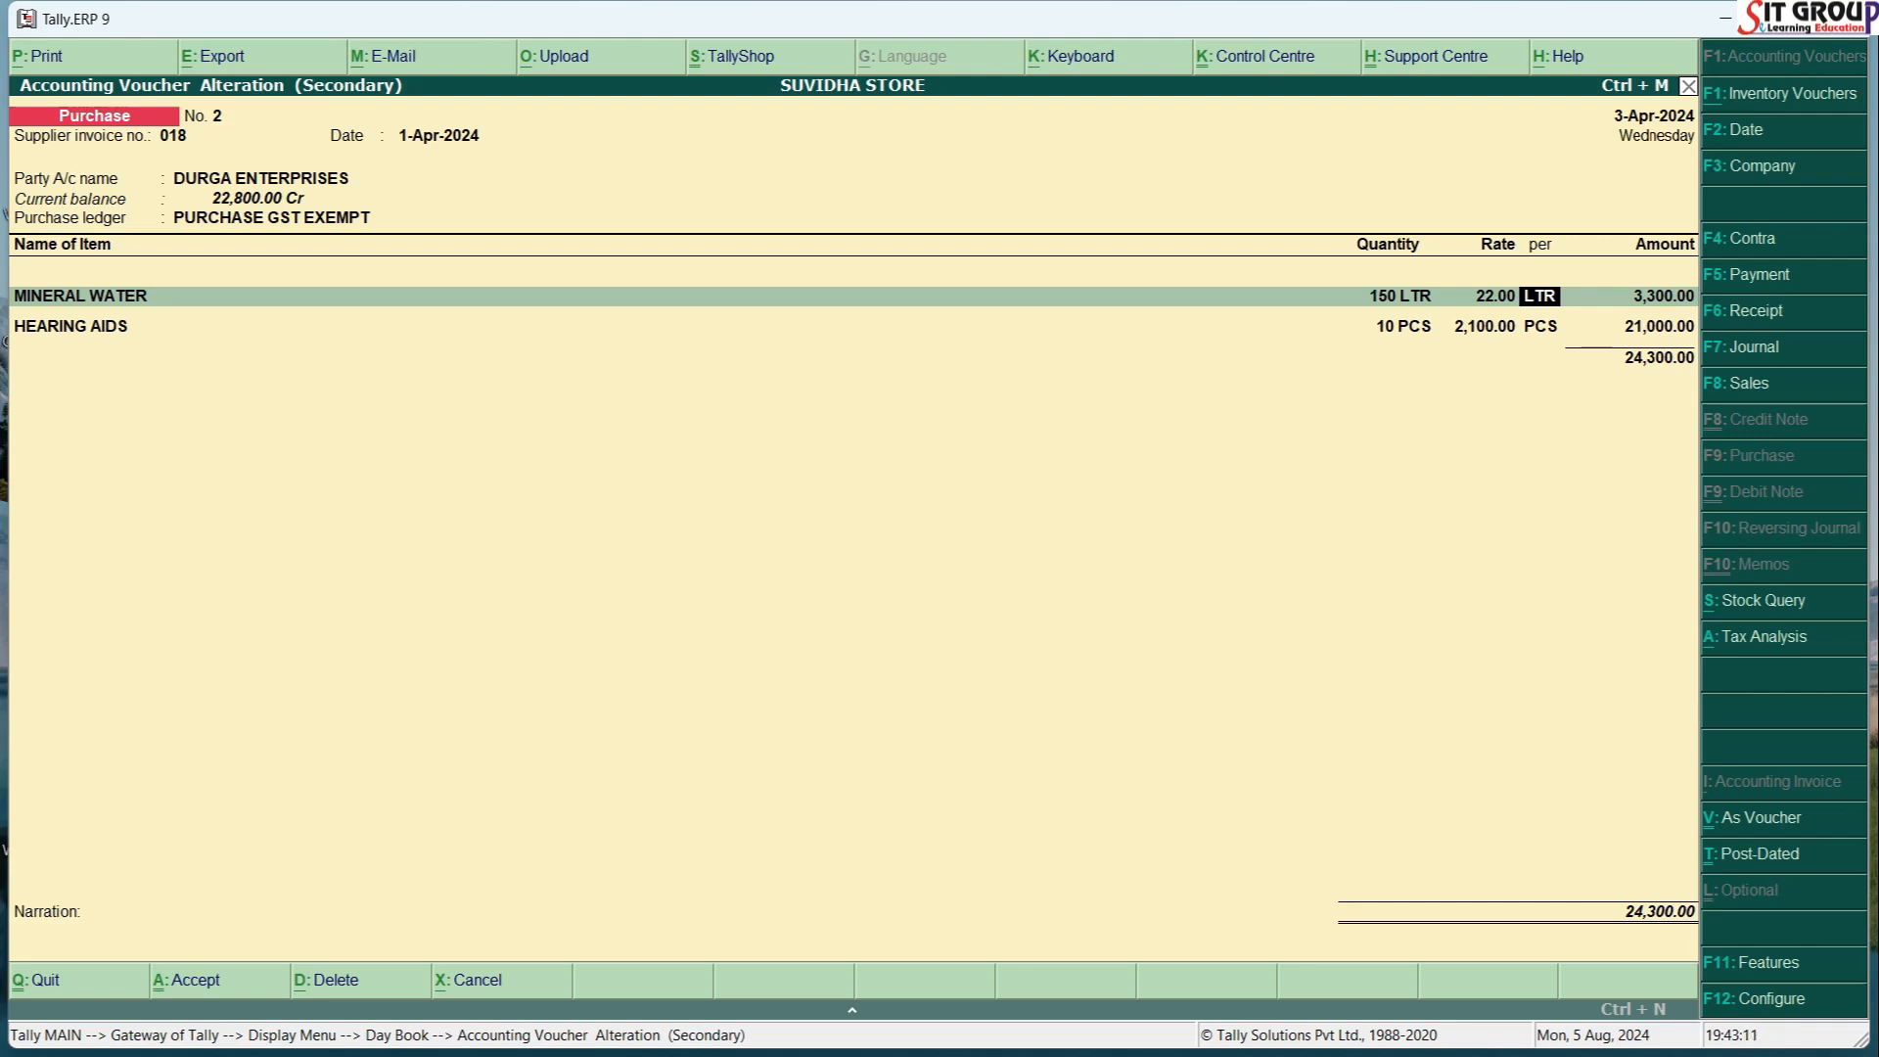
# Step: Keep the HEARING AIDS line unchanged, finish the item list and decline to accept the altered voucher
pyautogui.press('Return')
pyautogui.press('Return')
pyautogui.press('Return')
pyautogui.press('Return')
pyautogui.press('Return')
pyautogui.press('Return')
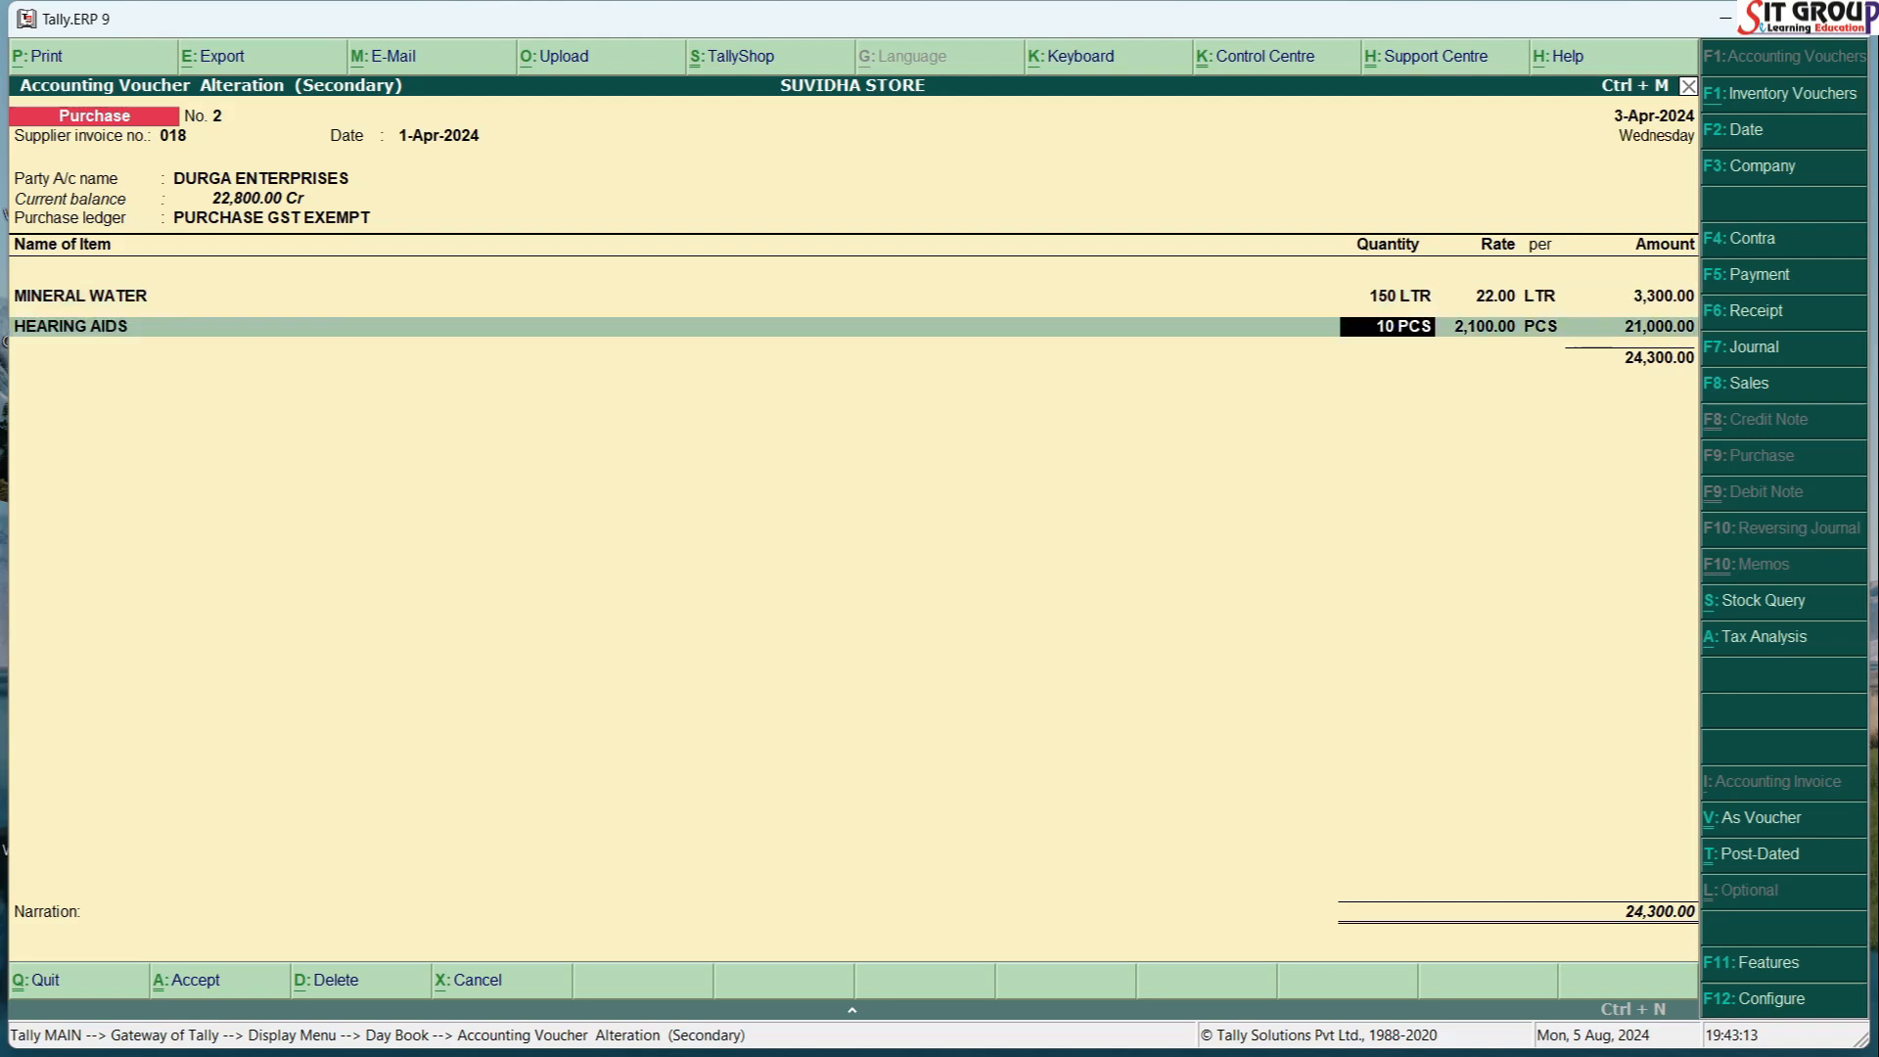
pyautogui.press('Return')
pyautogui.press('Return')
pyautogui.press('Return')
pyautogui.press('Return')
pyautogui.press('Return')
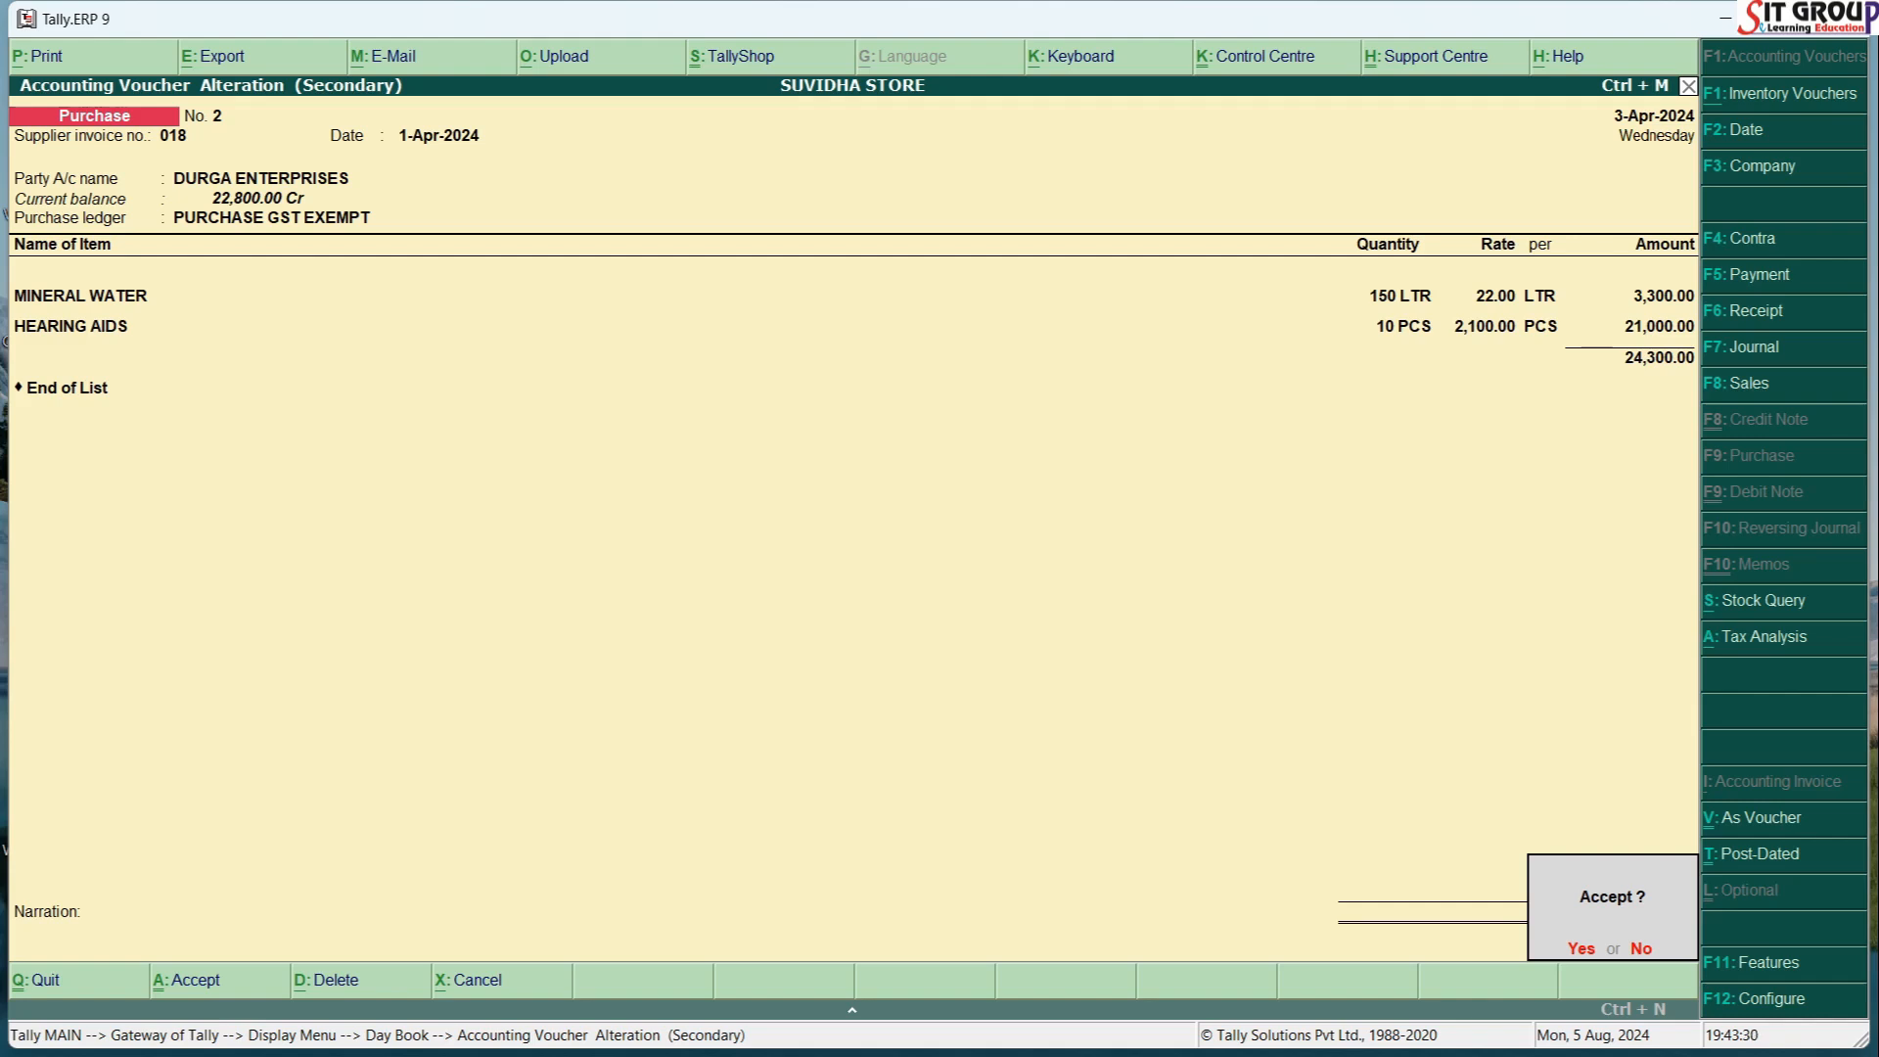
pyautogui.press('n')
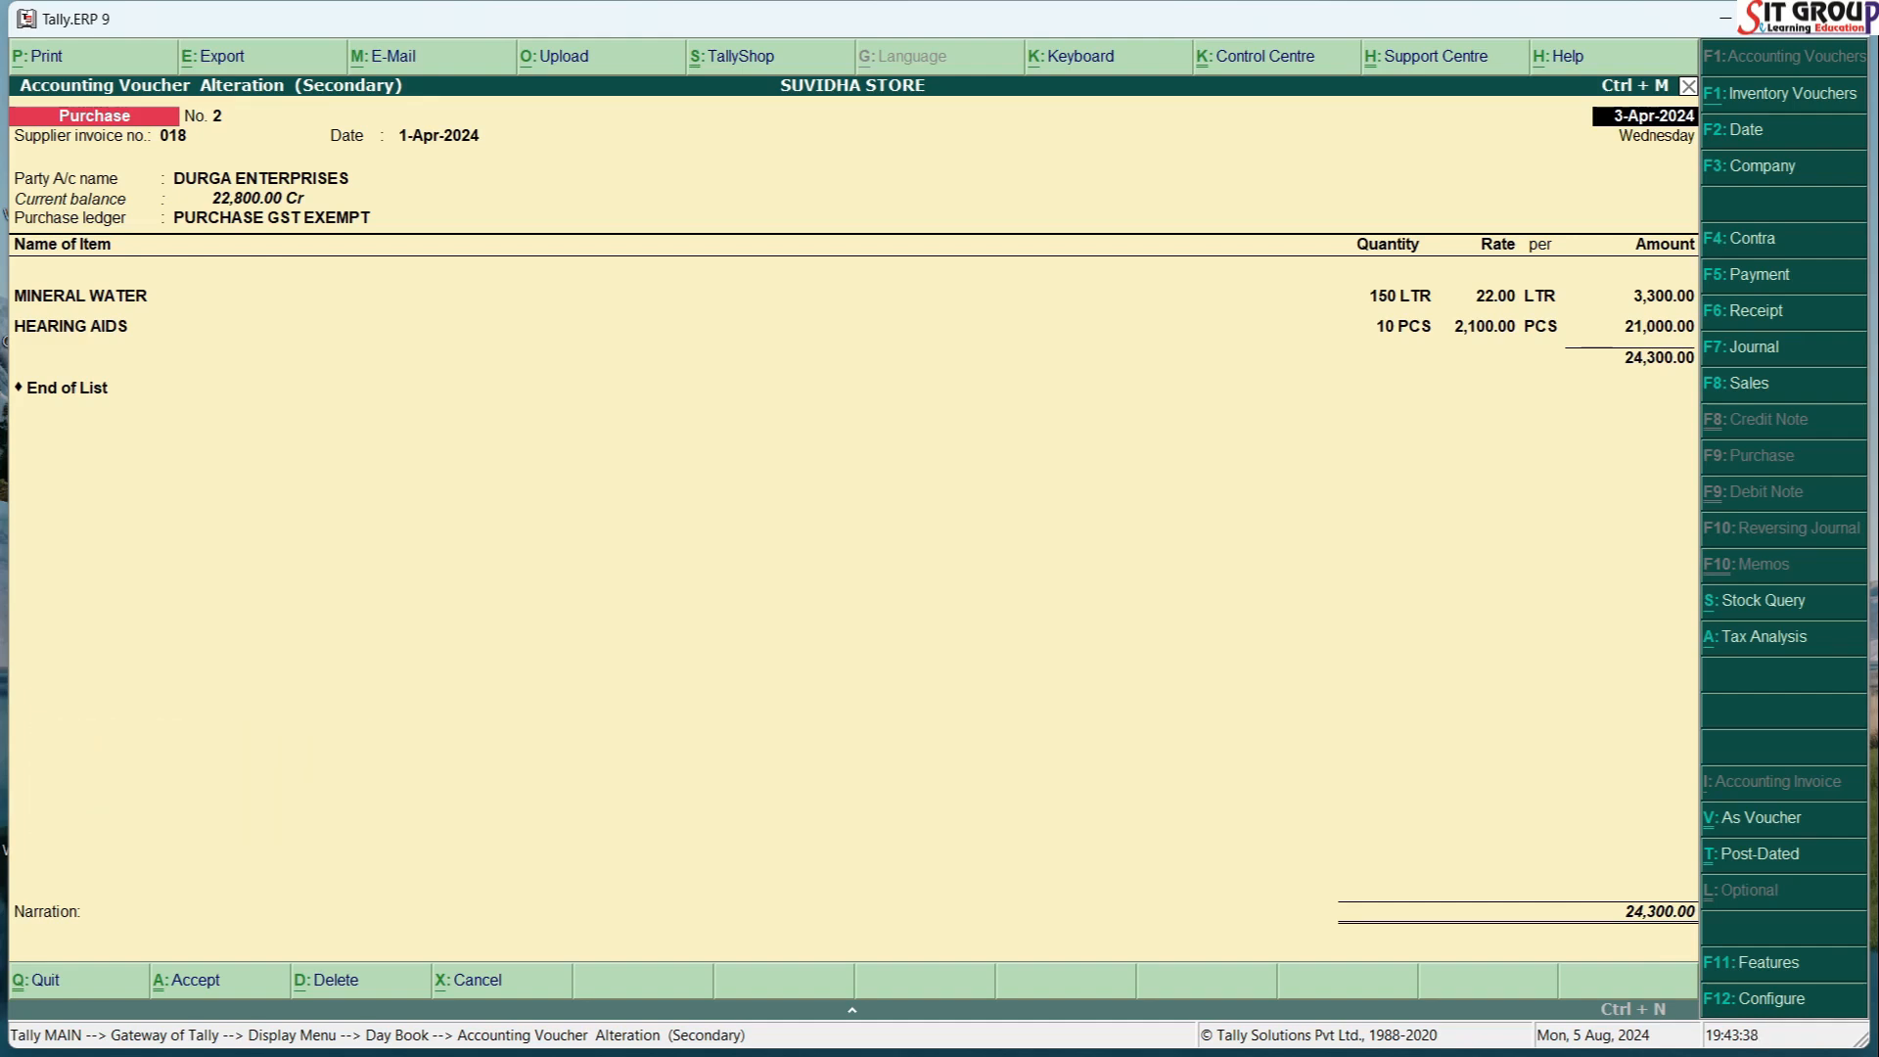
# Step: Request deletion of the DURGA ENTERPRISES voucher, decline it and return to the Gateway of Tally without saving
pyautogui.hotkey('alt', 'd')
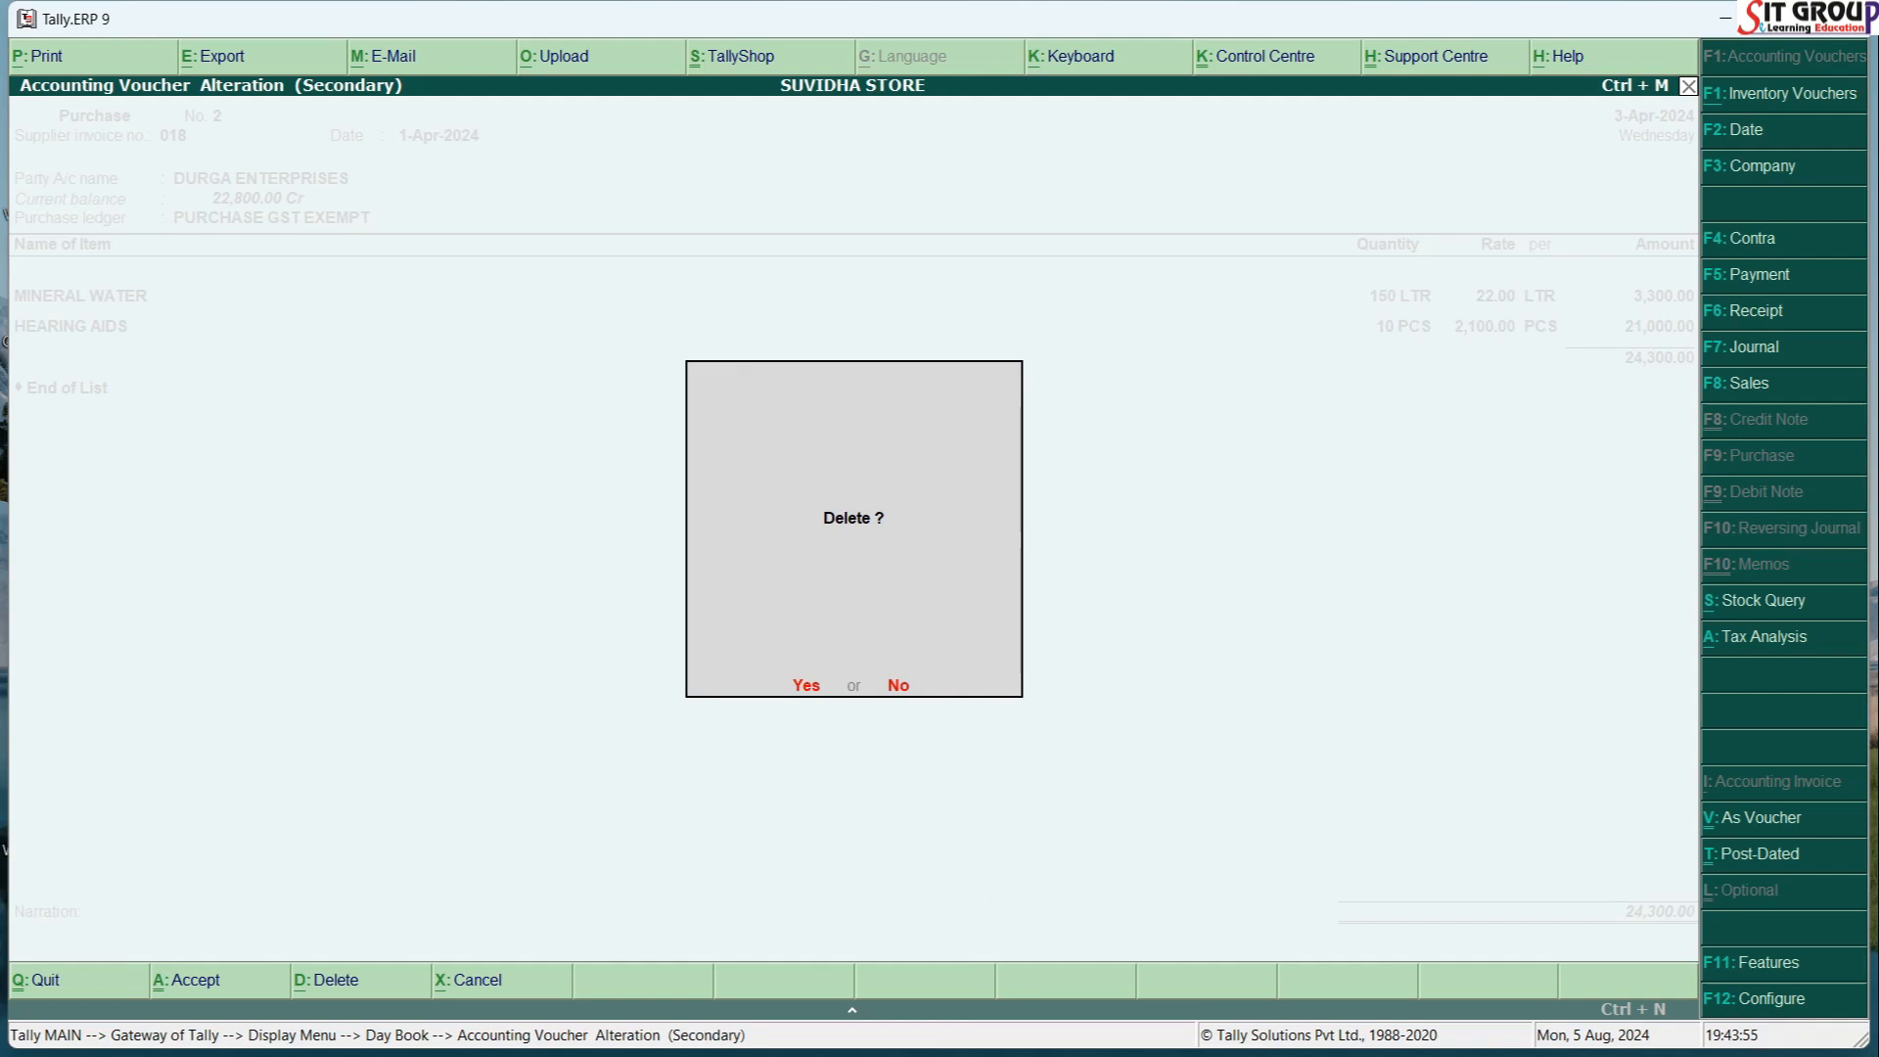
pyautogui.press('n')
pyautogui.press('Escape')
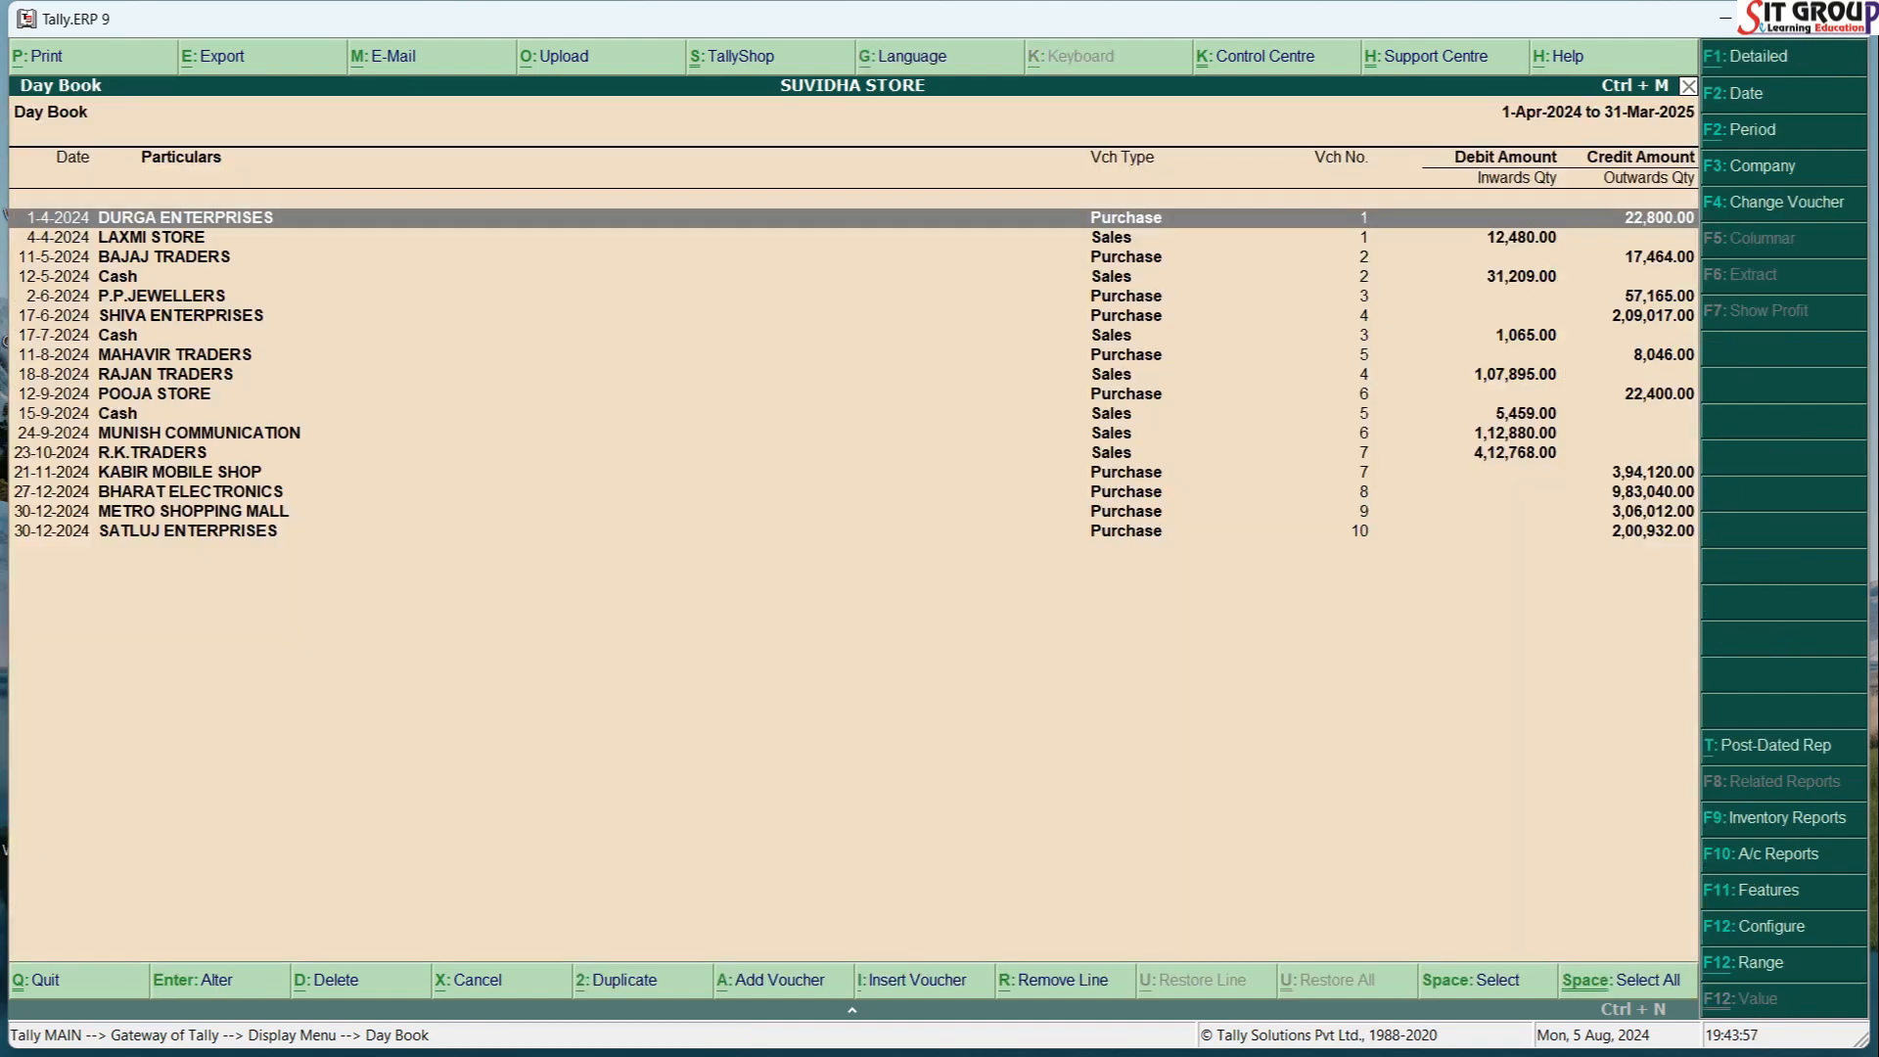
pyautogui.press('Escape')
pyautogui.press('Escape')
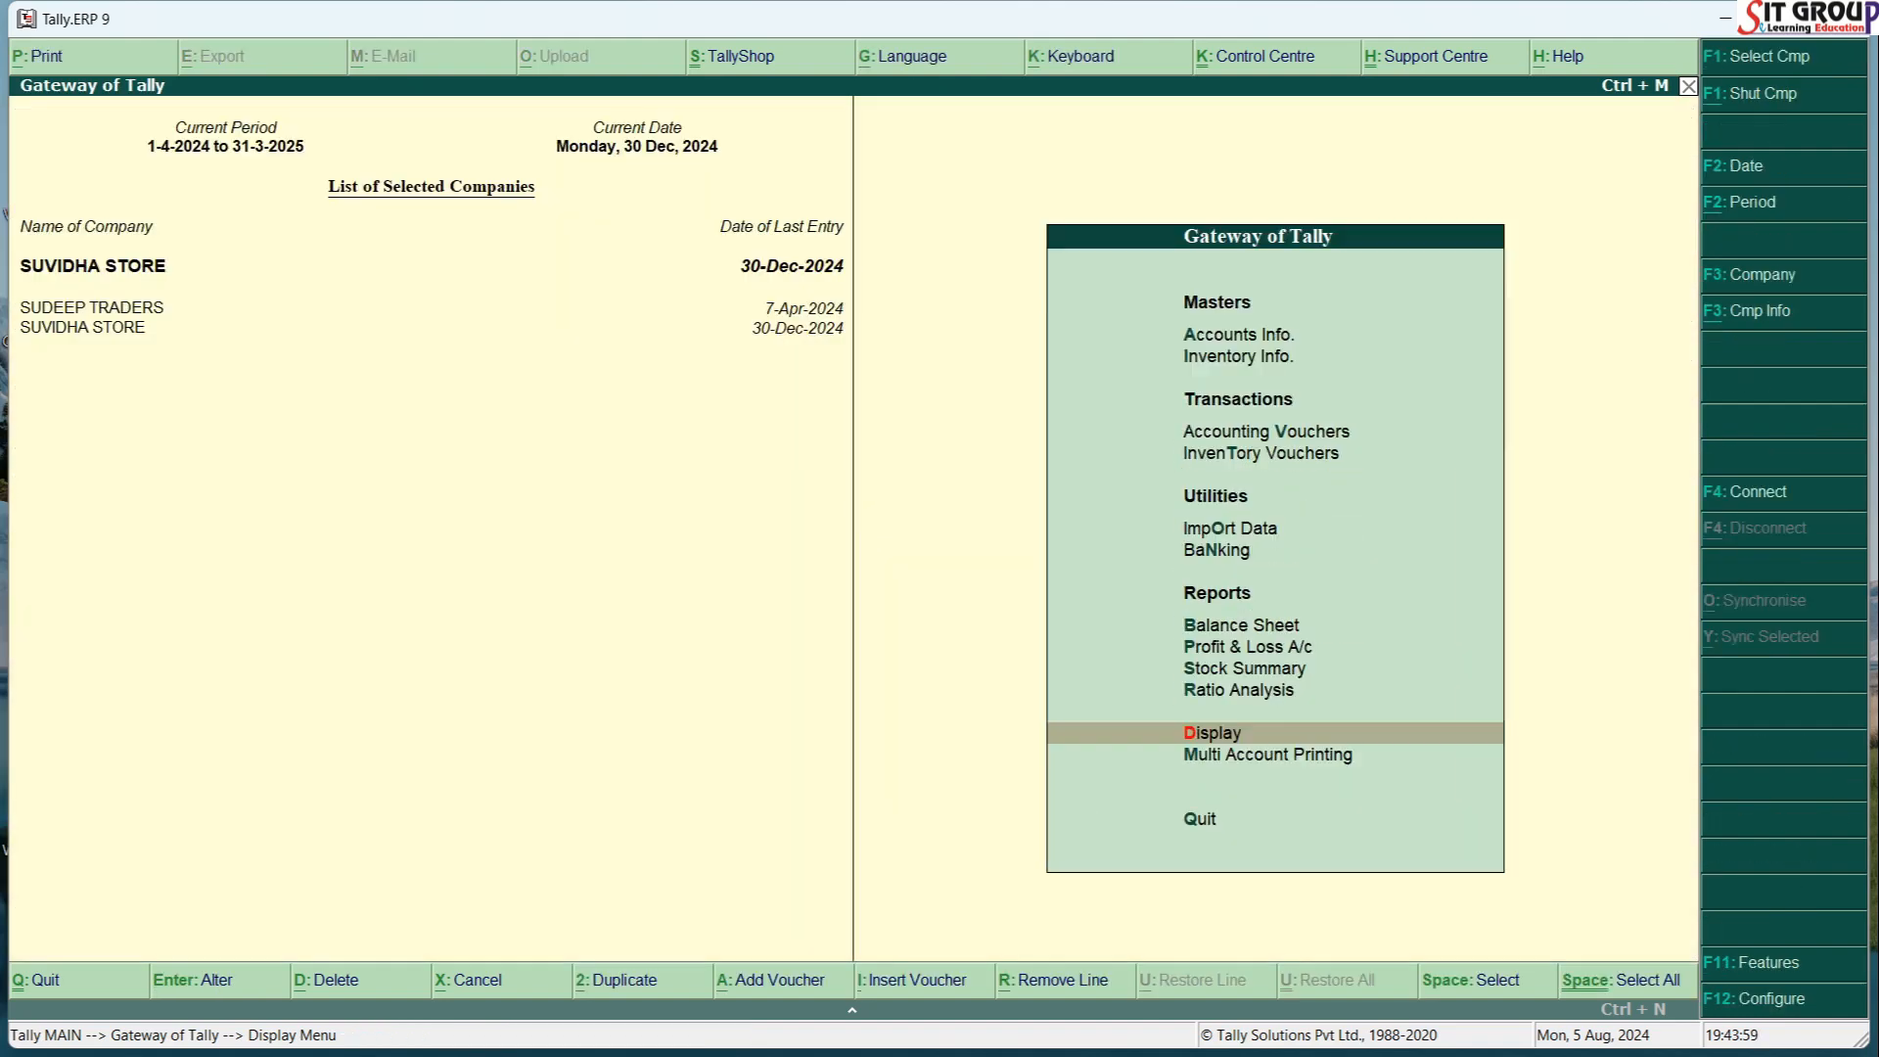